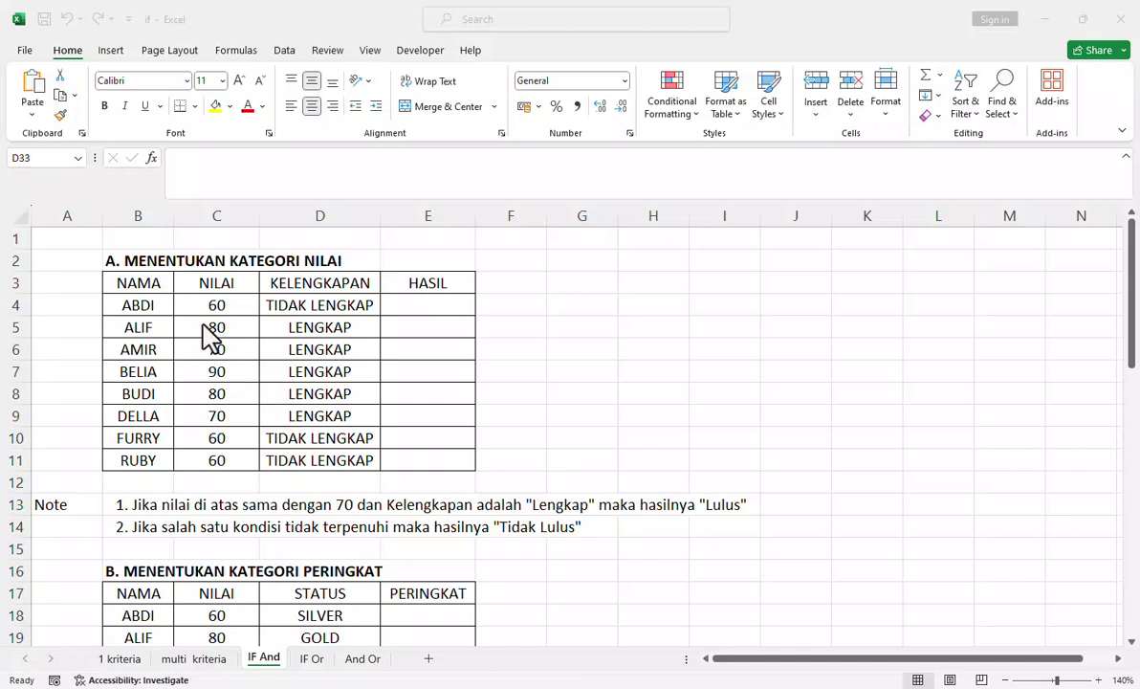
left_click(221, 227)
left_click(216, 218)
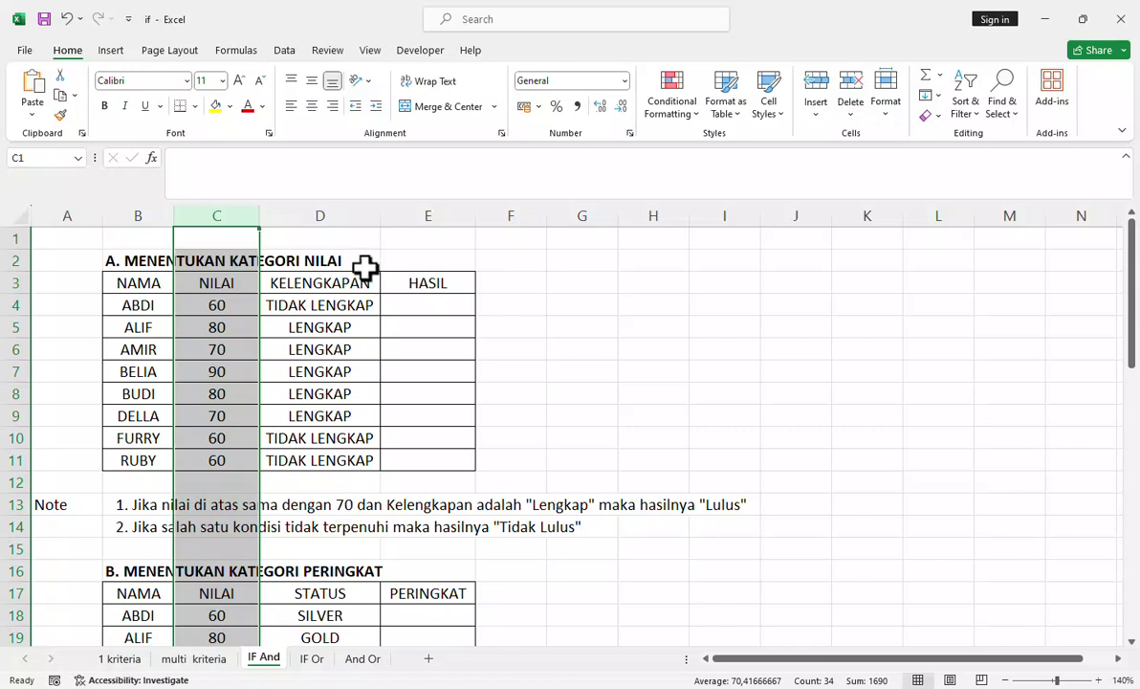
left_click(347, 204)
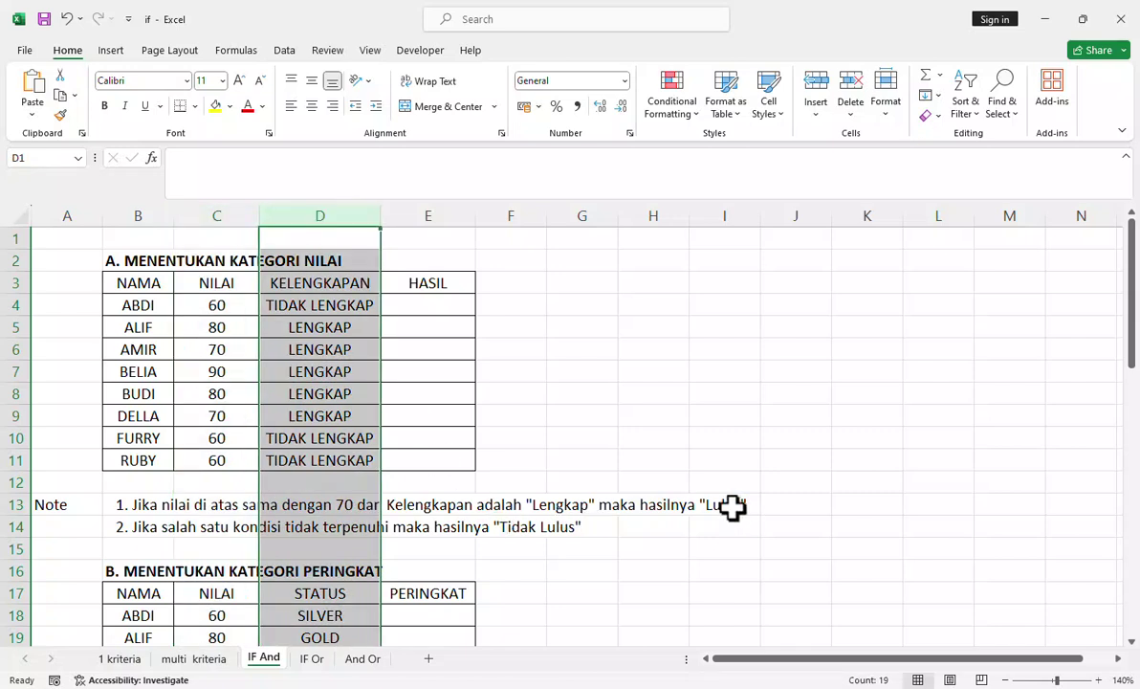
left_click(435, 239)
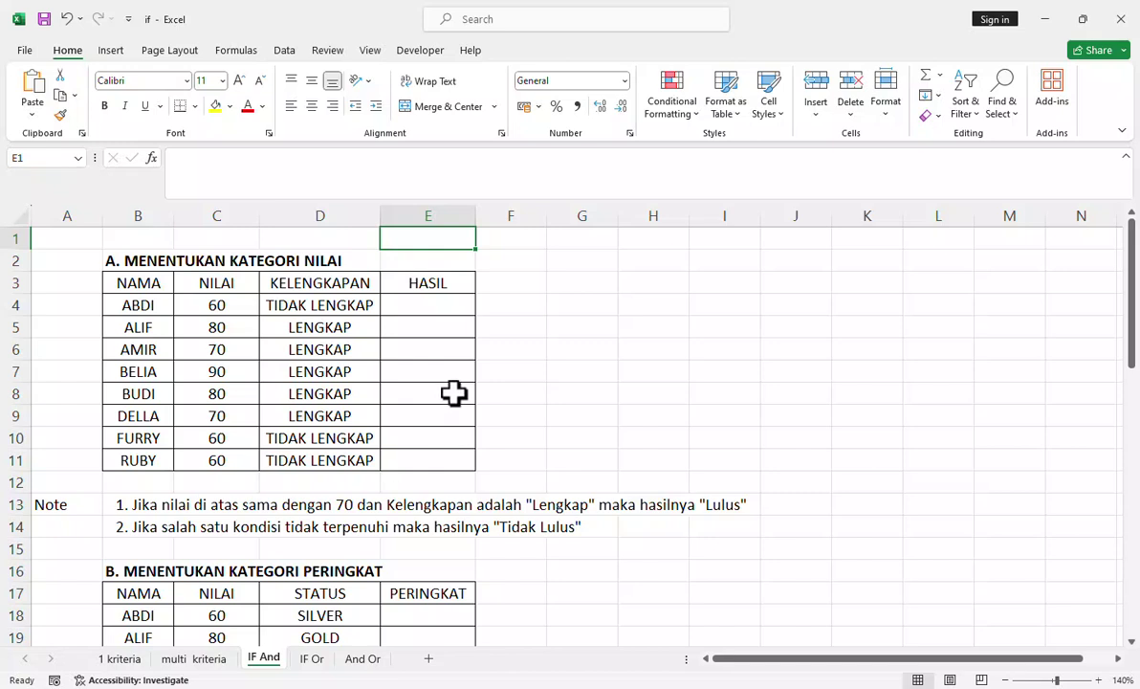
- Start an IF formula in HASIL cell E4 with an AND test whose first condition is C4>=70
left_click(433, 305)
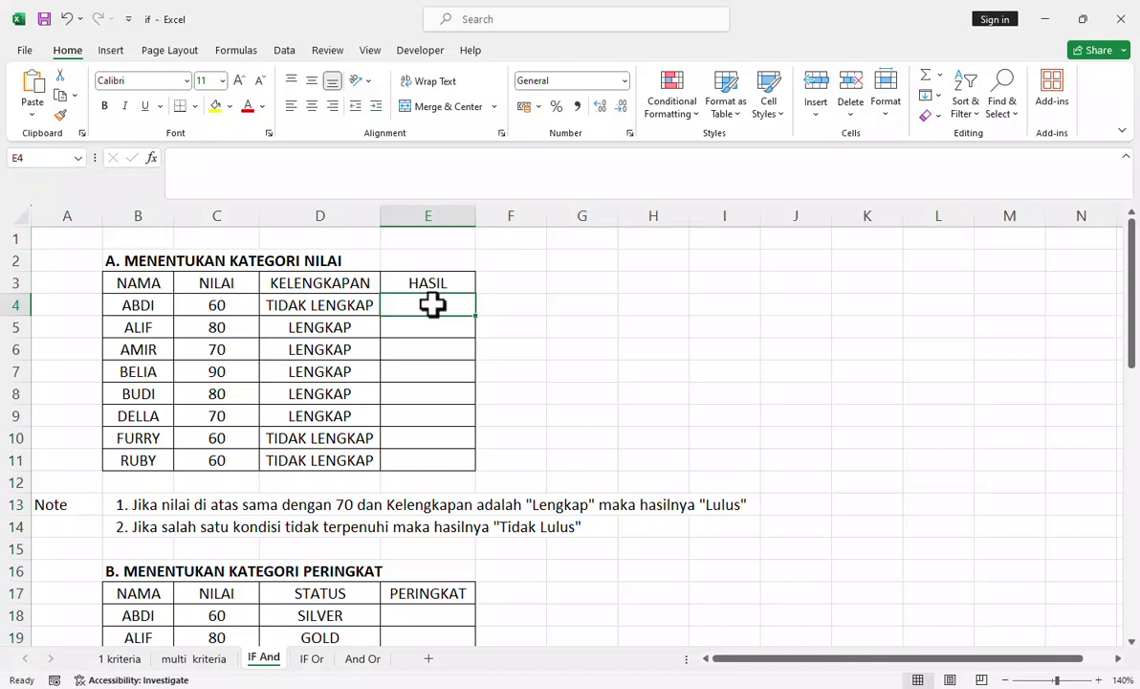
type("=")
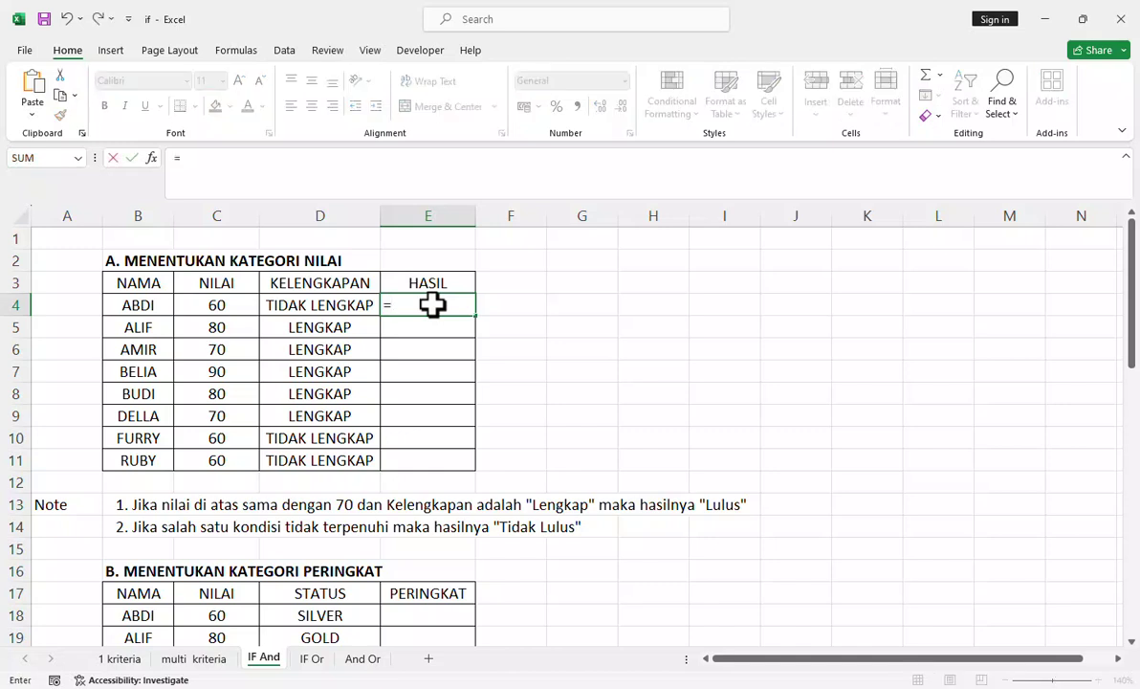
type("if")
key("Tab")
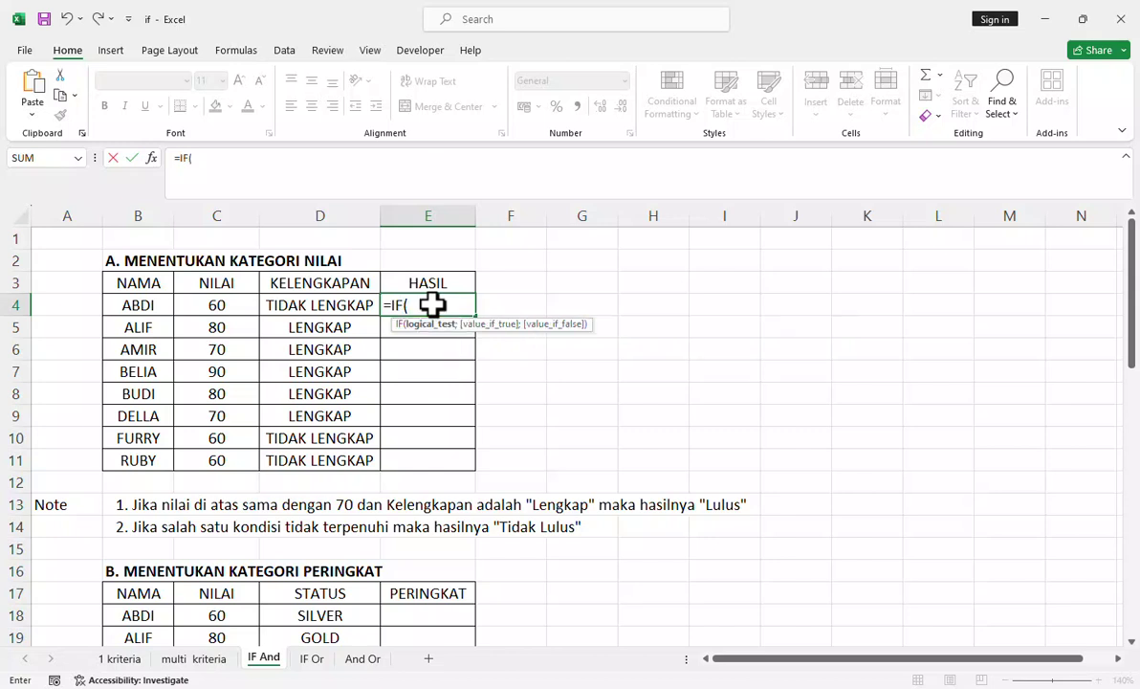
type("and")
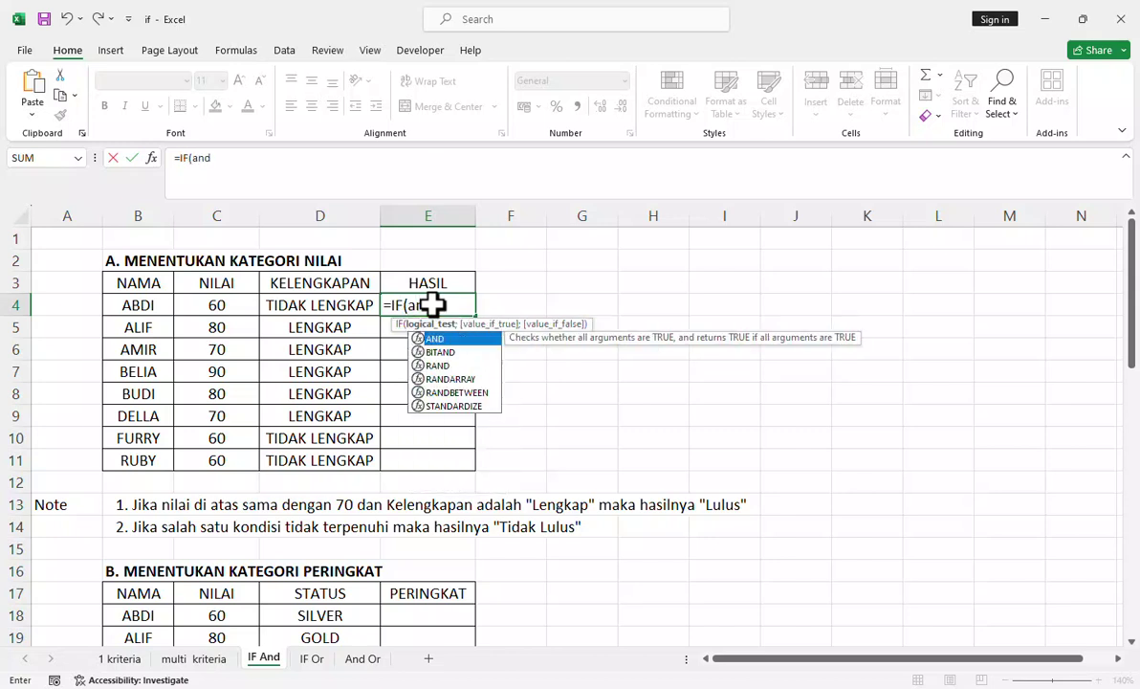
key("Tab")
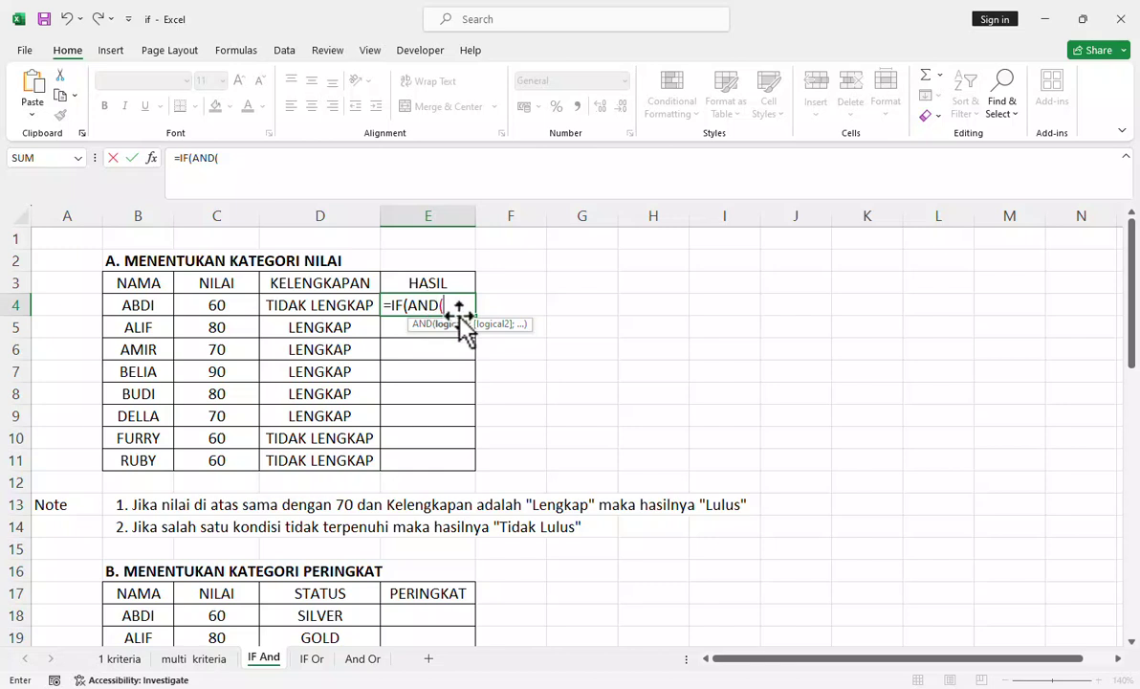
left_click(223, 305)
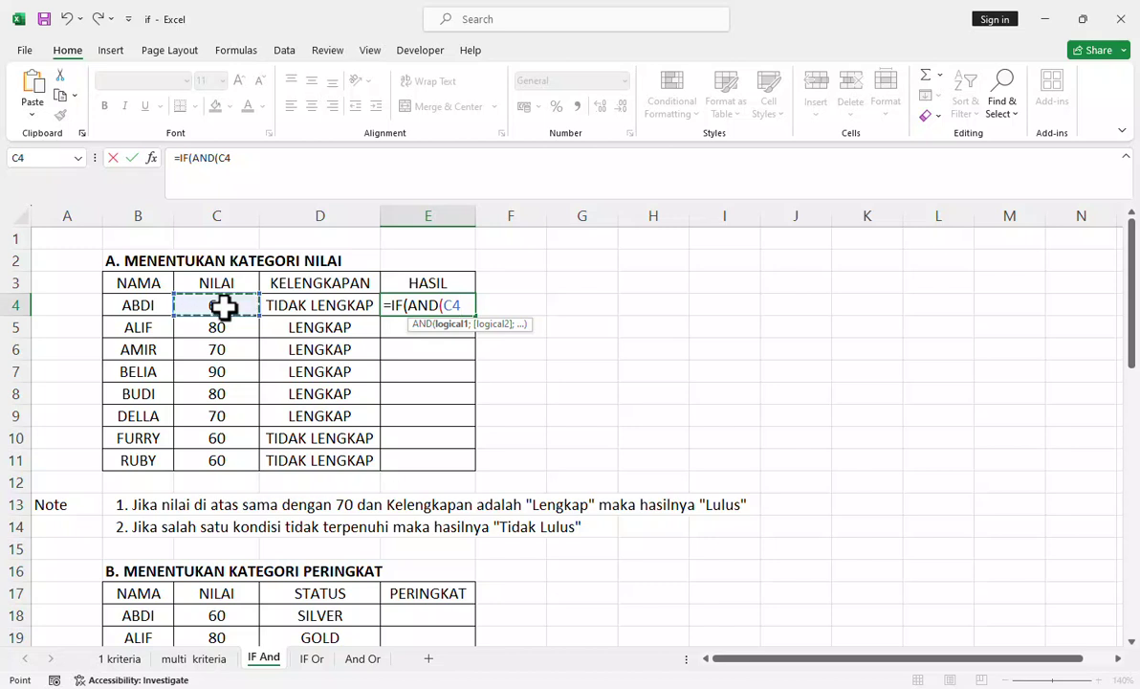
type(">=70")
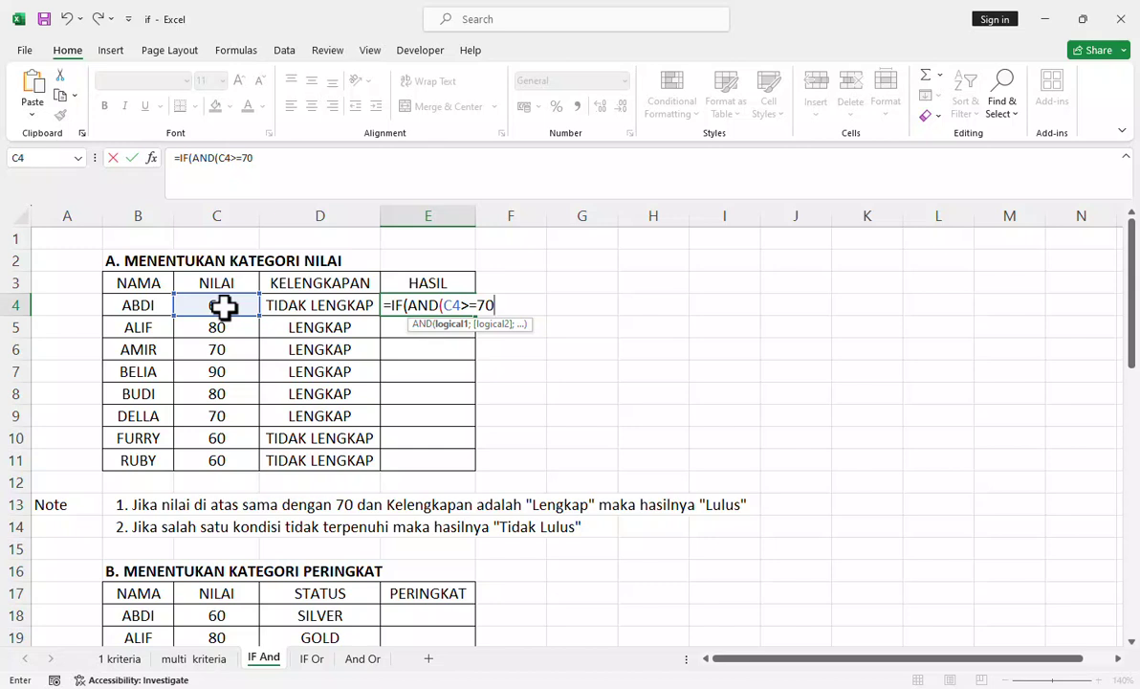
type(";")
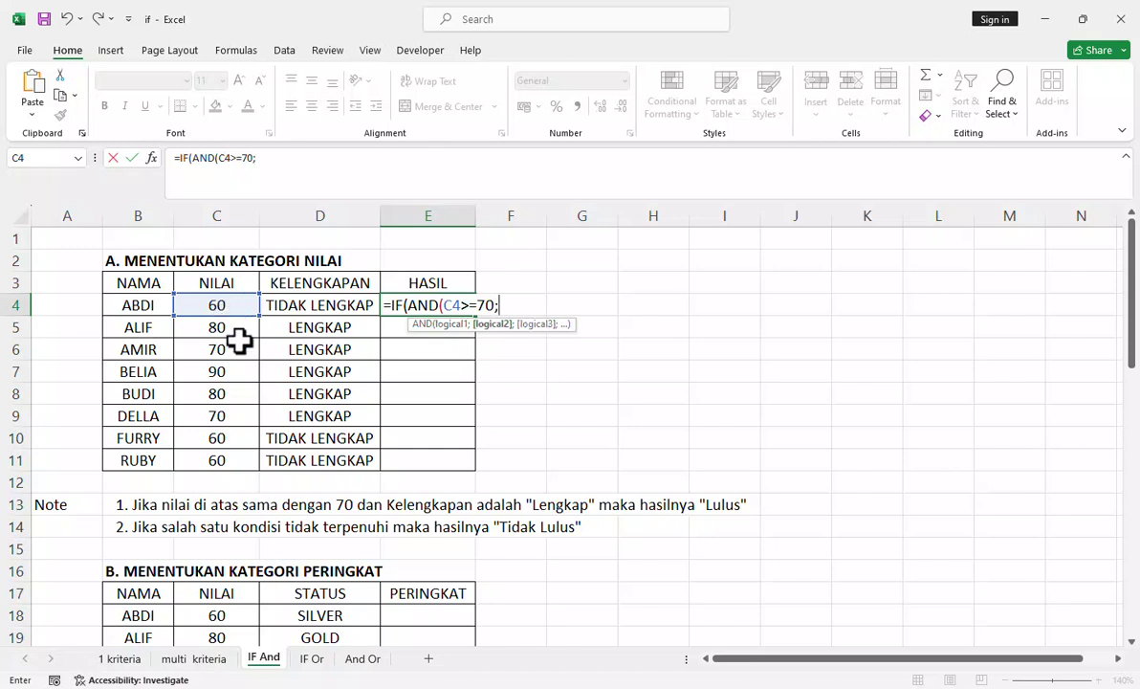
- Add D4="Lengkap" as the second AND condition in the E4 formula and close the AND test
left_click(324, 305)
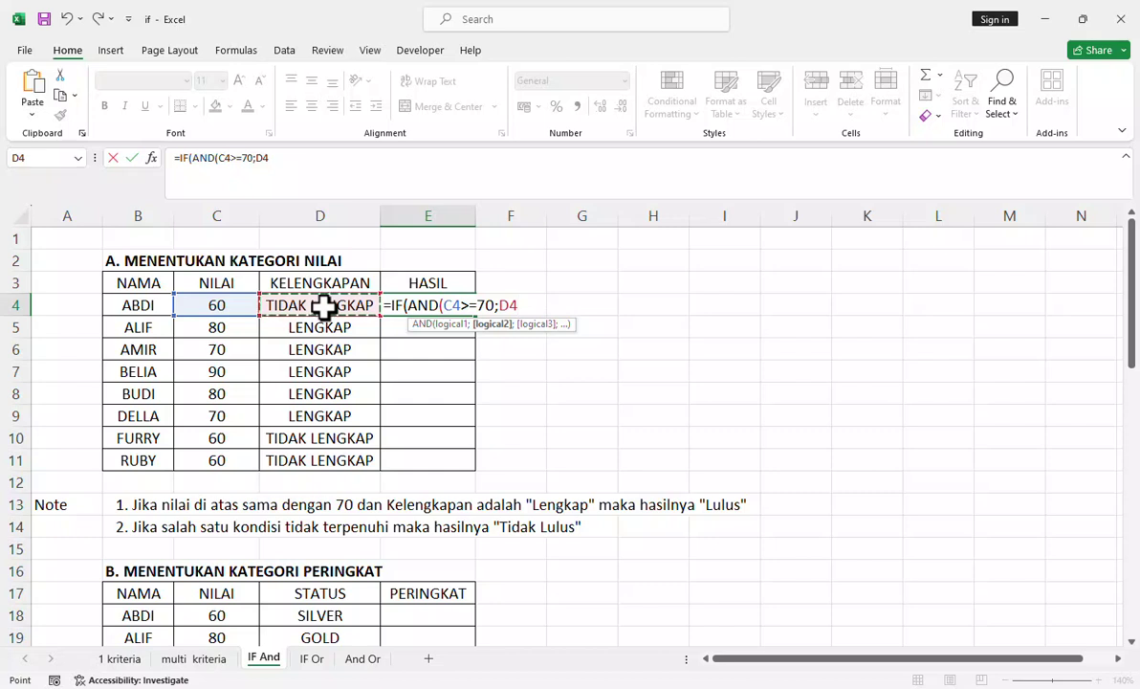
type("=\"\"")
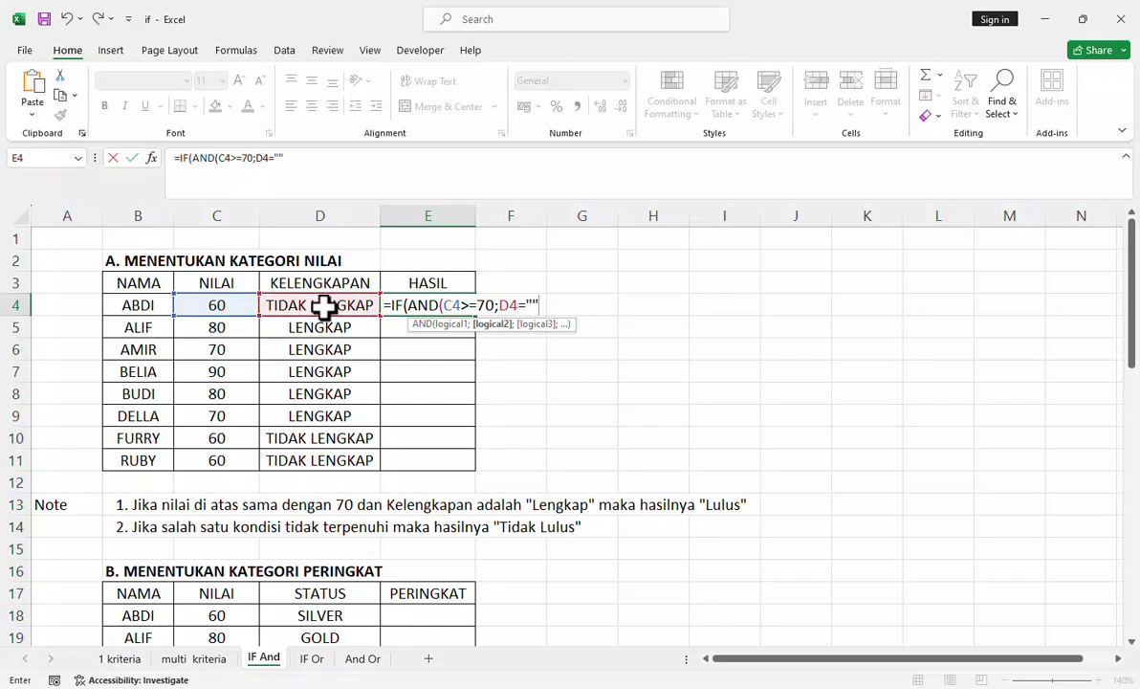
left_click(273, 156)
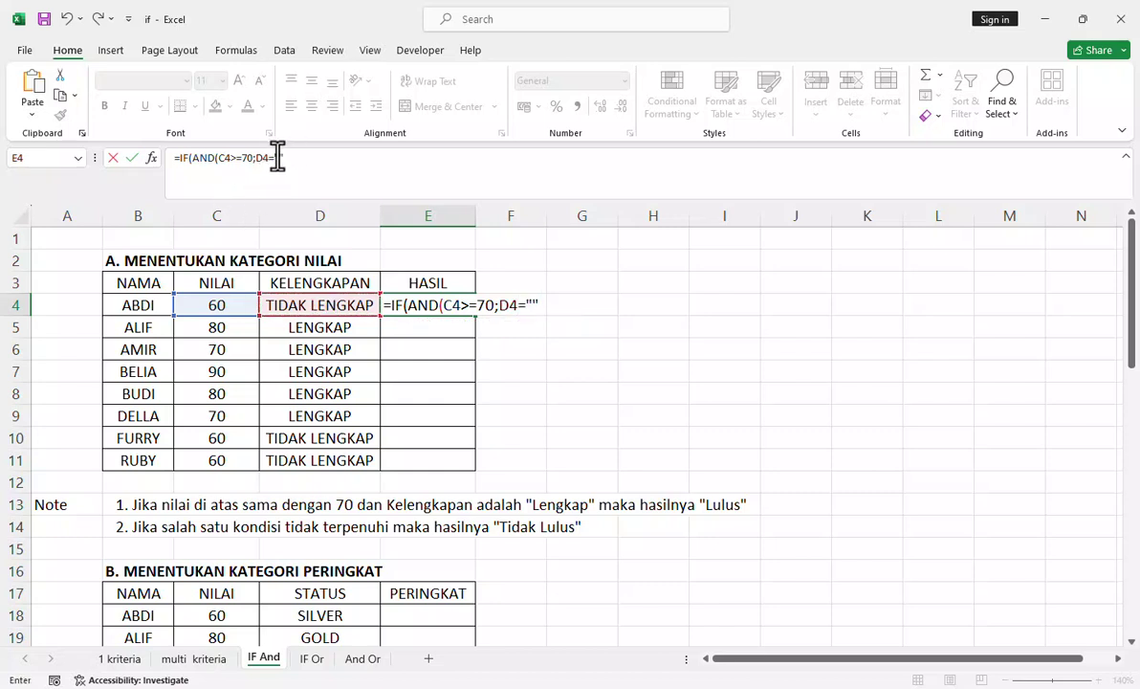
type("Lengka")
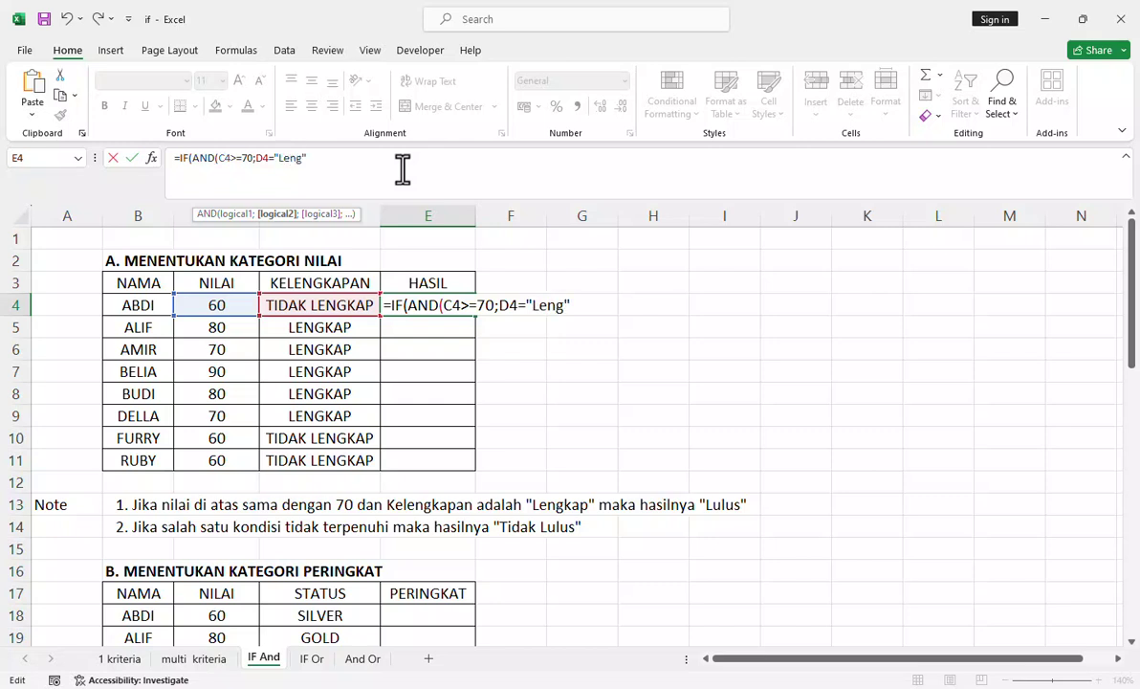
type("p")
type(");")
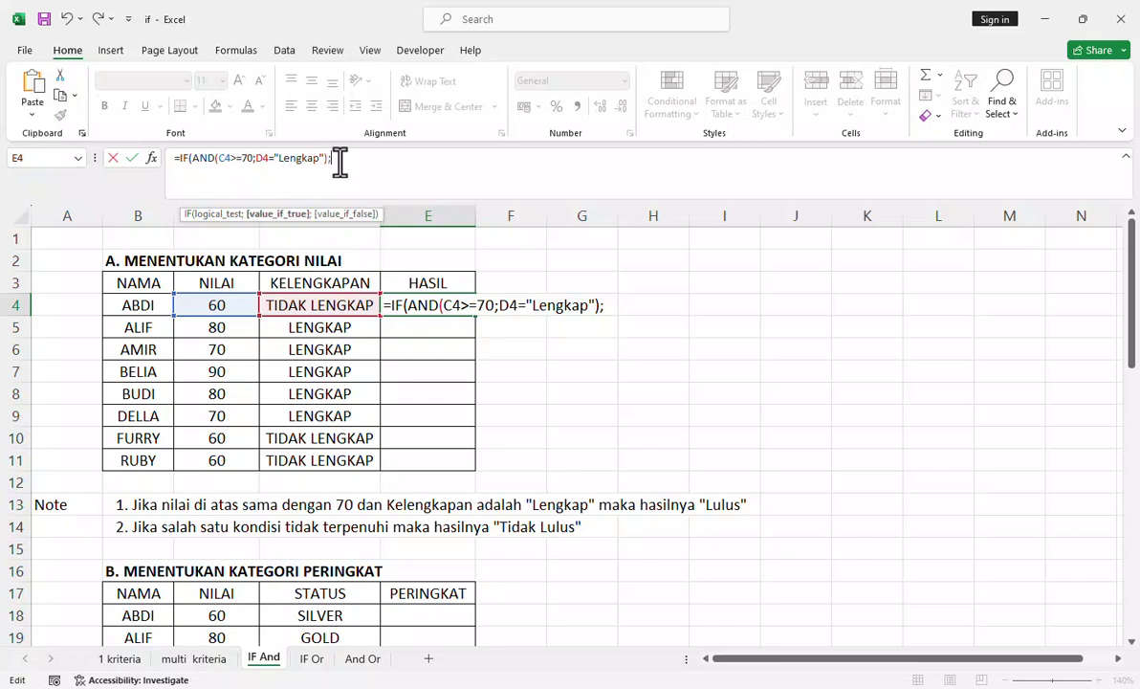
- Complete the E4 formula with "Lulus" if true and "Tidak Lulus" if false, and fill it down through E11
type("\"\"Lulus")
key("Right")
type(";")
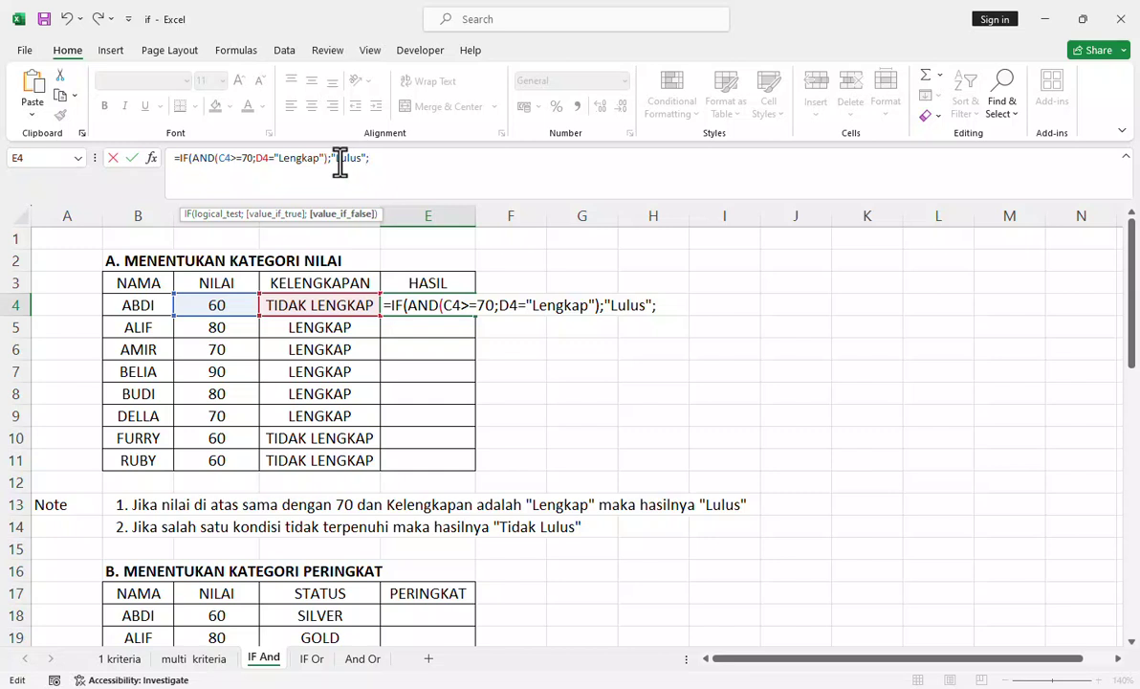
type("\"Lulus\";\"Tidak Lulus")
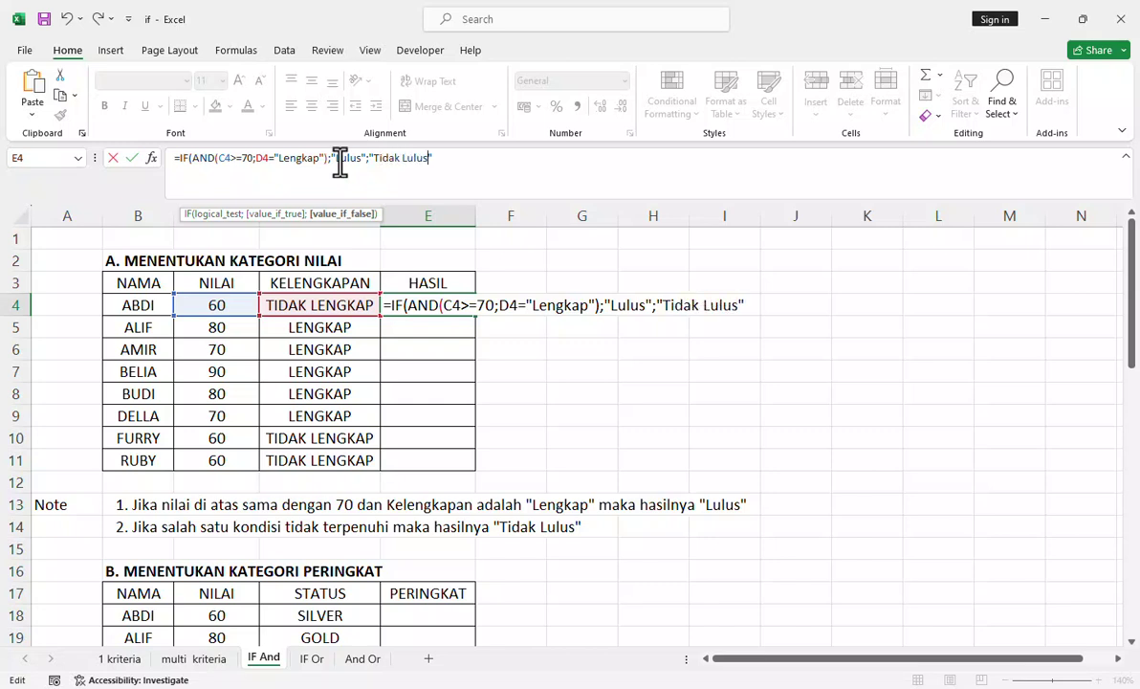
type(")")
key("BackSpace")
type(")")
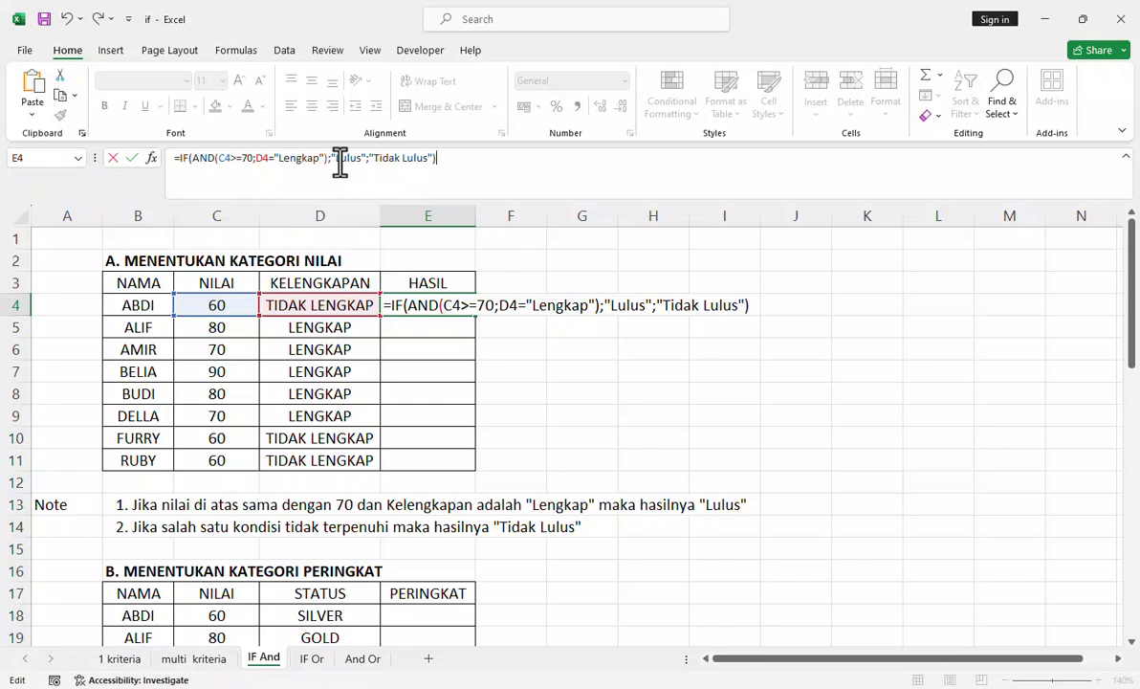
key("Return")
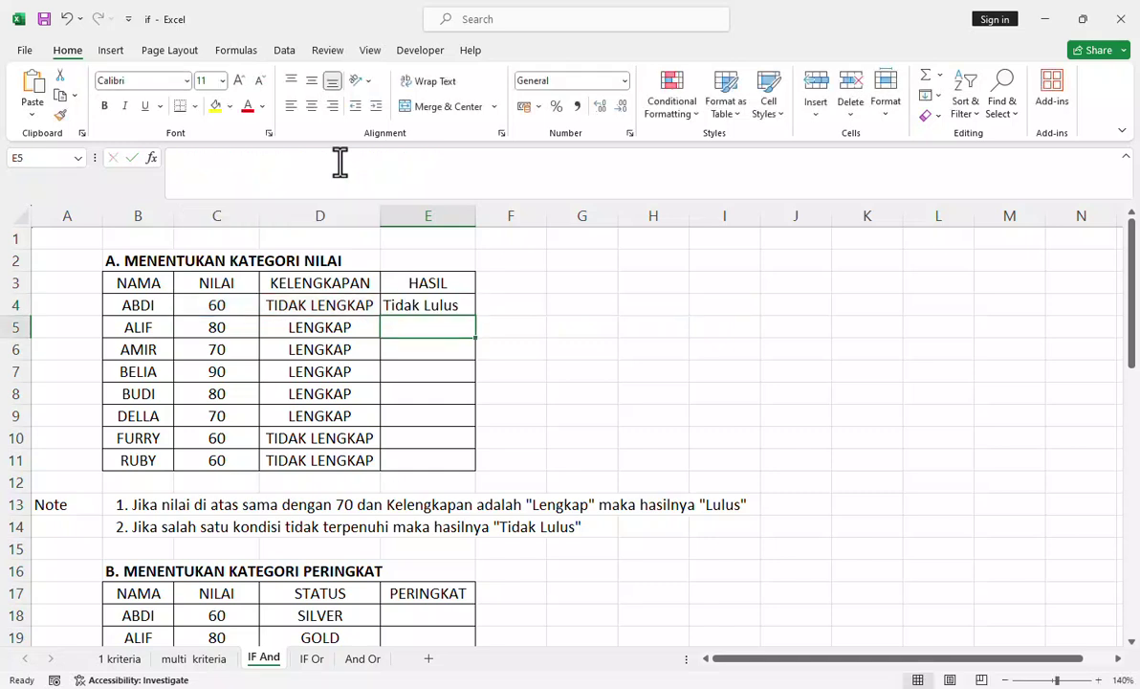
left_click(455, 304)
double_click(478, 317)
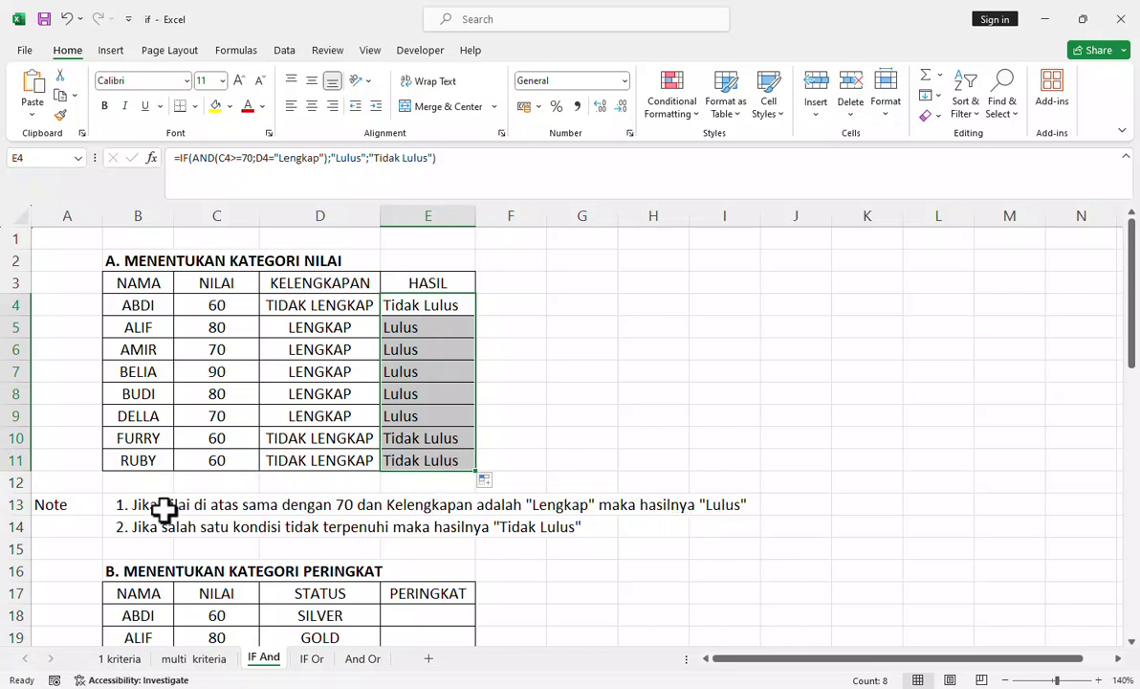
- Compare the HASIL results in table A with the pass conditions in the notes of rows 13 and 14
left_click_drag(143, 510, 738, 509)
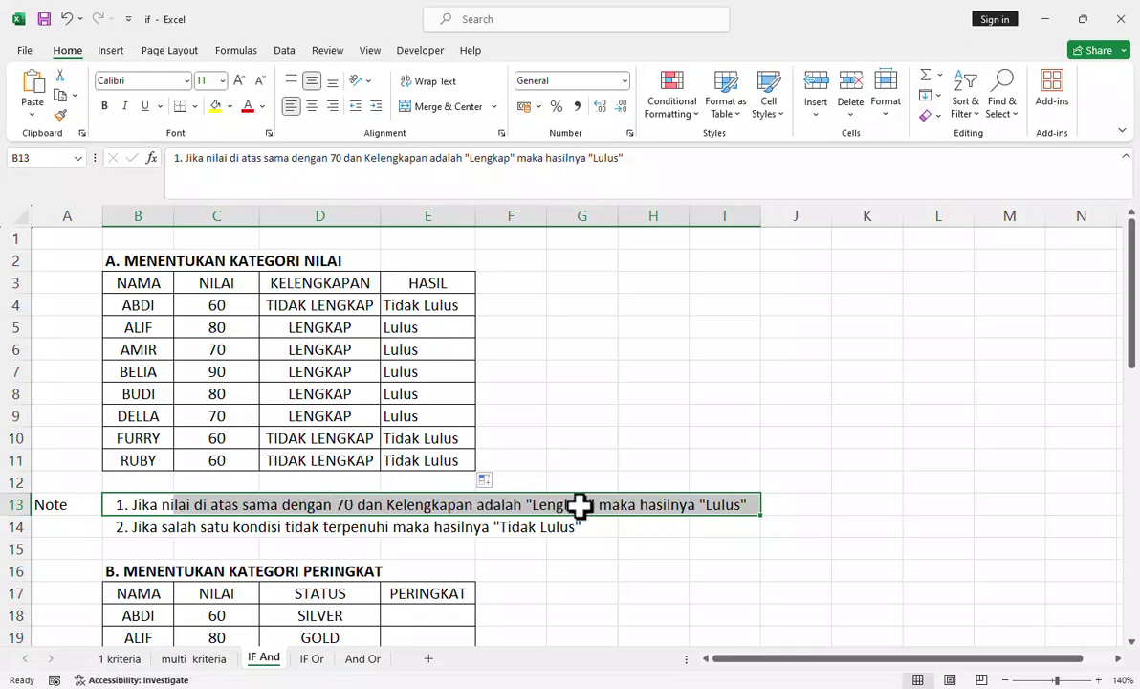
scroll(685, 506, "down", 2)
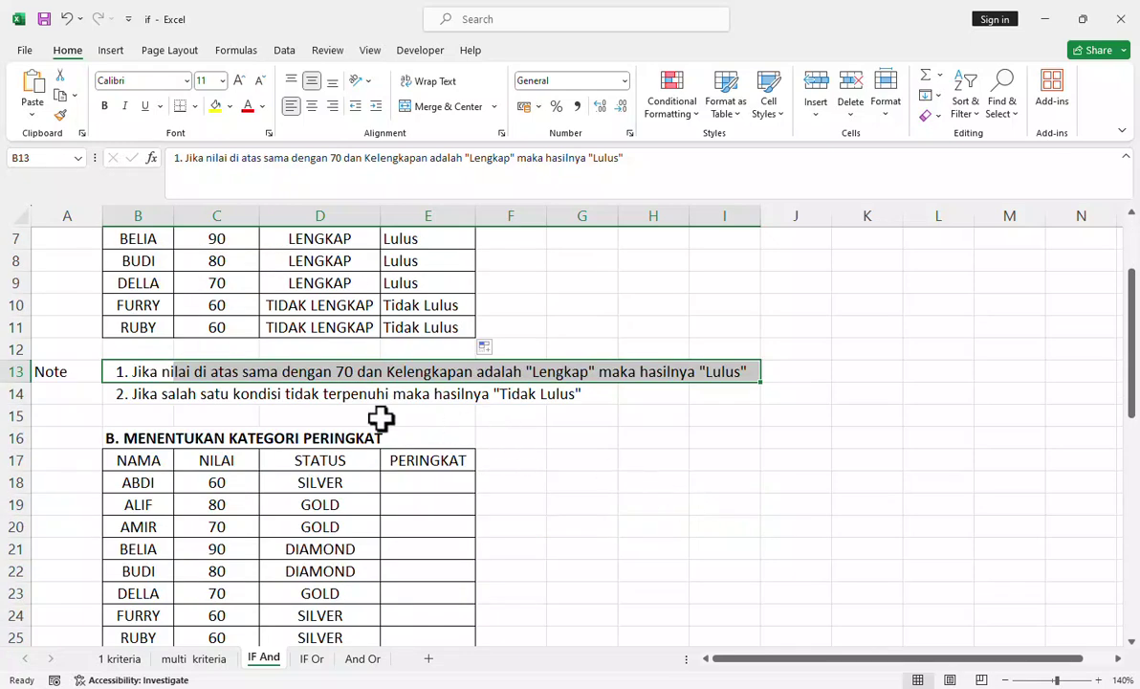
scroll(315, 408, "up", 1)
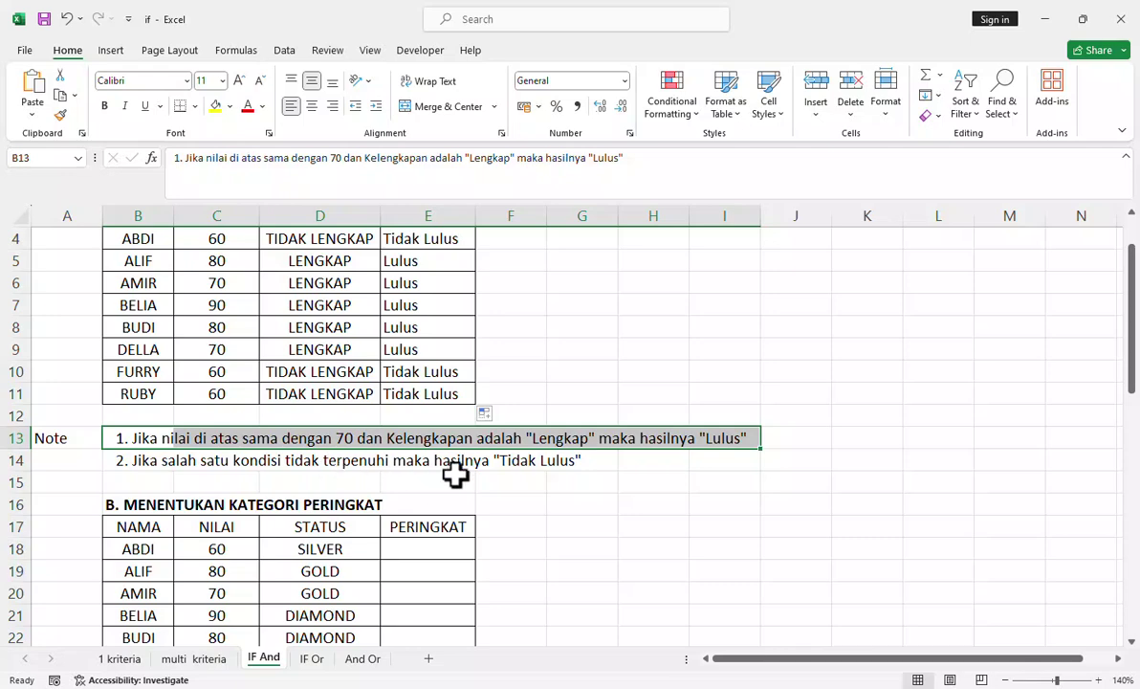
scroll(455, 475, "up", 1)
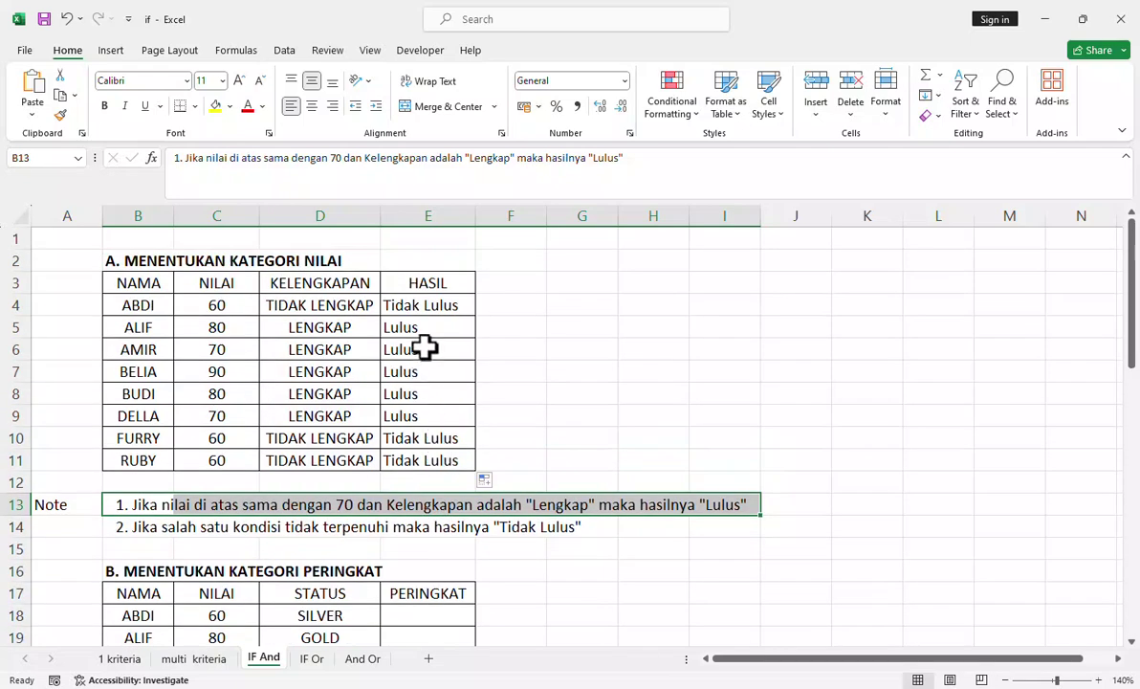
left_click(427, 440)
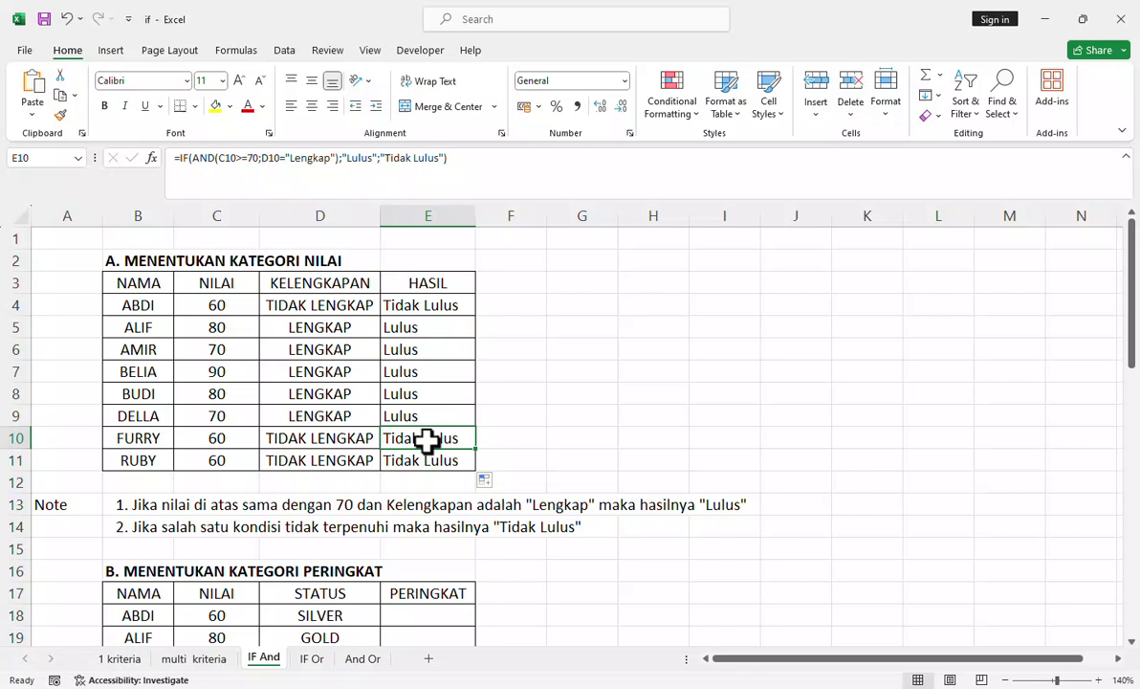
left_click(241, 306)
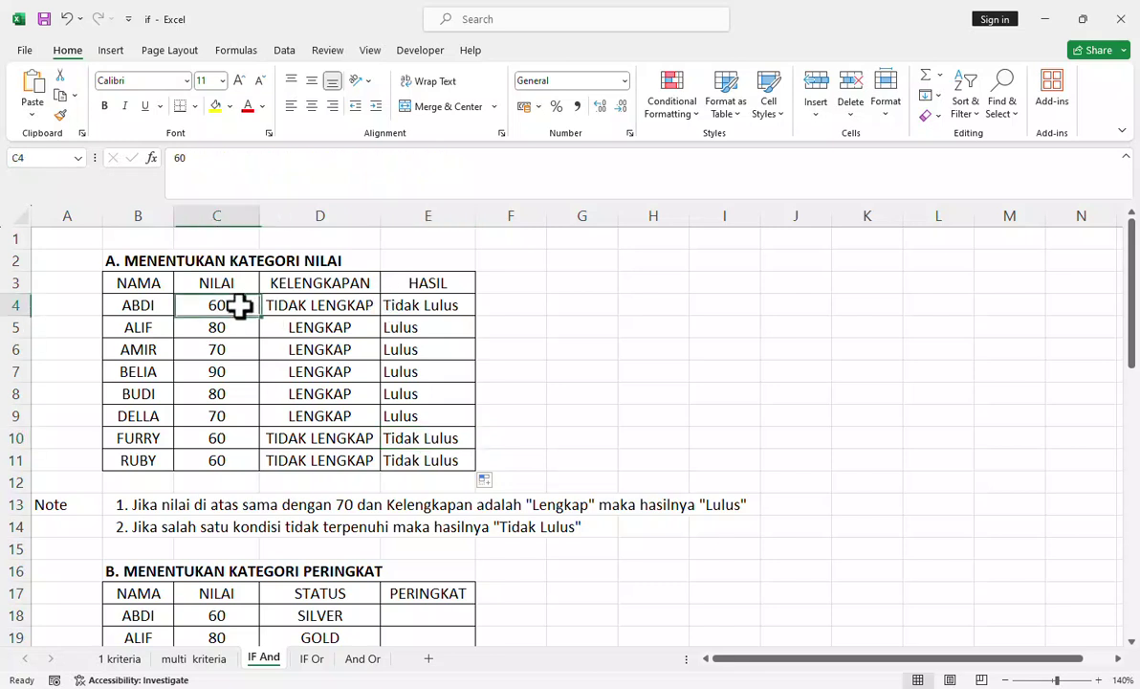
left_click(314, 311)
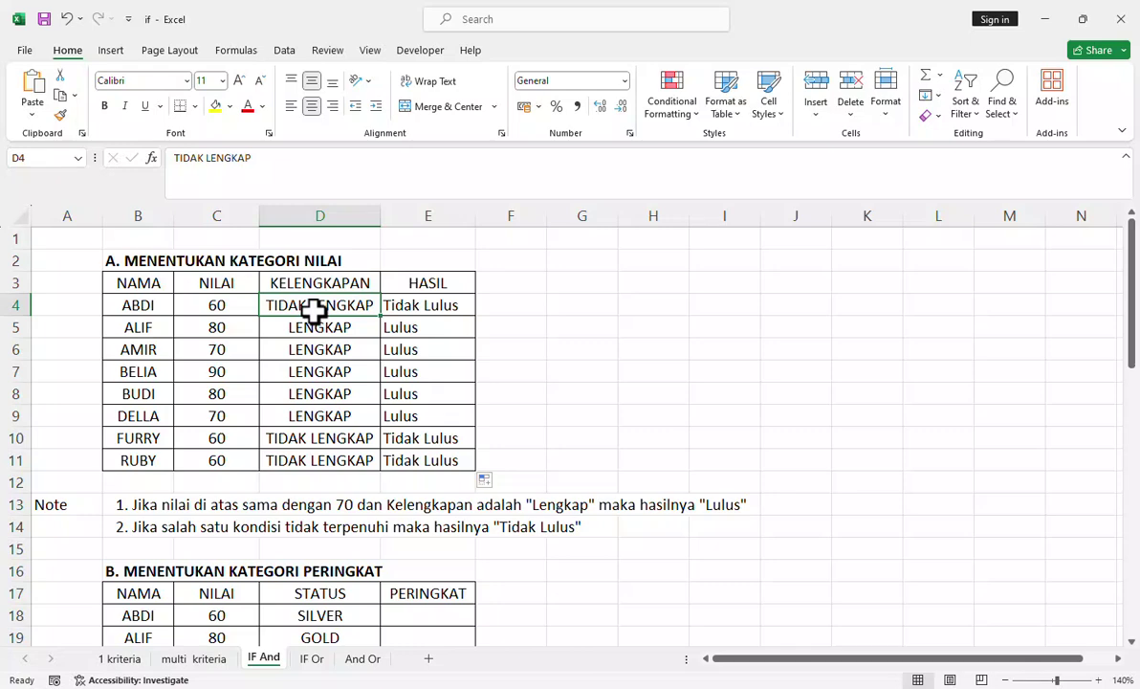
scroll(314, 311, "down", 2)
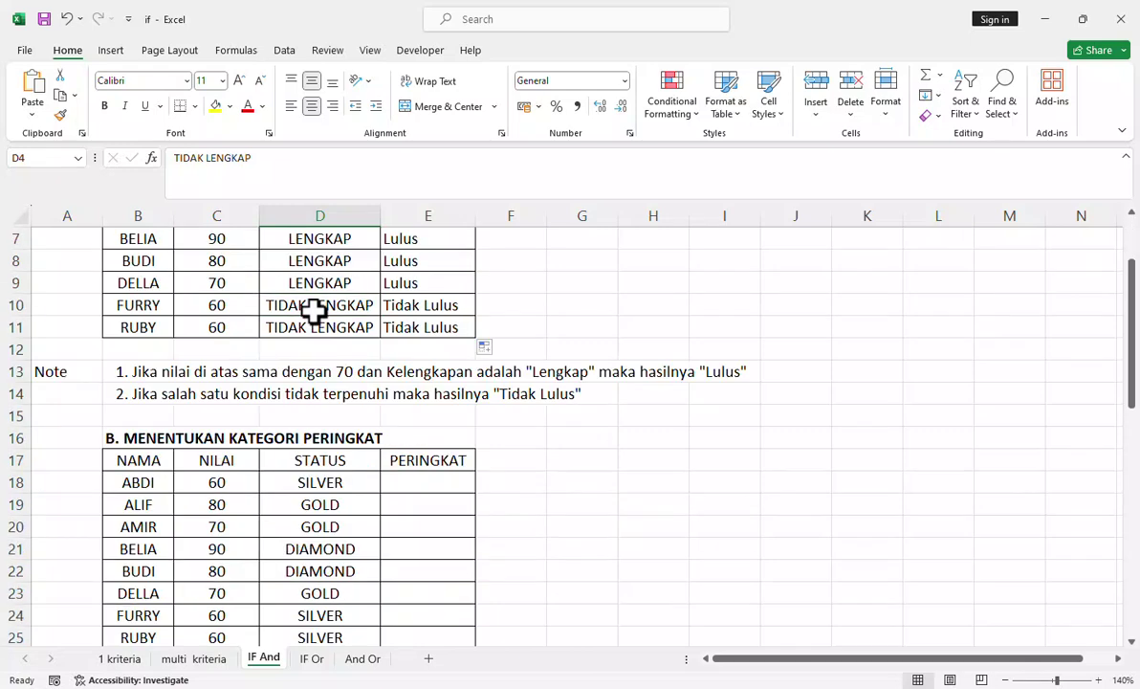
scroll(313, 311, "up", 2)
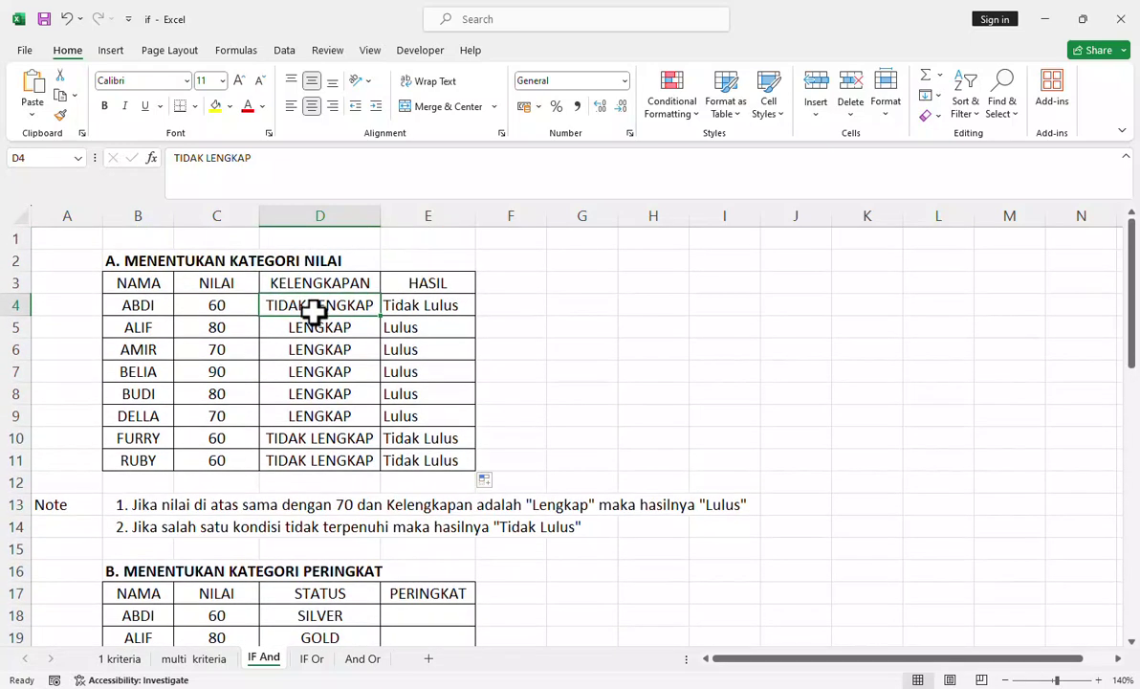
- Set the NILAI in C10 to 80 and check the HASIL formula in E10 against it
left_click(231, 440)
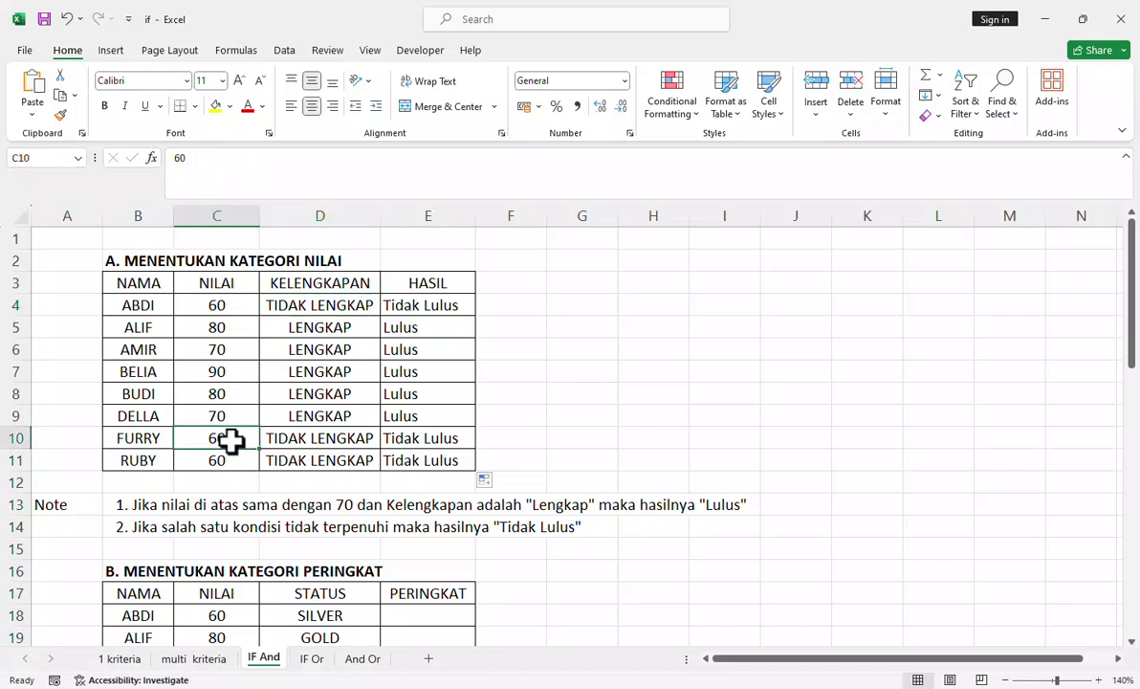
type("8")
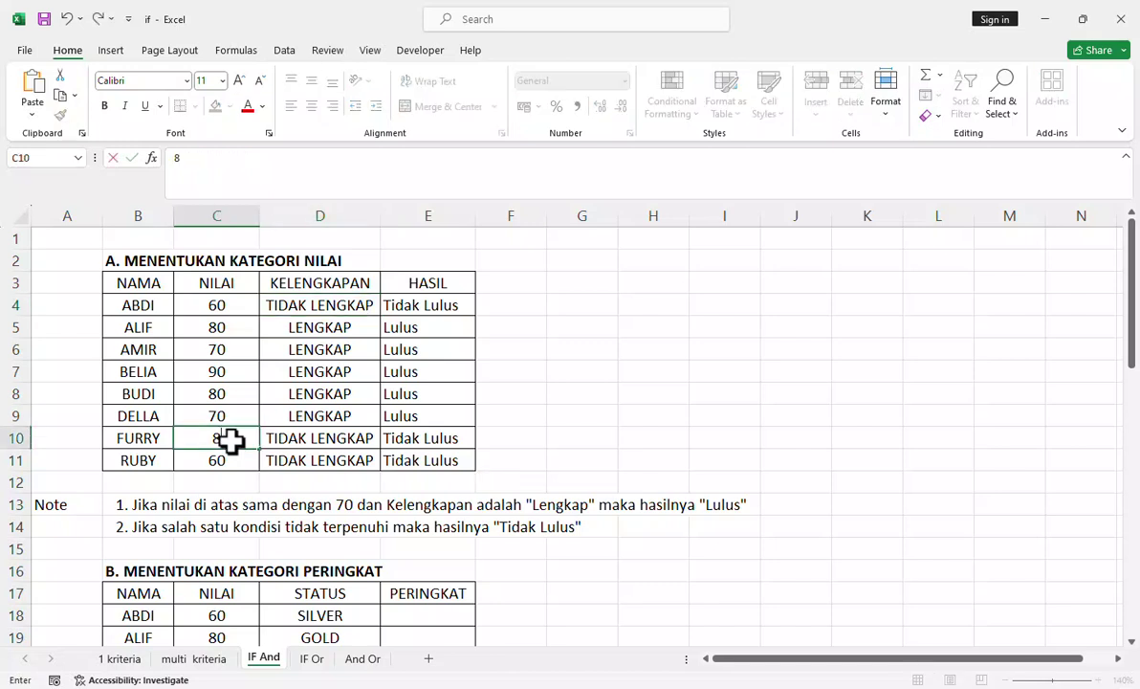
type("0")
key("Return")
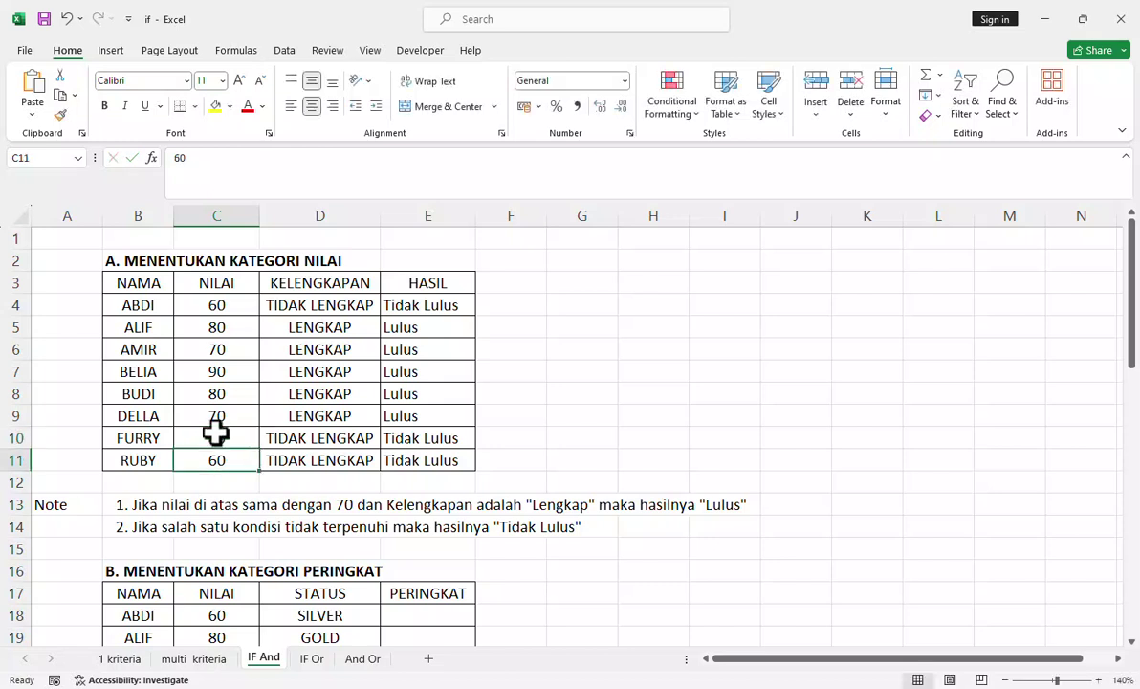
left_click(217, 436)
left_click(428, 445)
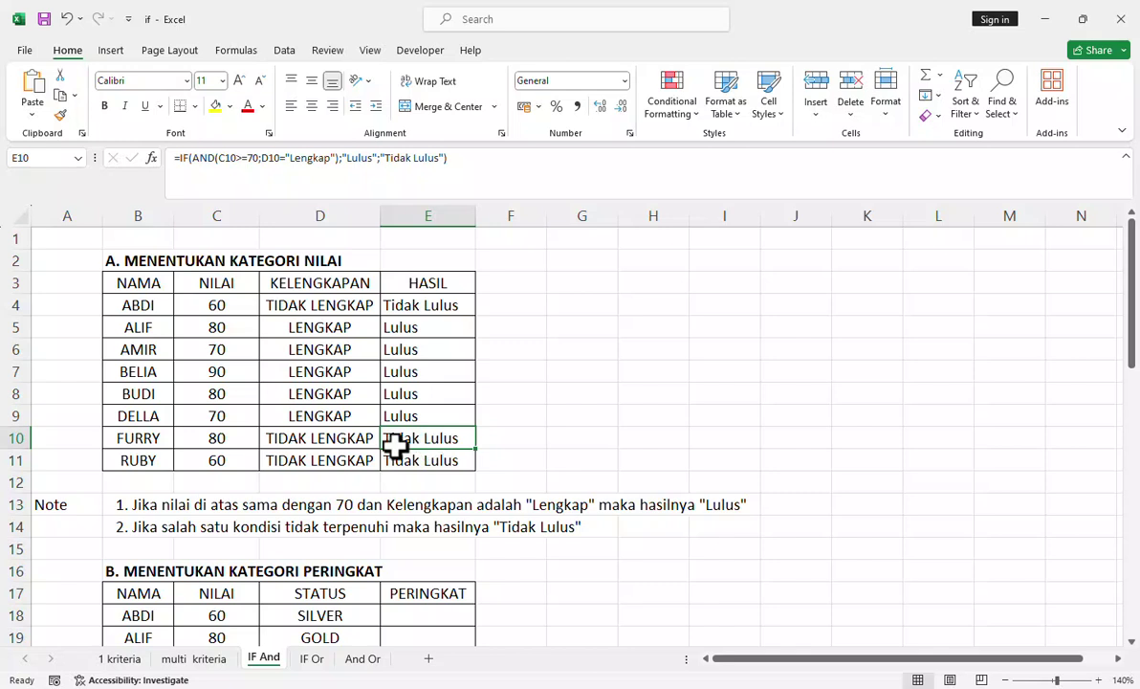
left_click(227, 443)
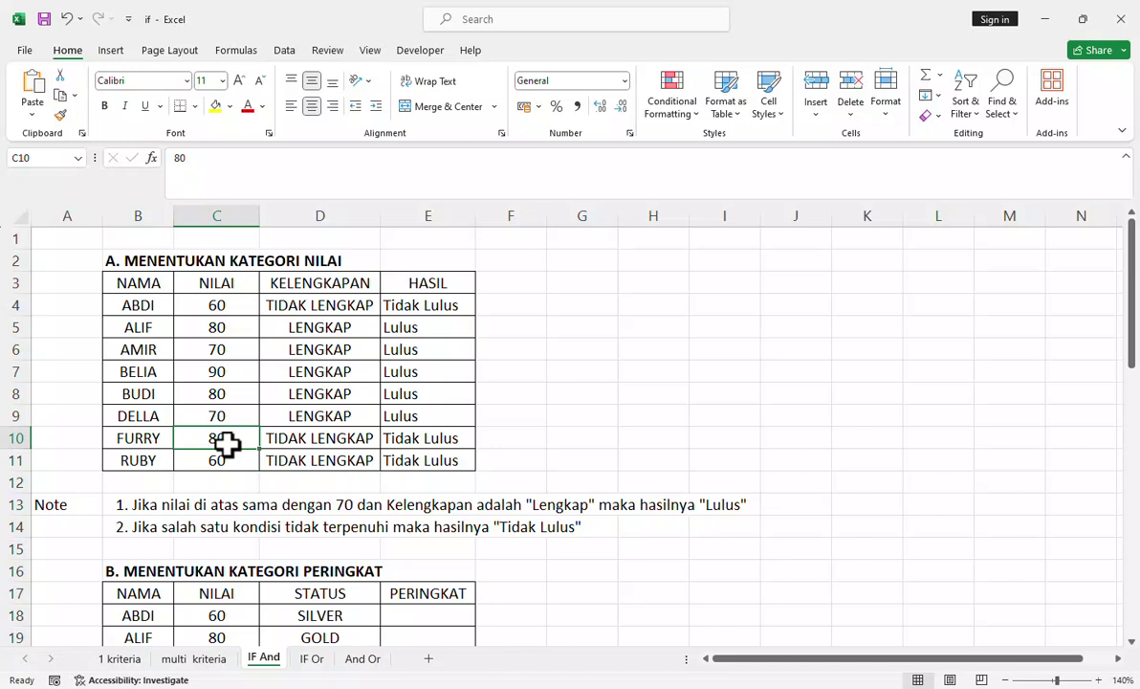
- Check row 10's NILAI, KELENGKAPAN and HASIL formula against the pass conditions in the notes of rows 13 and 14
left_click(335, 439)
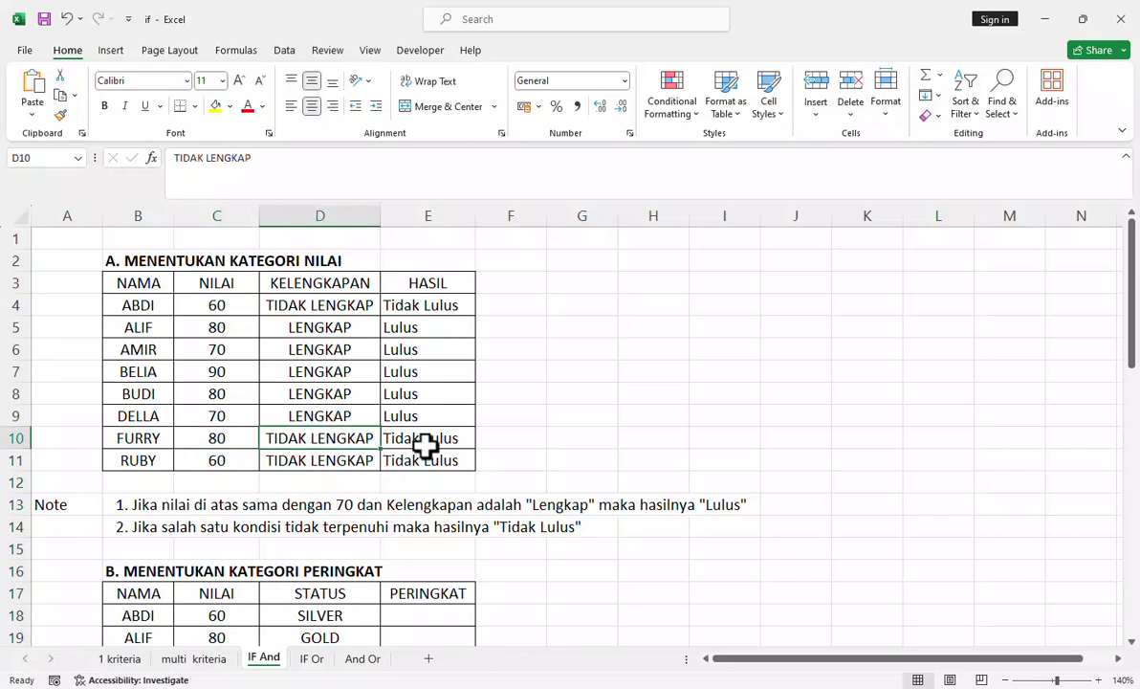
left_click(424, 444)
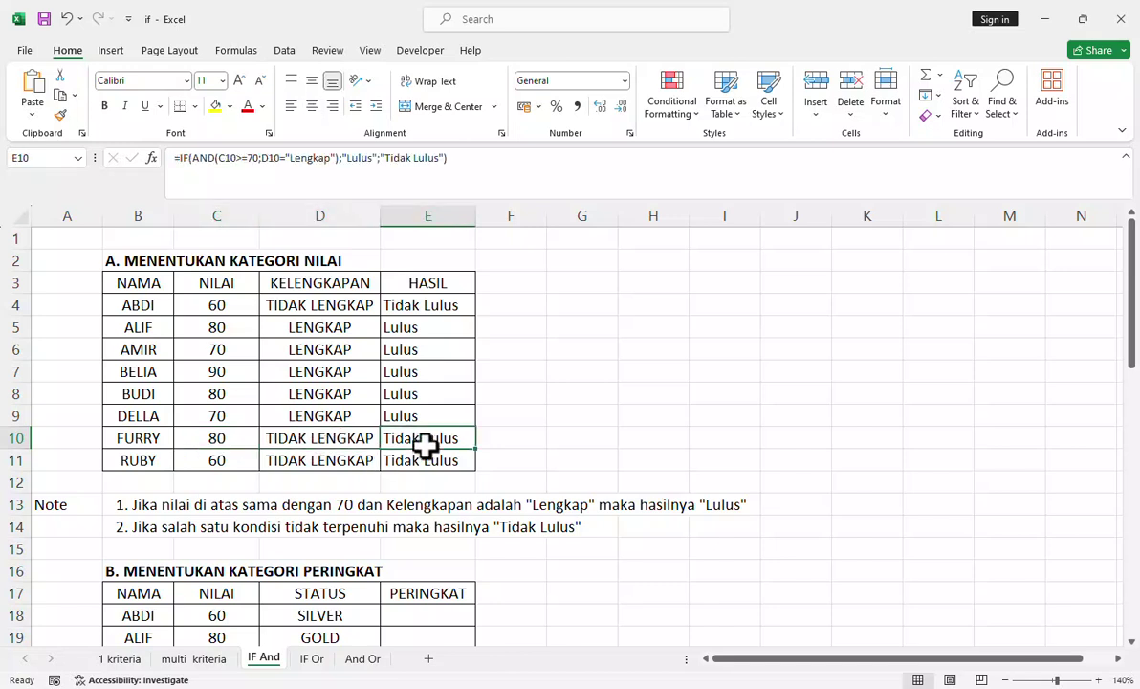
scroll(424, 444, "down", 1)
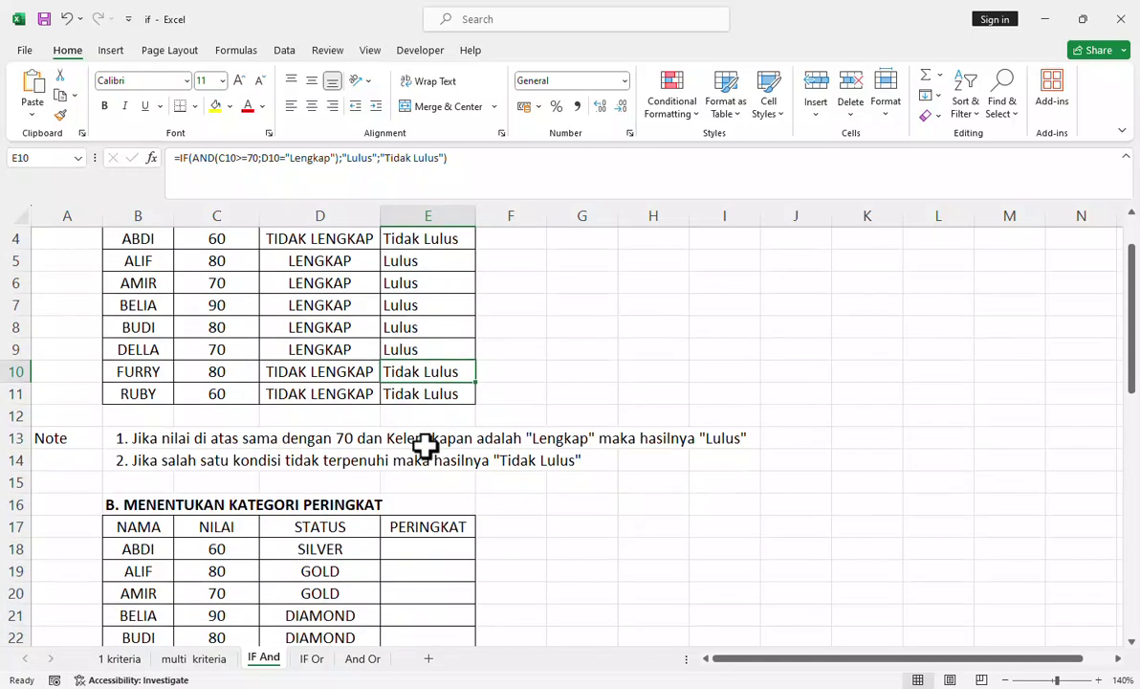
scroll(425, 444, "up", 1)
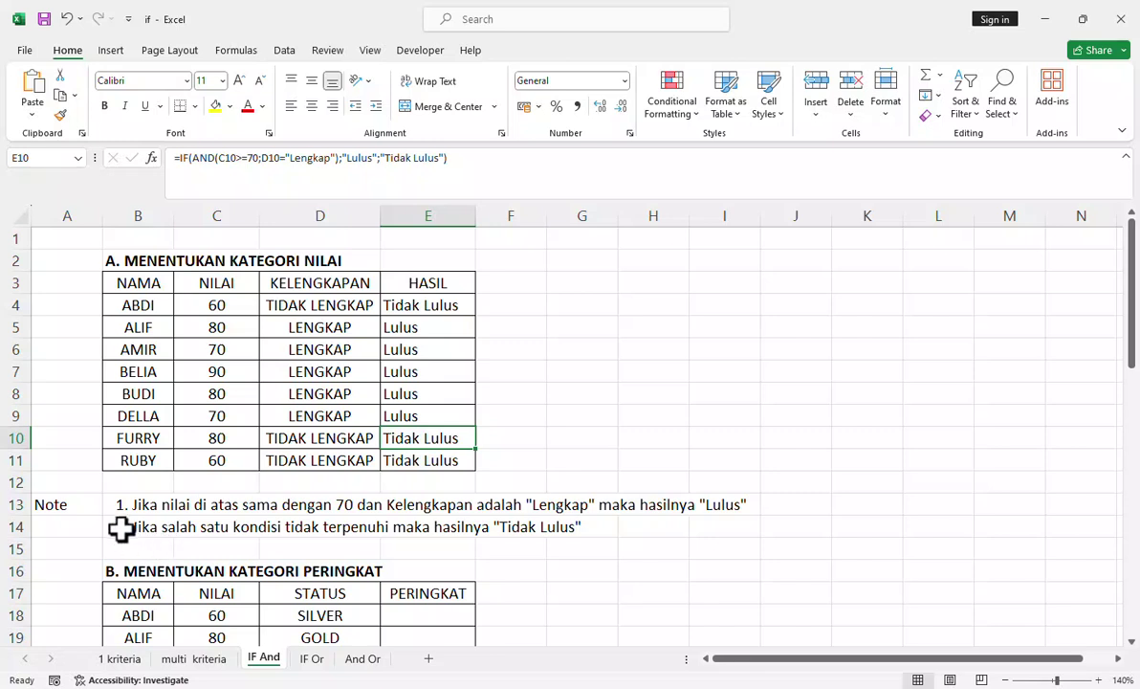
left_click(227, 439)
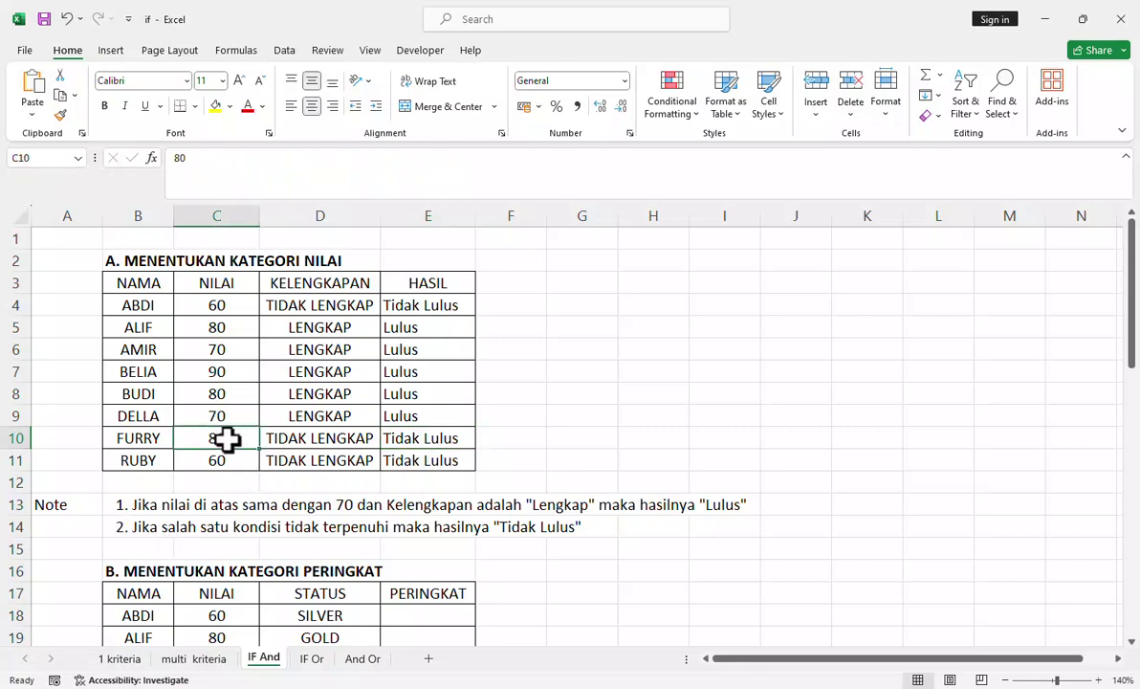
left_click(407, 442)
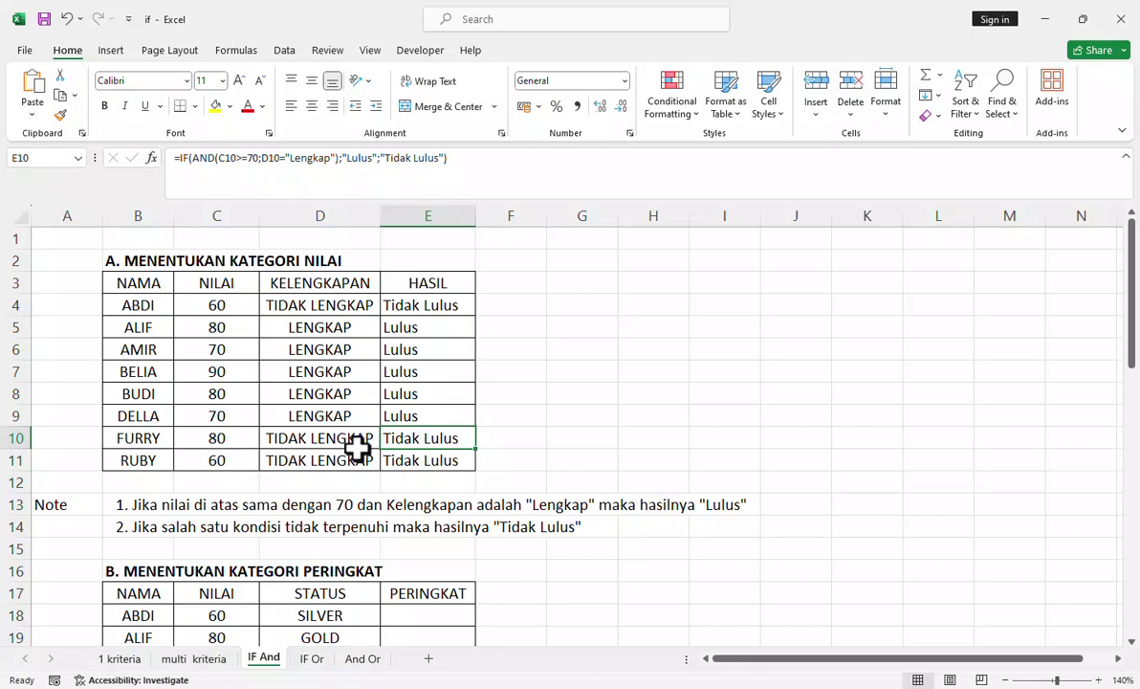
left_click(218, 439)
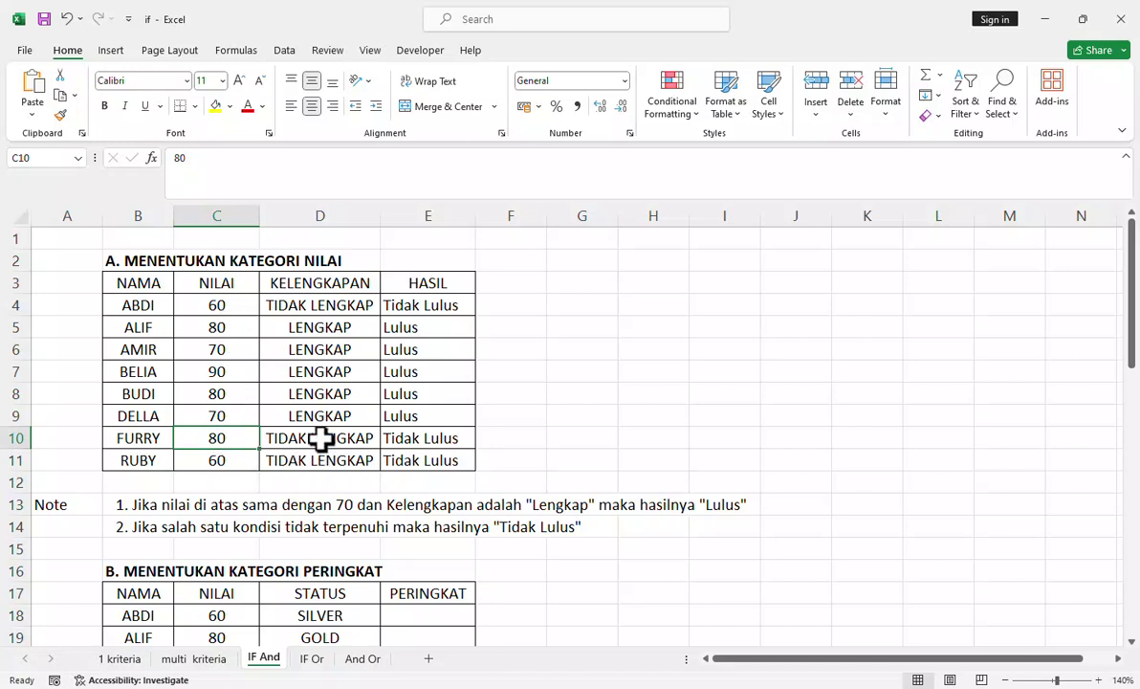
- Examine table B's NILAI and STATUS columns and the PERINGKAT conditions in the notes of rows 27 to 29
scroll(390, 444, "down", 3)
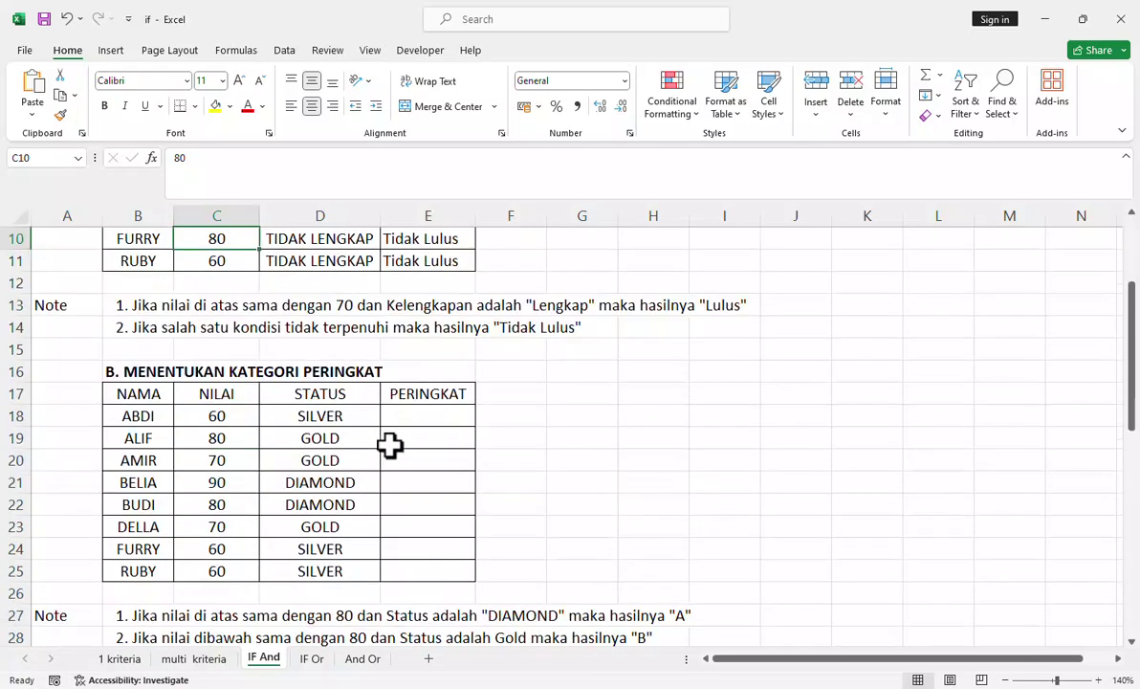
scroll(390, 444, "down", 2)
scroll(390, 444, "up", 5)
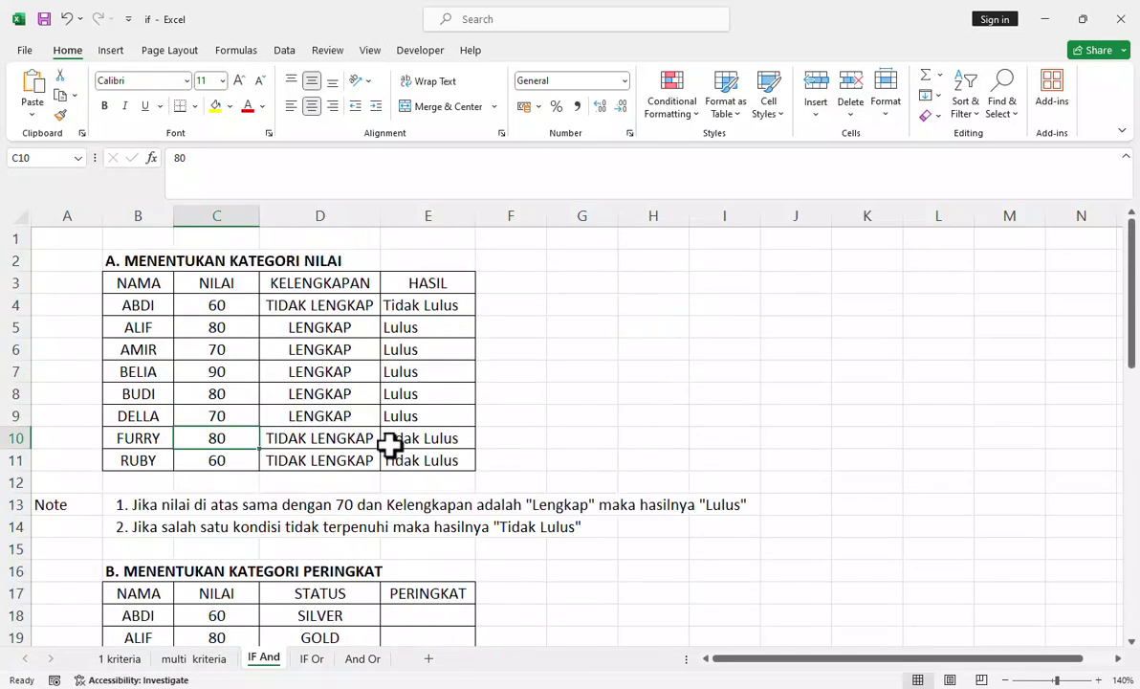
scroll(390, 444, "down", 4)
scroll(390, 444, "down", 1)
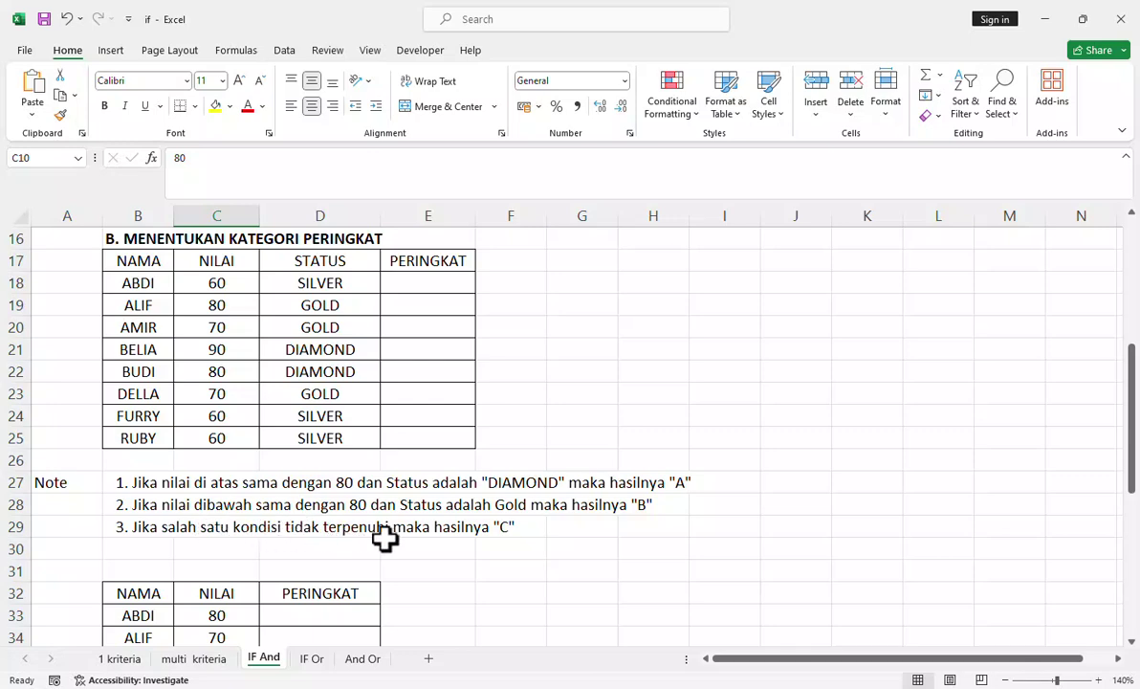
scroll(411, 542, "up", 1)
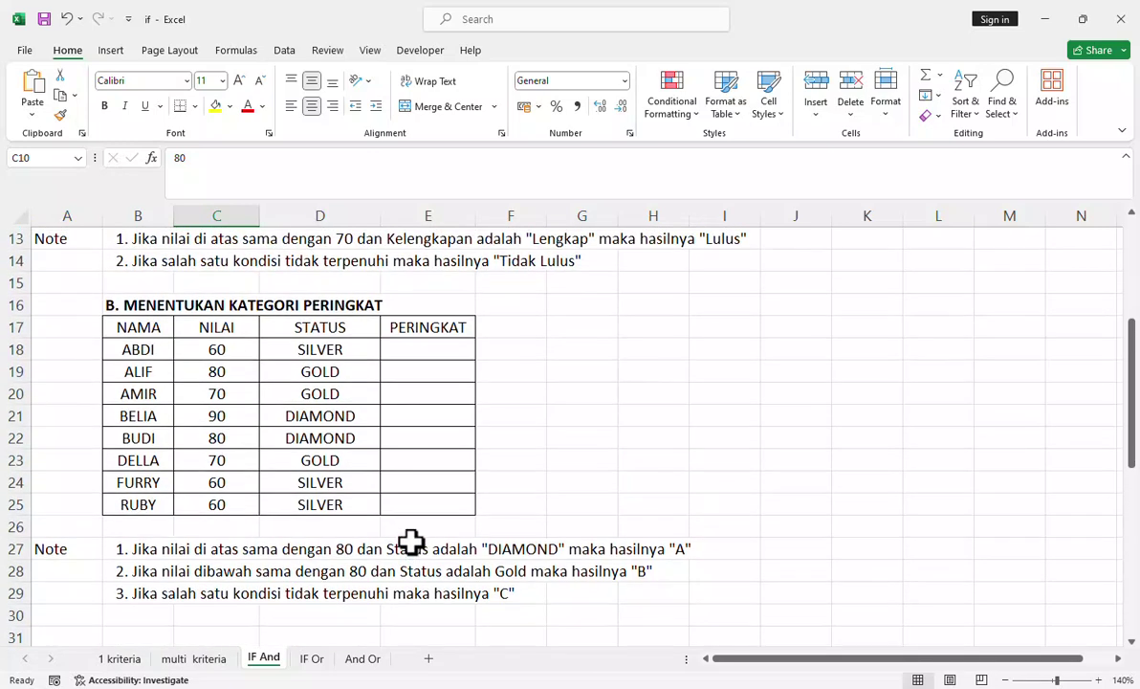
scroll(411, 543, "down", 1)
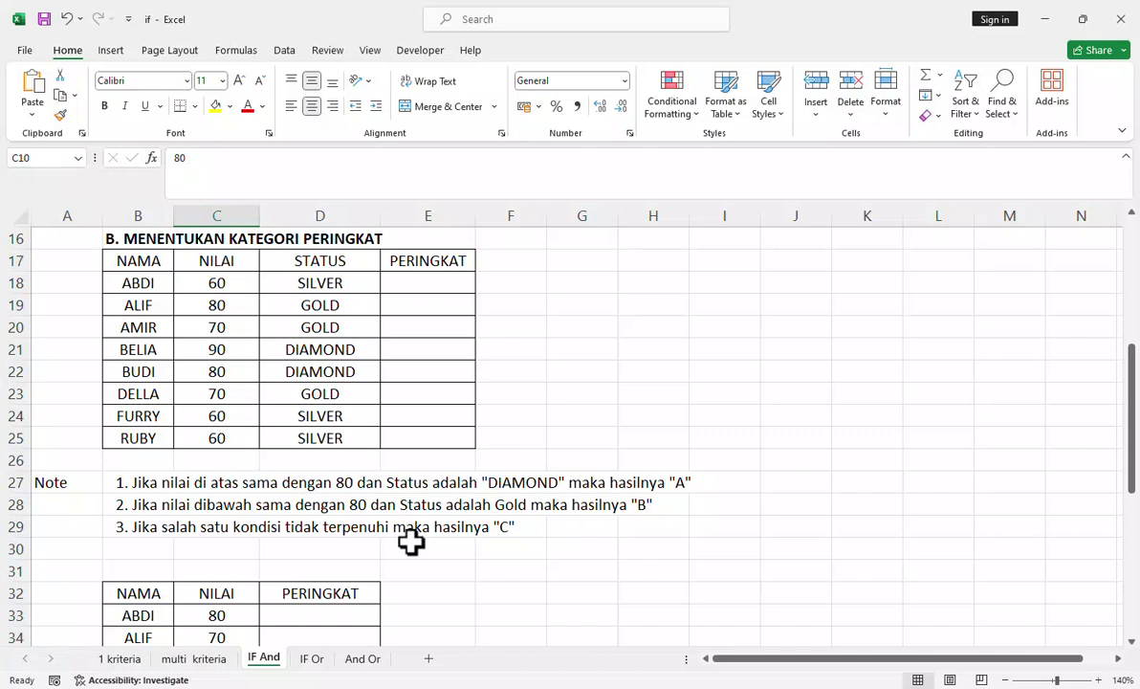
- Compare table A's two note conditions with table B's three PERINGKAT conditions, with cell E18 selected for the ranking formula
left_click(417, 281)
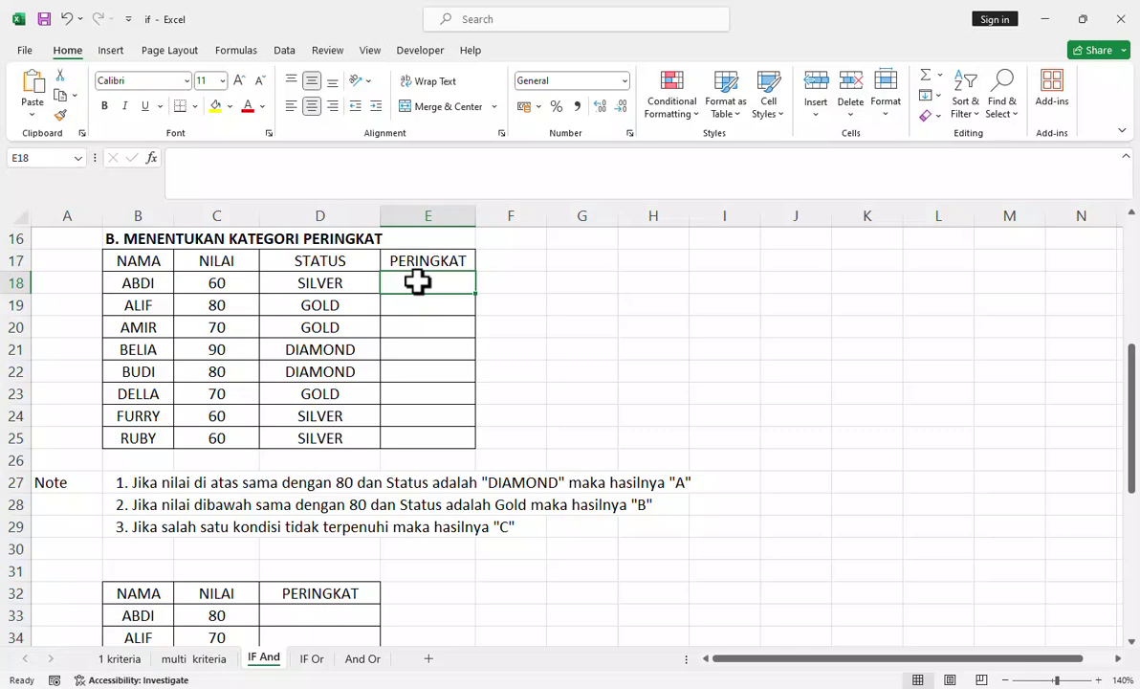
scroll(417, 280, "up", 5)
scroll(418, 281, "down", 1)
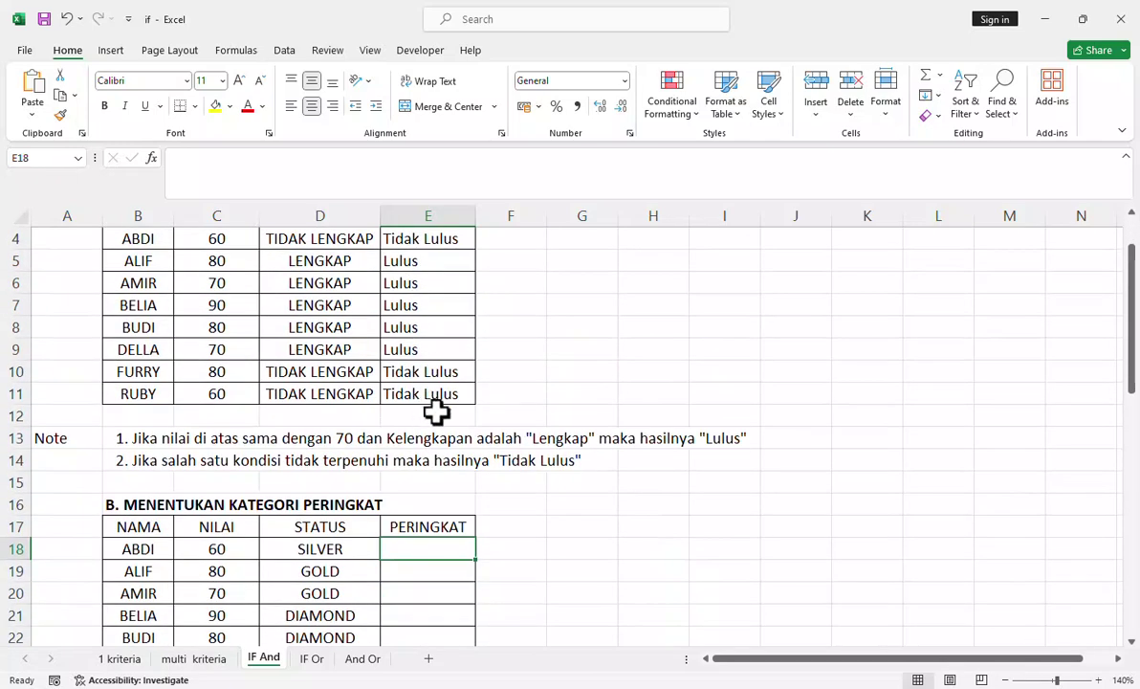
scroll(599, 418, "down", 1)
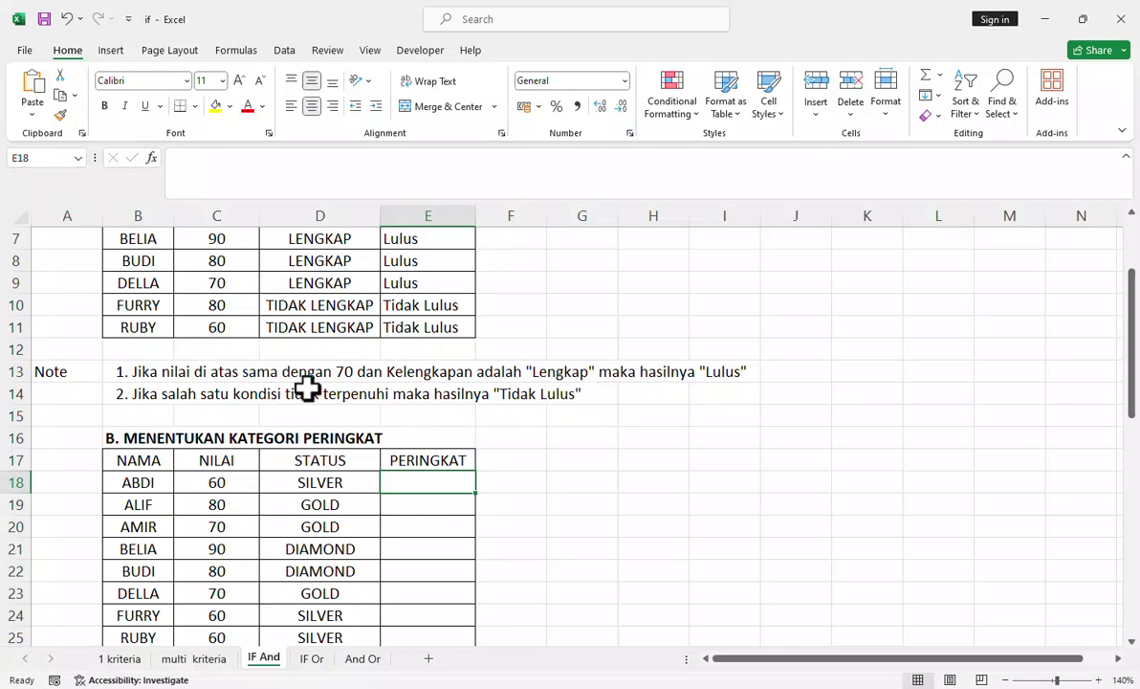
scroll(547, 385, "down", 3)
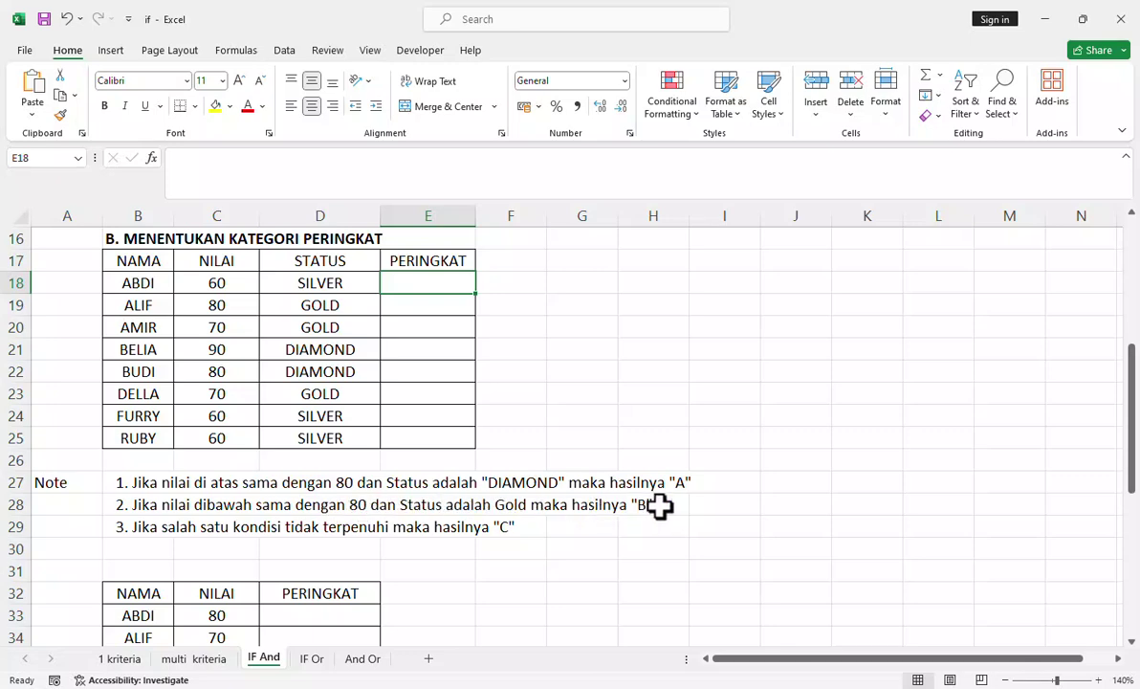
scroll(356, 507, "down", 1)
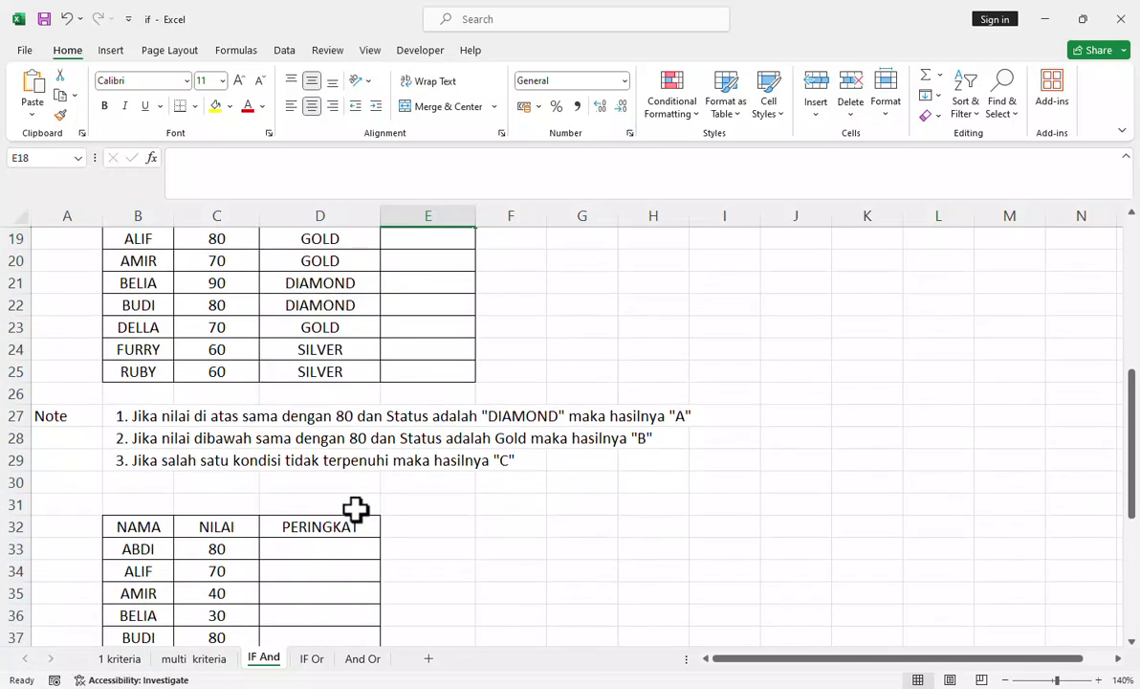
scroll(356, 509, "up", 2)
scroll(356, 507, "down", 2)
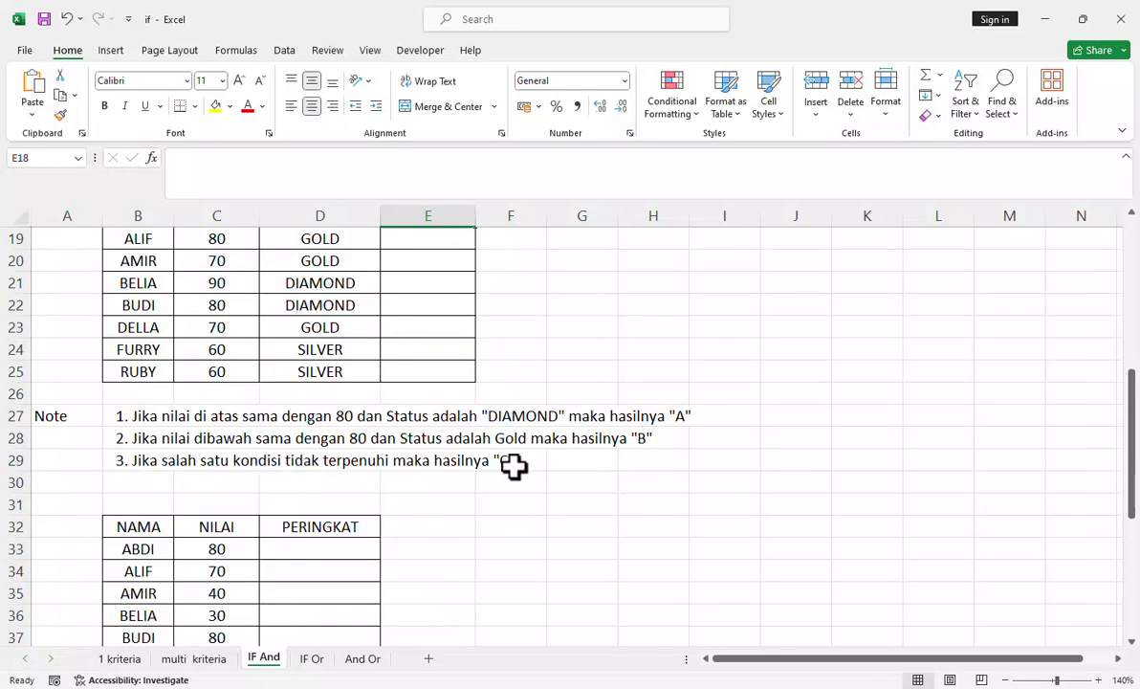
scroll(451, 439, "up", 2)
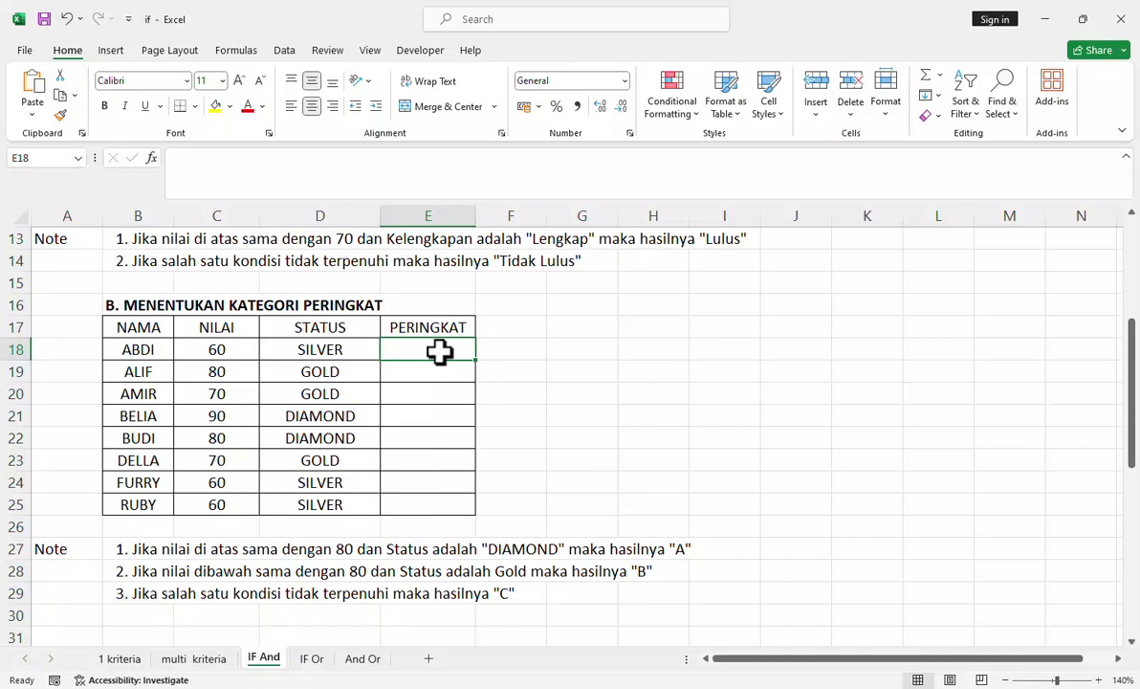
- Start an IF formula with a nested AND in E18, using C18>=80 as the first condition
type("=")
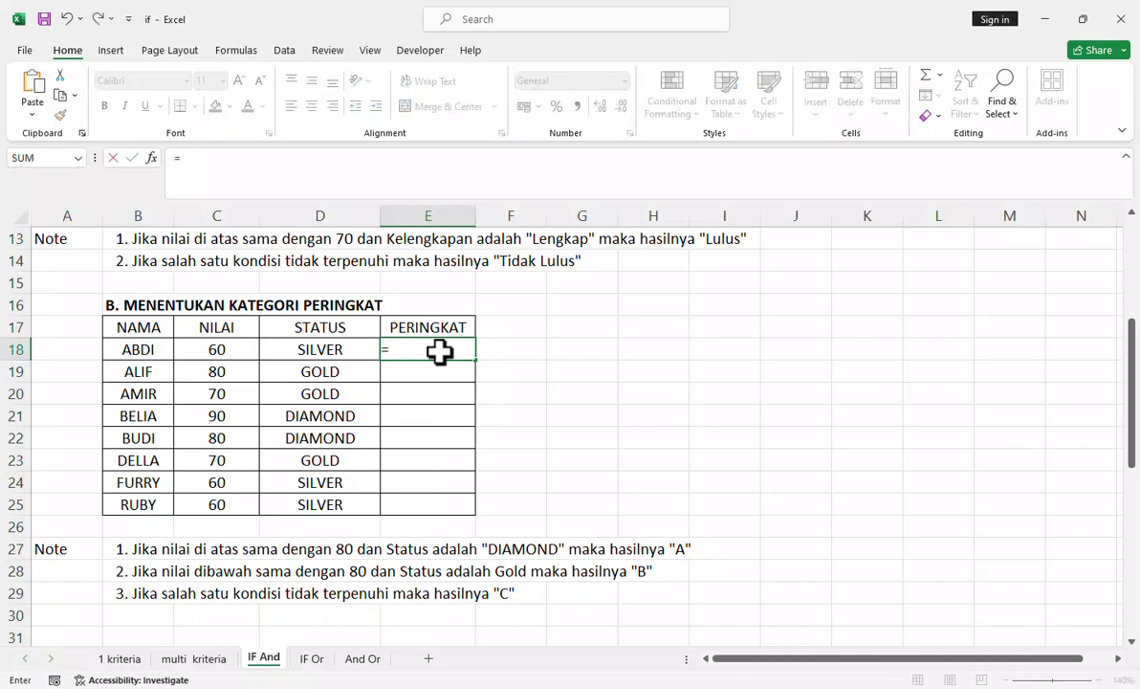
type("IF(")
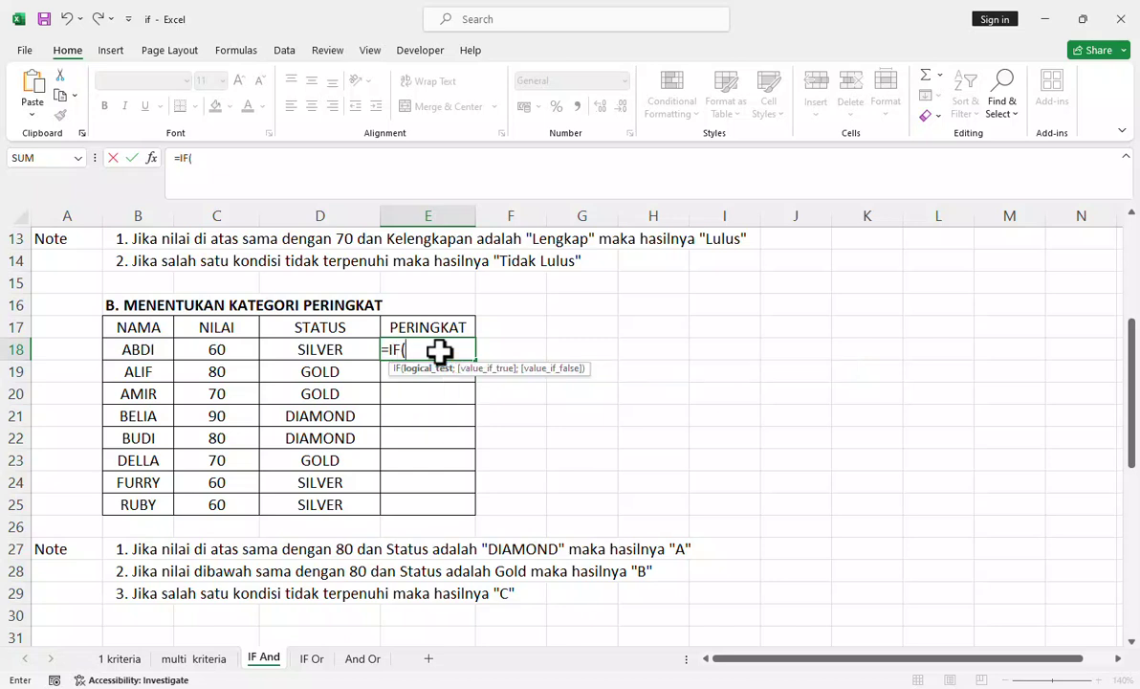
type("and")
key("Tab")
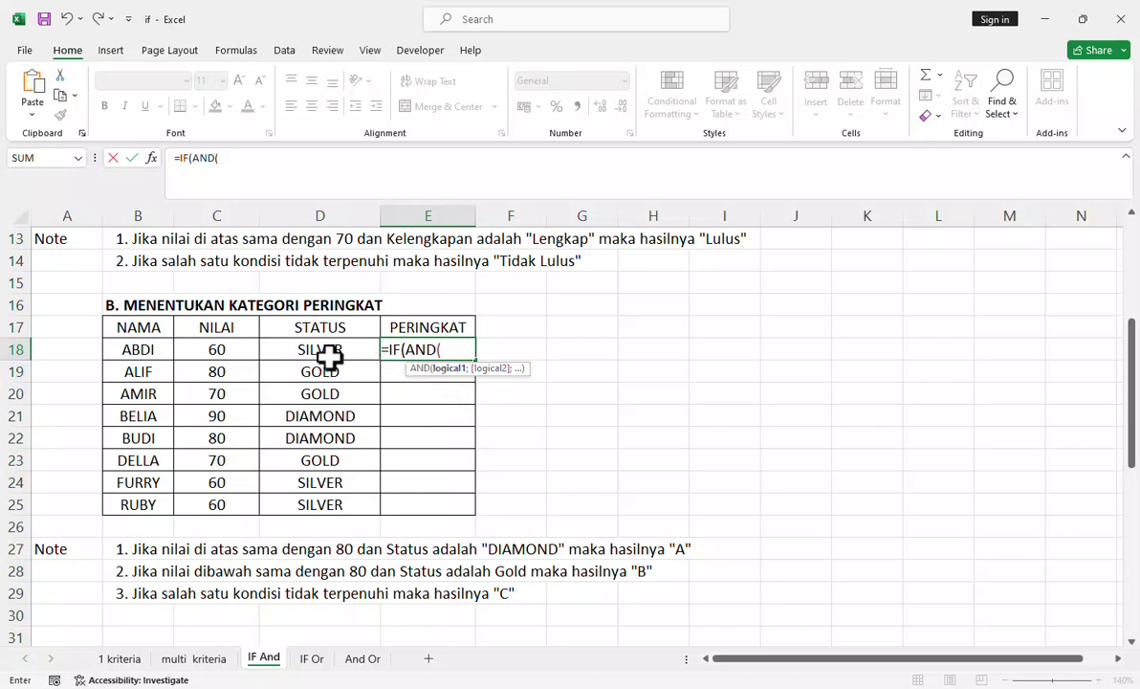
left_click(216, 351)
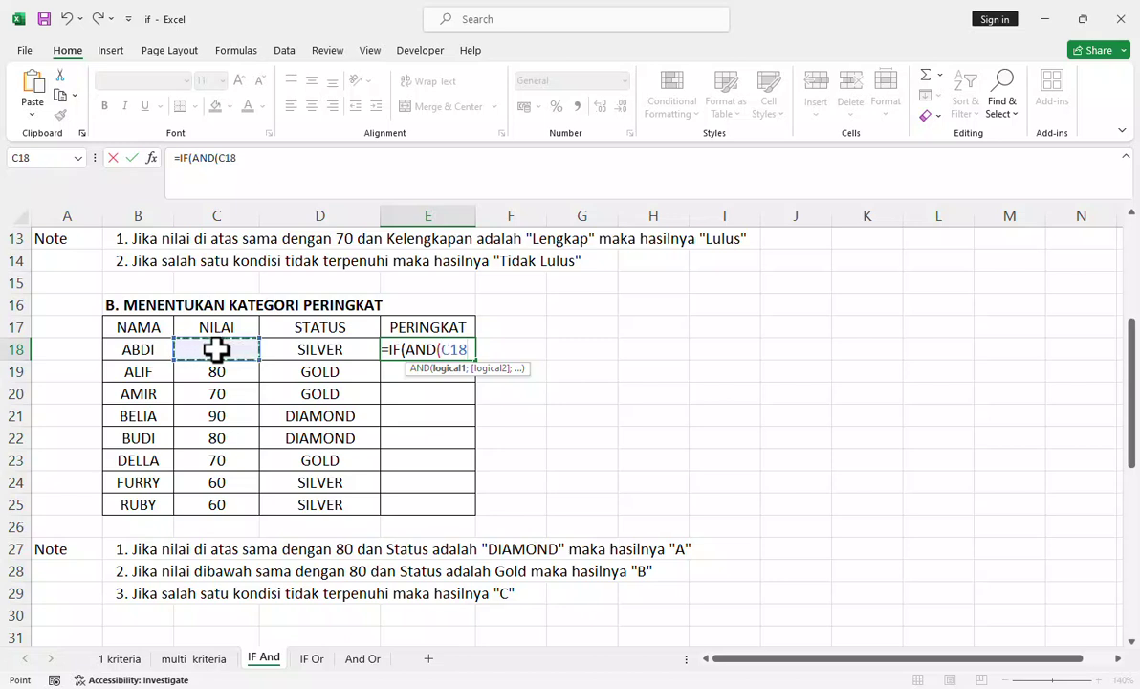
type(".")
key("BackSpace")
type(">=")
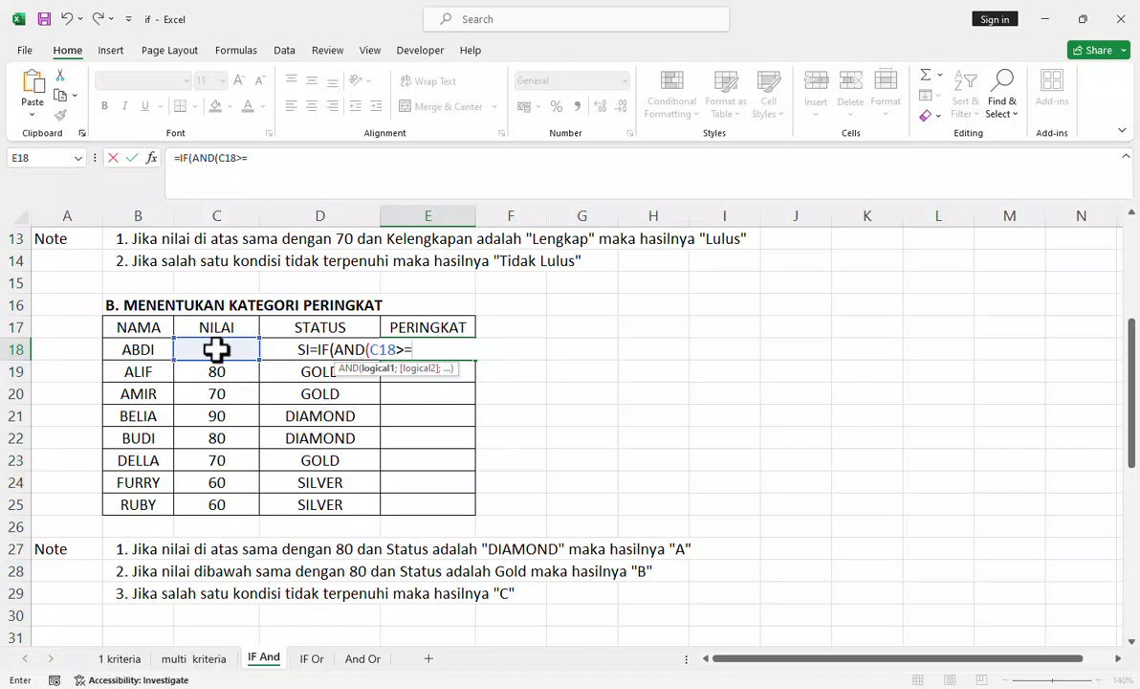
type("80;")
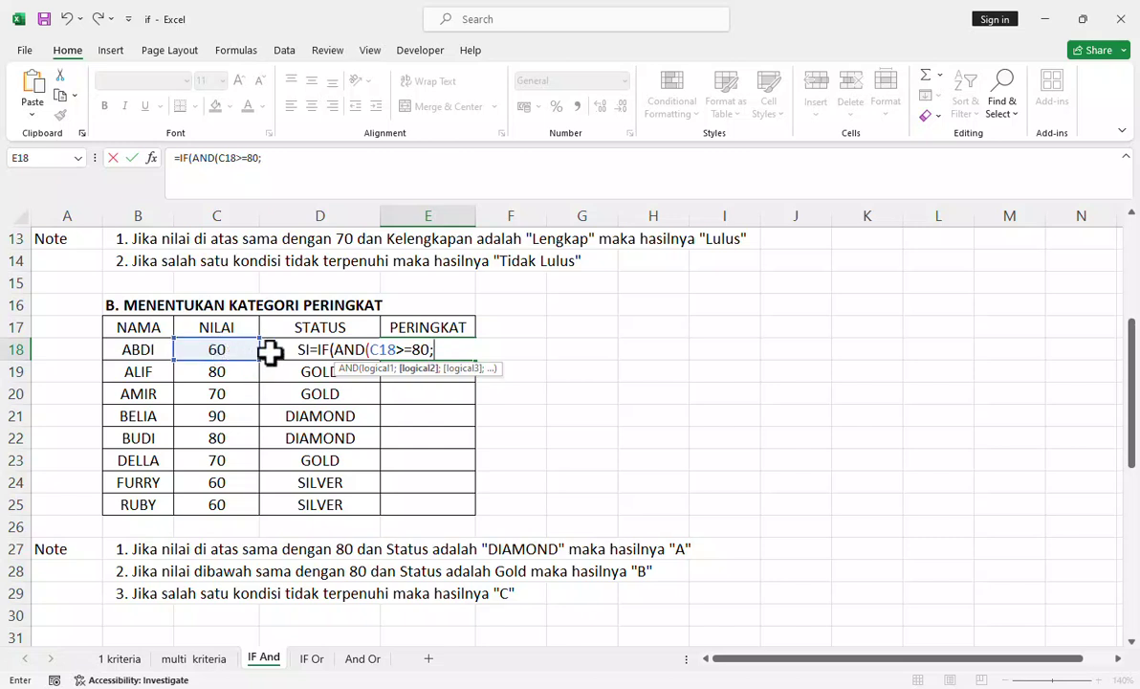
- Add D18="Diamond" as the second AND condition in the E18 formula and close the AND test
left_click(270, 352)
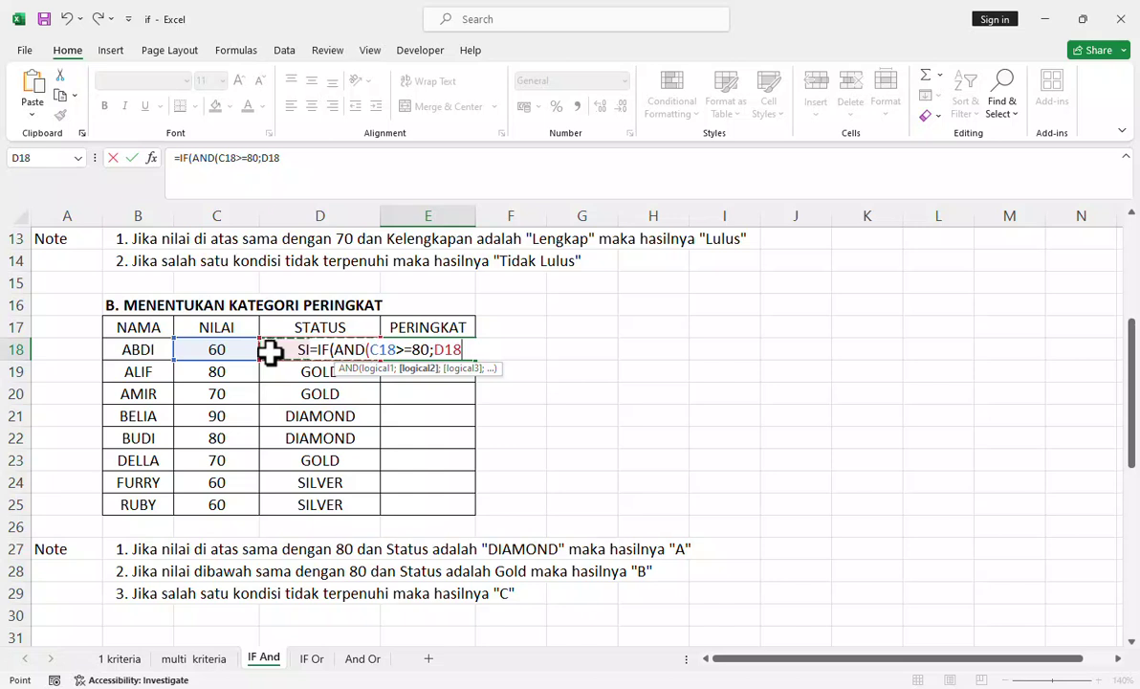
type("=\"\"")
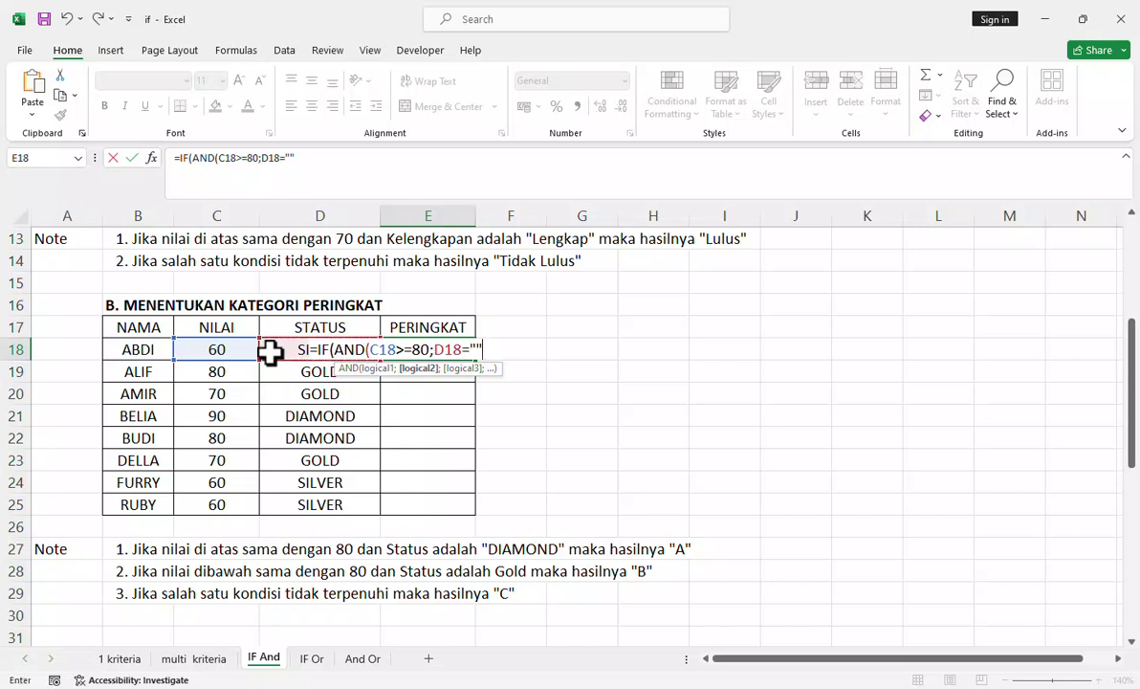
left_click(288, 158)
type("Dio")
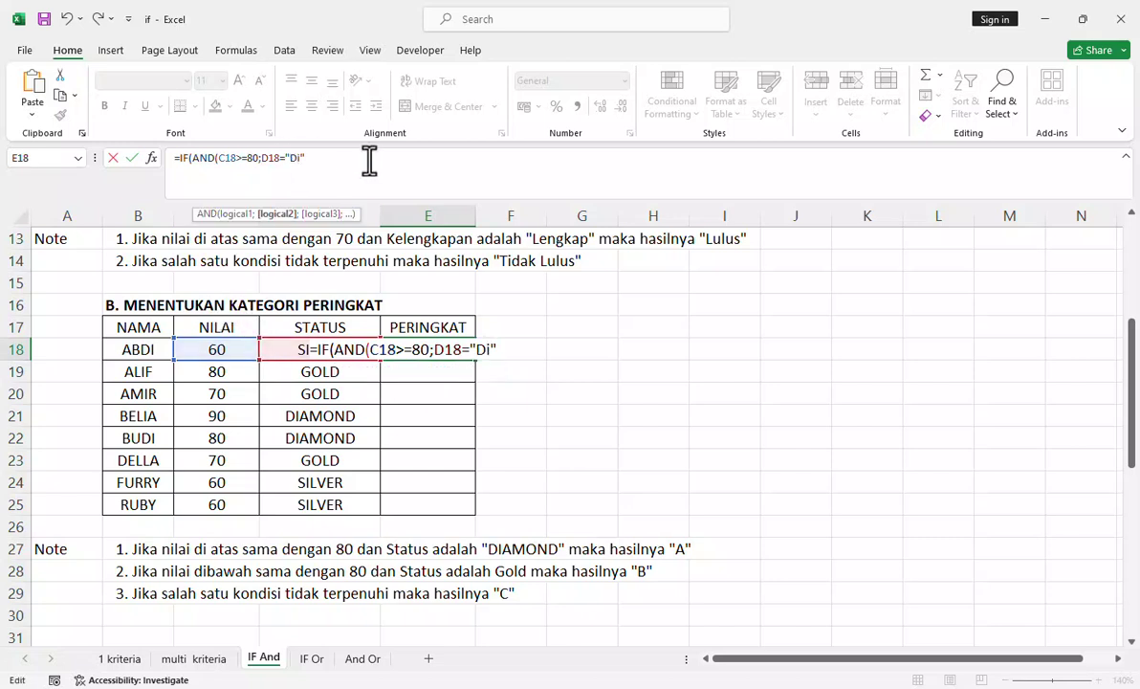
type("mand")
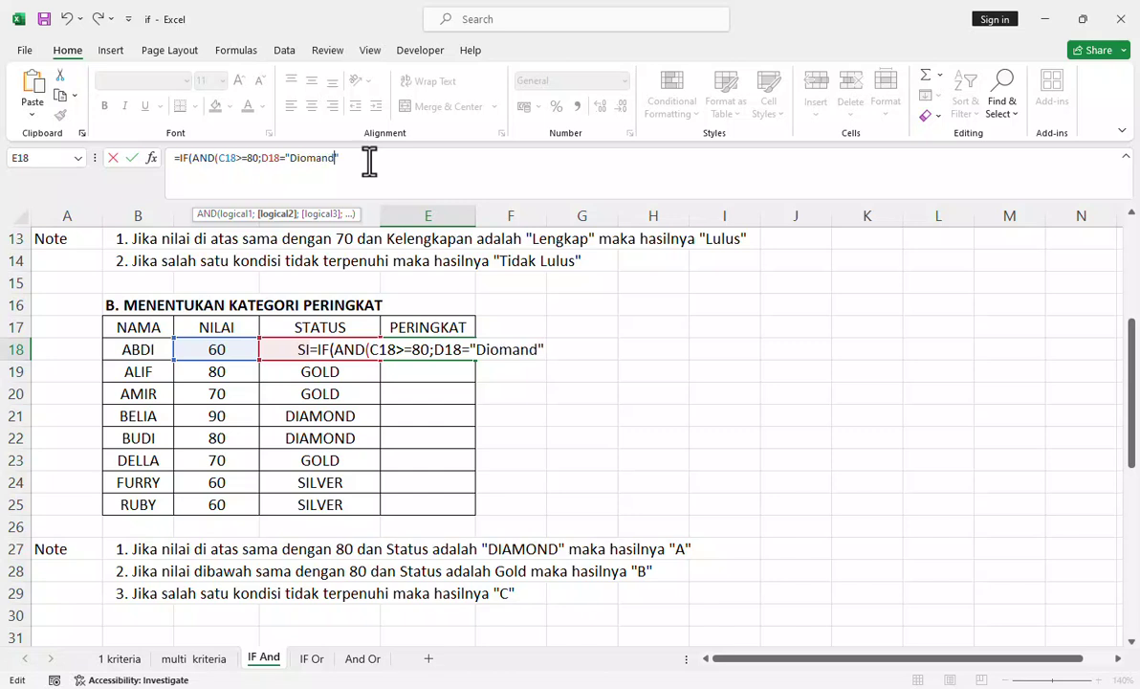
key("BackSpace")
key("BackSpace")
key("BackSpace")
key("BackSpace")
key("BackSpace")
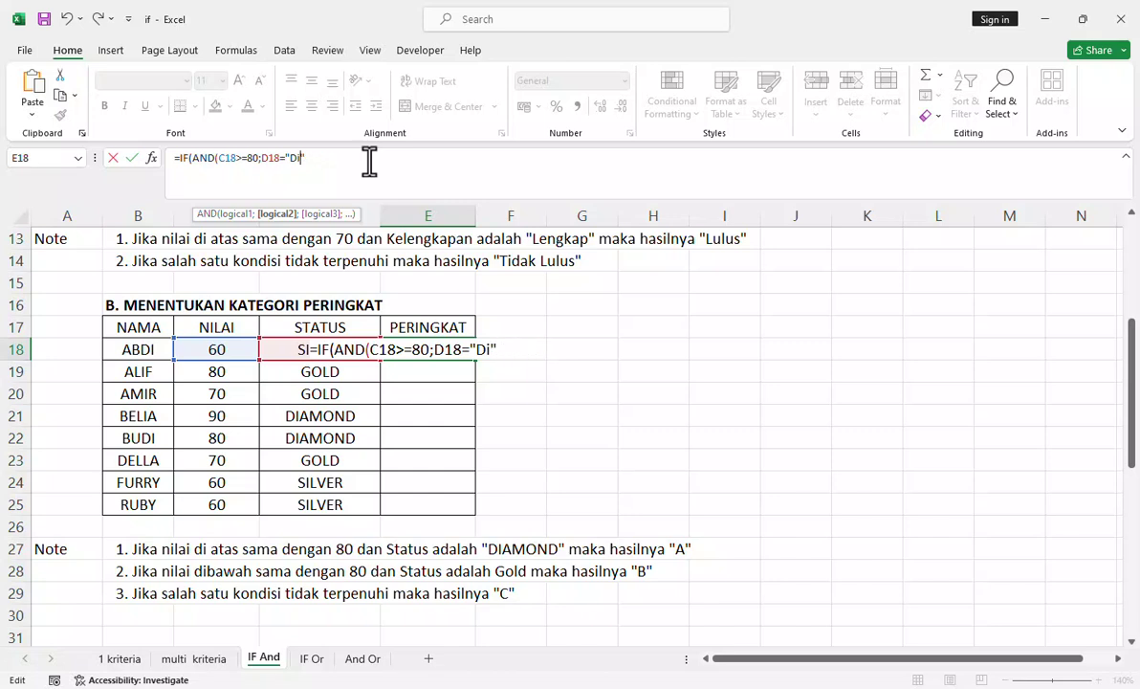
type("amond\"")
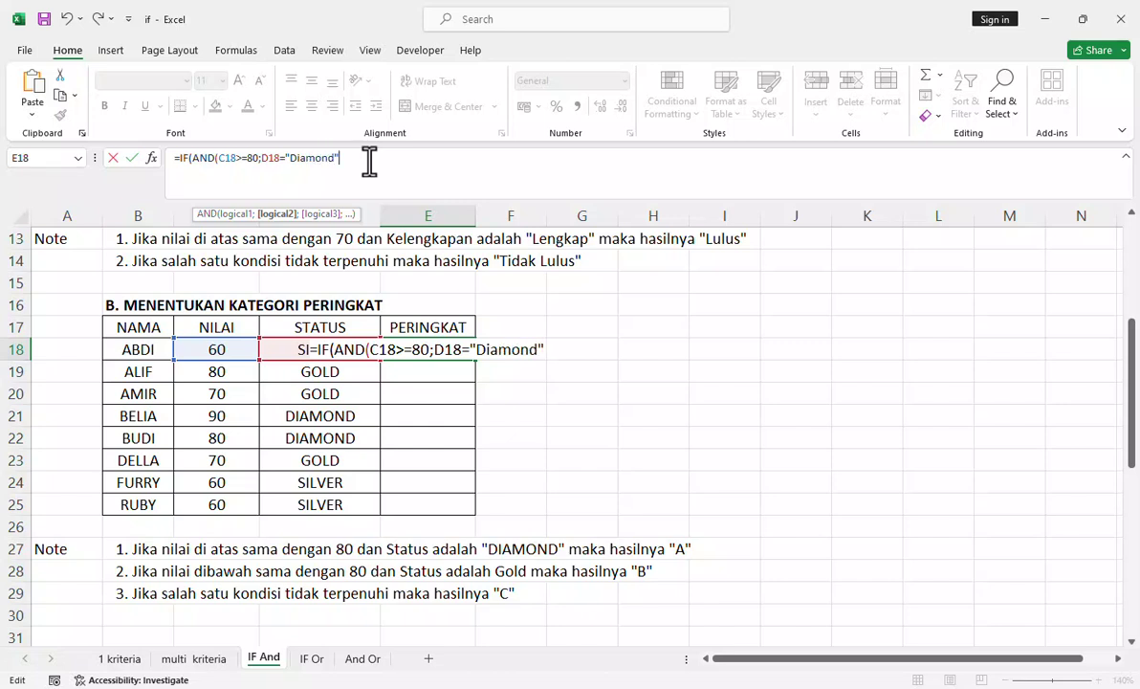
type(")")
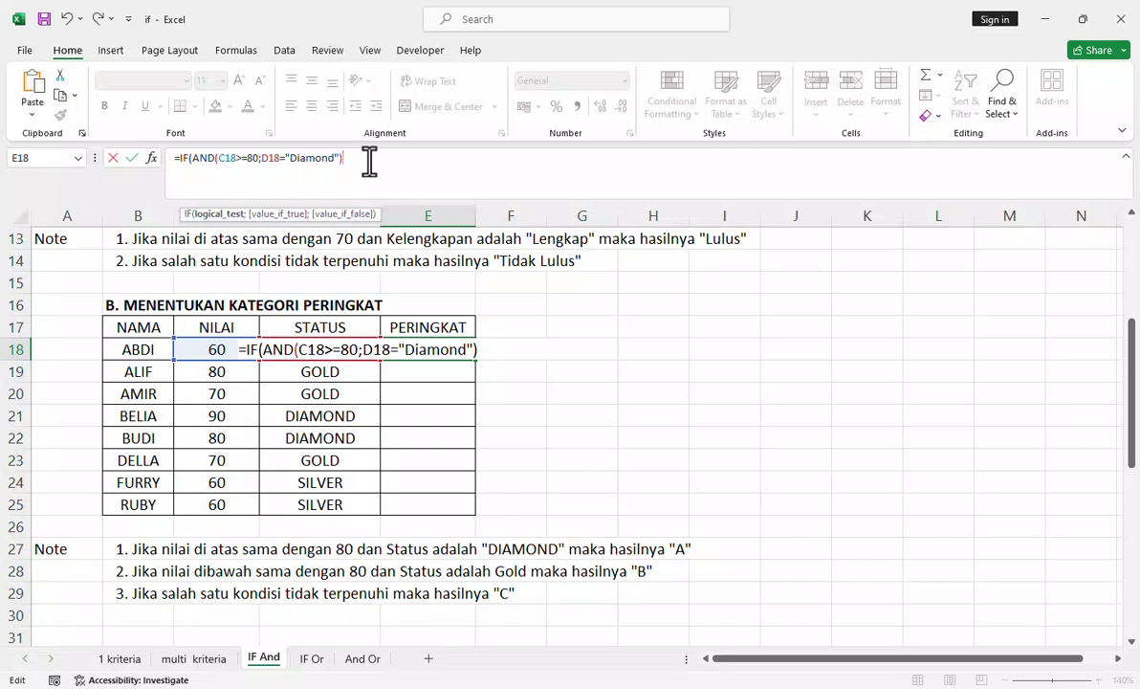
- Set "A" as the value-if-true result of the first IF in the E18 formula
type(";")
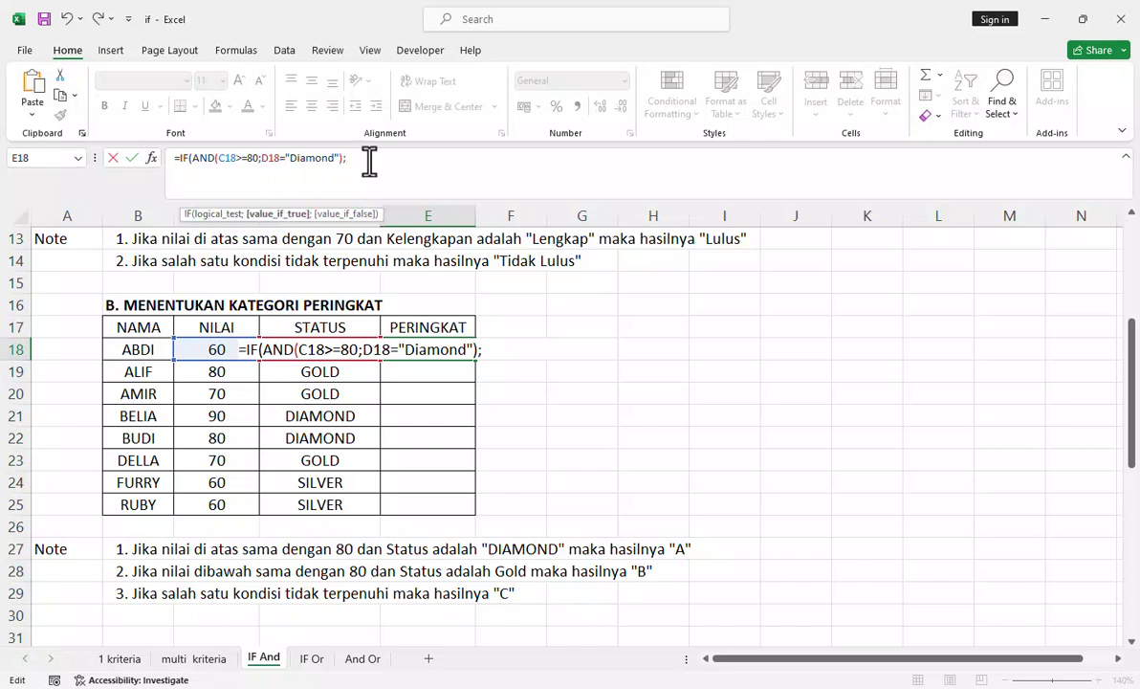
type("\"A\"")
key("Left")
type("A")
type(";")
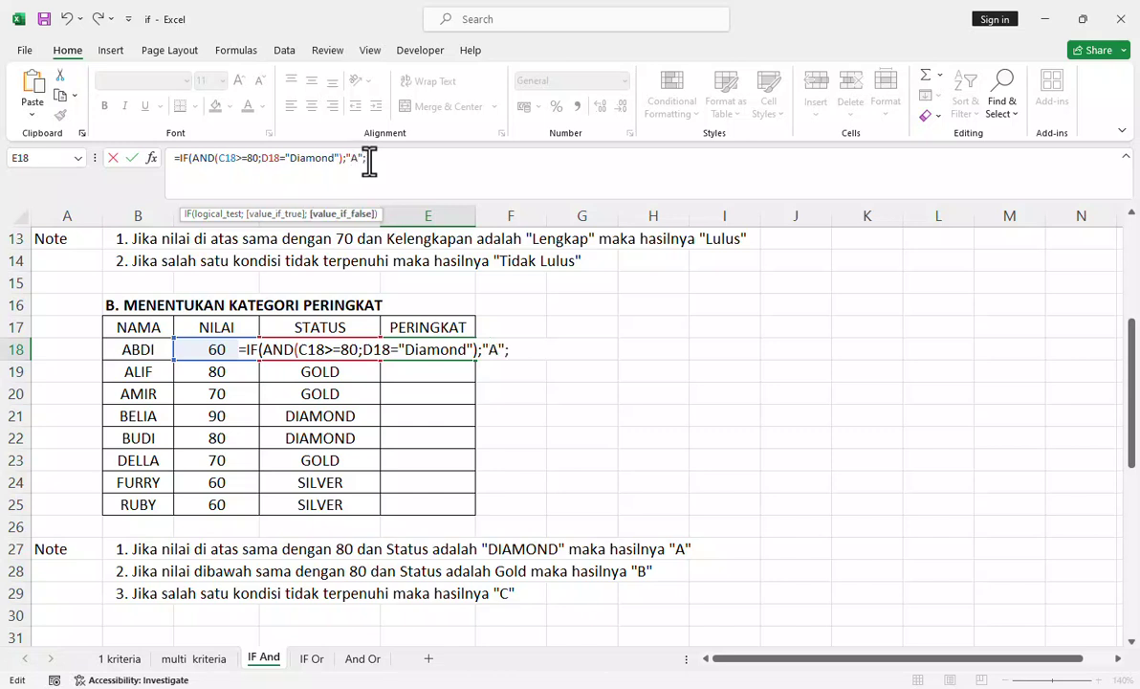
- Nest a second IF with AND as the E18 formula's value-if-false, using C18>=80 as its first condition
type("if")
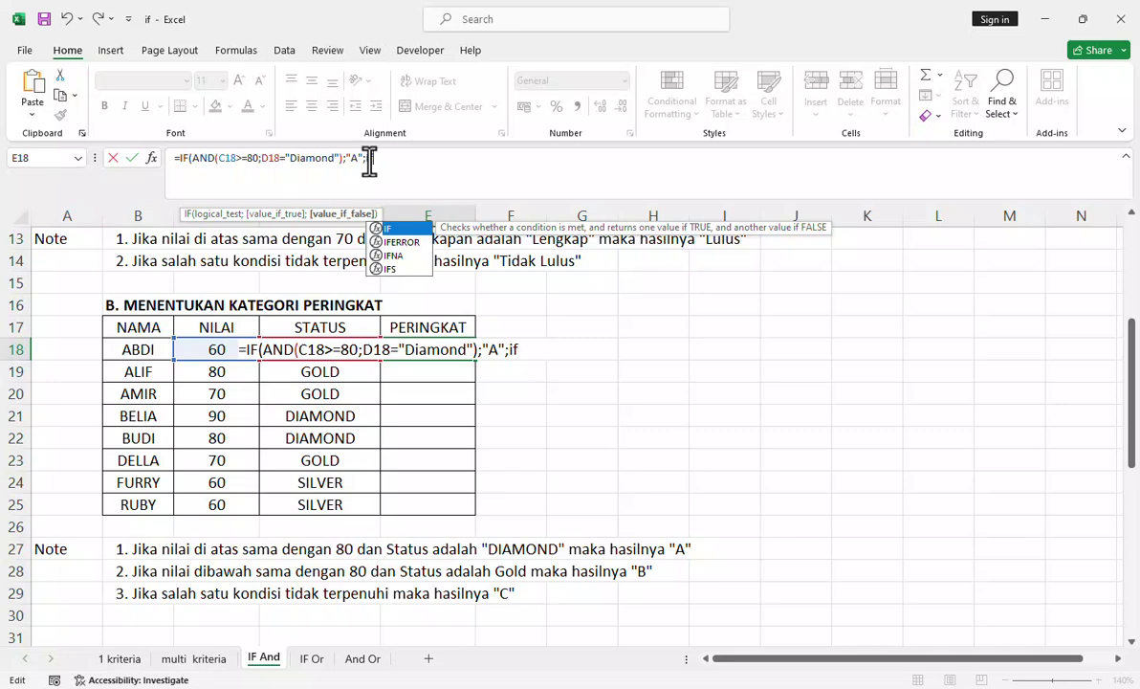
type("(and")
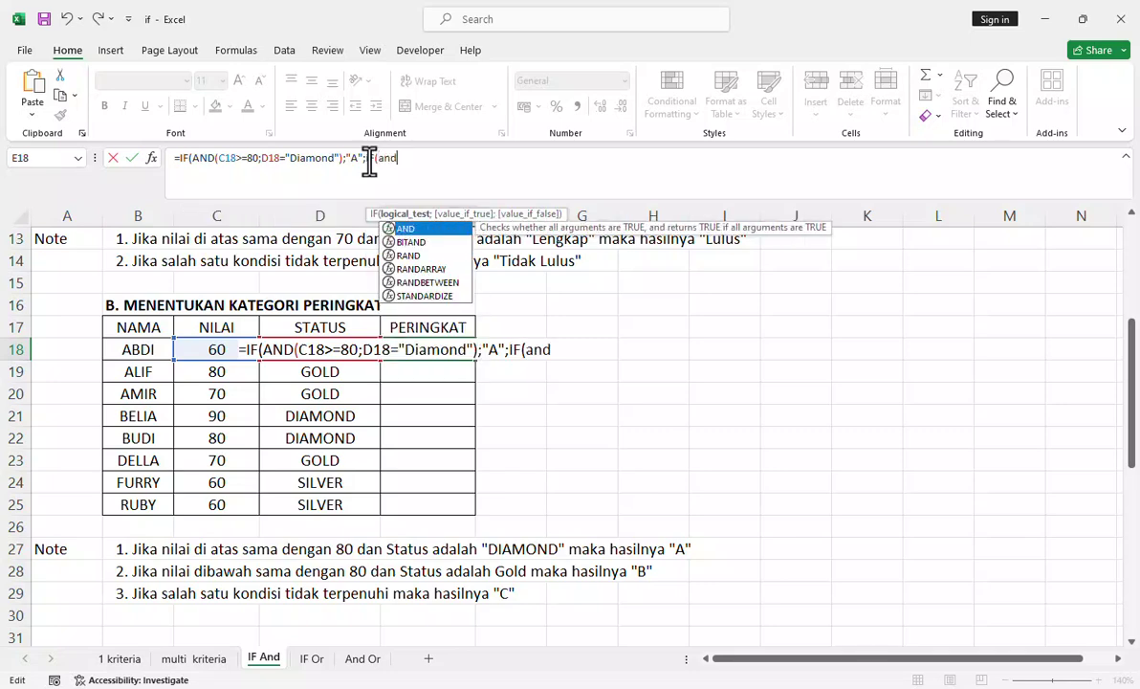
key("Tab")
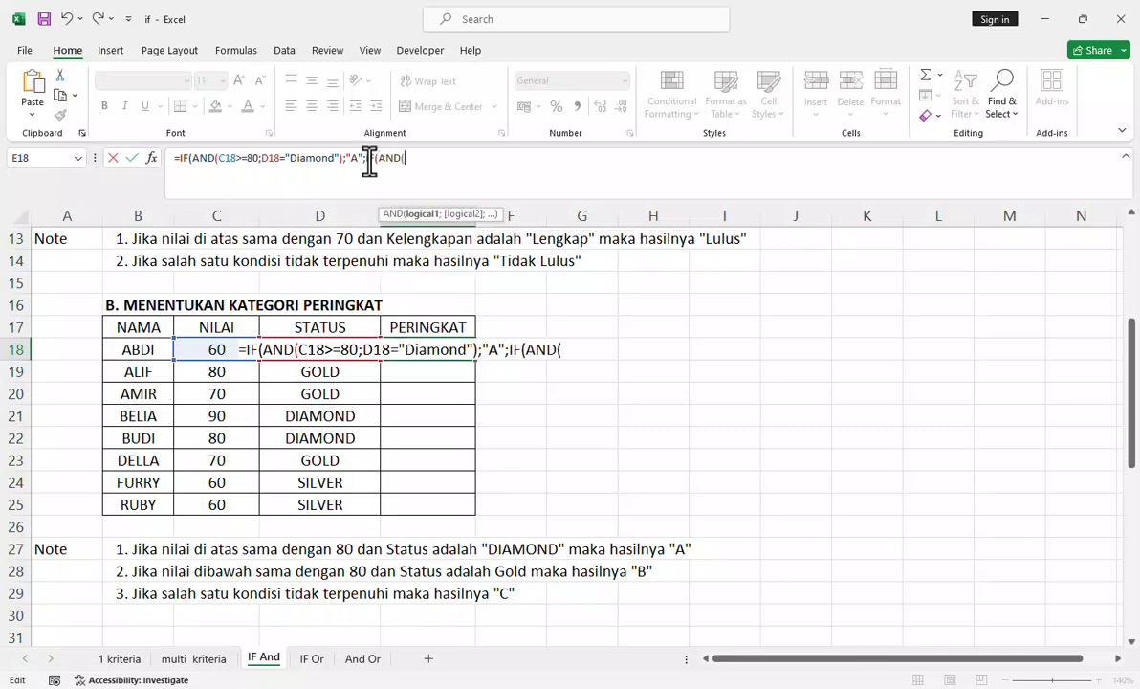
left_click(199, 340)
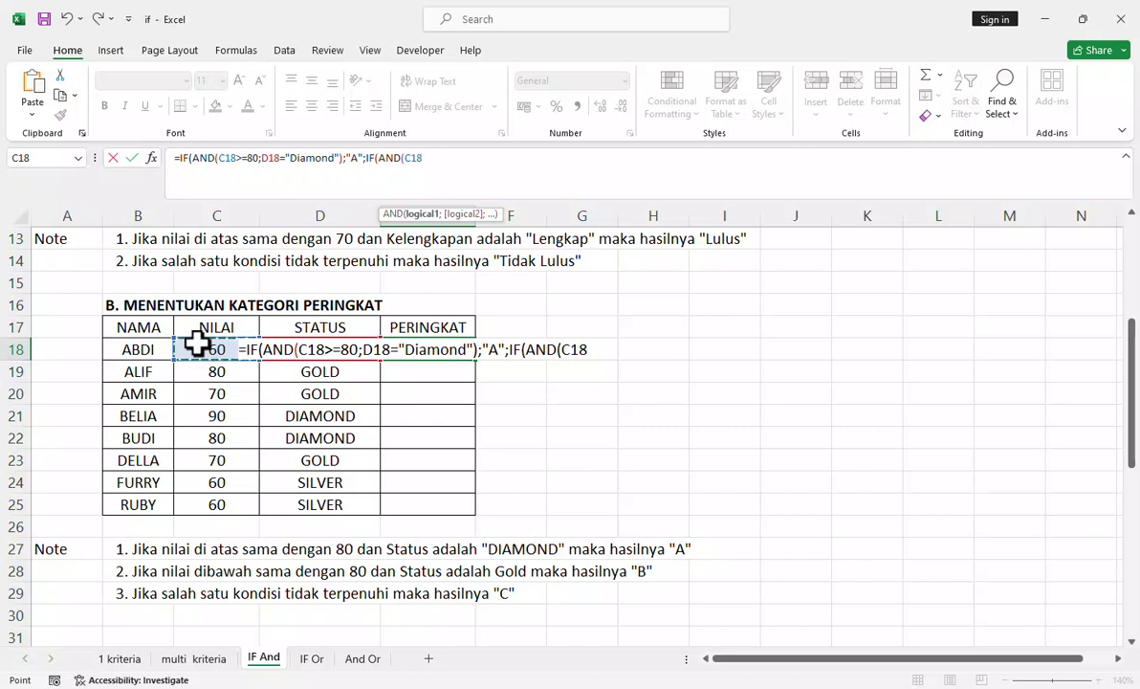
type(">+")
key("BackSpace")
type("=80")
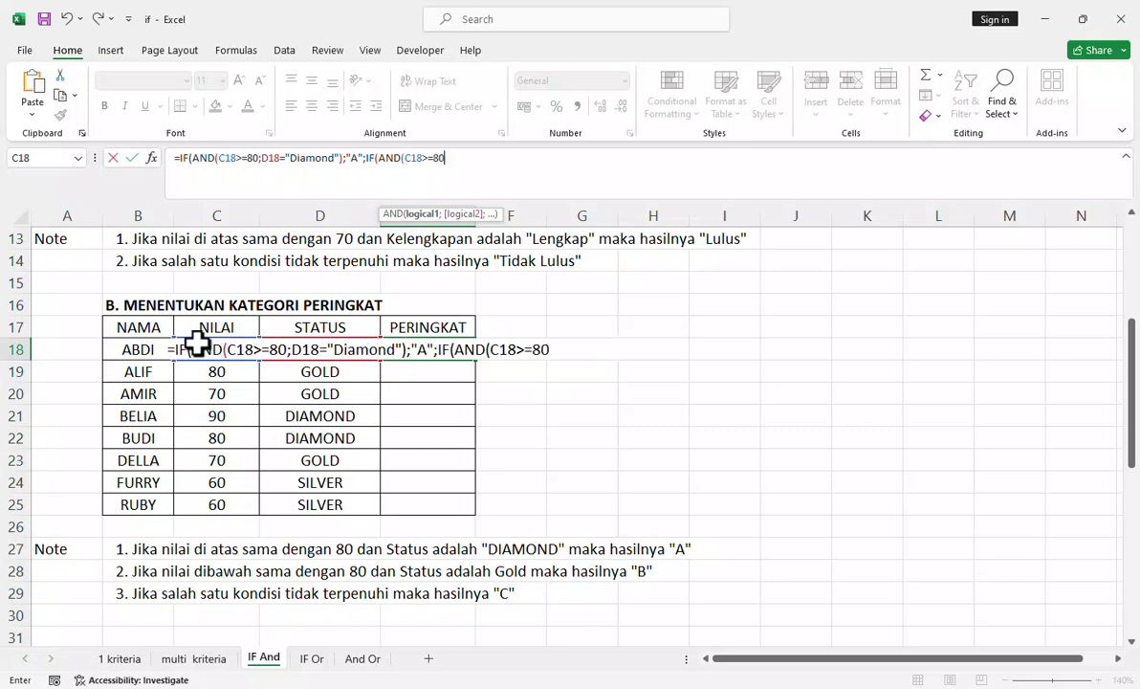
- Add D18="Gold" as the nested AND's second condition in the E18 formula and close that AND test
type(";")
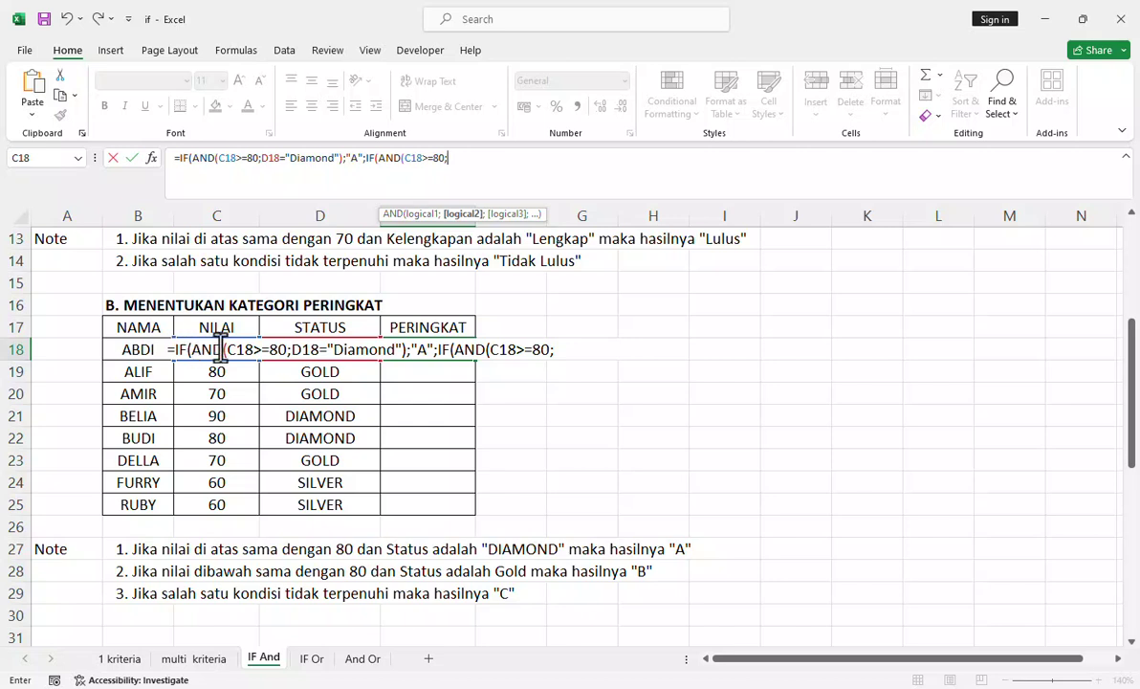
type("D")
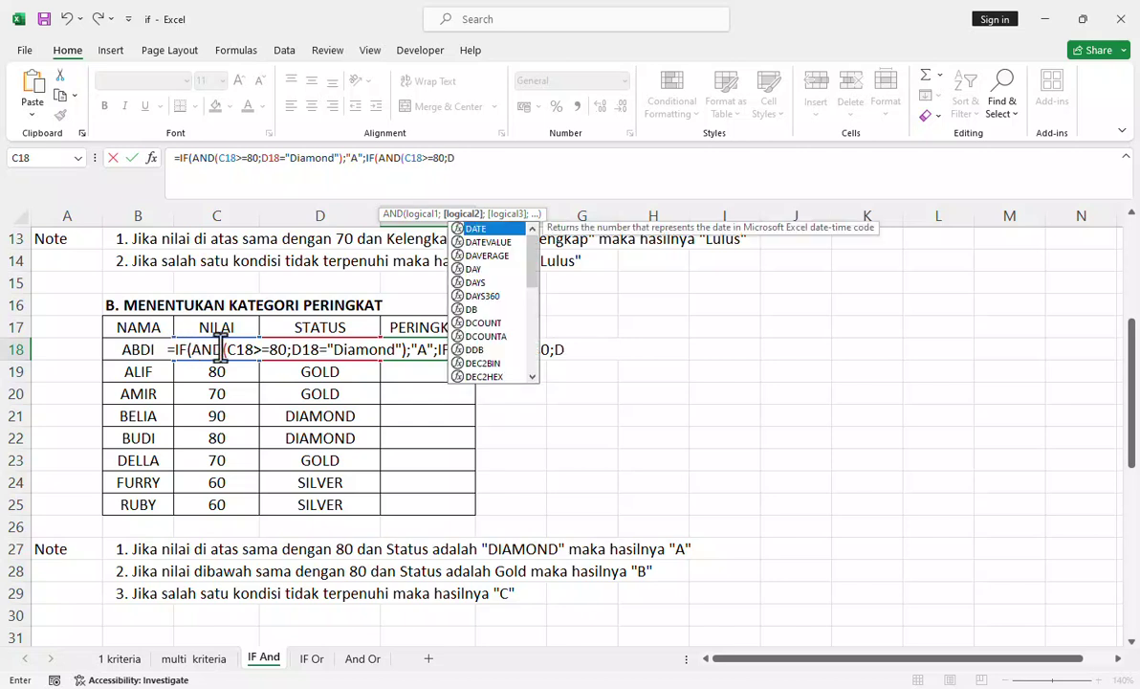
type("18")
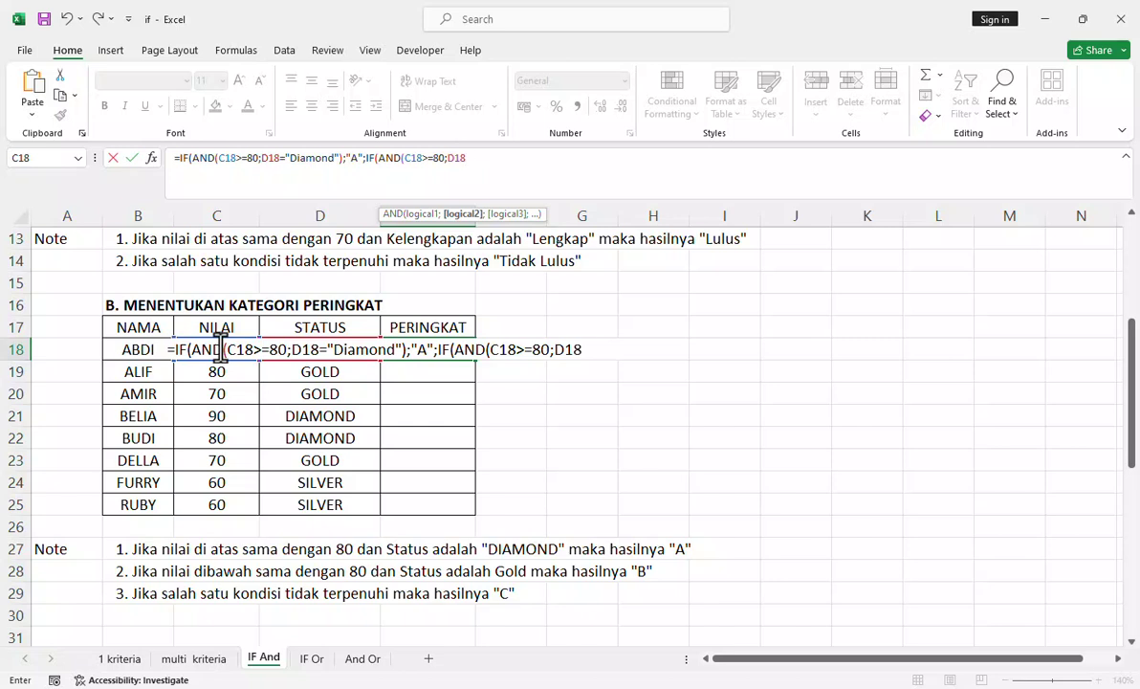
type("=\"\"")
key("Return")
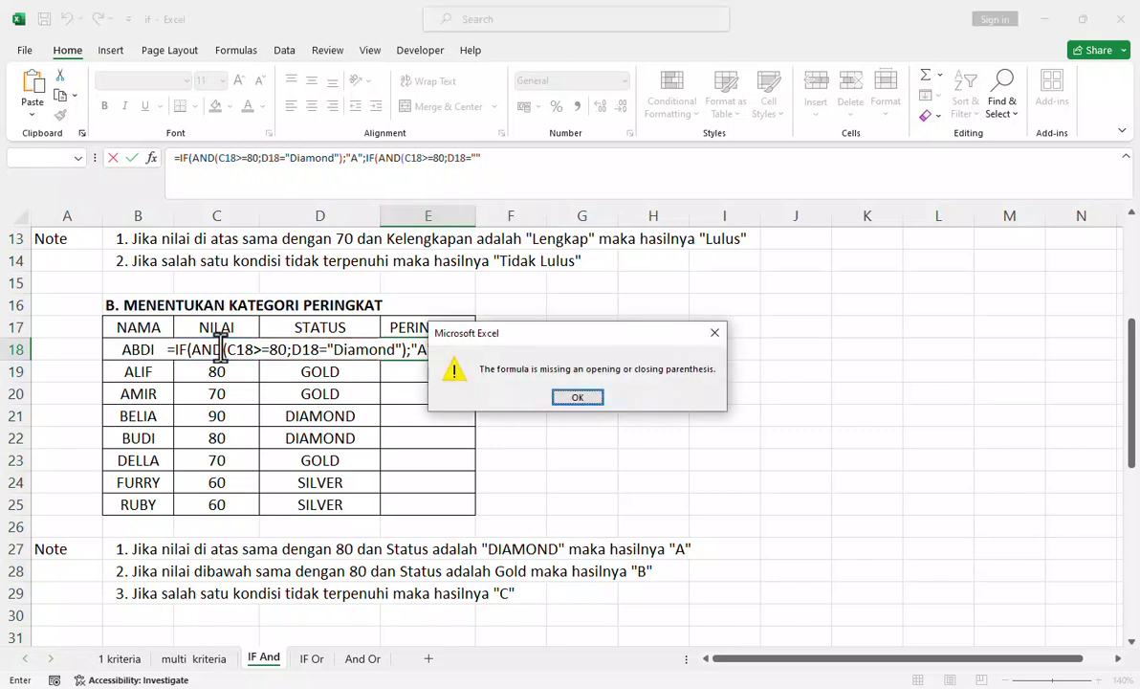
left_click(574, 397)
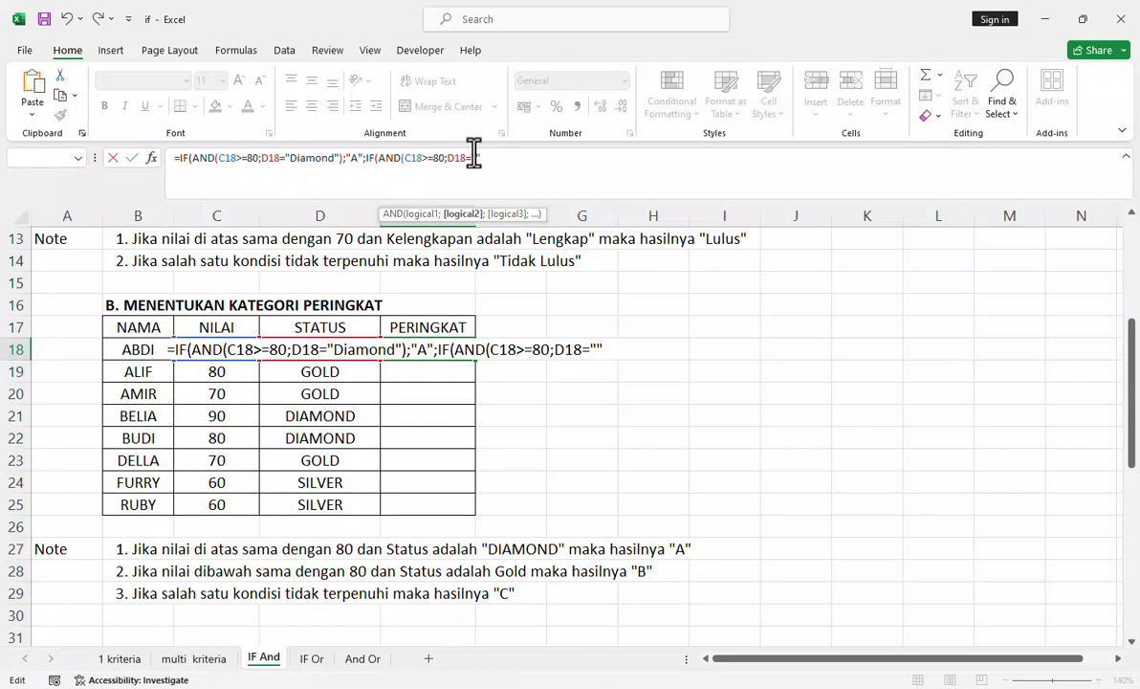
type("Gold")
key("Right")
type(")")
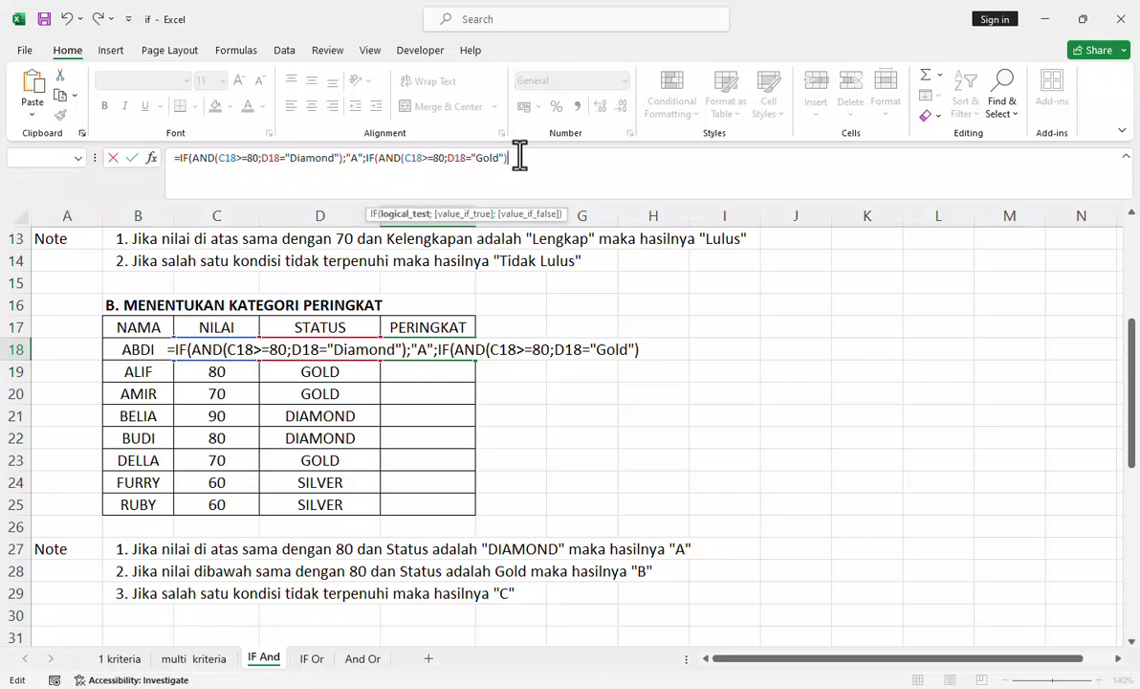
- Complete the E18 formula so the nested IF returns "B" when true and "C" otherwise, closing both IF functions
type(";")
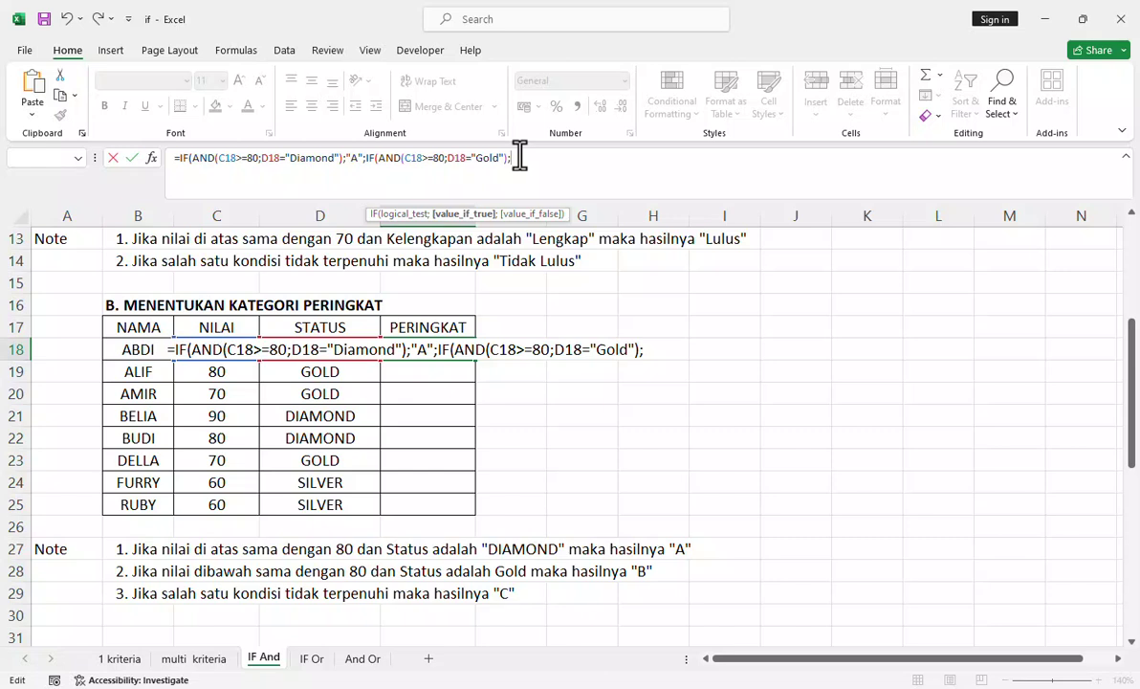
type("\"\"B;")
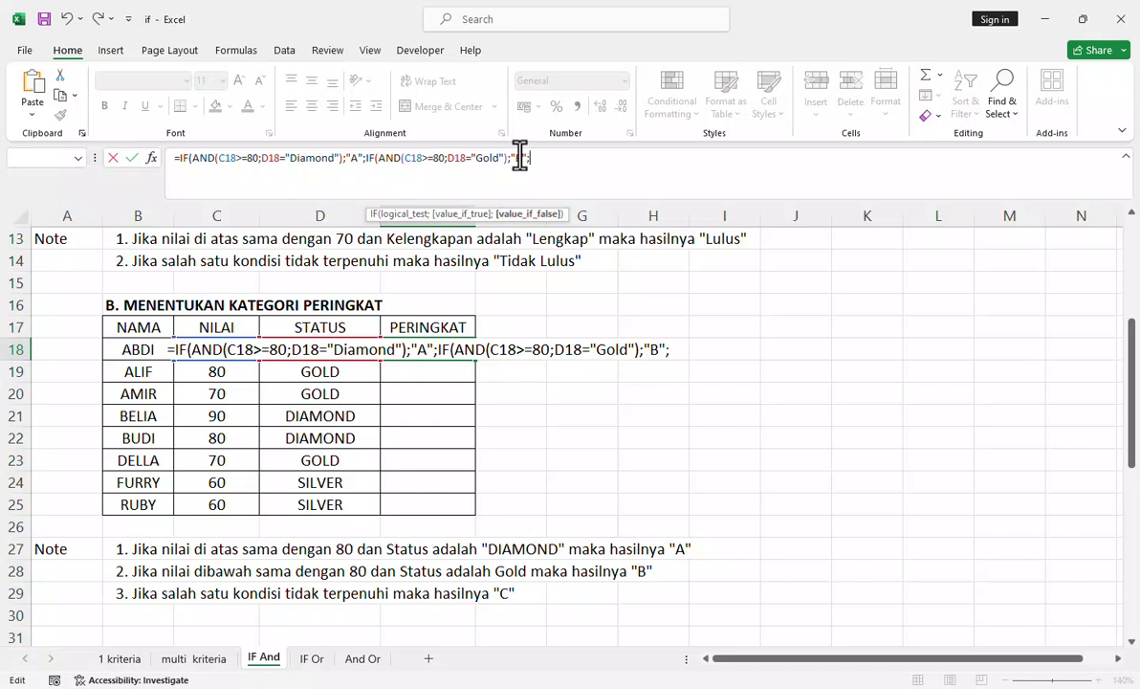
type("\"\"c")
key("BackSpace")
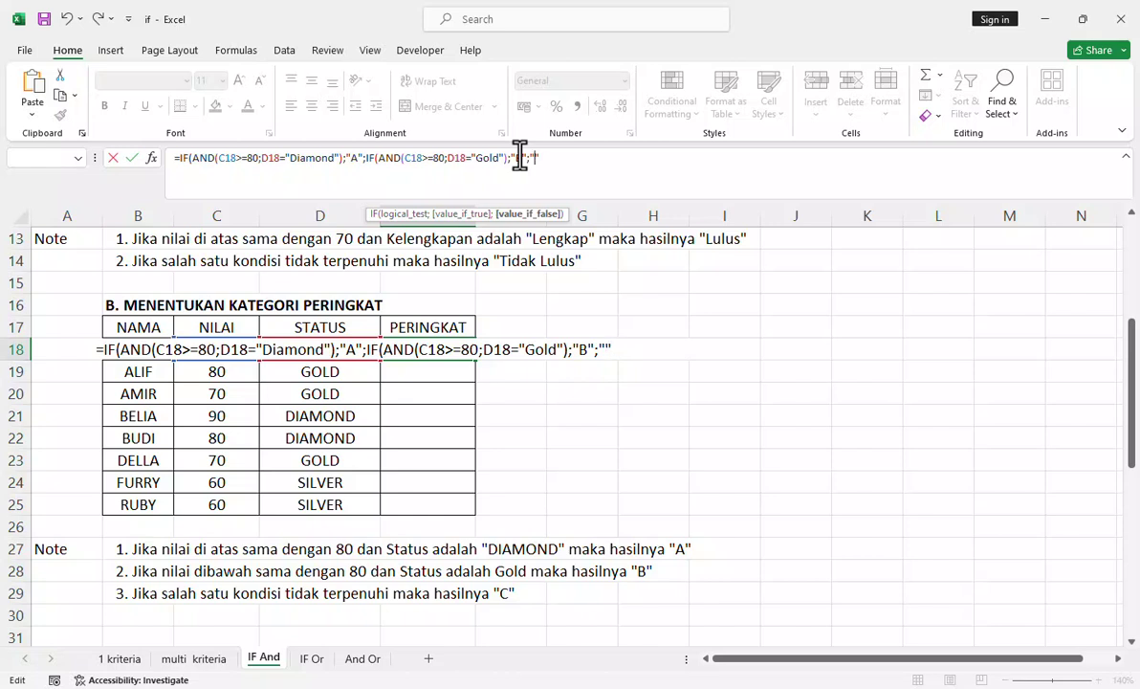
type("C")
type("))")
key("Return")
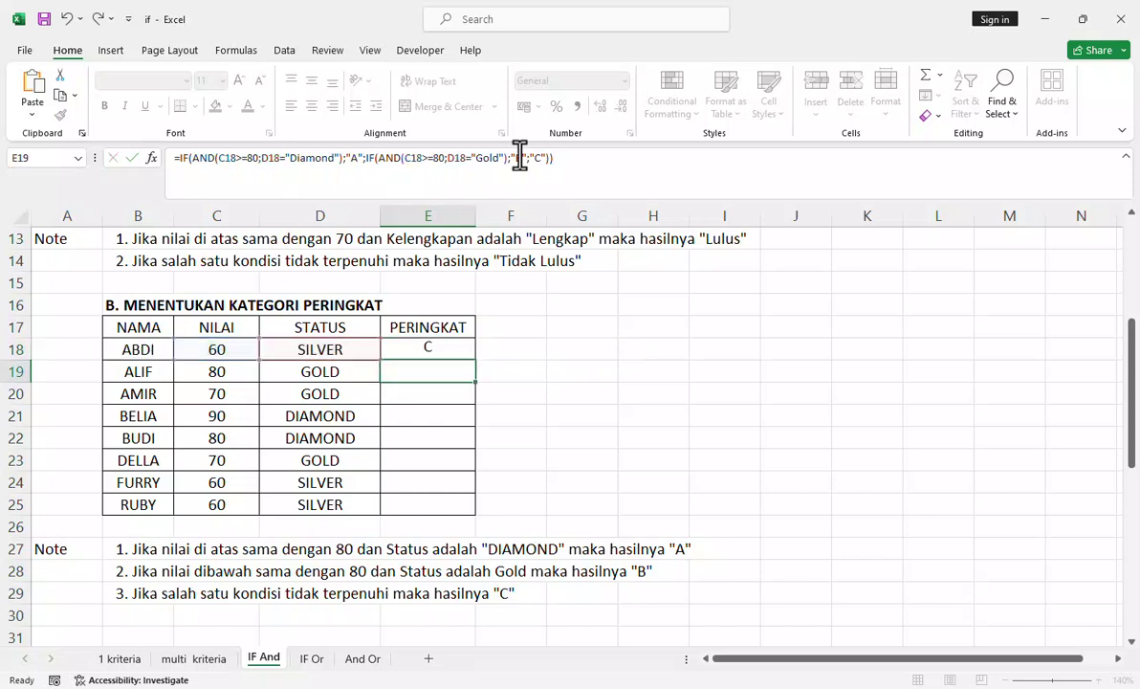
- Fill the E18 formula down table B's PERINGKAT column to E25 and check row 23's NILAI and STATUS against its ranking
left_click(463, 349)
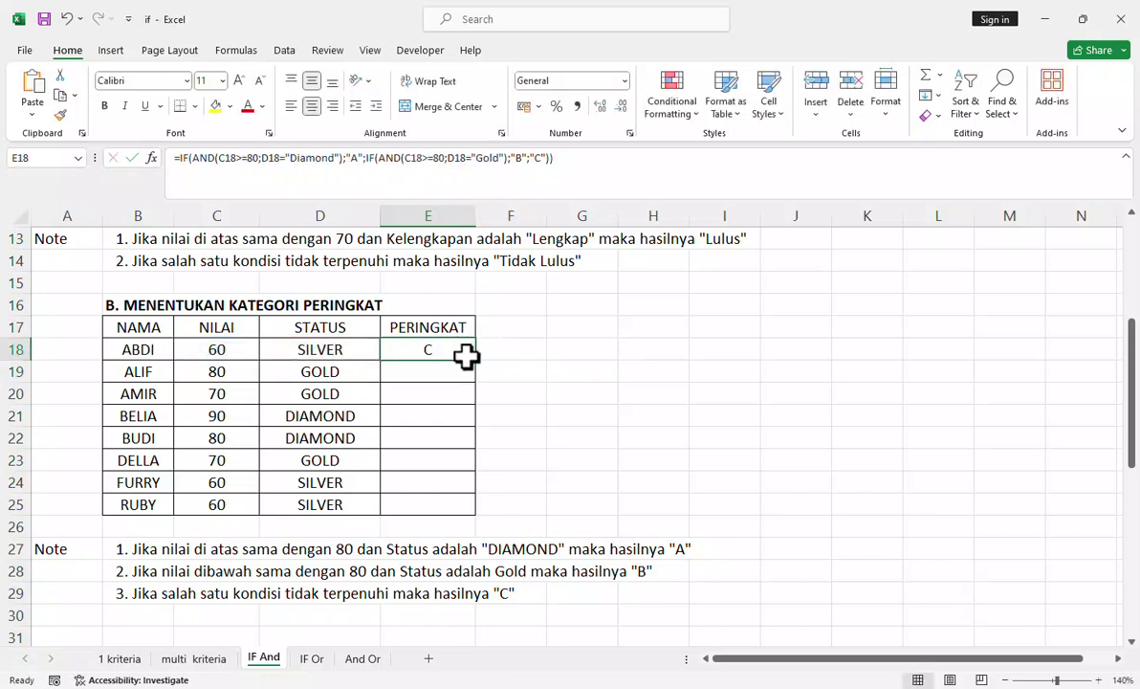
double_click(475, 361)
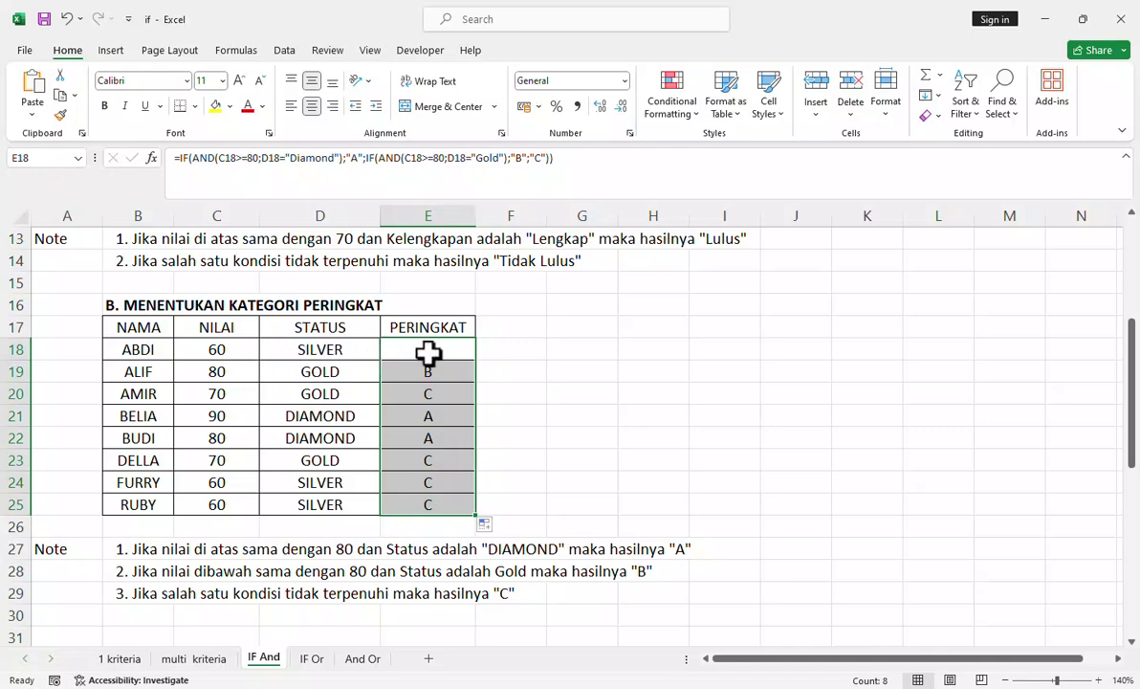
scroll(440, 373, "down", 1)
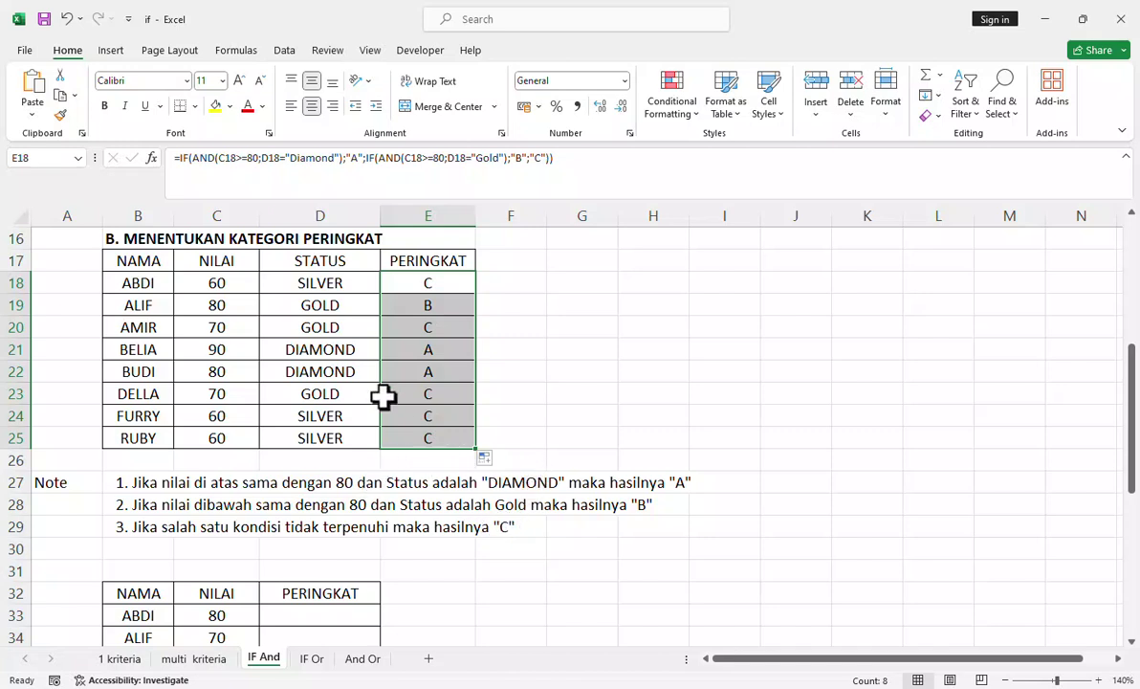
left_click(319, 392)
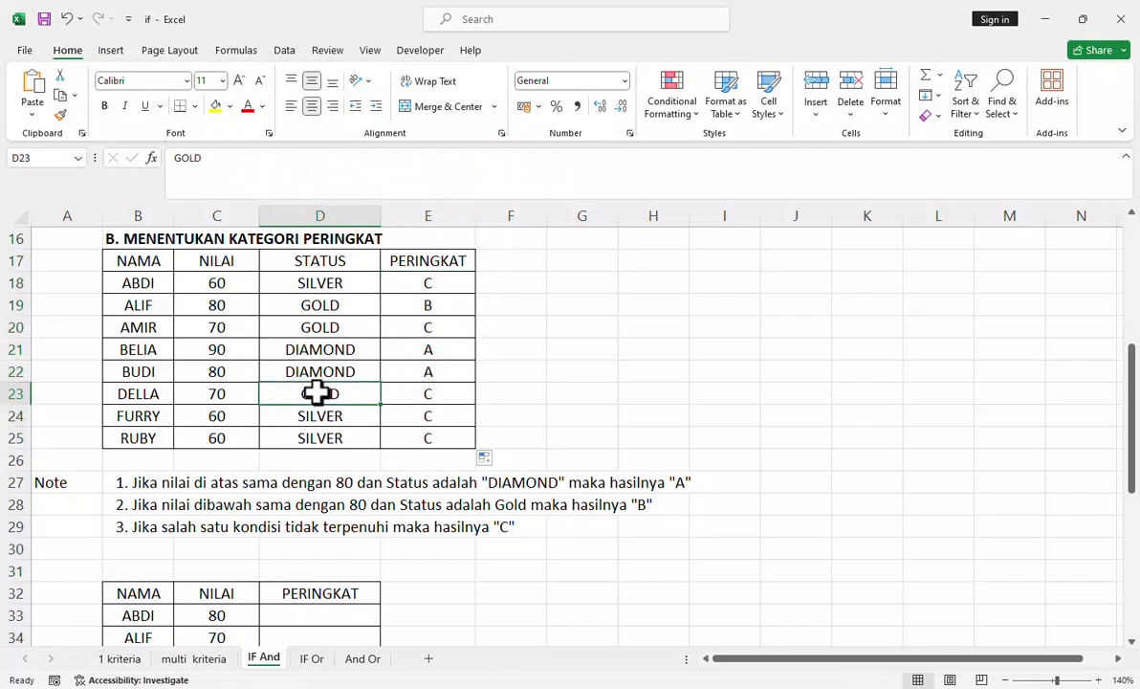
left_click(232, 397)
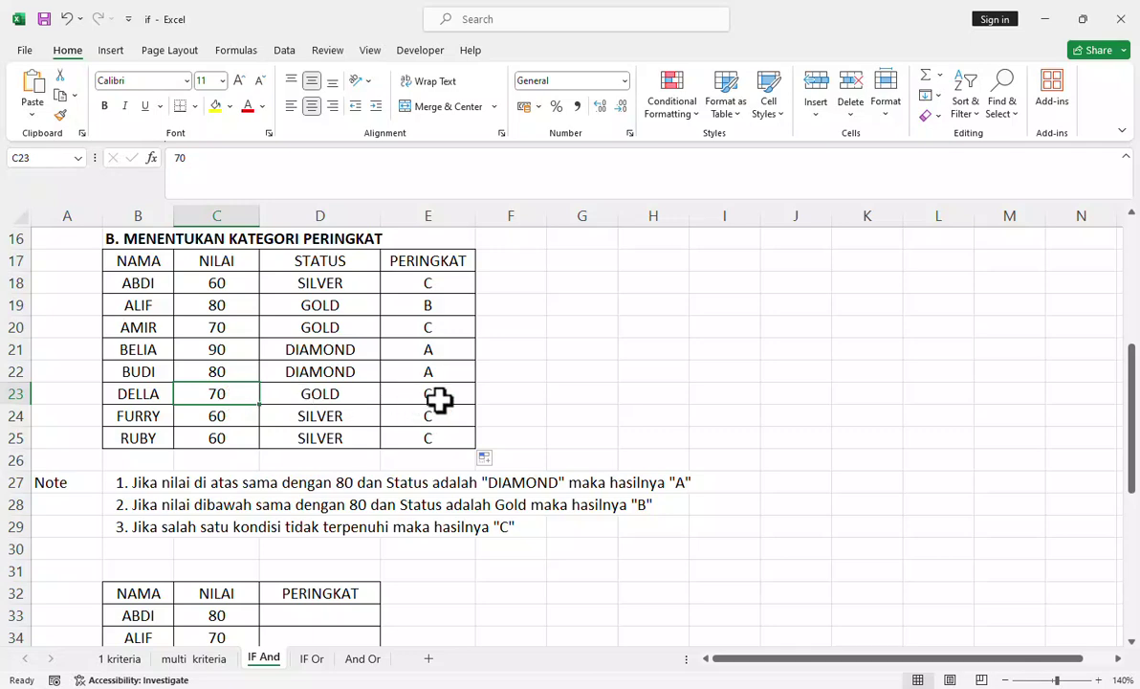
scroll(439, 399, "up", 1)
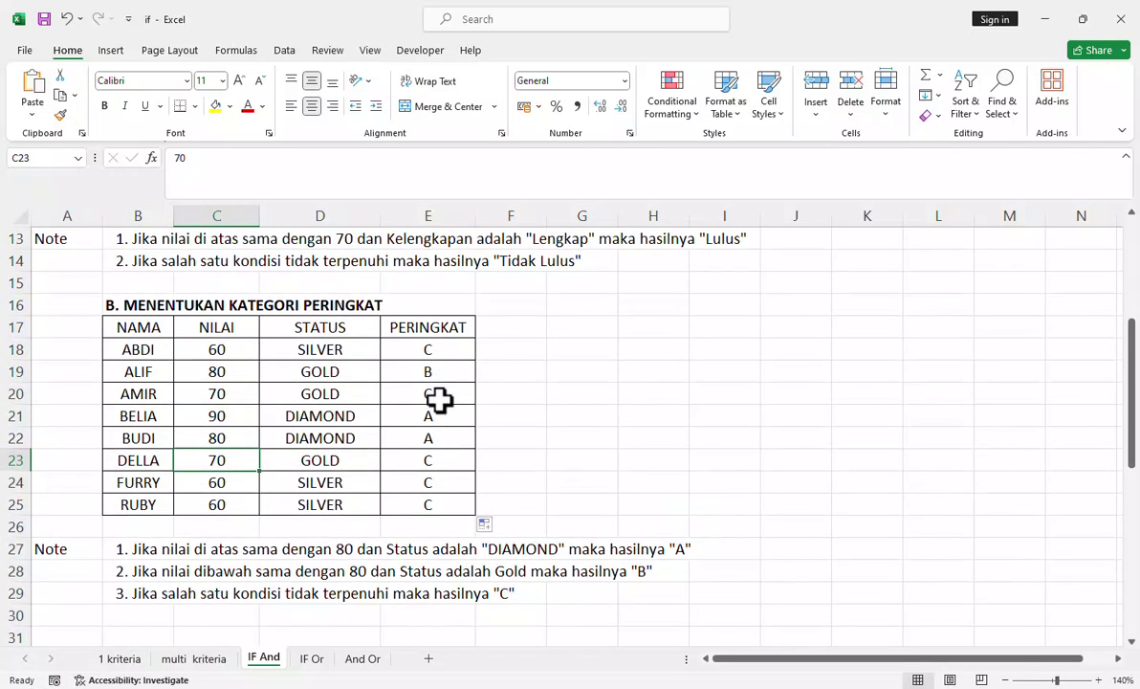
left_click(409, 352)
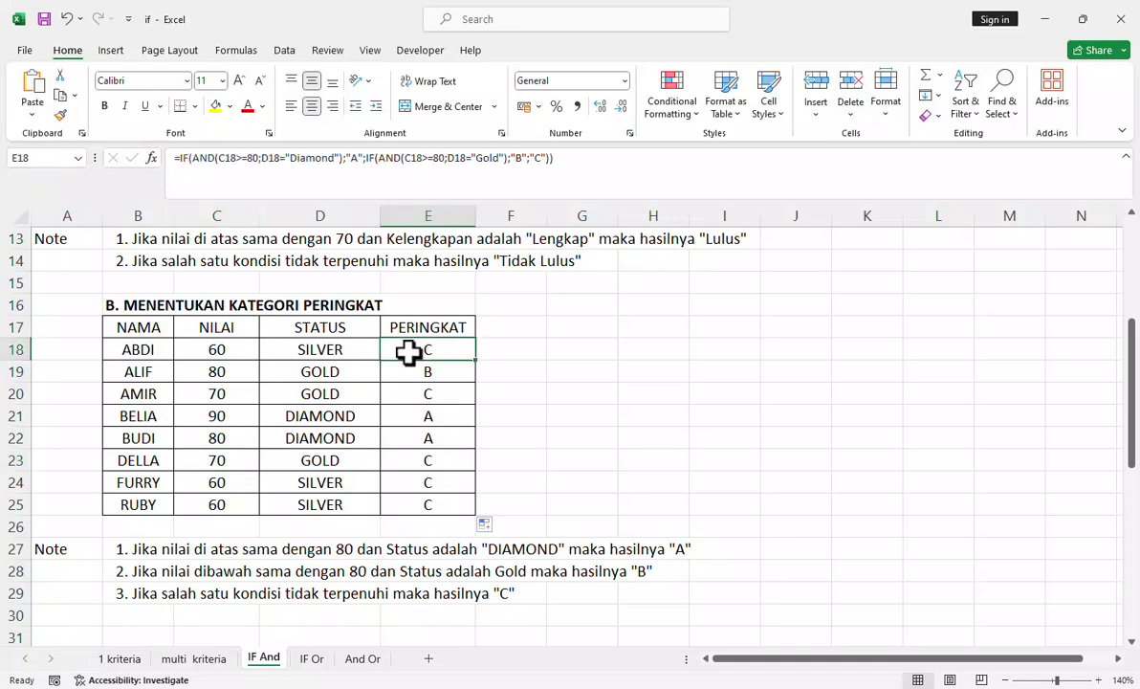
- Examine the third table's NILAI values and empty PERINGKAT column in rows 32 to 40 alongside the CONDITION table in rows 42 to 49
scroll(409, 352, "down", 8)
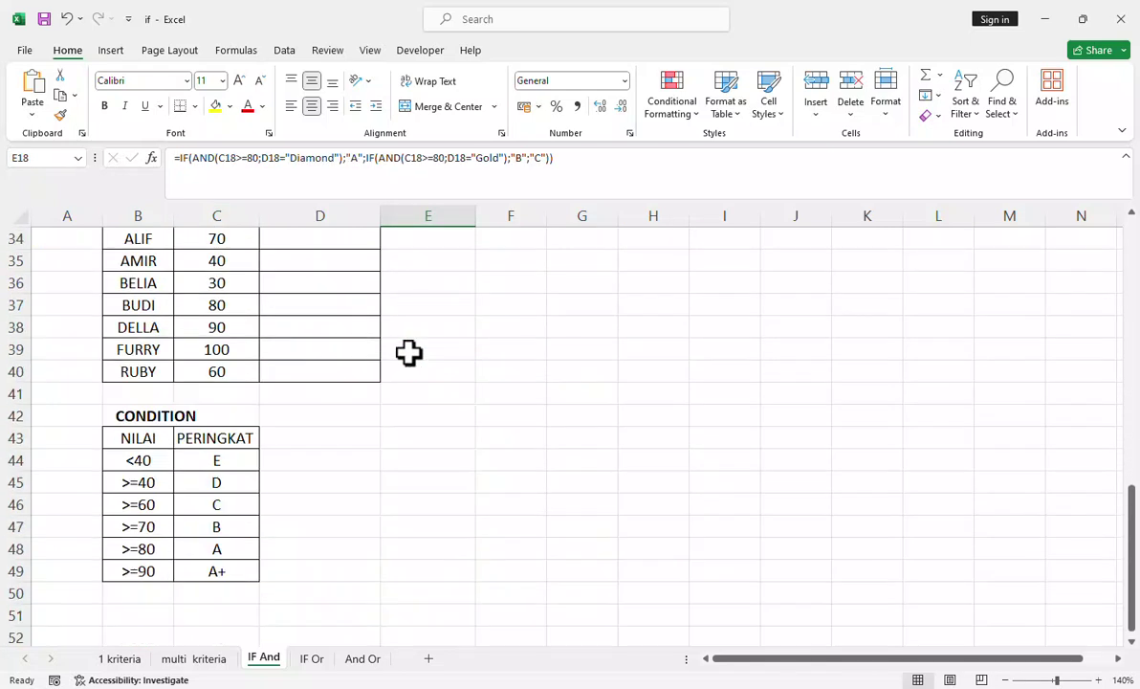
scroll(409, 352, "up", 3)
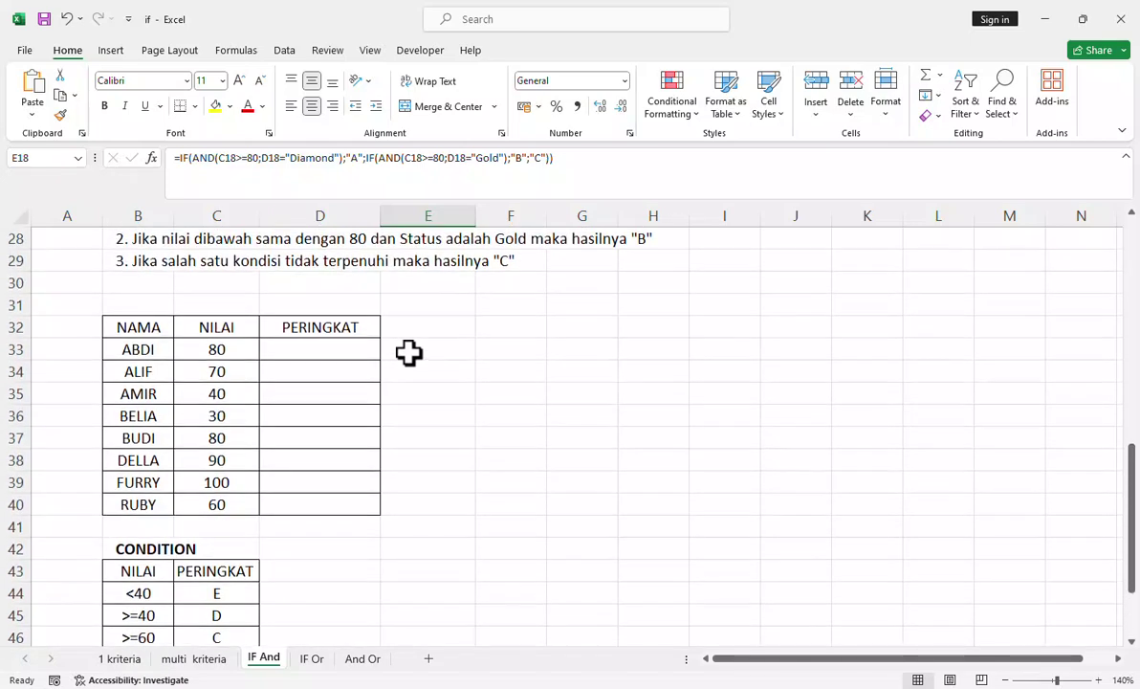
scroll(408, 352, "down", 2)
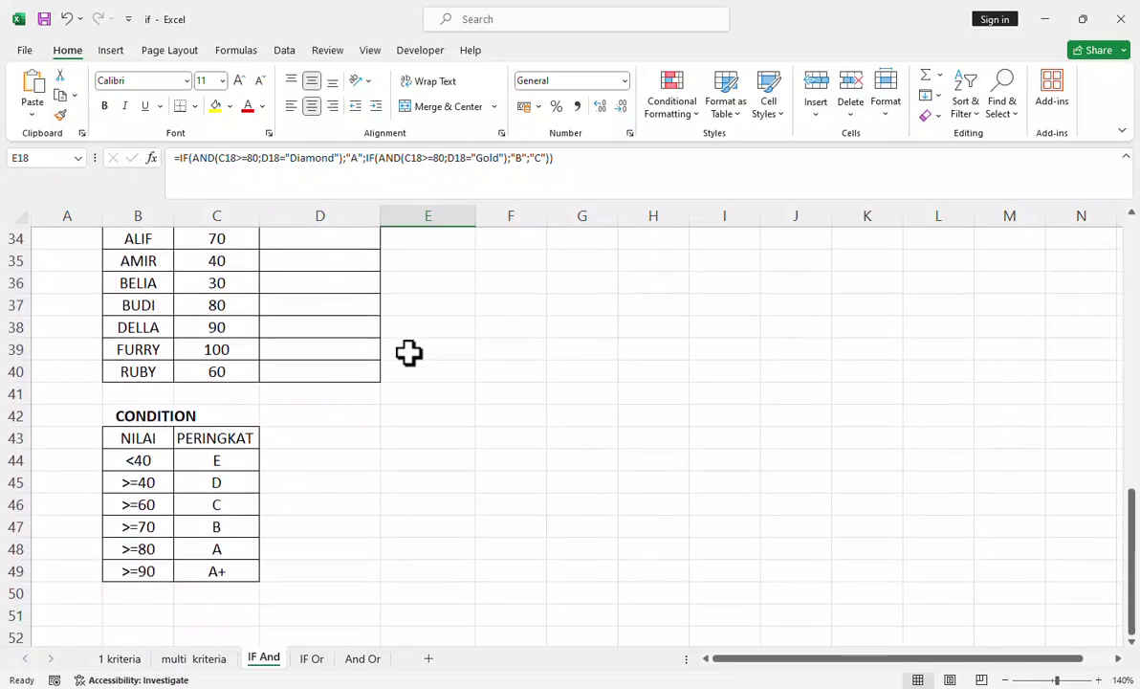
scroll(358, 421, "up", 2)
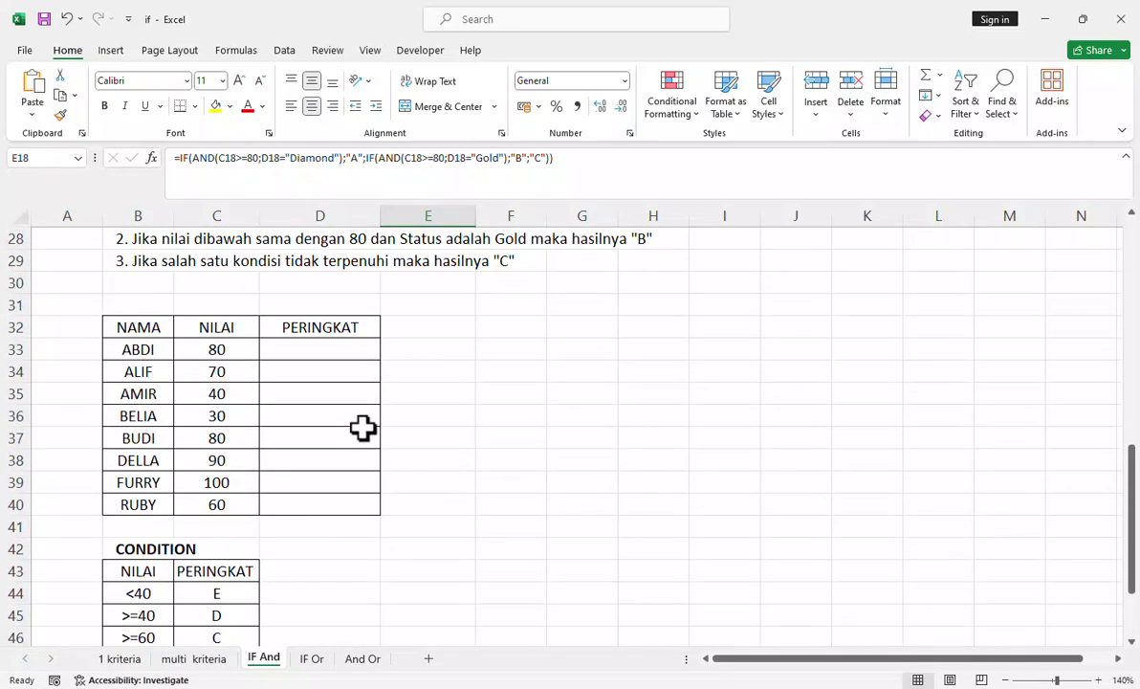
scroll(362, 427, "down", 1)
scroll(234, 483, "down", 2)
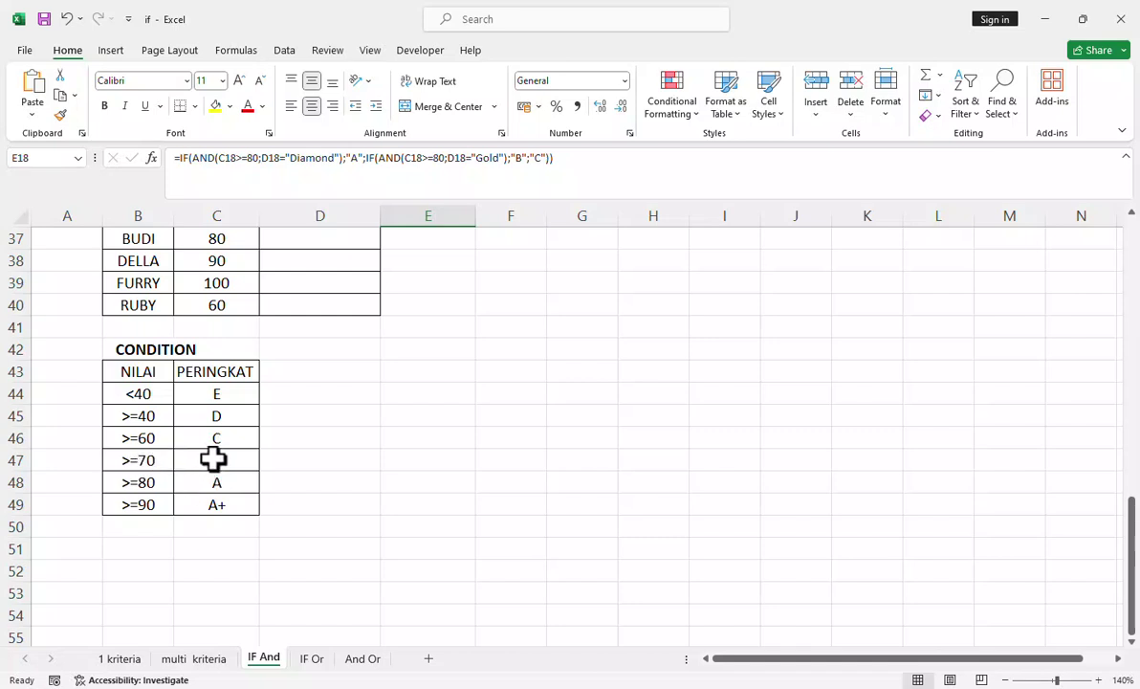
scroll(226, 478, "up", 2)
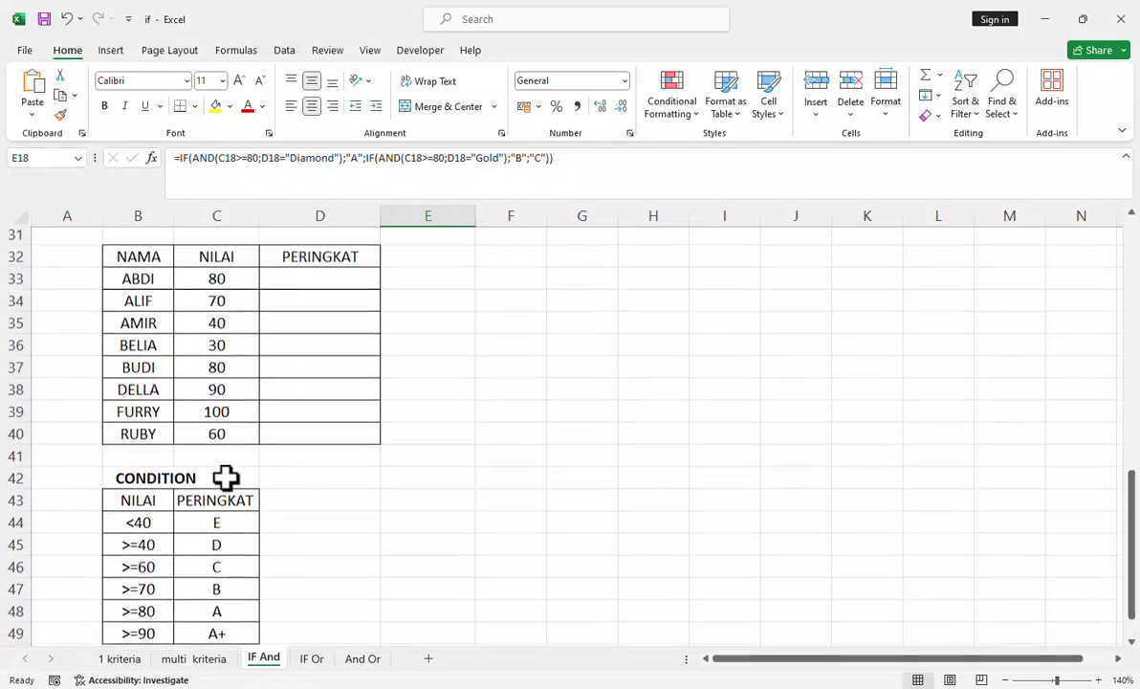
scroll(227, 478, "down", 1)
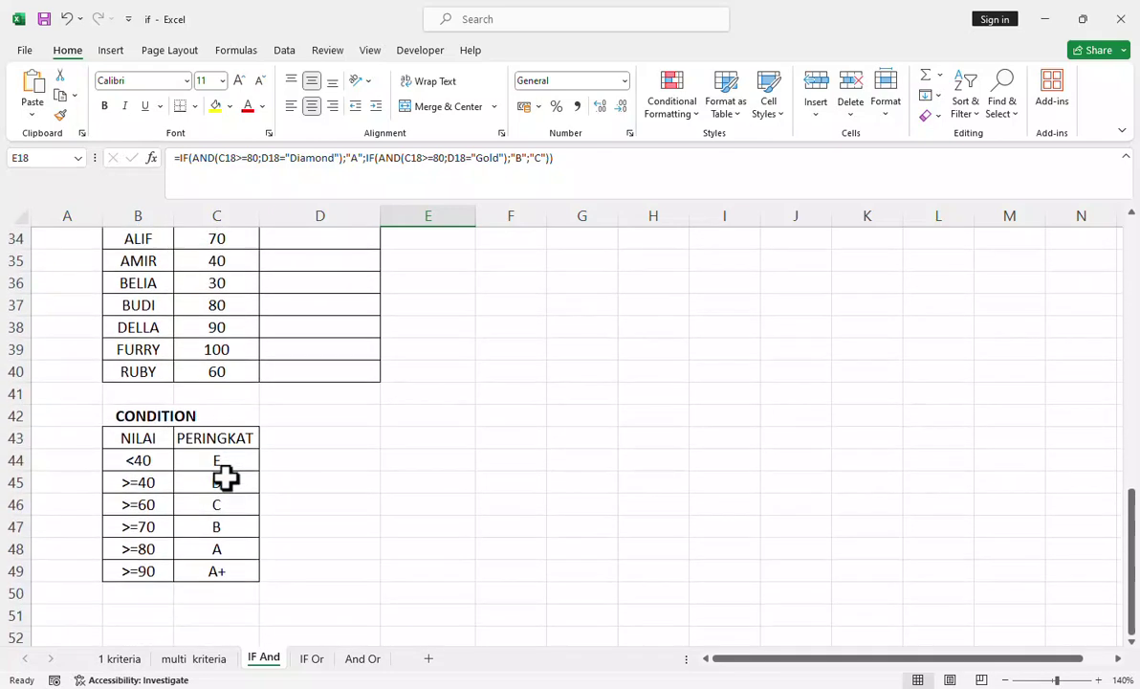
scroll(226, 478, "up", 1)
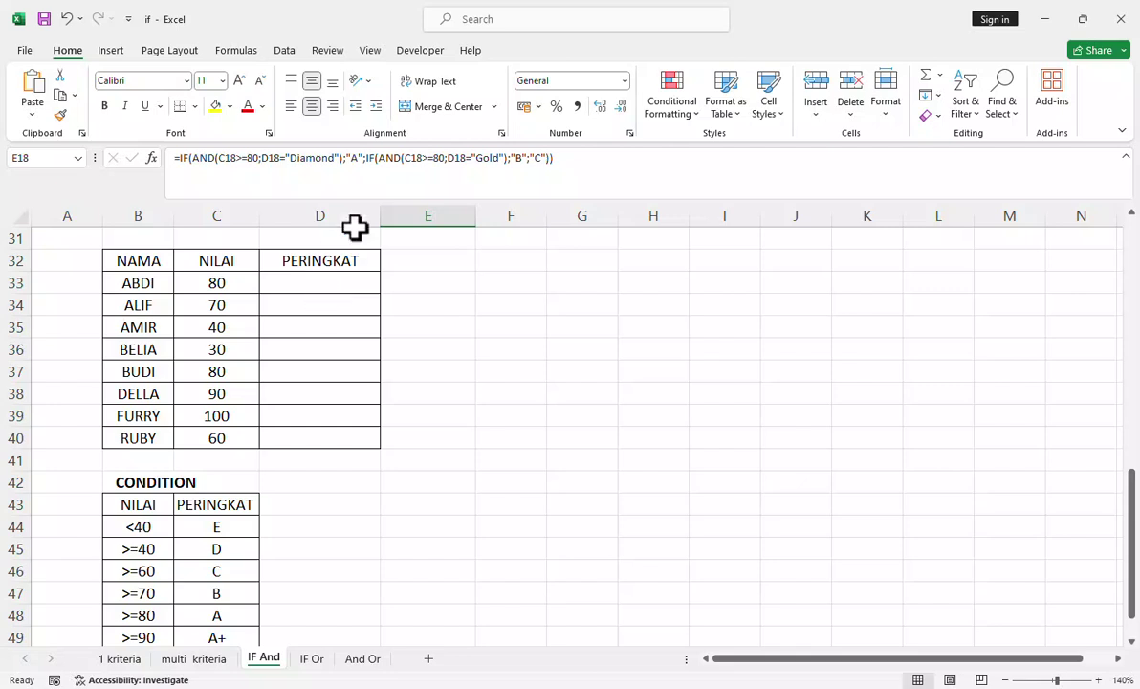
- Compare the ranking formula in table B's E18 with the third table's empty PERINGKAT column starting at D33
left_click(331, 289)
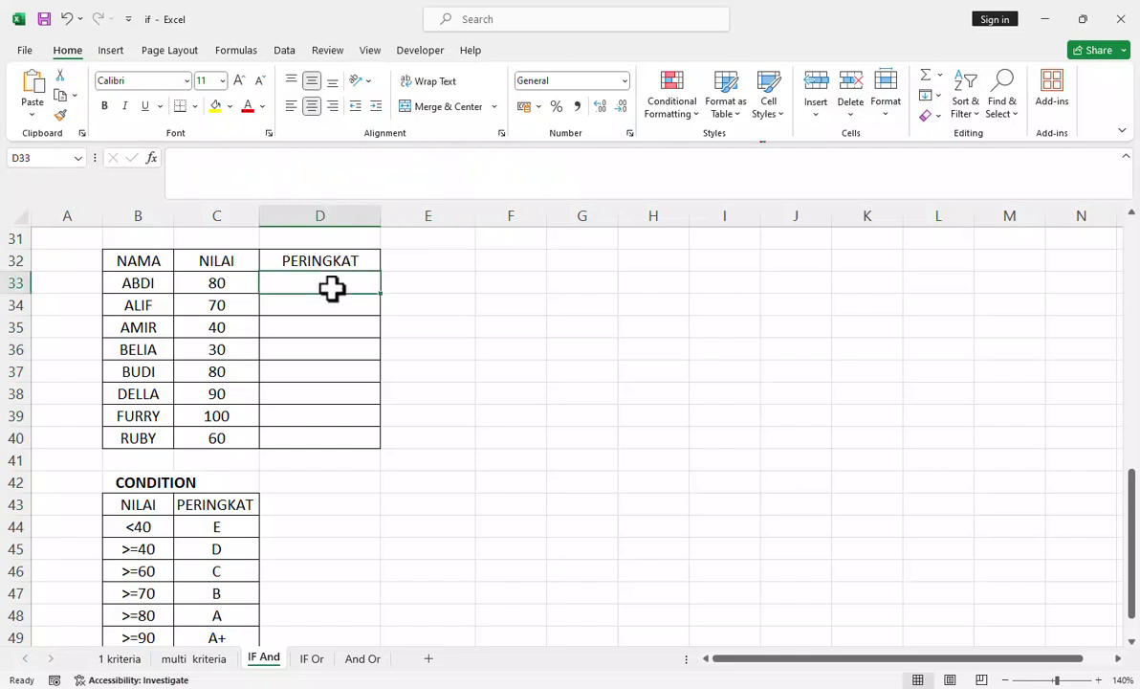
scroll(333, 292, "up", 6)
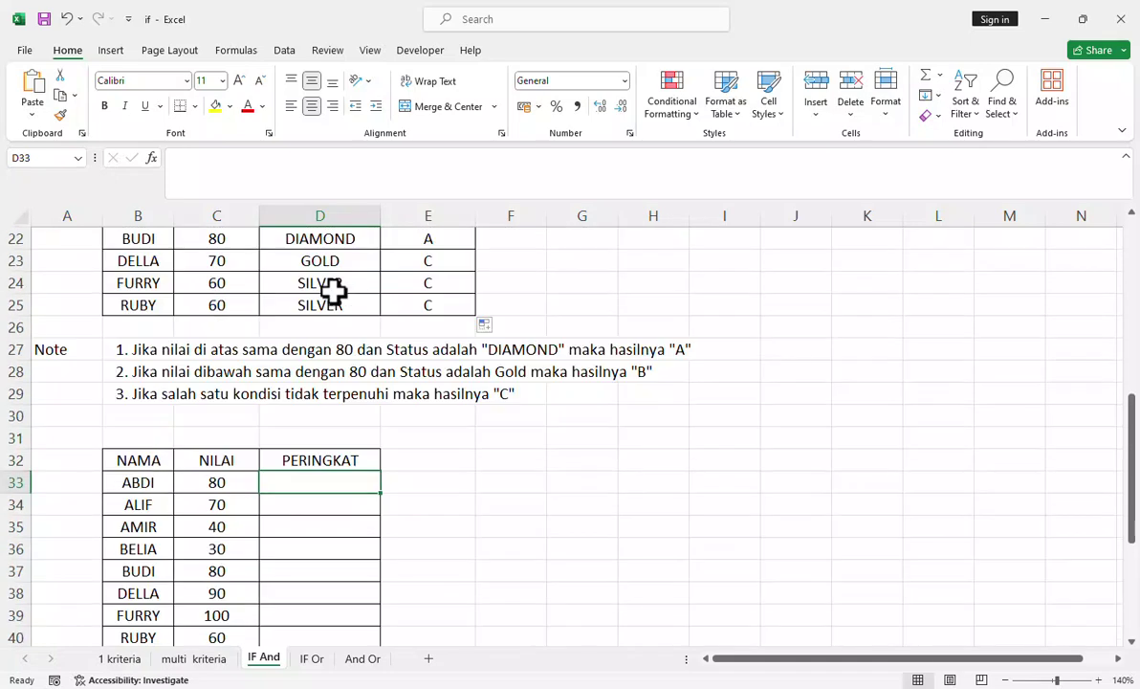
left_click(425, 354)
scroll(424, 355, "down", 3)
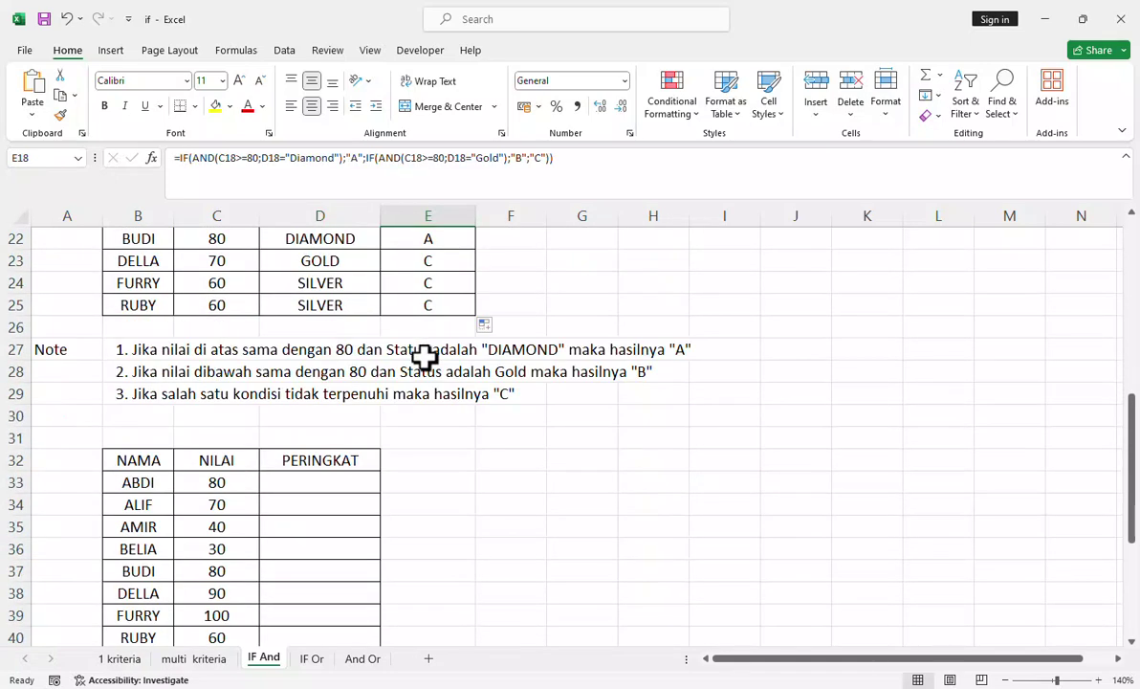
- Begin an IF formula in D33 containing an AND function whose first condition is C33>=40
scroll(383, 412, "down", 1)
left_click(342, 414)
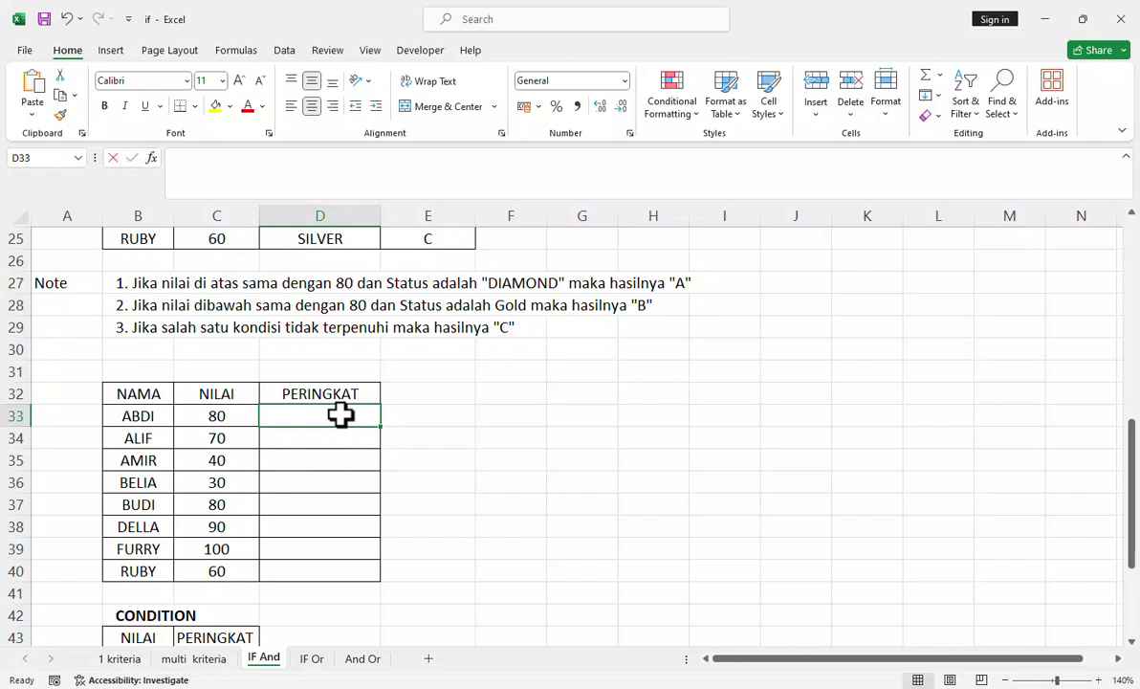
type("=if")
key("Tab")
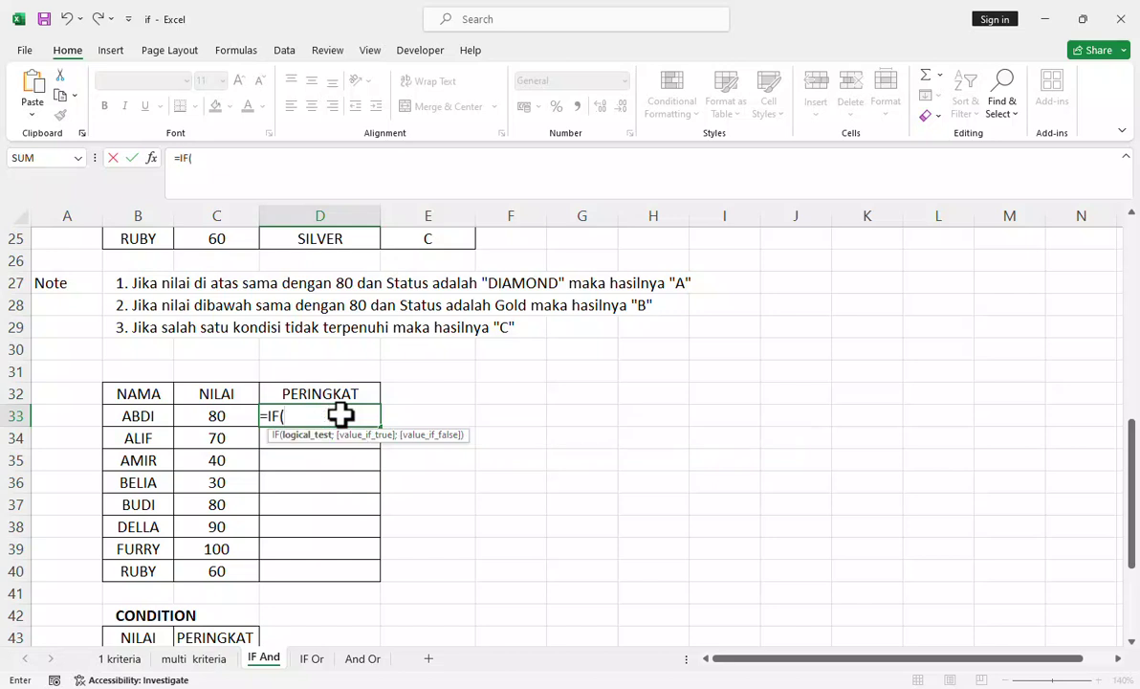
type("and")
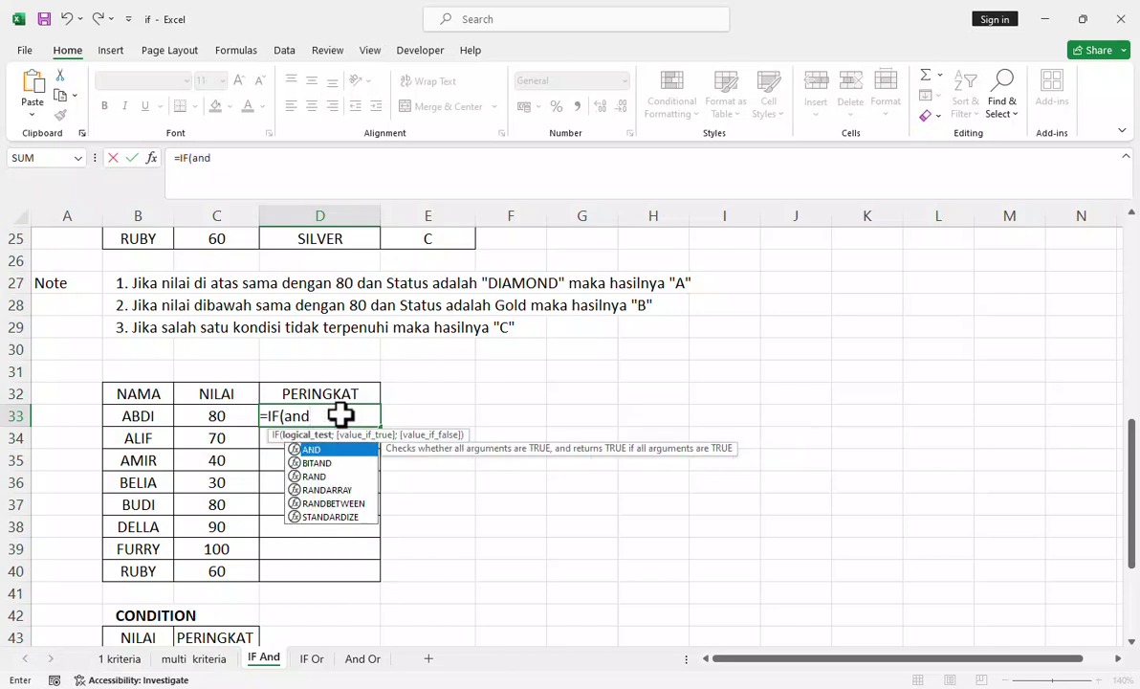
key("Tab")
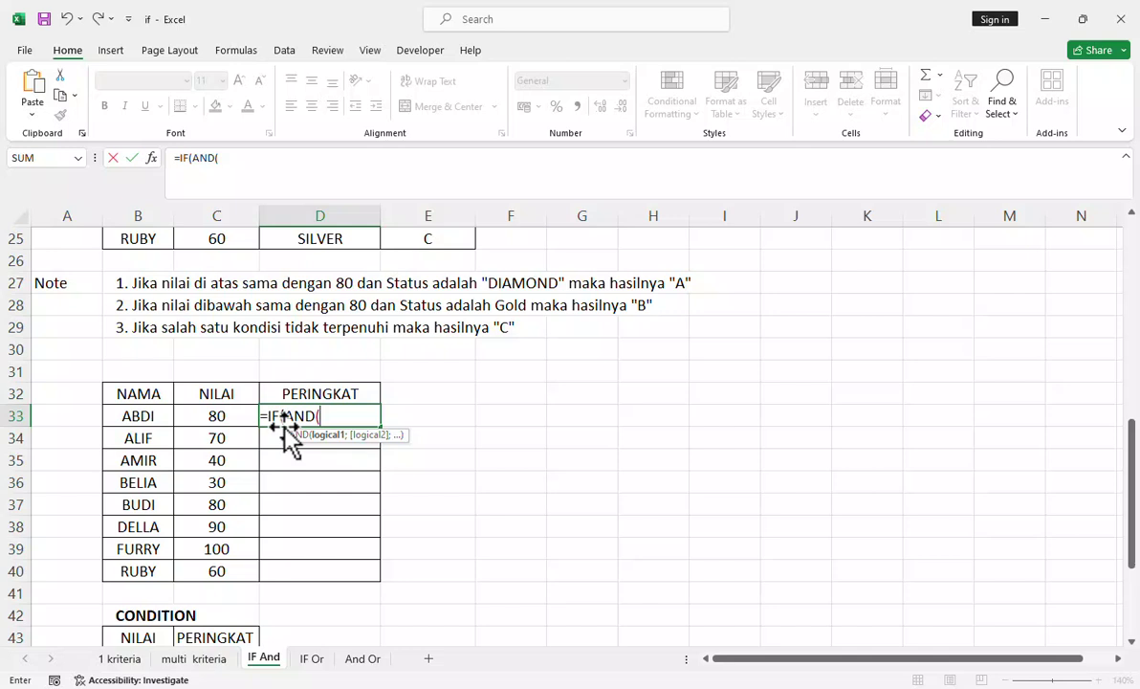
left_click(210, 415)
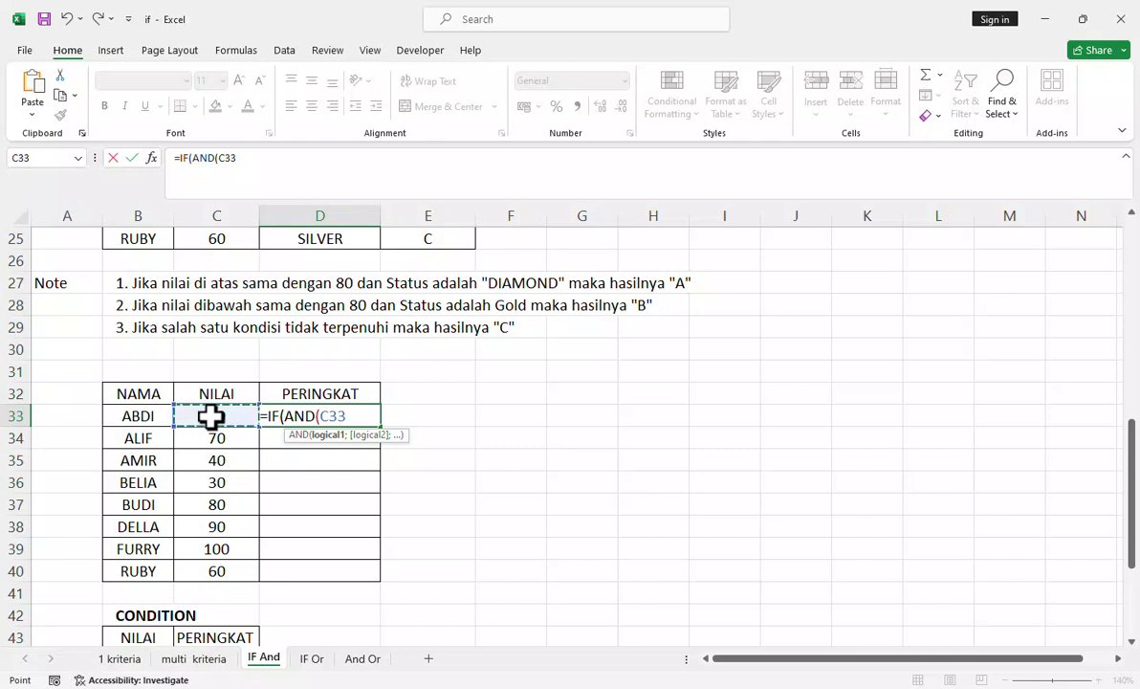
type(">=40")
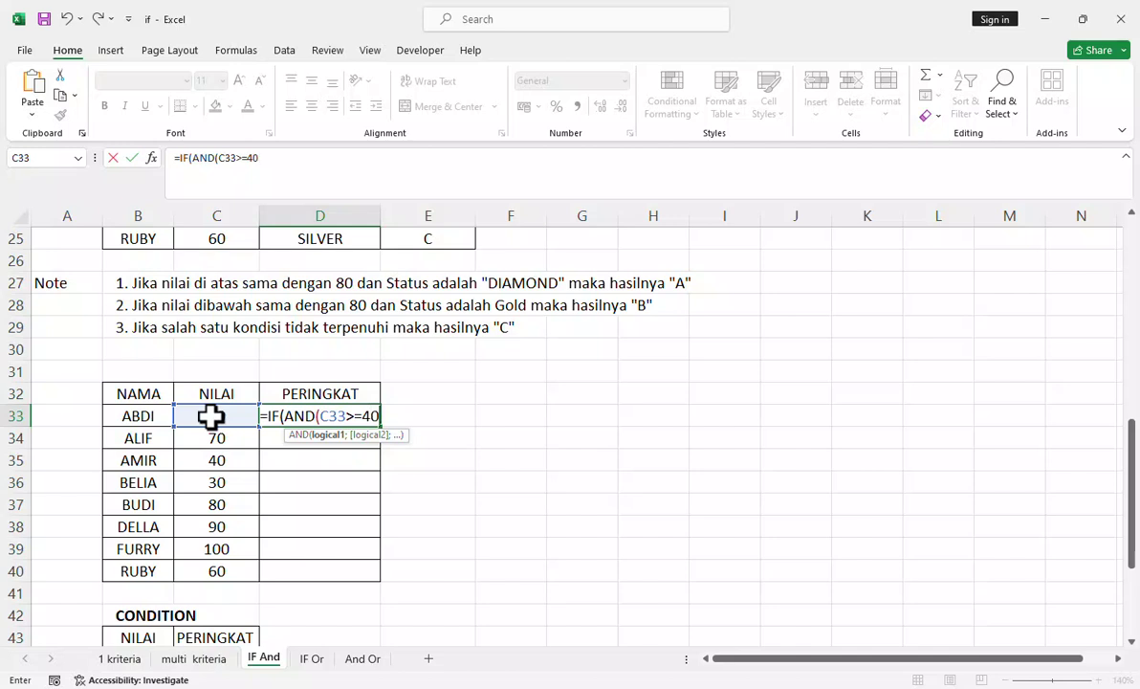
type(";")
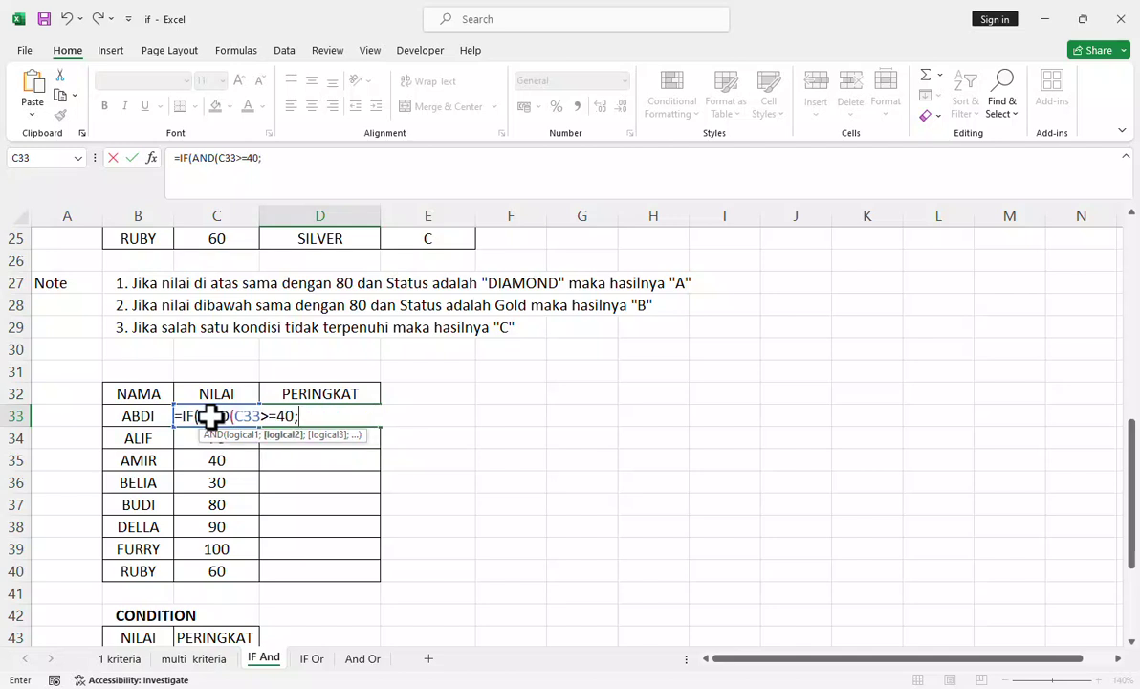
- Check the CONDITION table's limits, add <60 as the AND function's second condition in D33, and close the AND
scroll(211, 415, "down", 3)
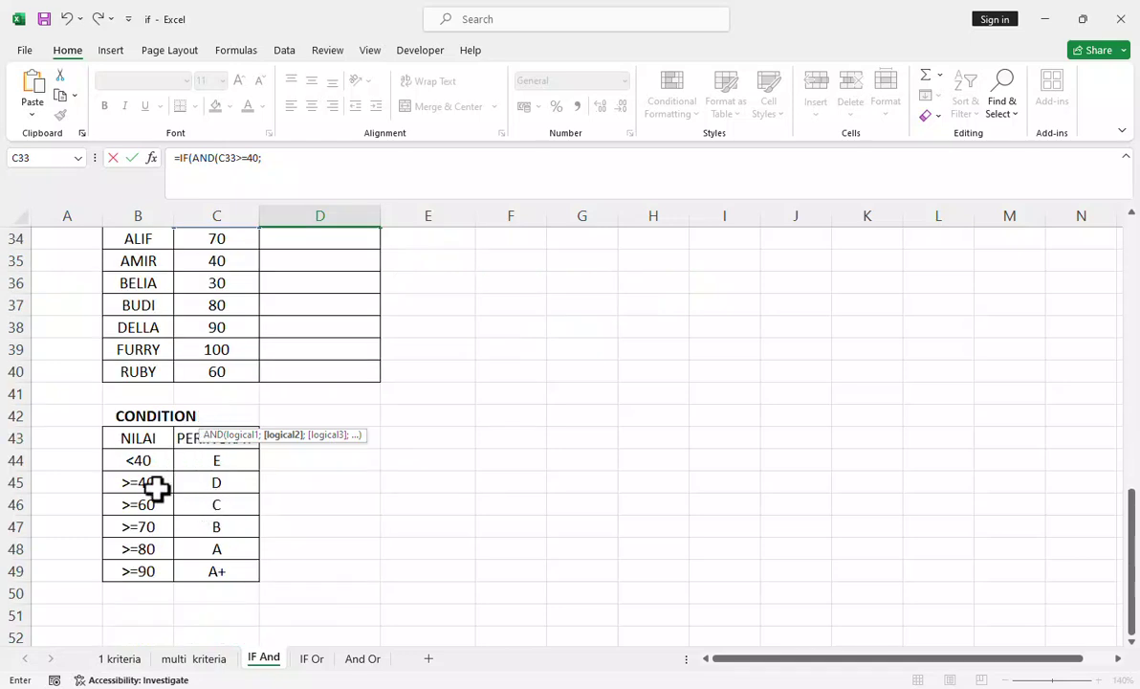
scroll(270, 499, "up", 4)
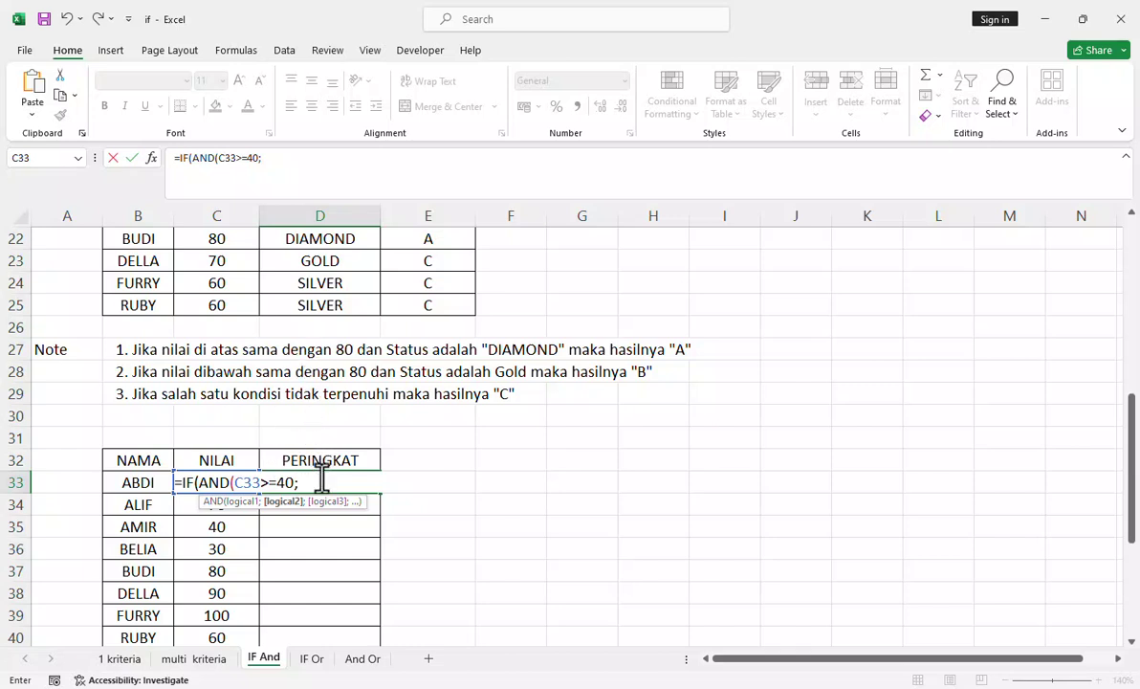
type(",")
key("BackSpace")
type("<60)")
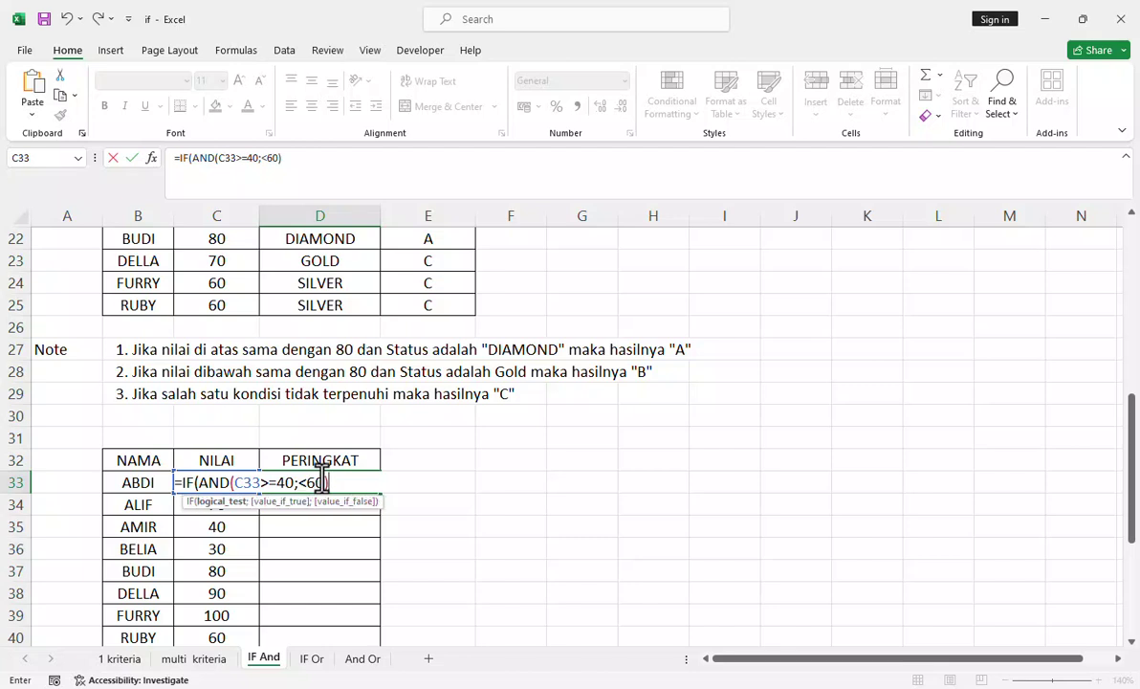
- Make the D33 formula return "D" when the first AND is true and continue to its false argument
type(";")
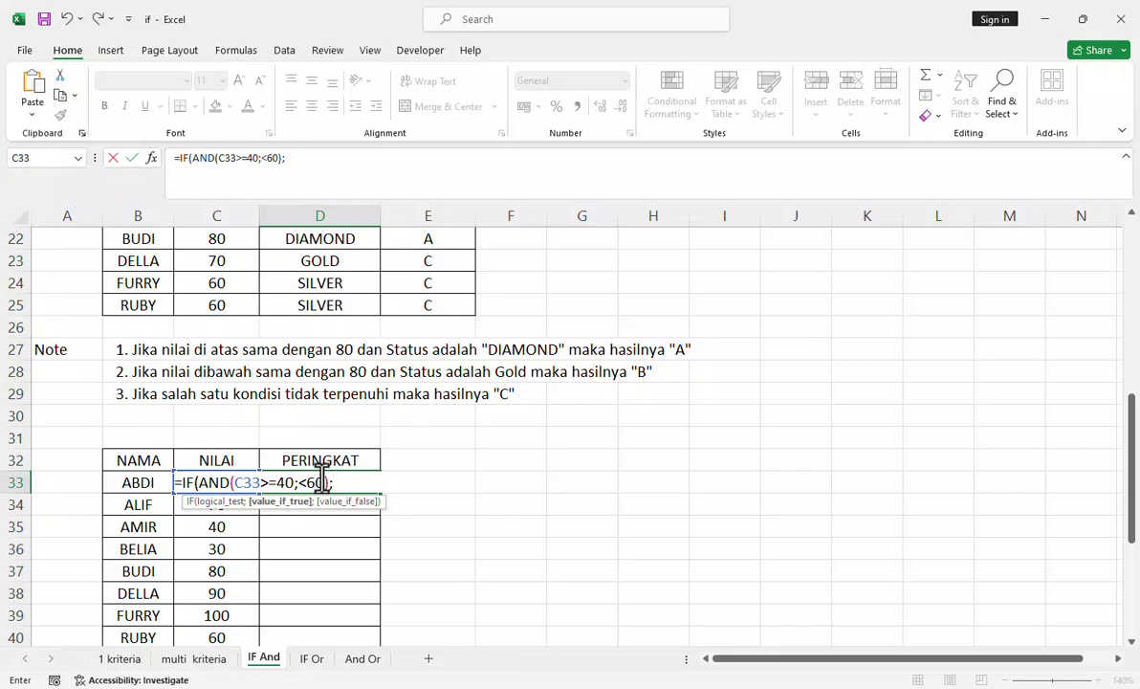
type("\"\"")
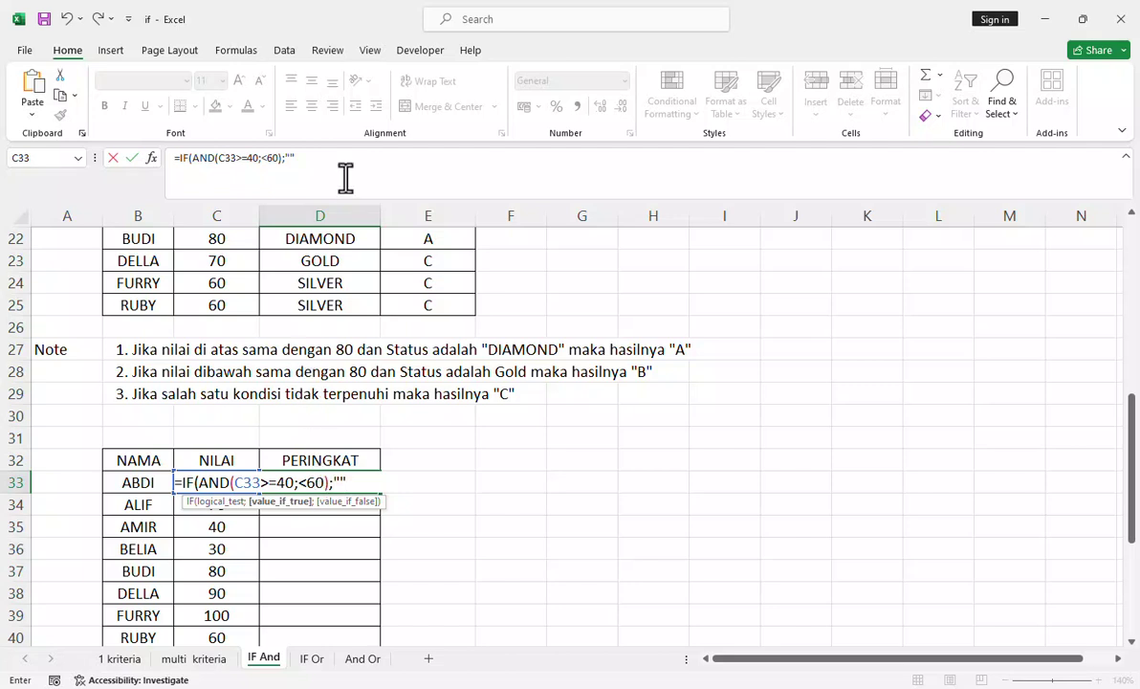
left_click(286, 158)
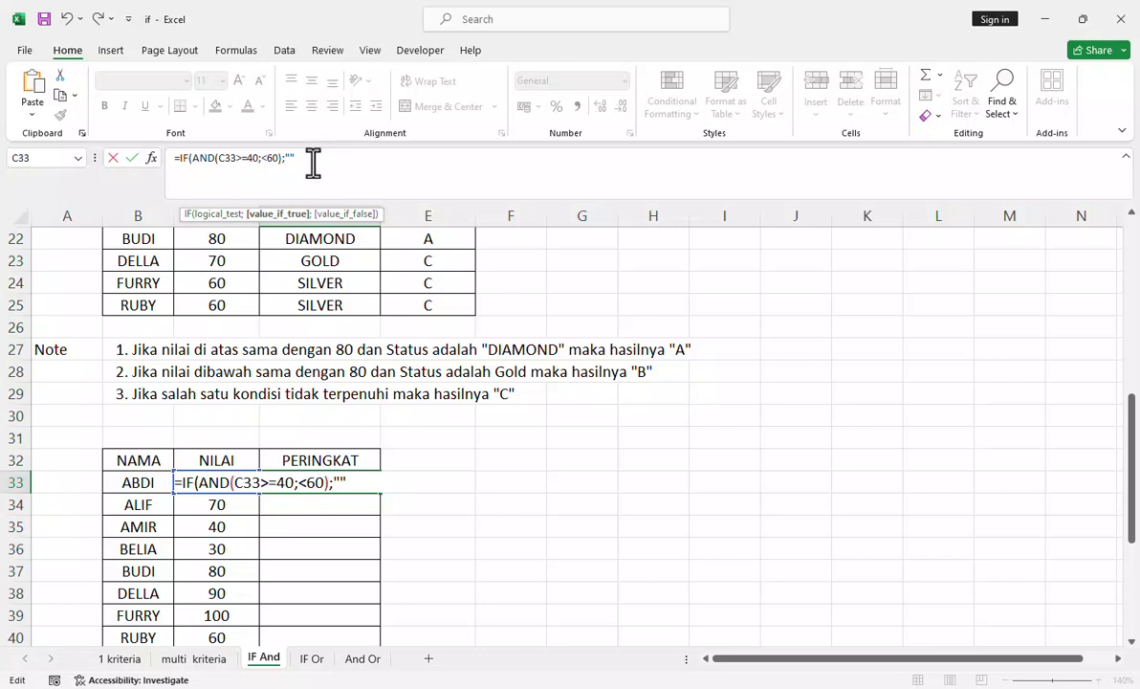
type("D")
type(";")
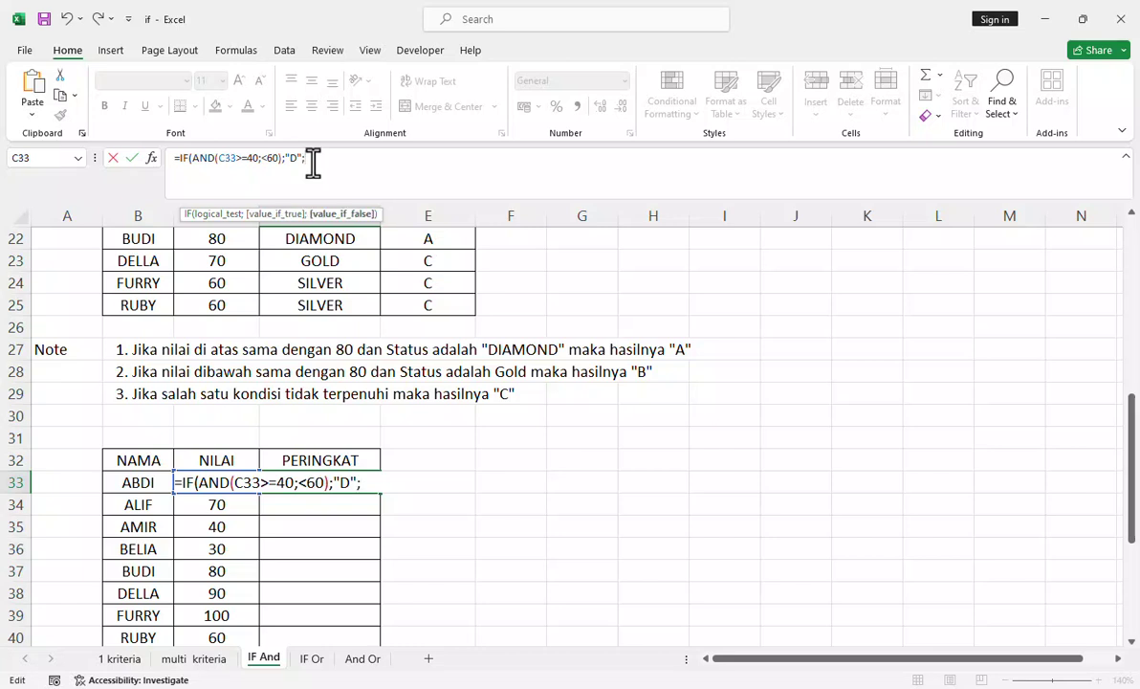
- Nest an IF with AND as the false argument, reusing the conditions C33>=40;<60 copied from the first AND
type("If")
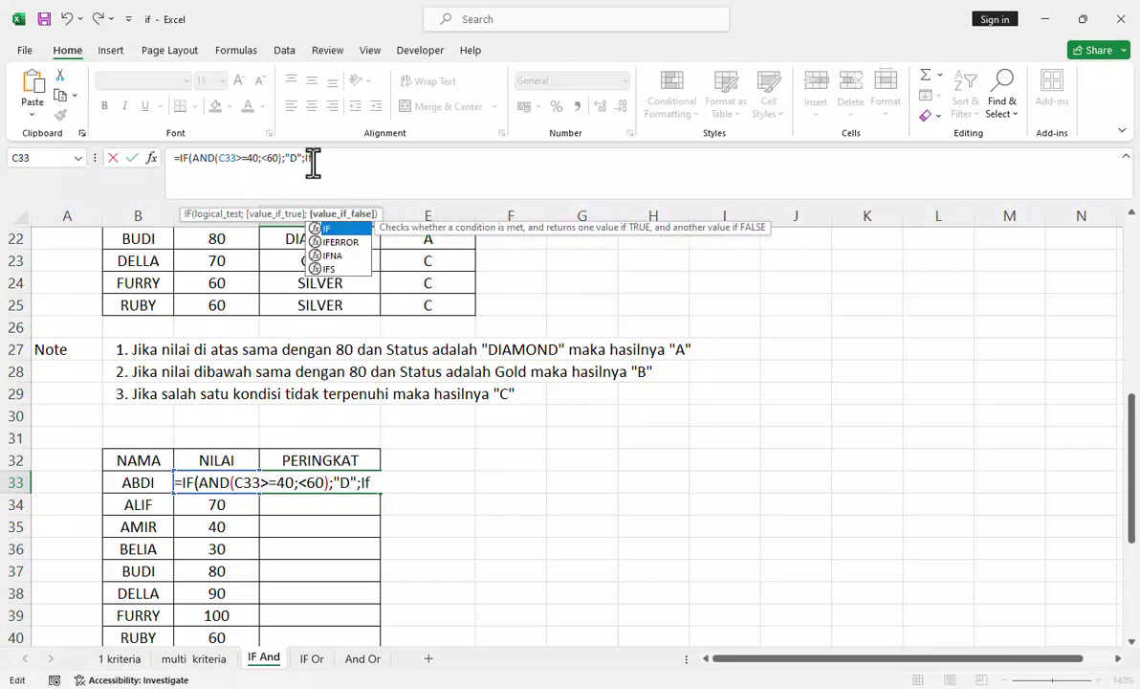
type("(and")
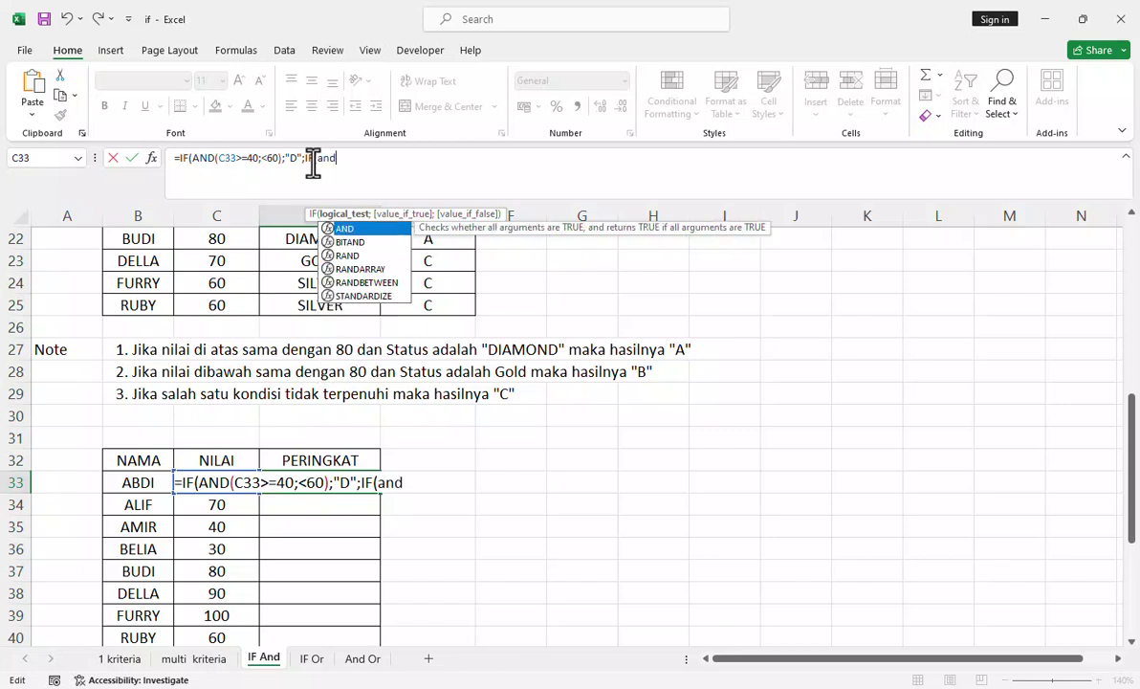
key("Tab")
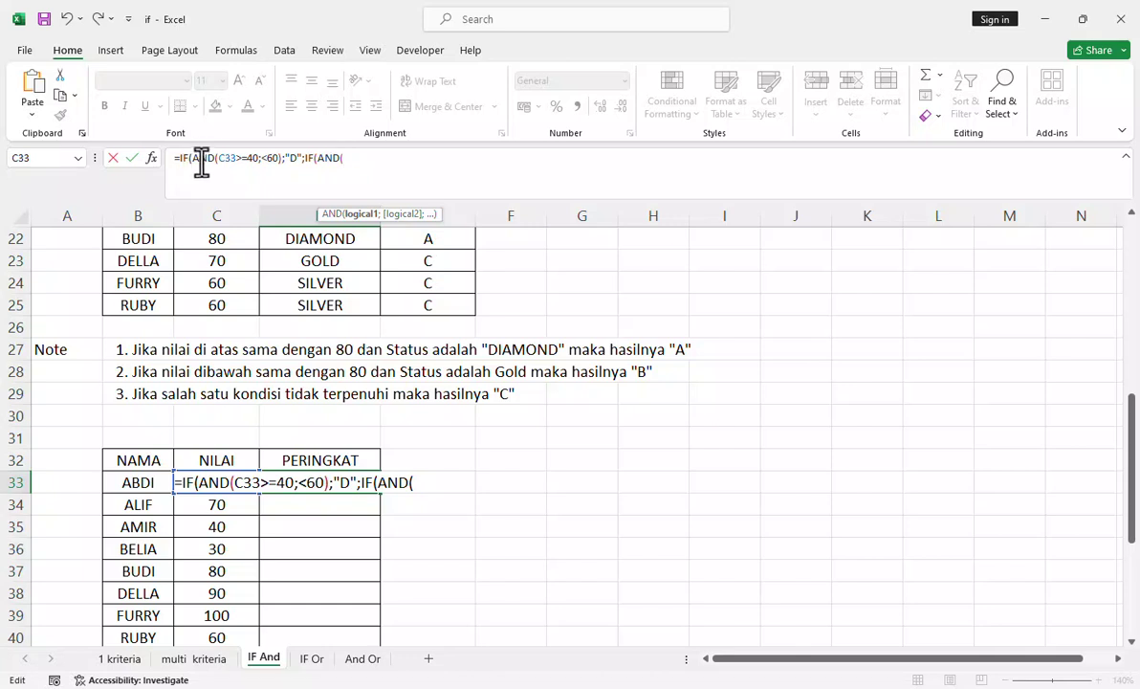
left_click_drag(214, 160, 280, 156)
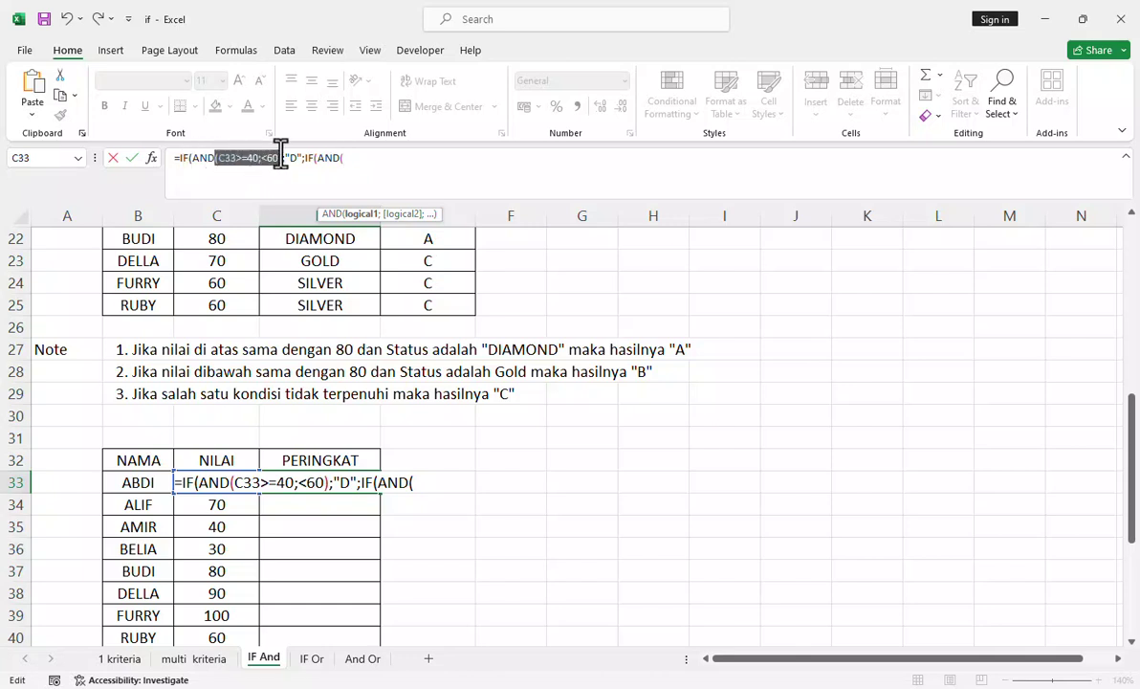
key("ctrl+c")
left_click(350, 157)
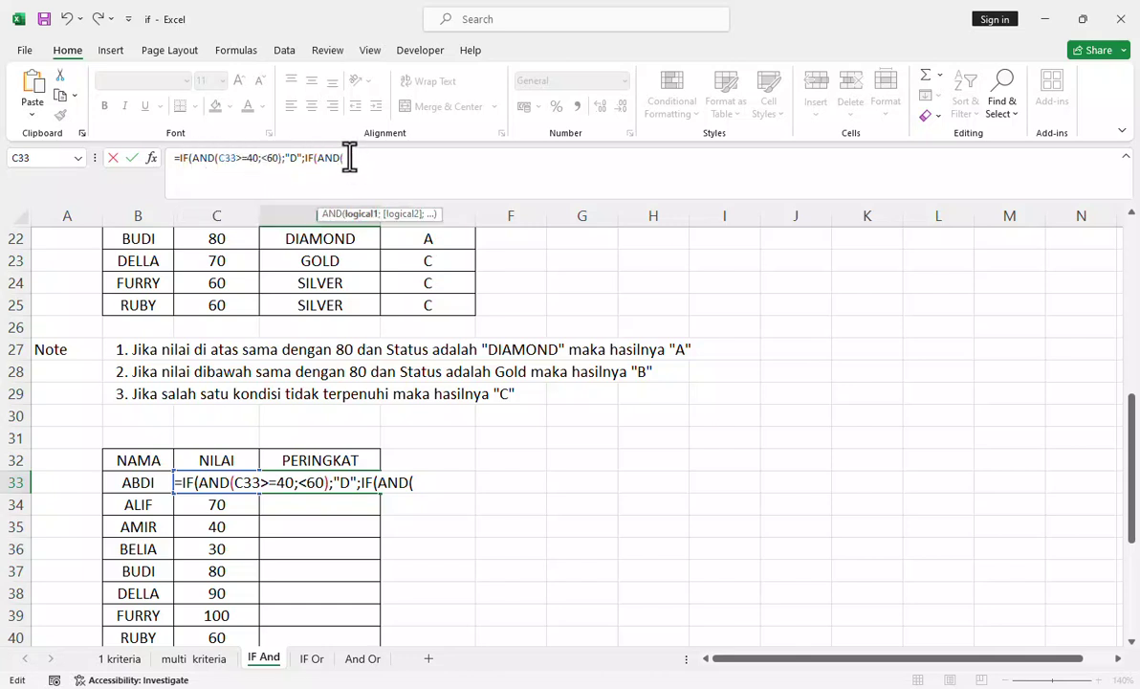
key("ctrl+v")
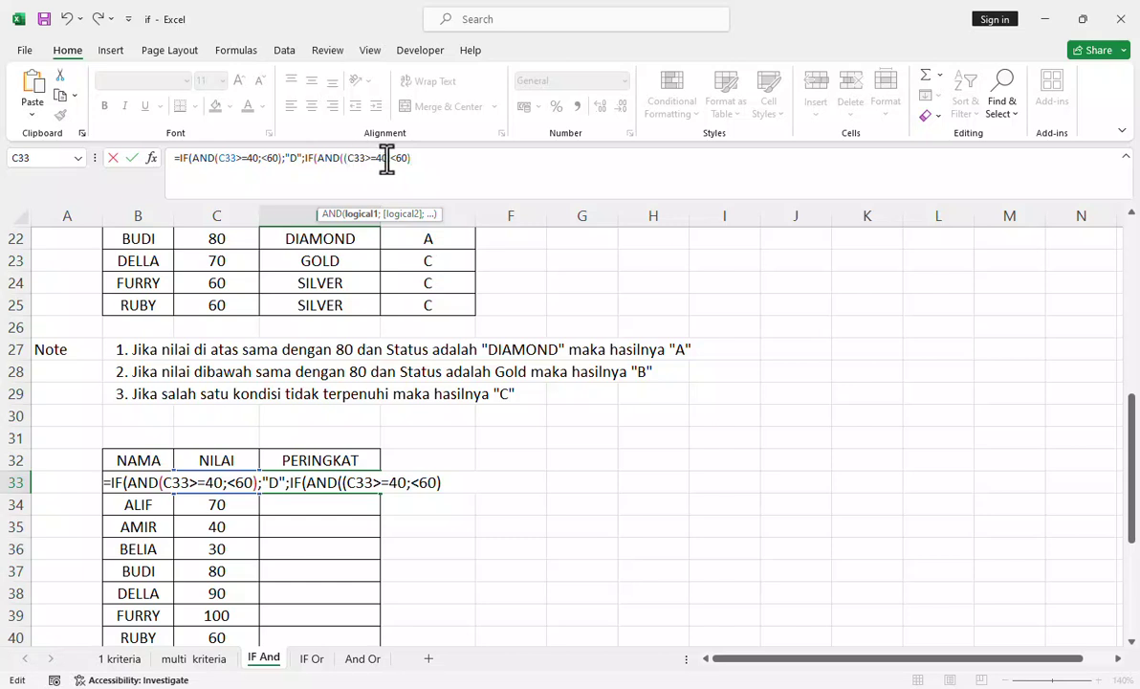
key("BackSpace")
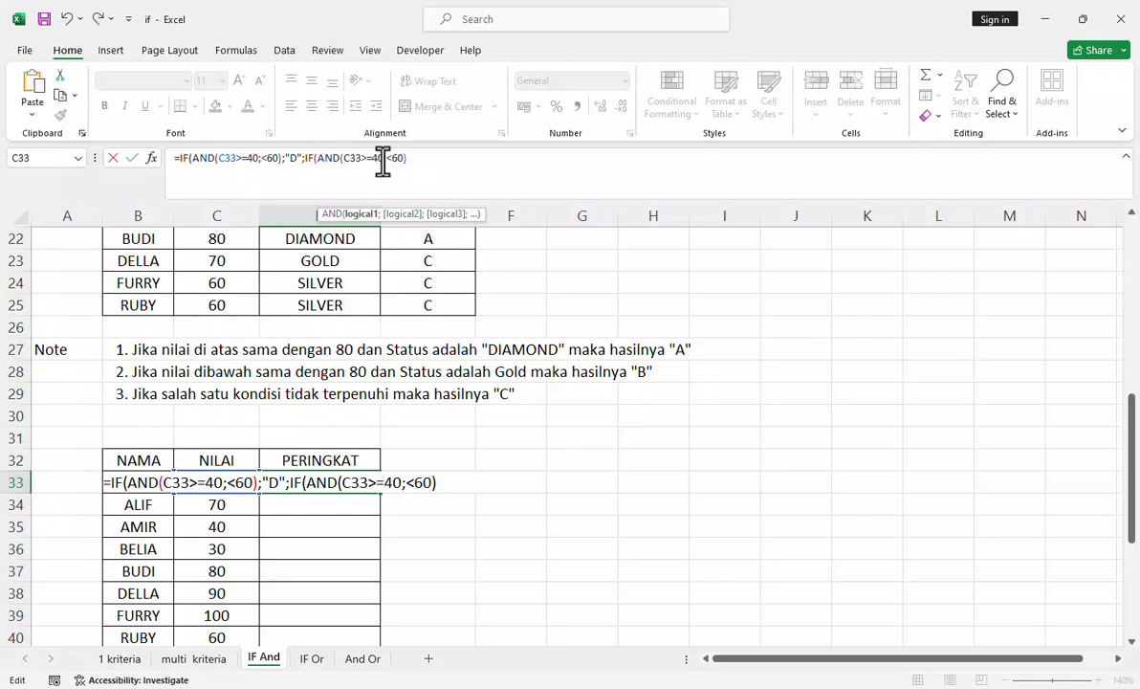
- Change the lower limit in the nested AND of the D33 formula to C33>=60
left_click(376, 157)
key("BackSpace")
type("60")
left_click(400, 158)
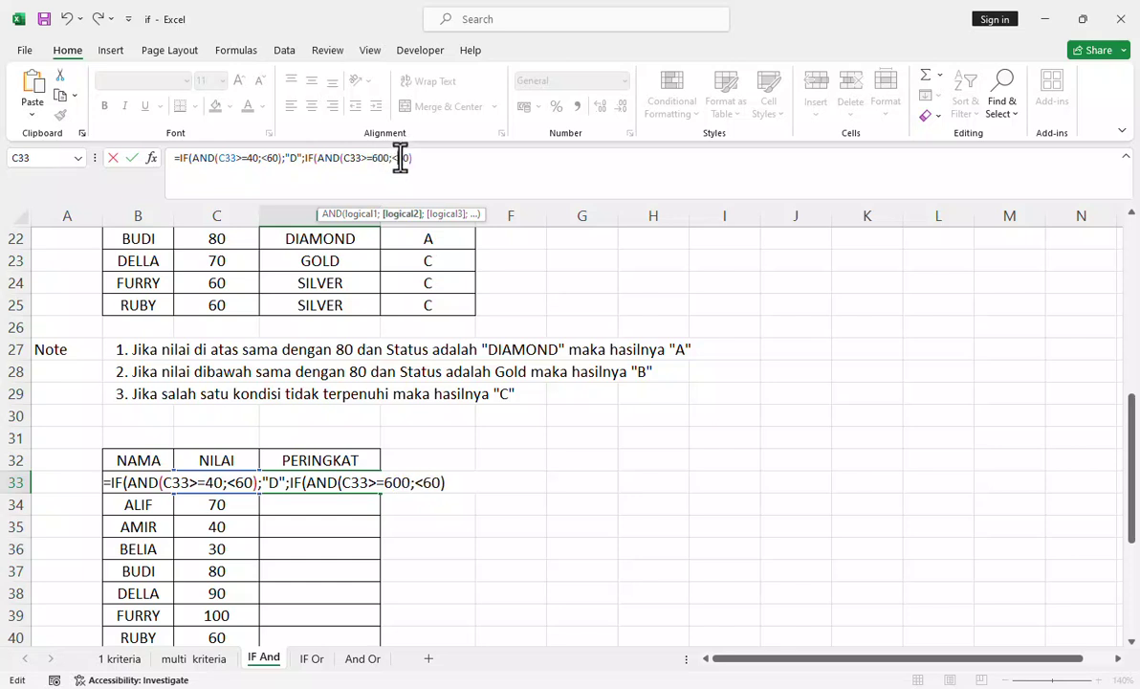
key("BackSpace")
type("7")
left_click(379, 158)
key("BackSpace")
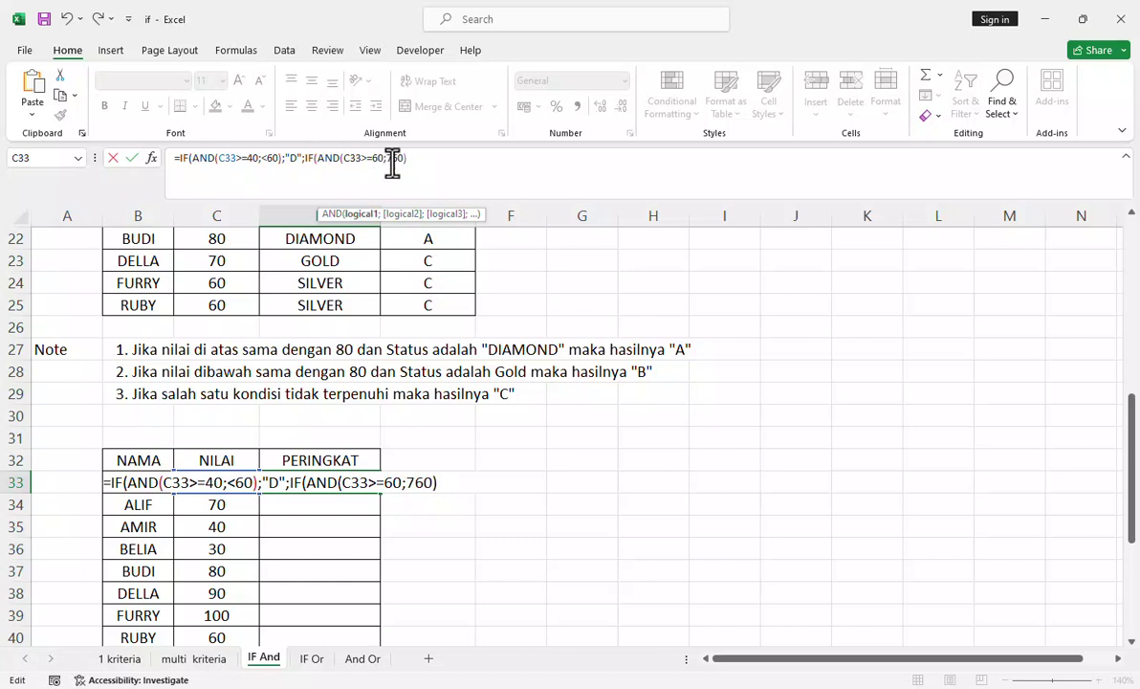
- Correct the nested AND's second condition to <70, keeping its closing parenthesis
left_click(392, 159)
key("BackSpace")
type("<")
key("Delete")
type("7")
left_click(416, 160)
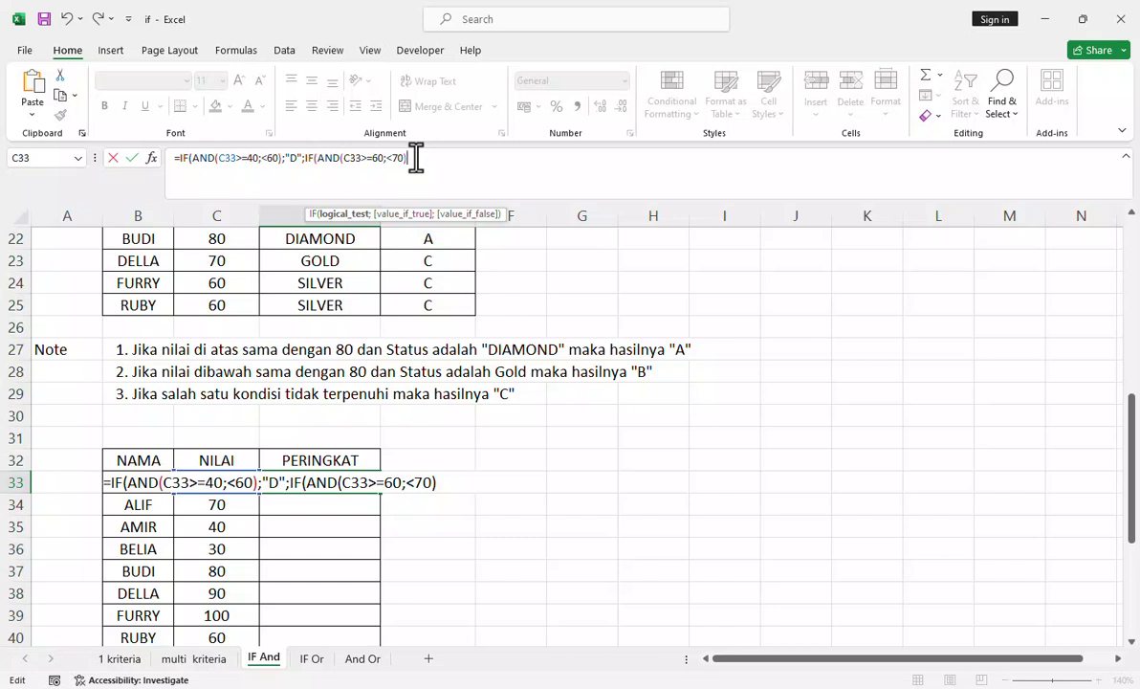
- Make the nested IF return "C" when true and continue to its false argument
type(";")
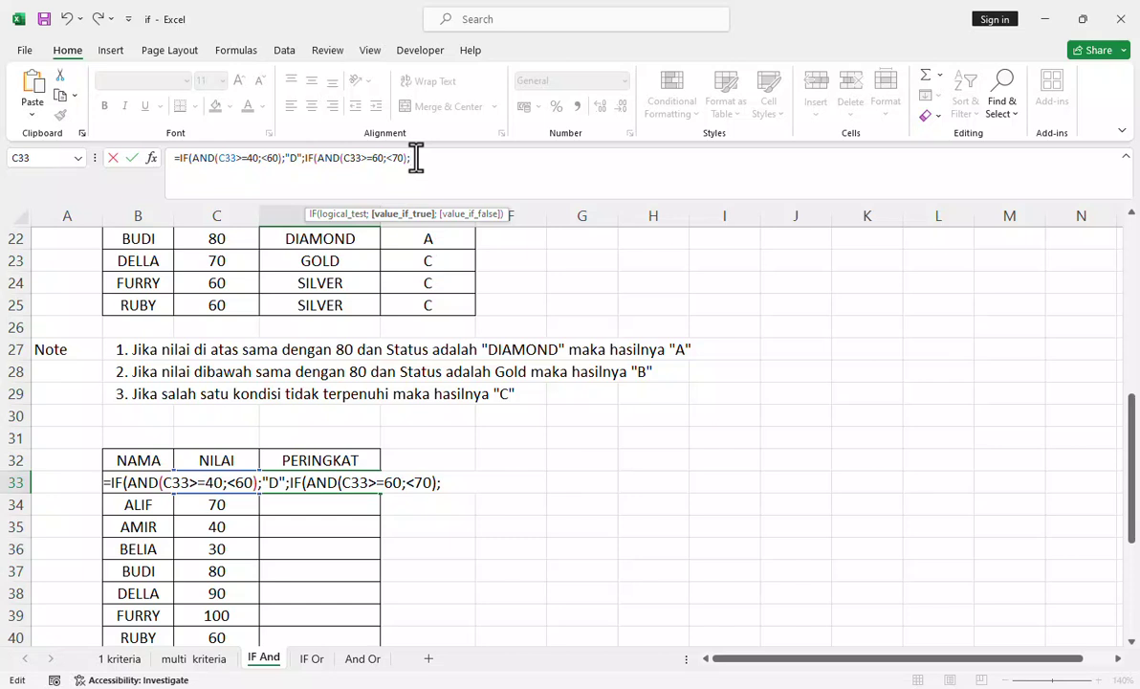
type("\"\"")
left_click(416, 158)
type("C\";")
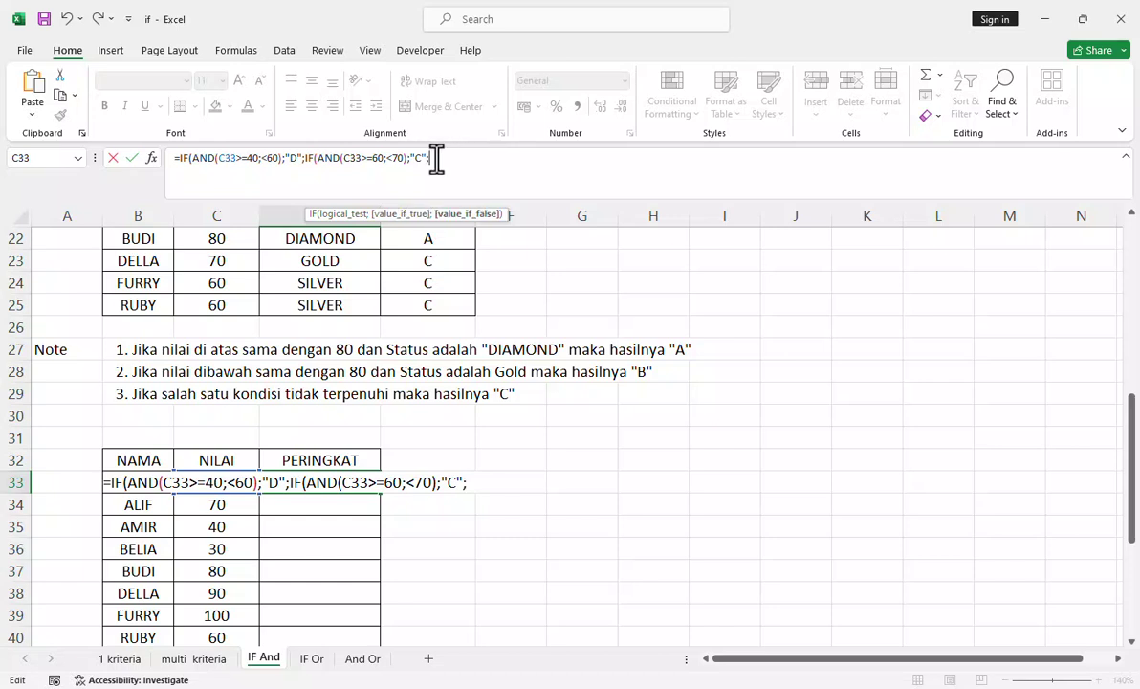
- Append a copy of the nested IF(AND( segment to the end of the D33 formula and set its lower limit to C33>=70
left_click_drag(302, 160, 404, 161)
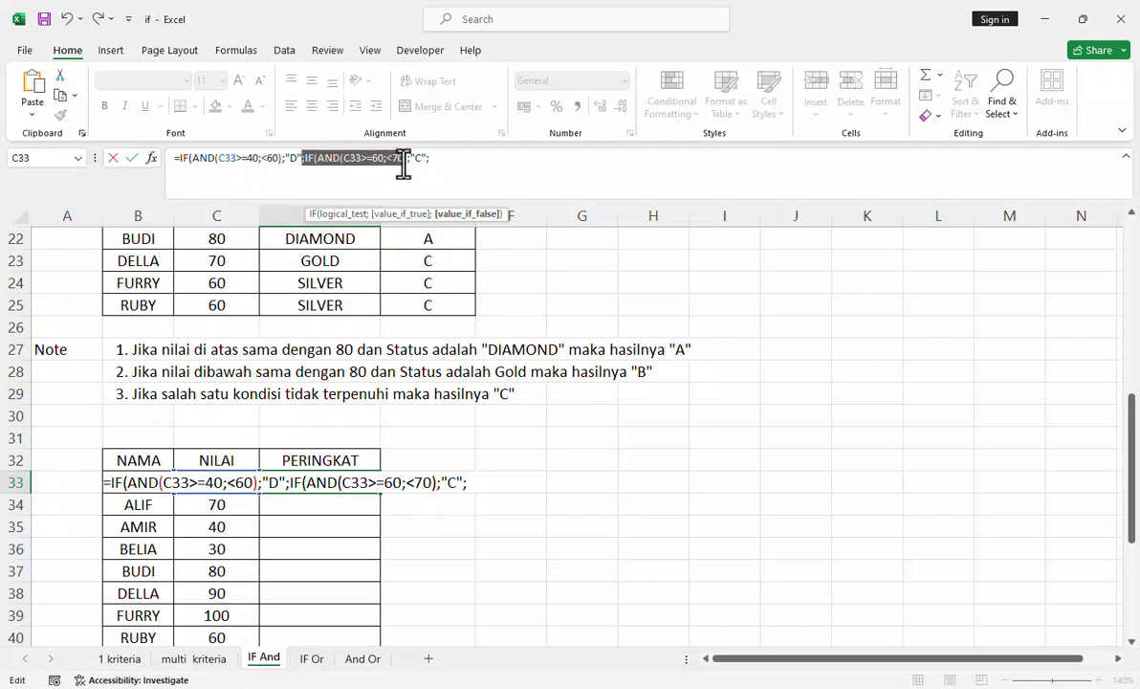
left_click(451, 159)
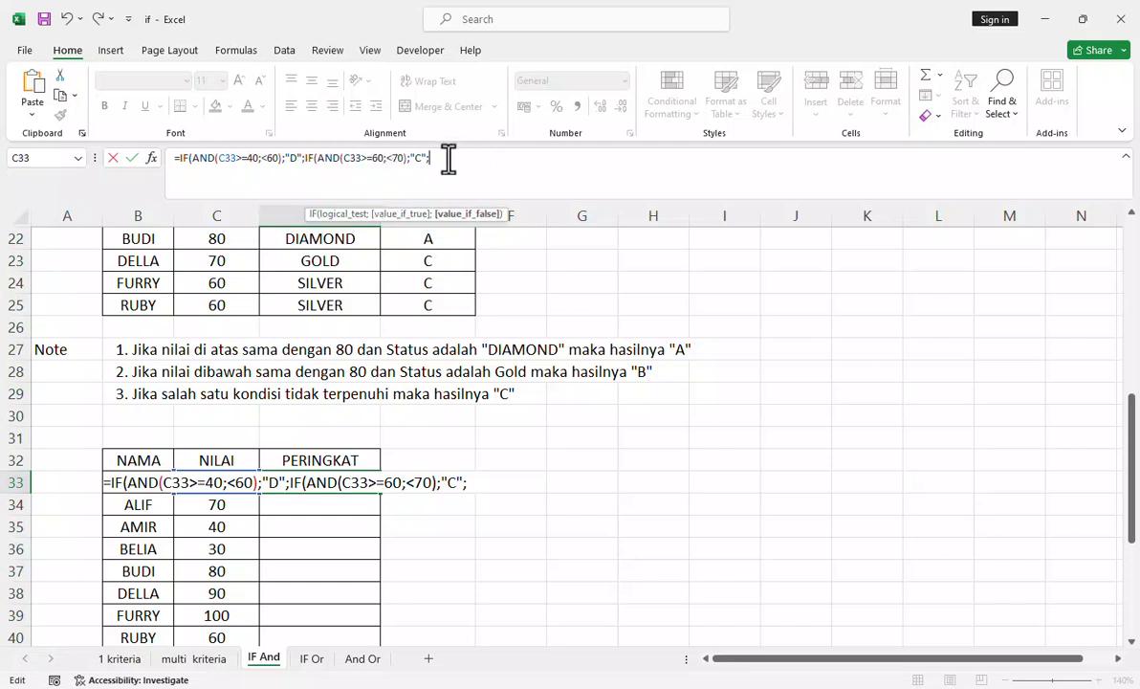
key("ctrl+v")
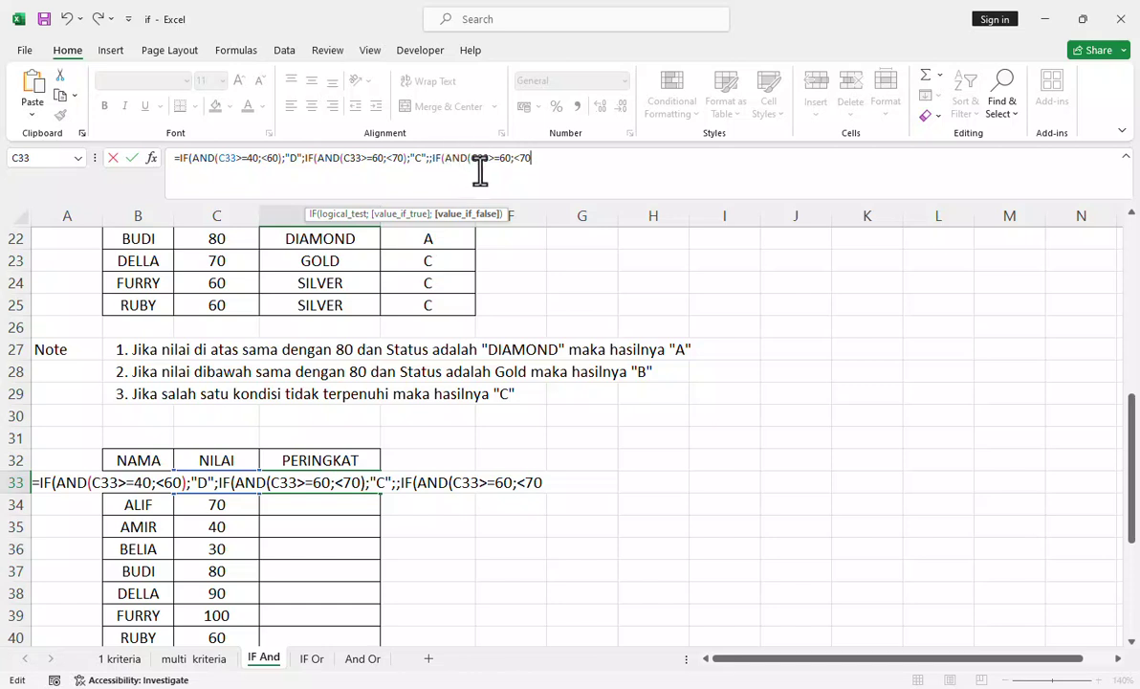
left_click(532, 162)
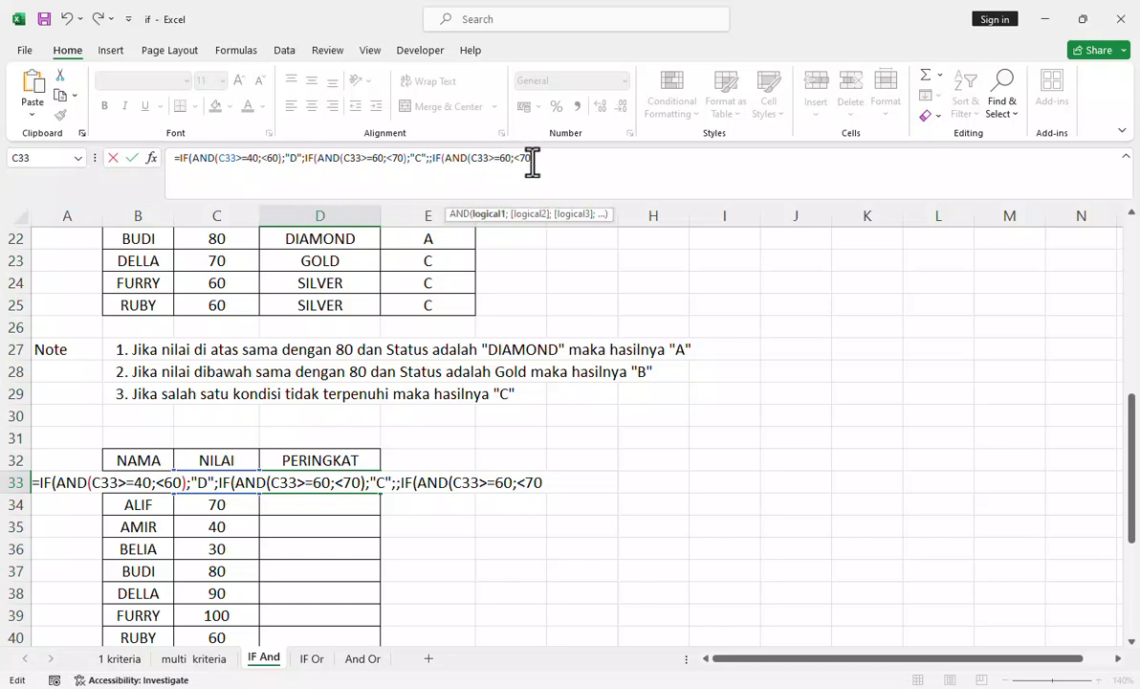
key("BackSpace")
type("70")
key("BackSpace")
- Insert the cell reference C33 before <60 in the first AND and before <70 in the second AND
left_click(389, 159)
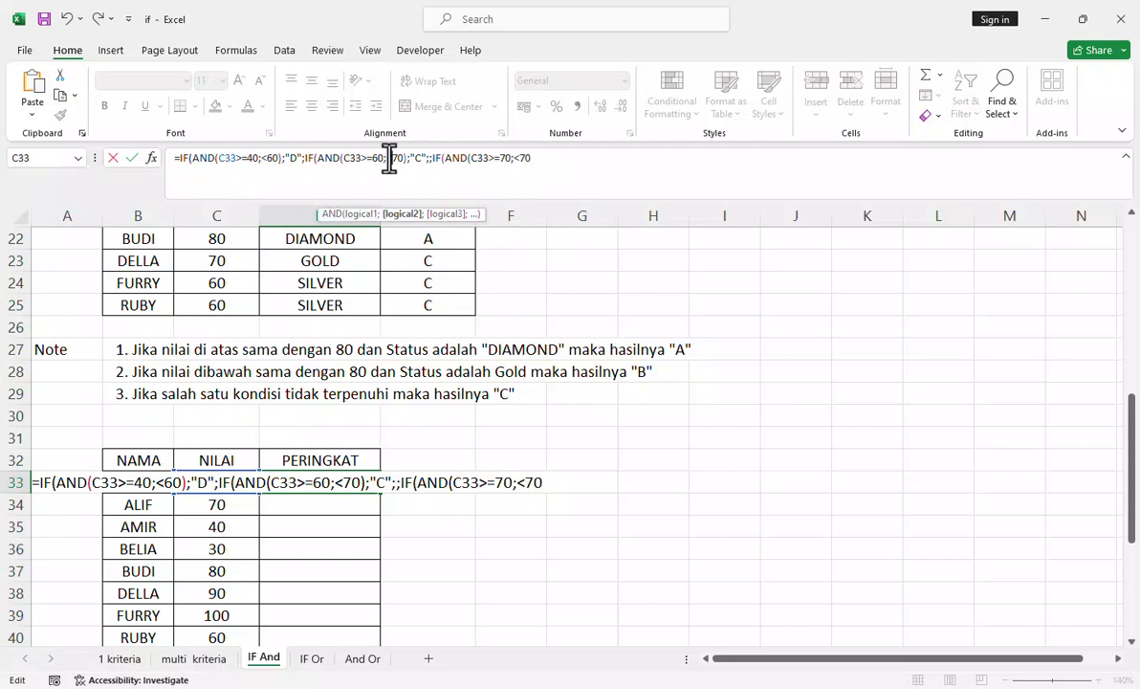
left_click(260, 159)
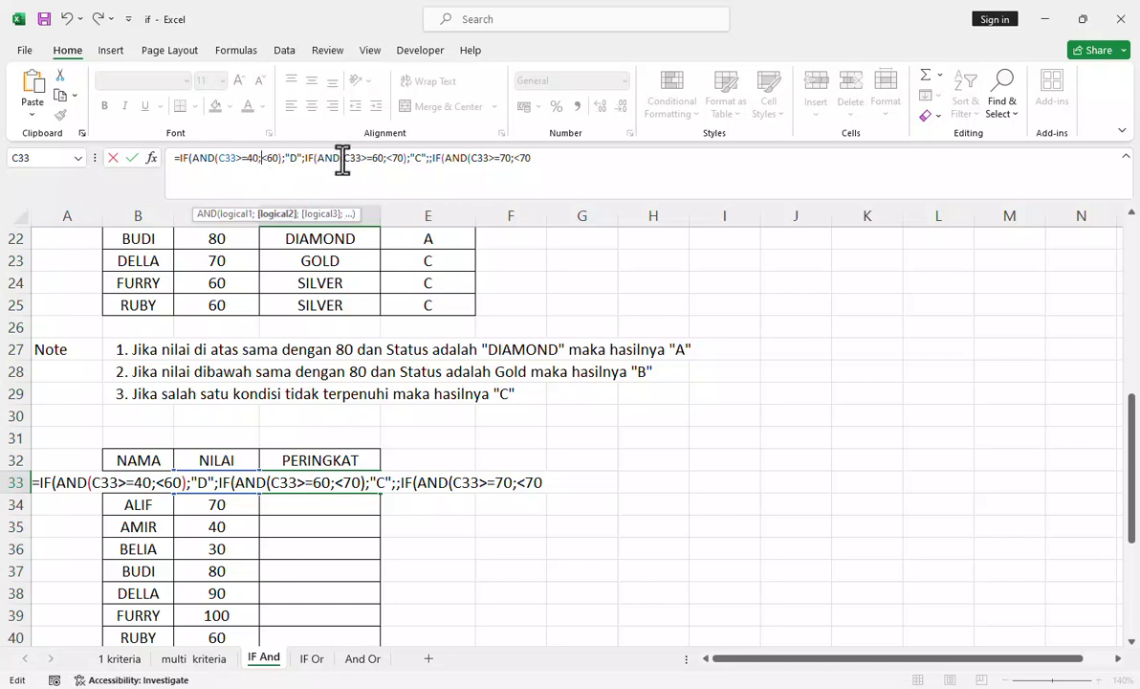
type("c")
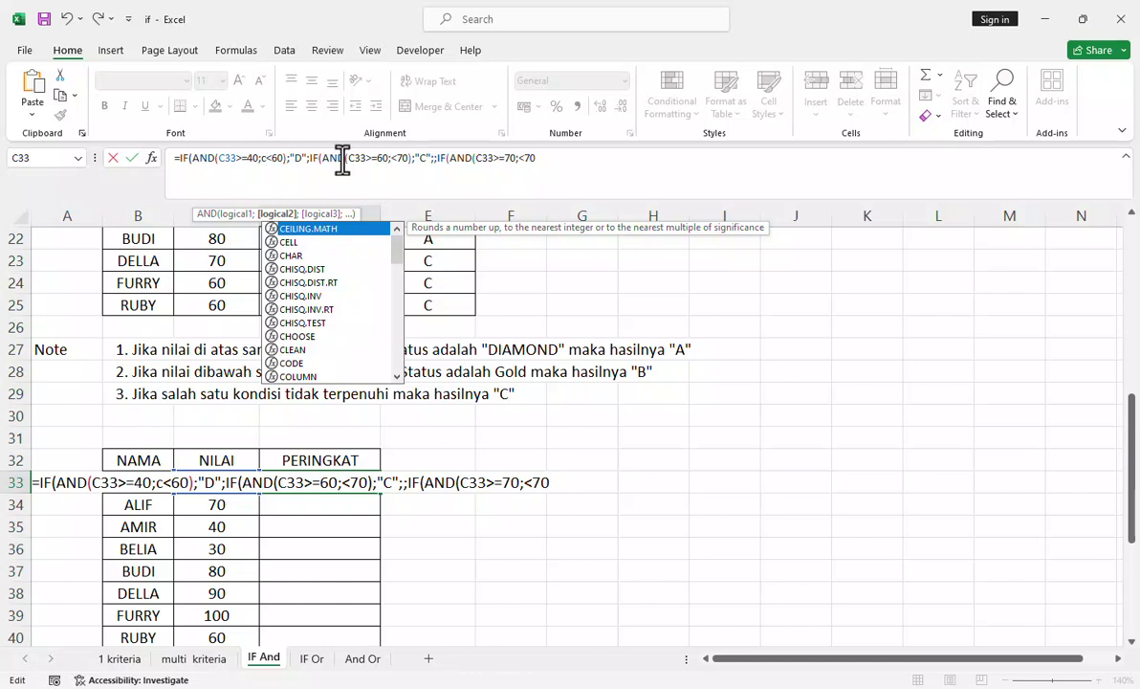
type("33")
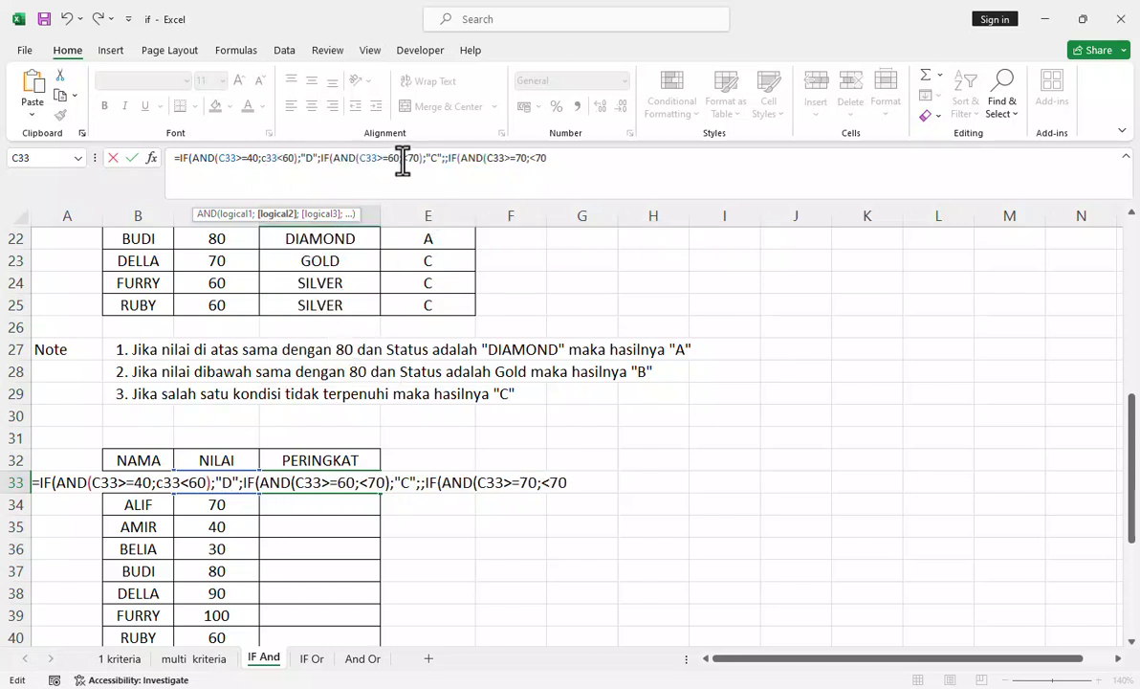
left_click(375, 157)
type("c33")
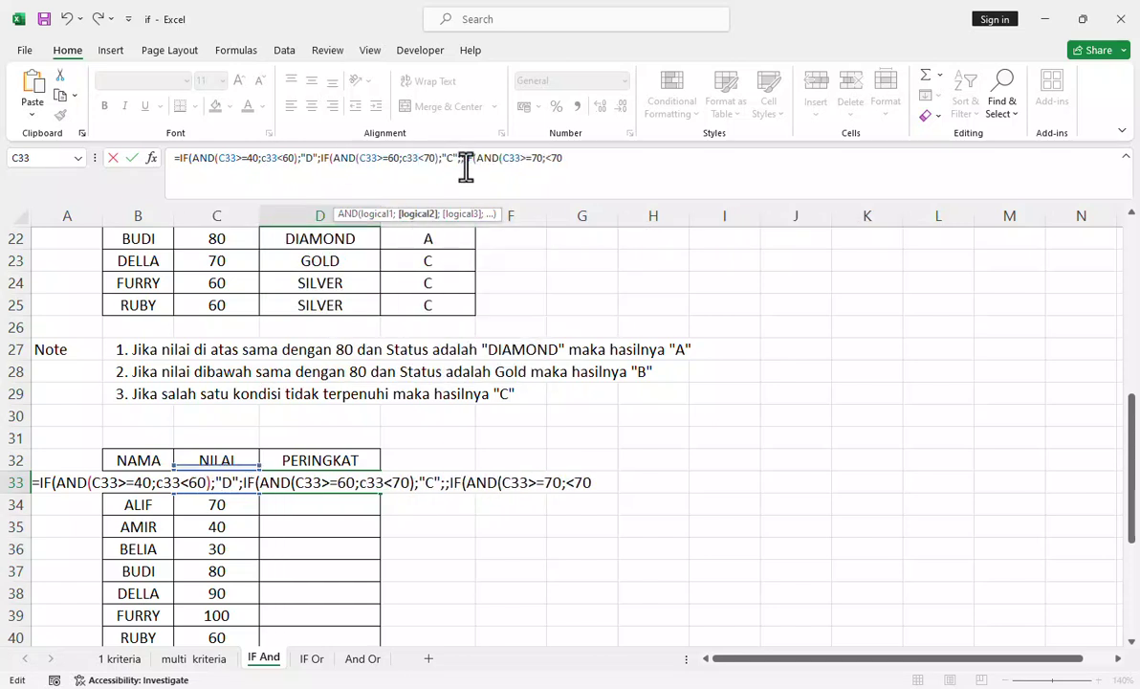
- Complete the third AND in the D33 formula with the second condition c33<80 and close its parenthesis
left_click(546, 158)
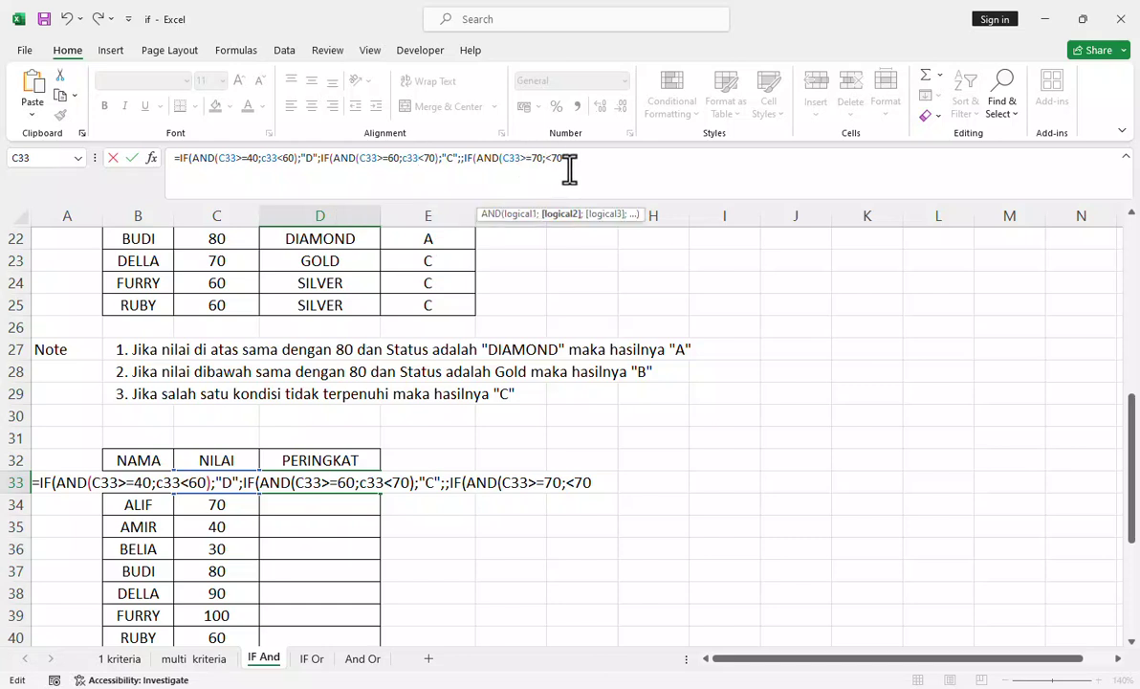
type("c33")
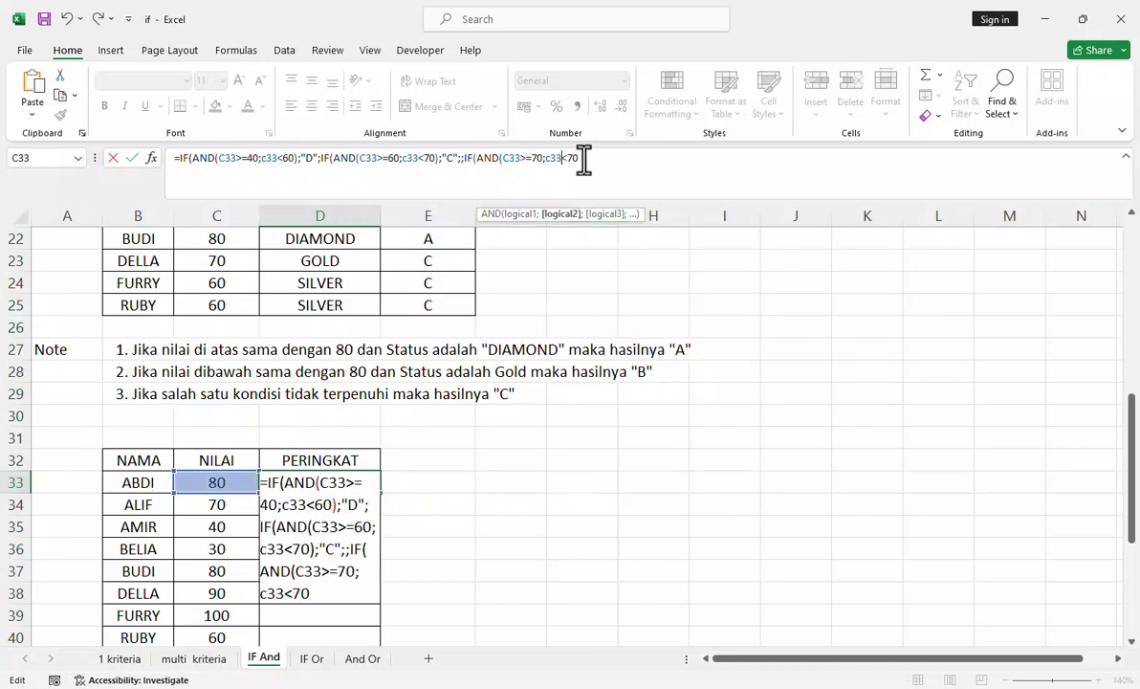
left_click(584, 158)
key("BackSpace")
type("<")
key("Delete")
type("8")
left_click(596, 163)
type(")")
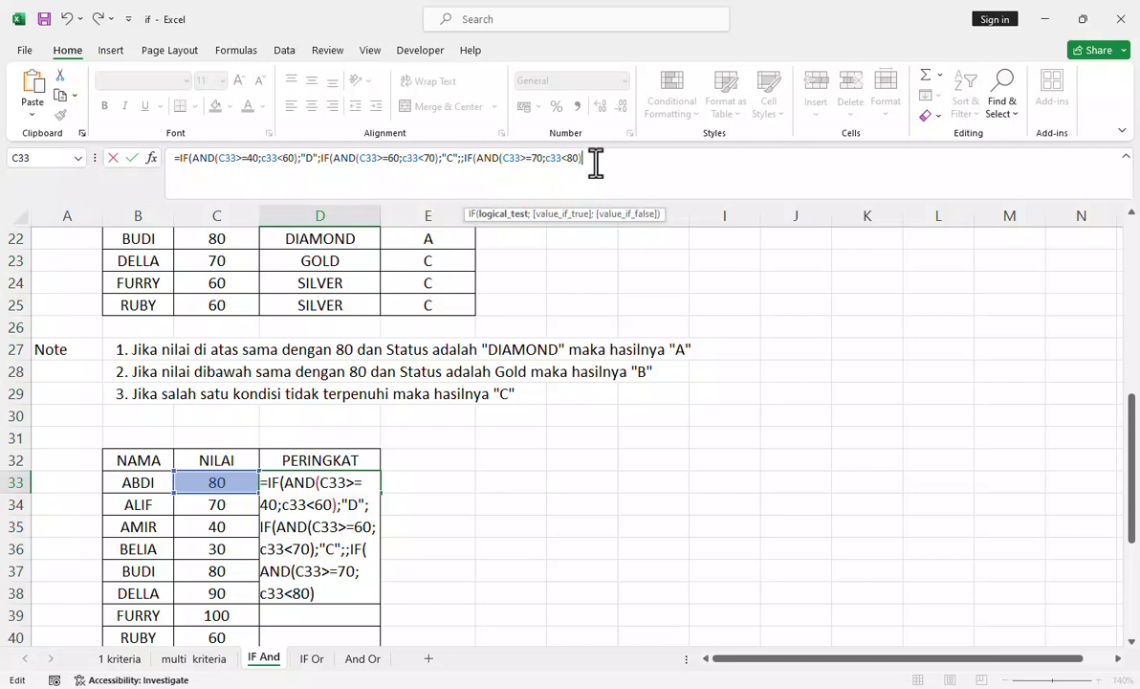
- Make the third IF return "B" when its conditions are true
type(";")
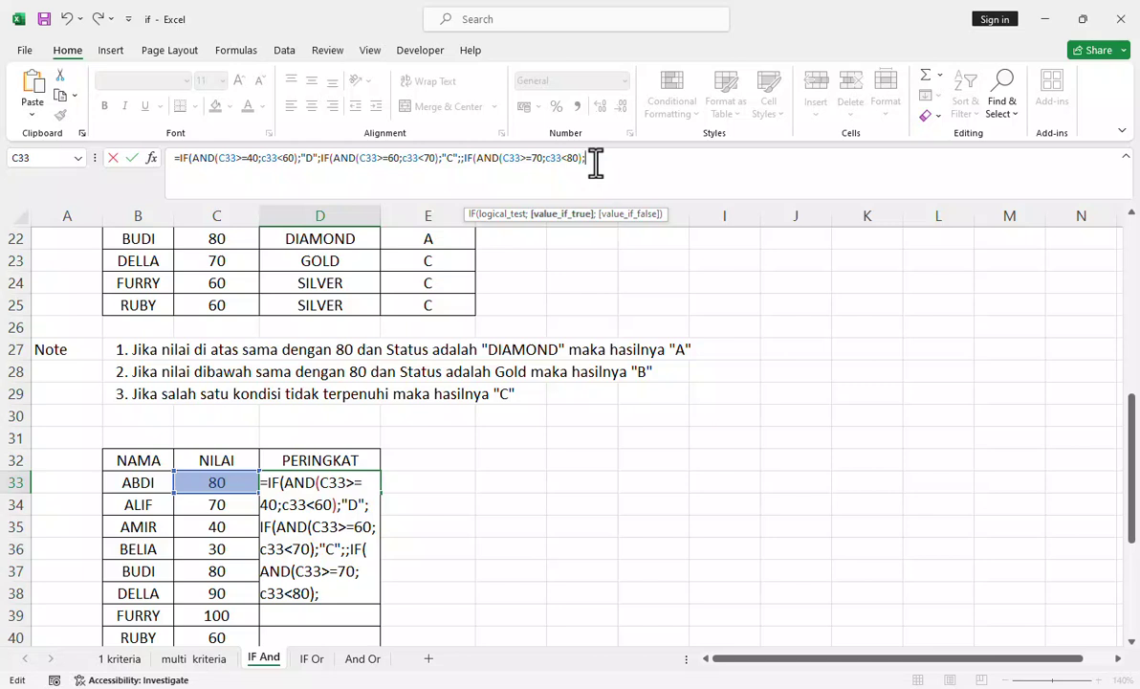
type("\"\"")
type("B")
- Append a copy of the third IF segment as its false argument and remove the duplicate semicolon after "C"
left_click_drag(601, 161, 457, 161)
key("ctrl+c")
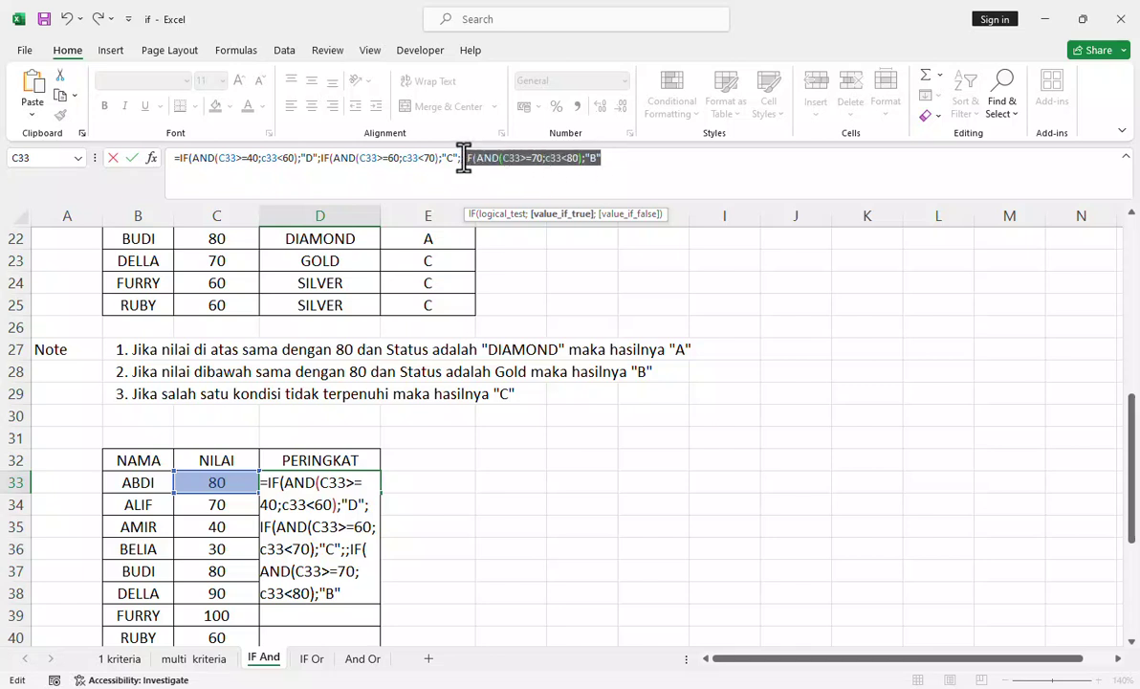
left_click(610, 160)
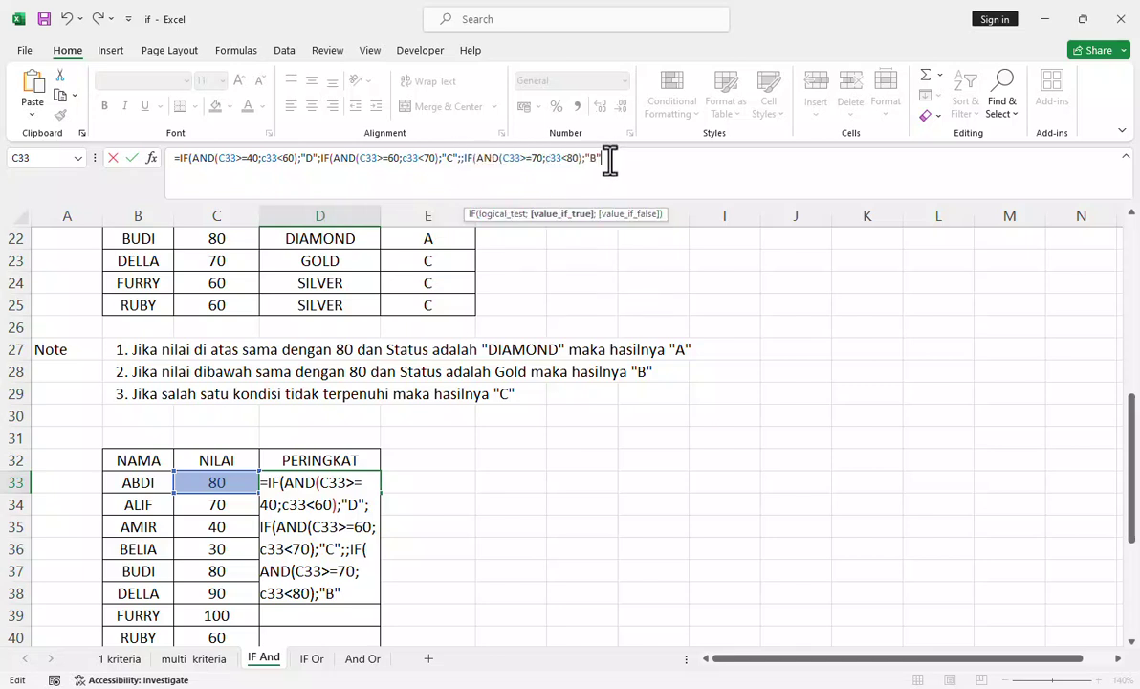
type(";")
key("ctrl+v")
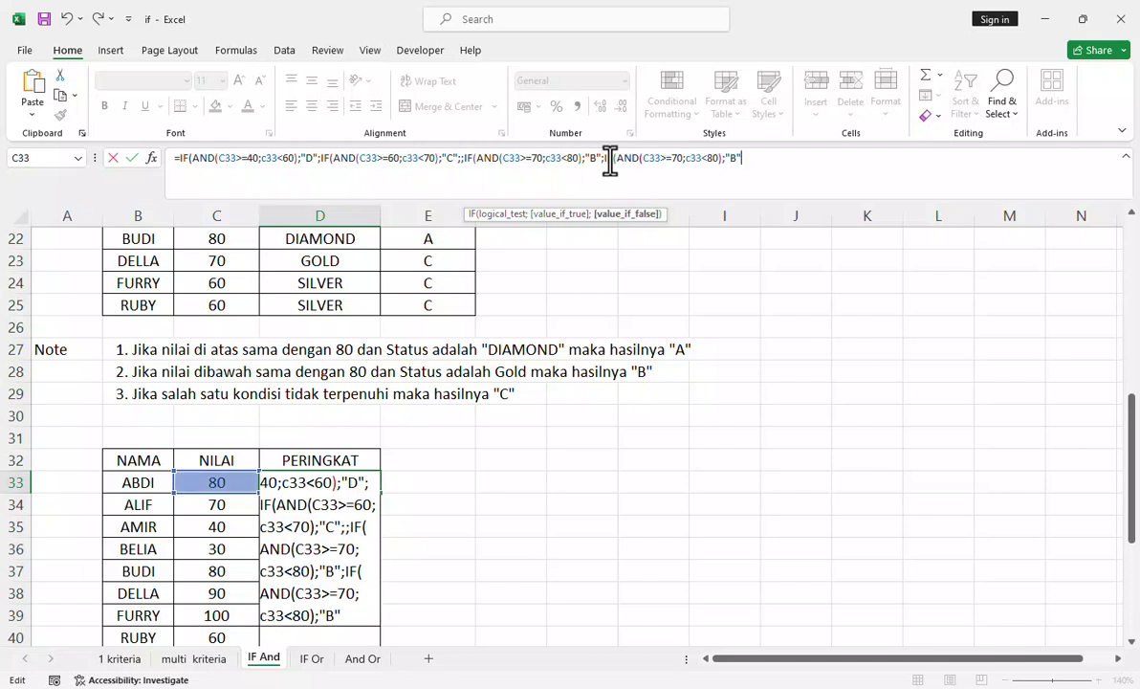
left_click(463, 160)
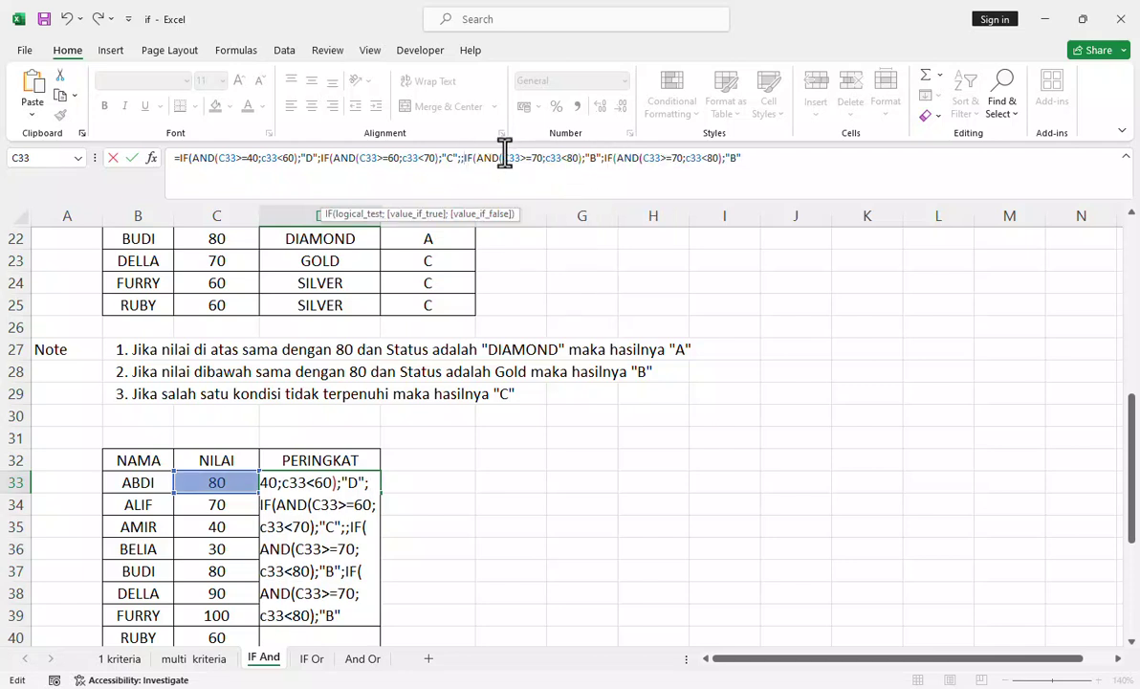
key("BackSpace")
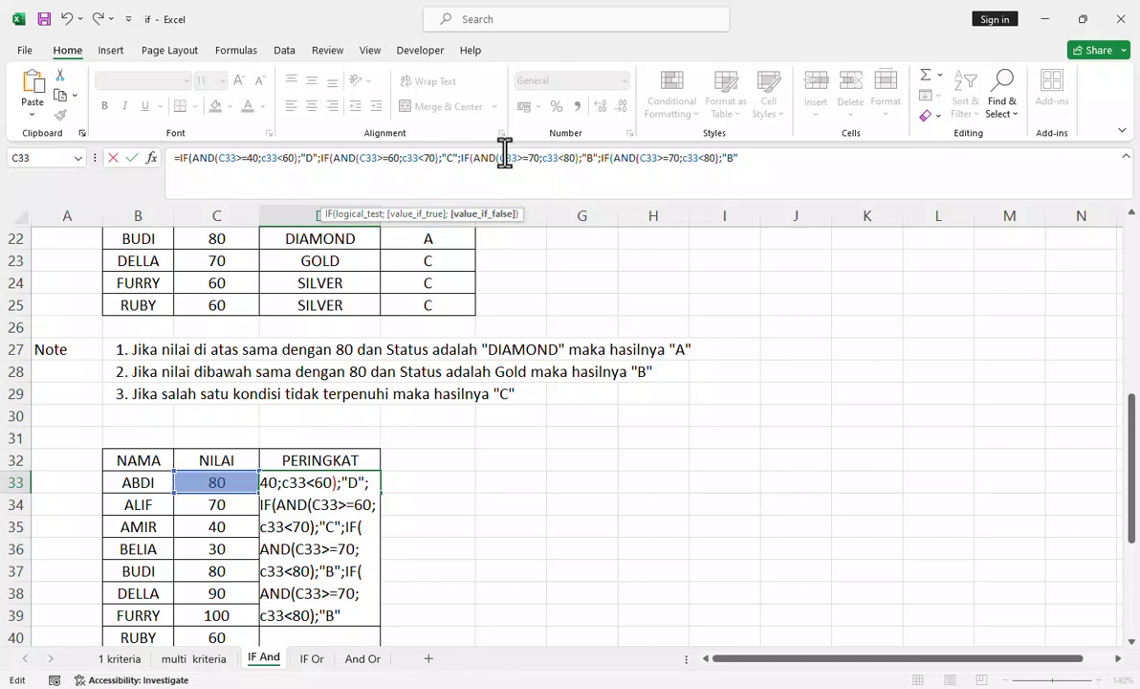
- Change the fourth IF's conditions to C33>=800 and c33<90 and its true result to "A"
left_click(673, 159)
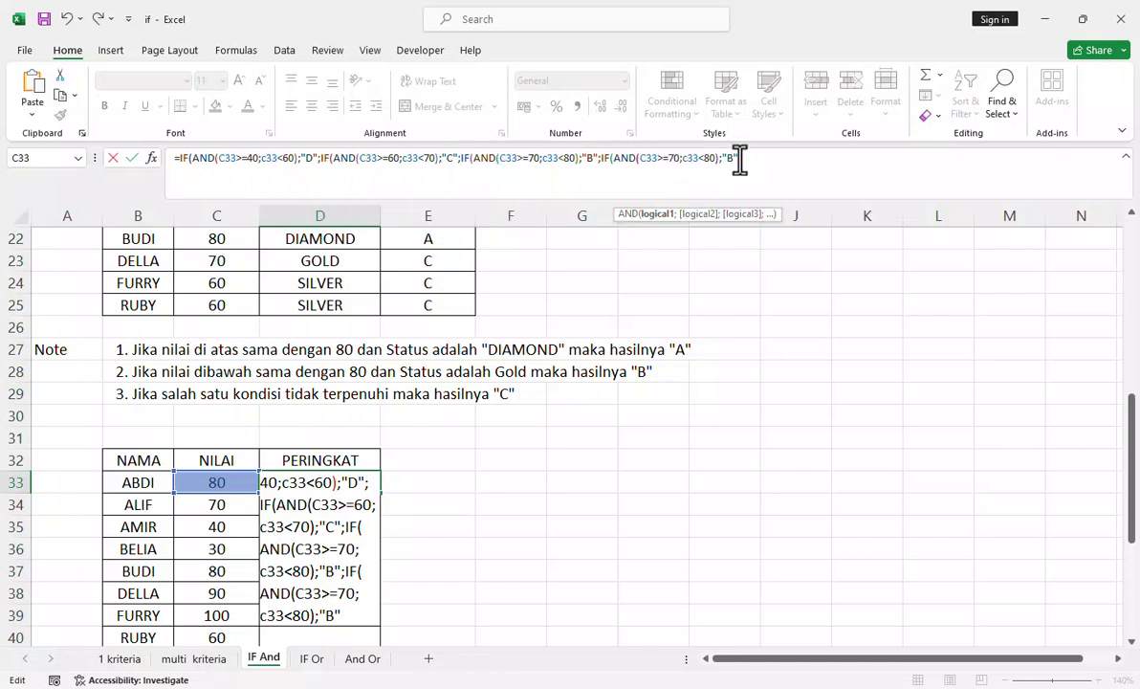
key("BackSpace")
type("80")
left_click(716, 160)
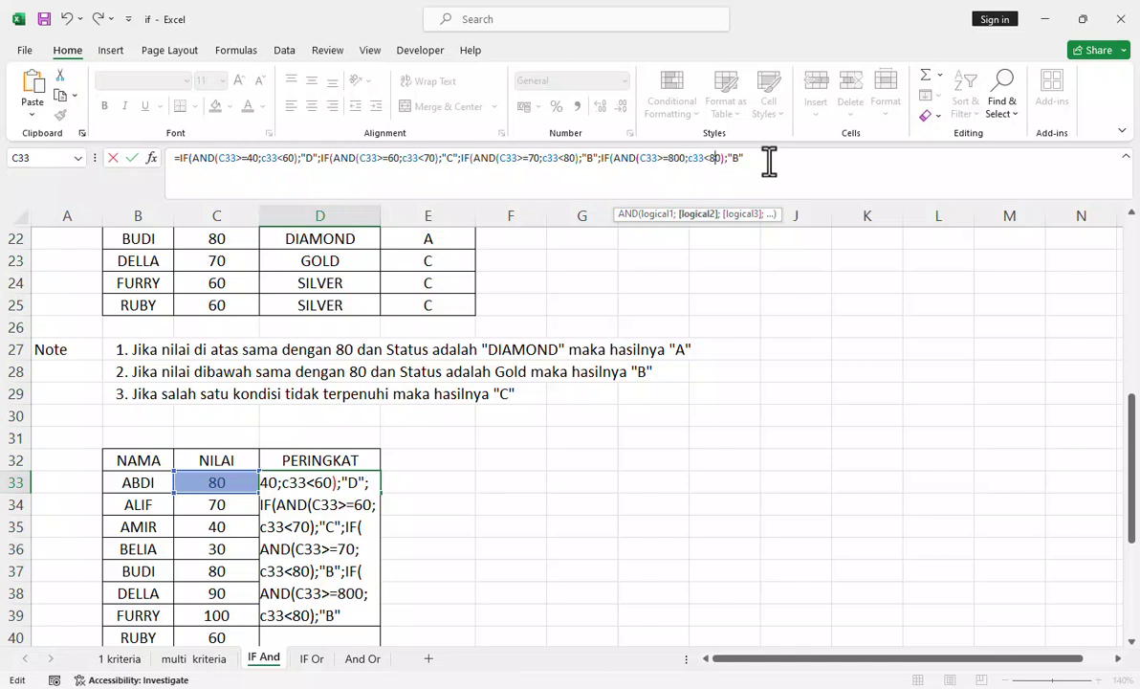
key("BackSpace")
type("9")
left_click(736, 157)
key("BackSpace")
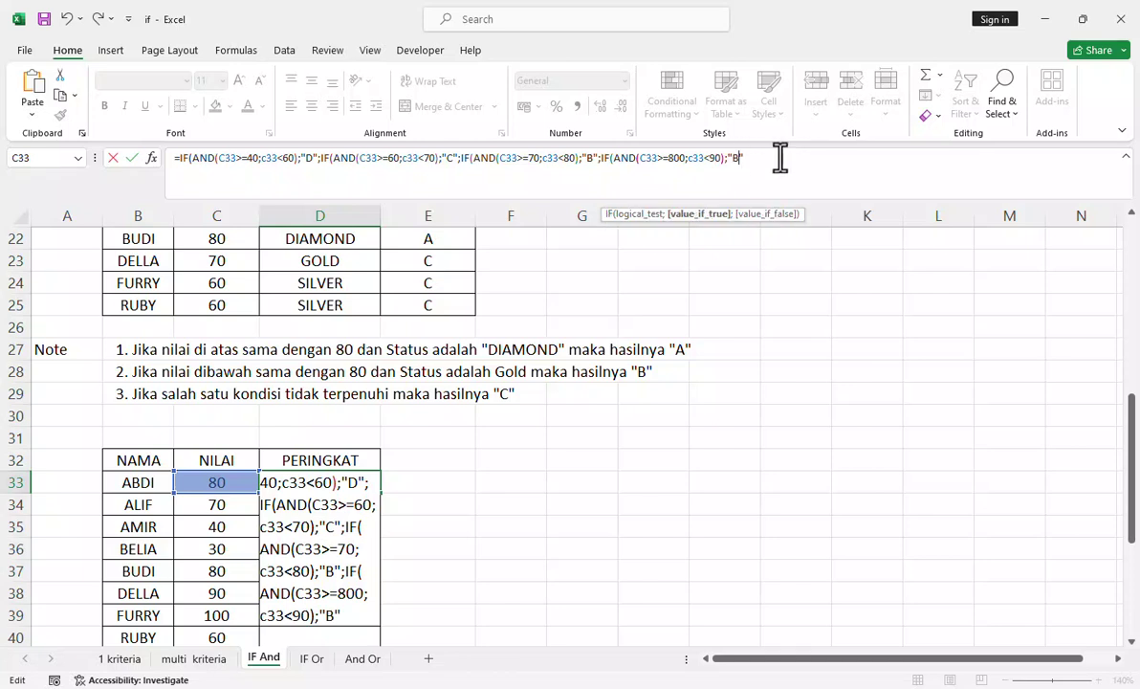
type("A")
- Append another copy of the IF segment as the fourth IF's false argument and set its conditions to C33>=90 and c33<=100
type(";IF(AND(C33>=70;c33<80);\"B\"")
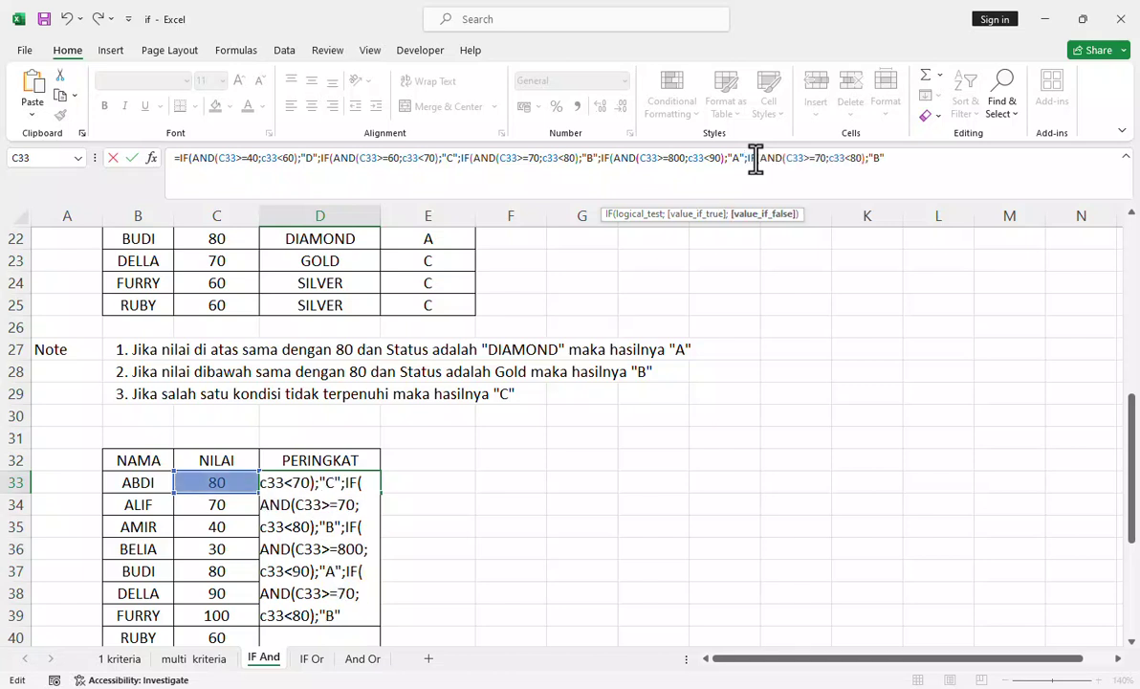
left_click(822, 158)
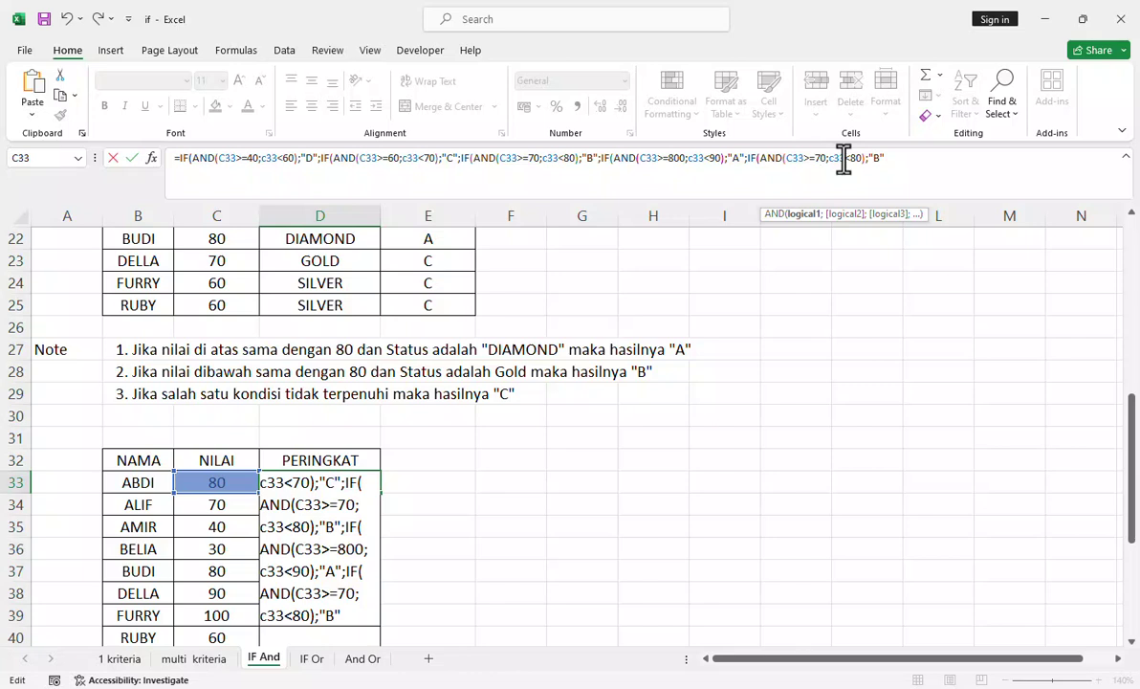
key("BackSpace")
type("9")
left_click(849, 159)
type("+")
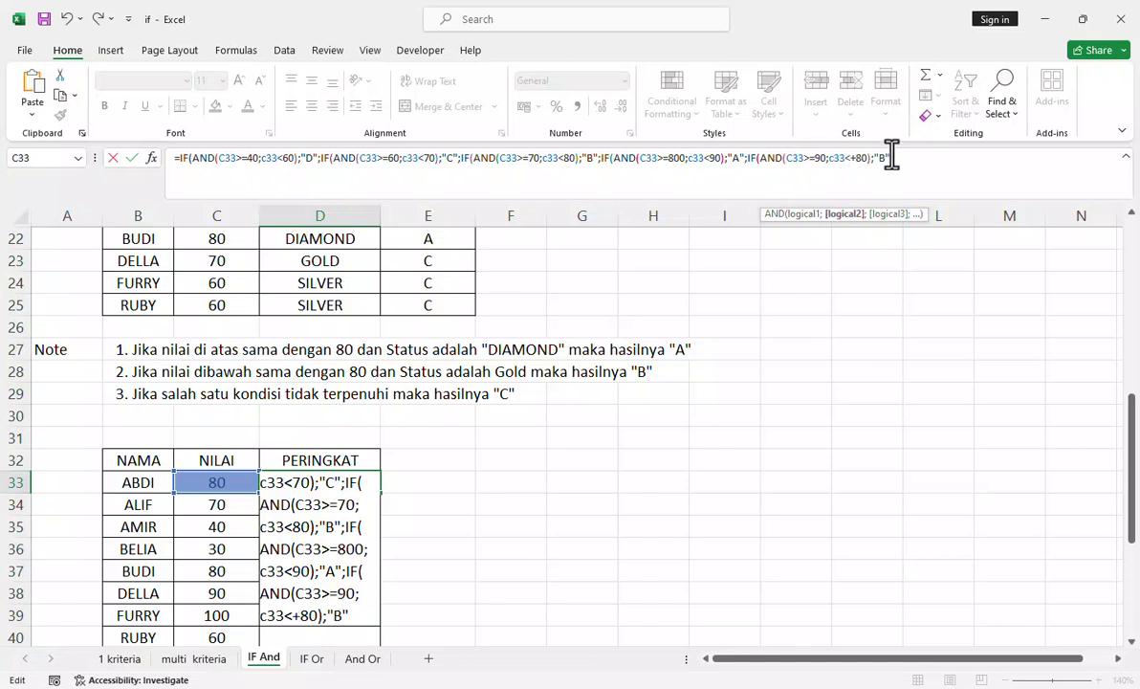
key("BackSpace")
type("=")
key("Delete")
type("10")
- Make the last IF return "A+" when true and "E" otherwise, then close all five IFs and commit the D33 formula
left_click(891, 159)
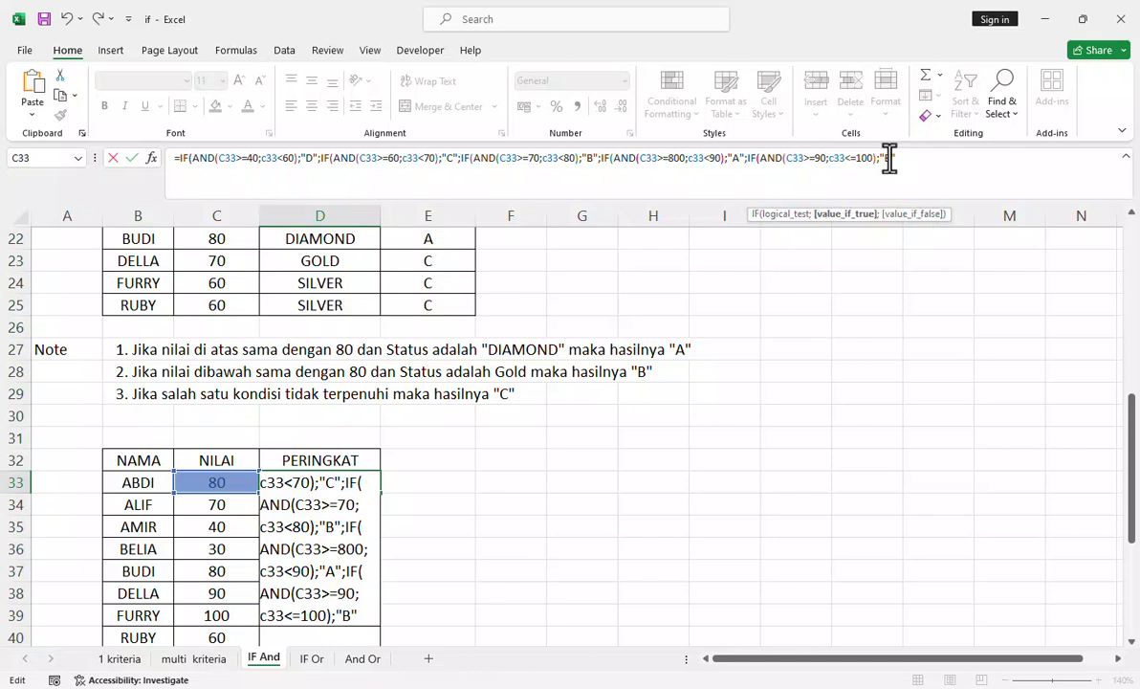
key("BackSpace")
type("A+")
type(";\"\"")
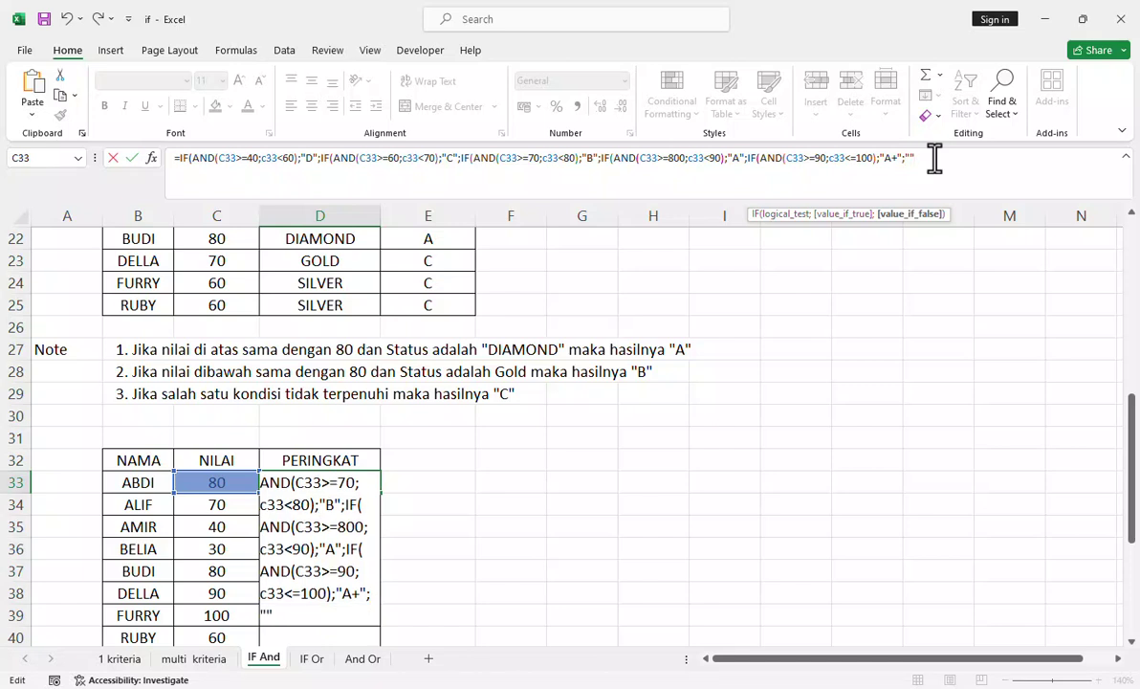
type("E")
type(")))))")
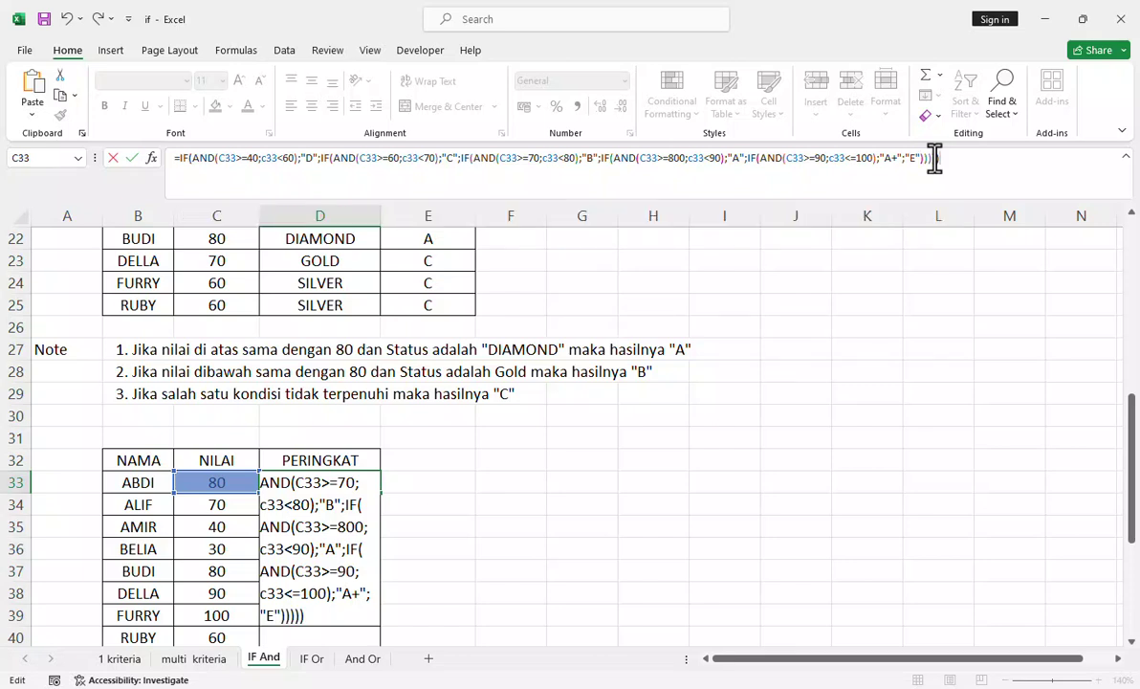
key("Return")
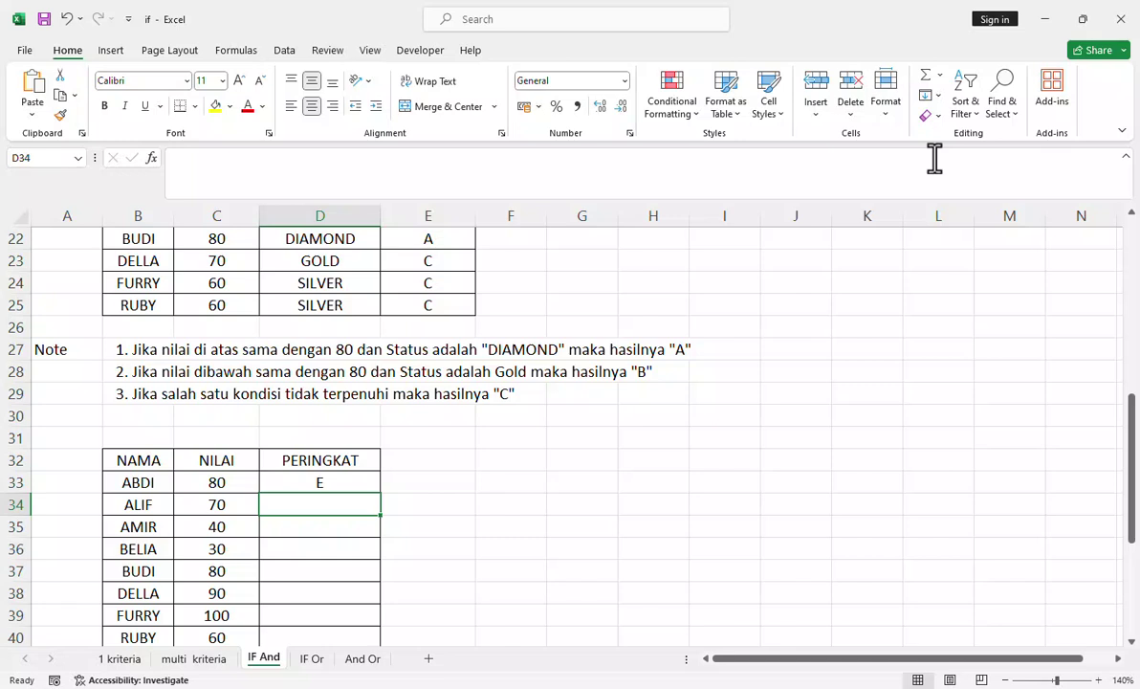
- Correct the fourth IF's lower limit in the D33 formula to C33>=80 and commit it
left_click(358, 482)
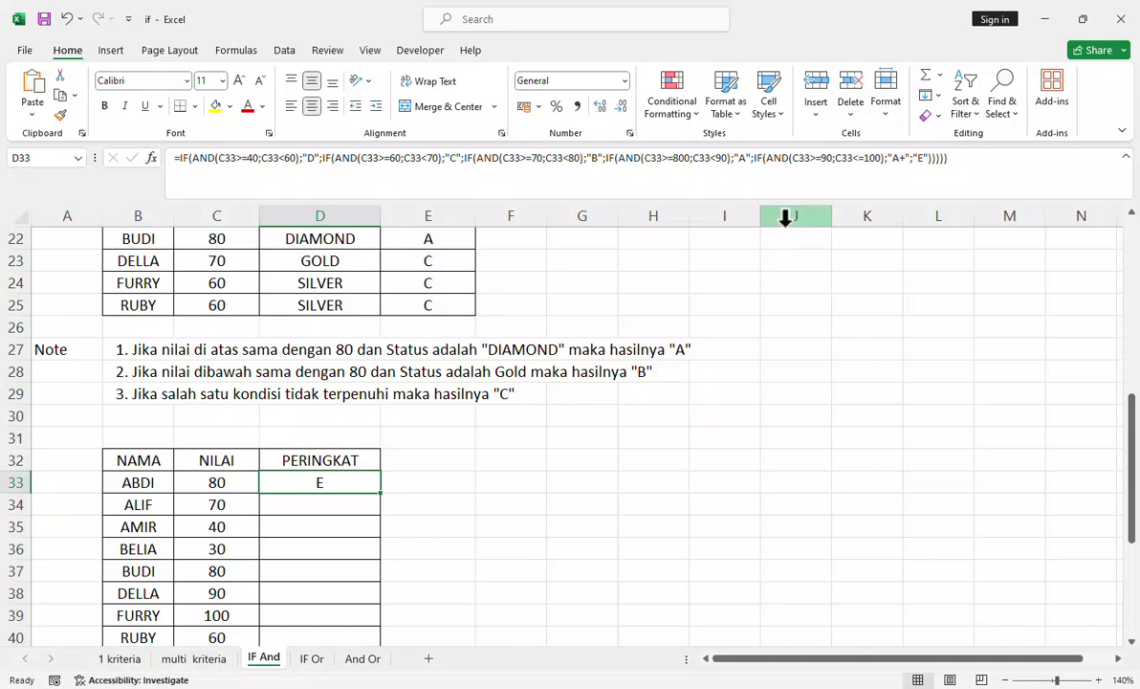
left_click(682, 159)
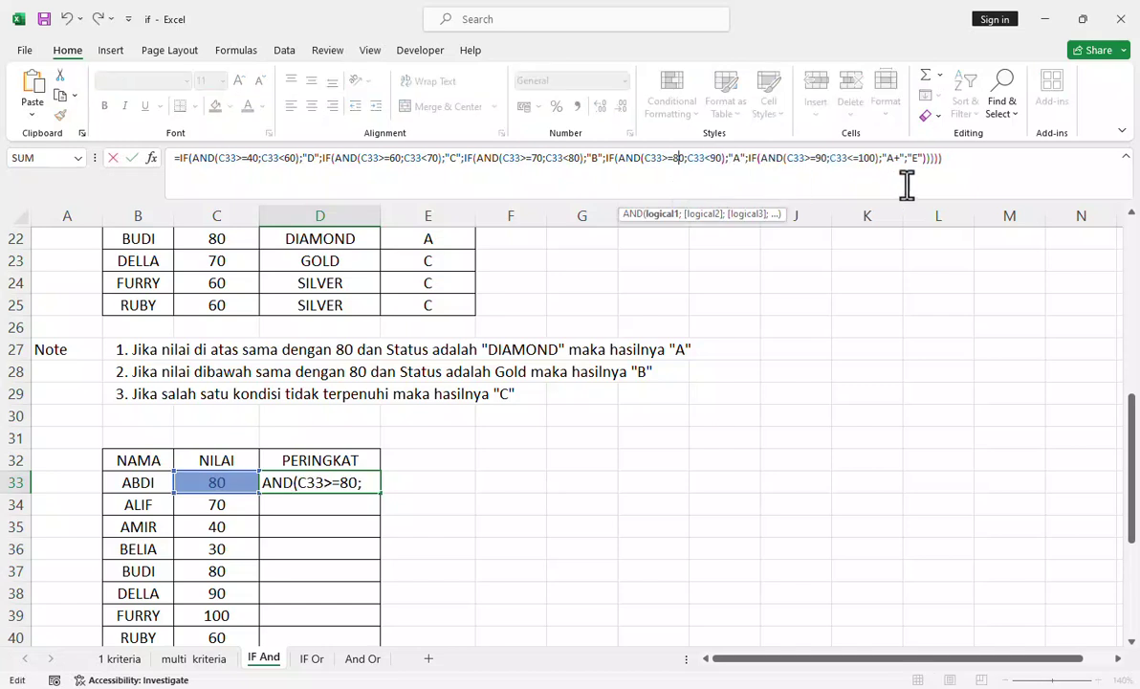
left_click(950, 163)
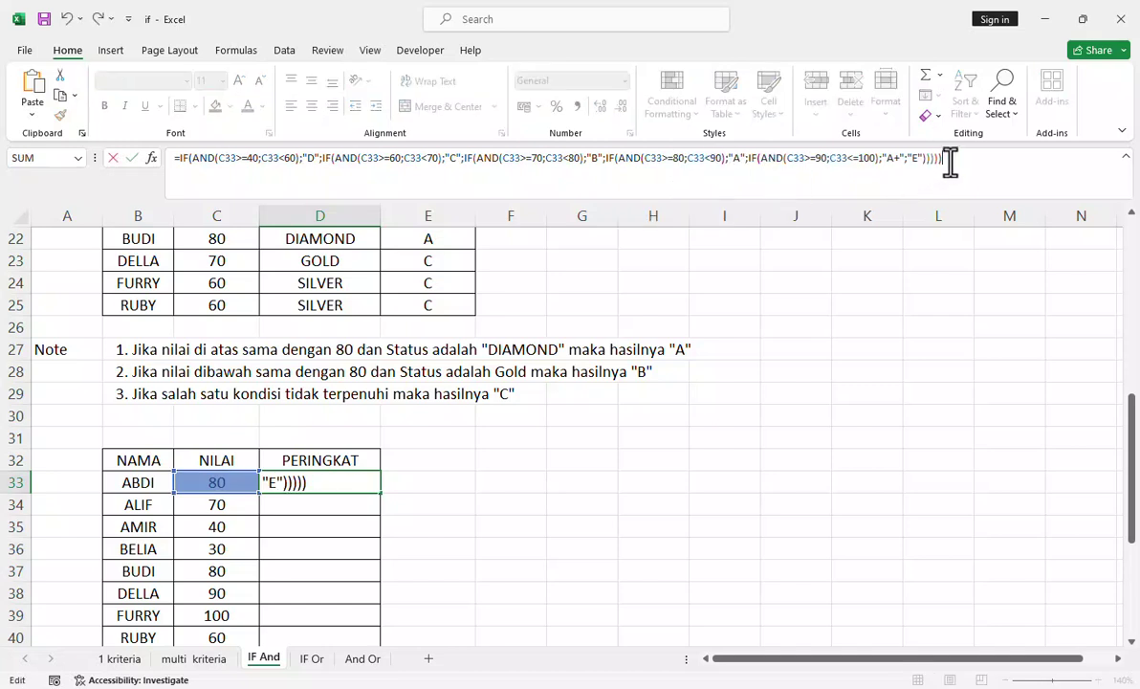
key("Return")
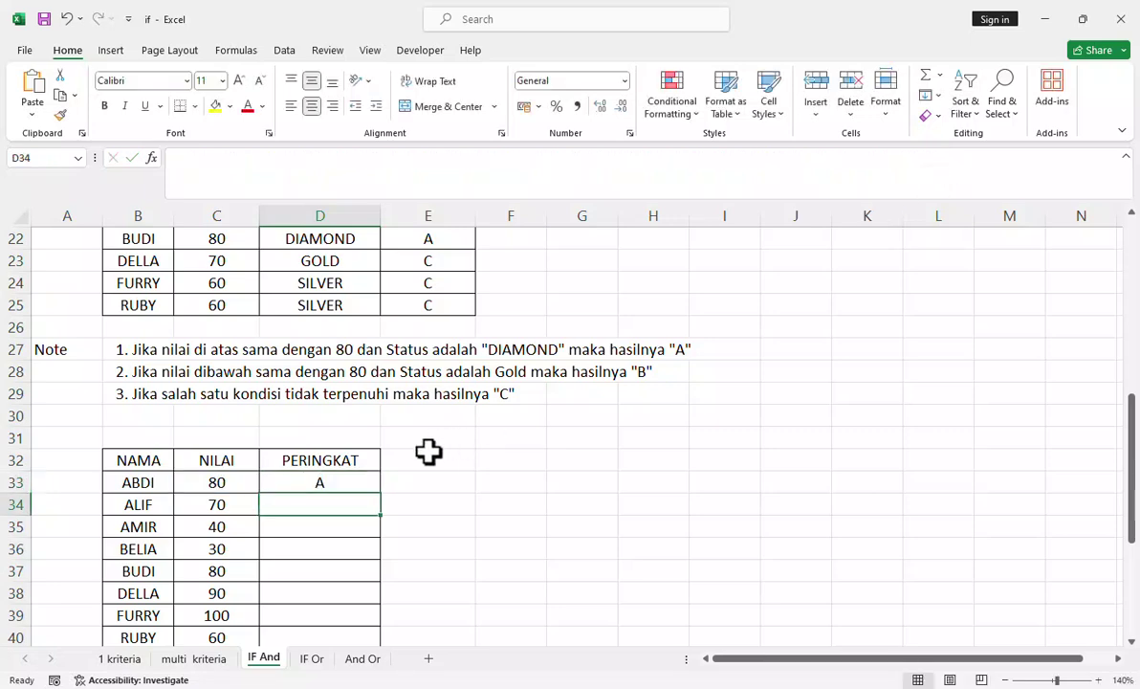
- Fill the D33 formula down the PERINGKAT column through D40
left_click(363, 476)
scroll(381, 483, "down", 2)
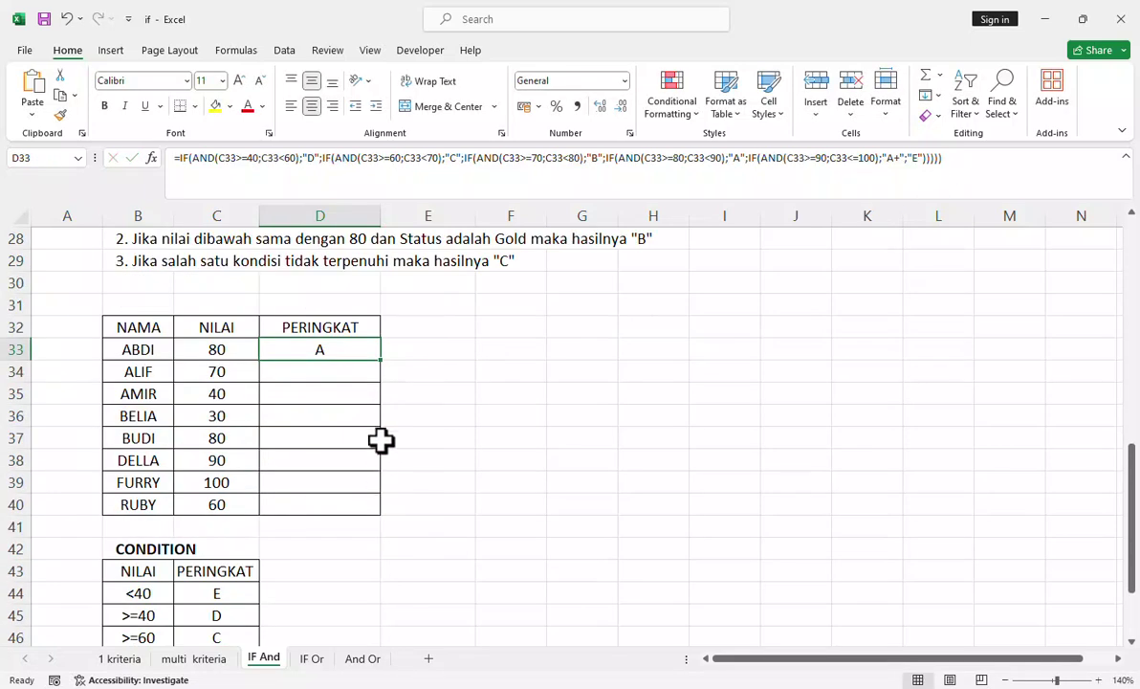
double_click(380, 361)
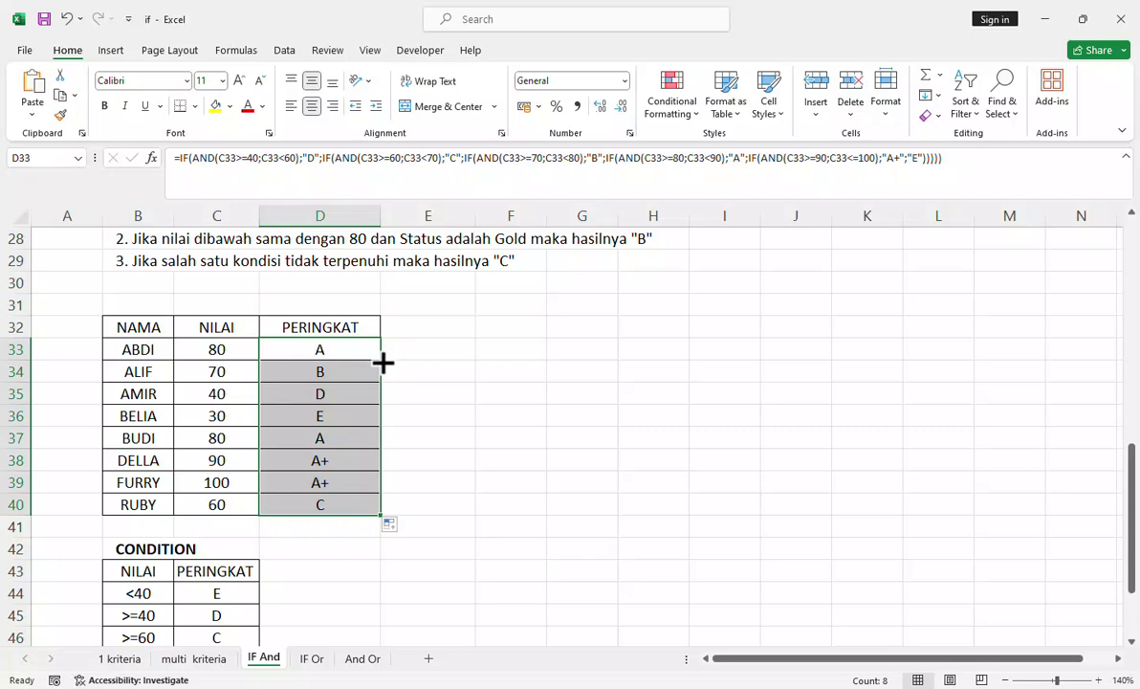
- Review the nested IF formula in D33 against the limits in the CONDITION table
scroll(383, 361, "up", 2)
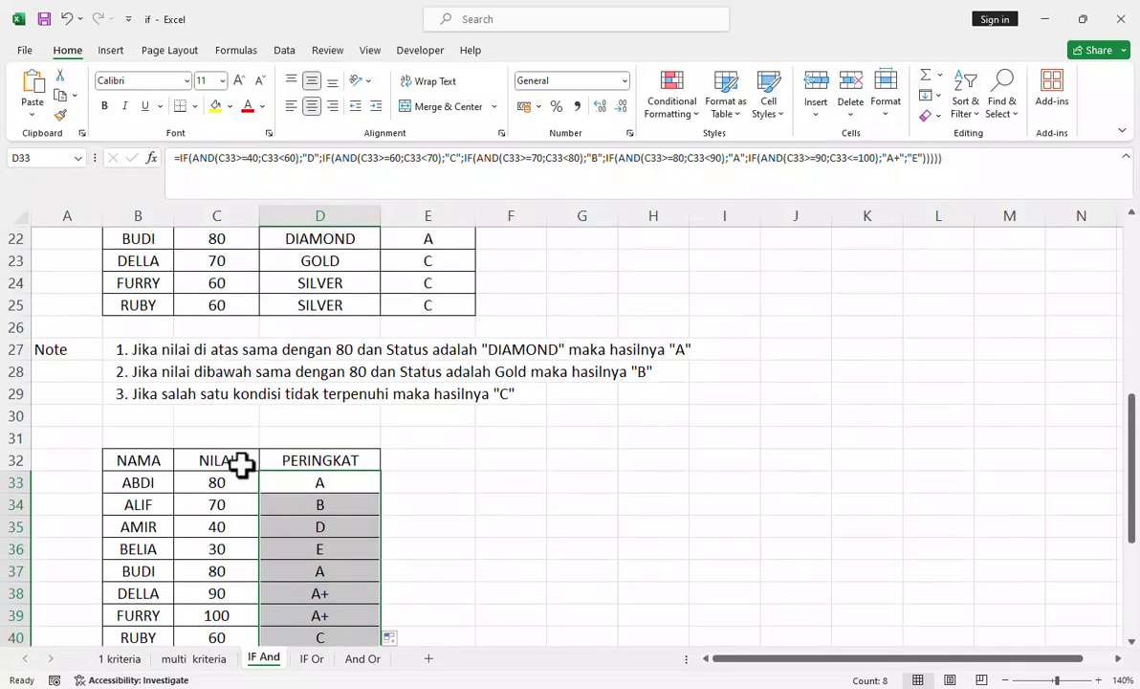
left_click(274, 479)
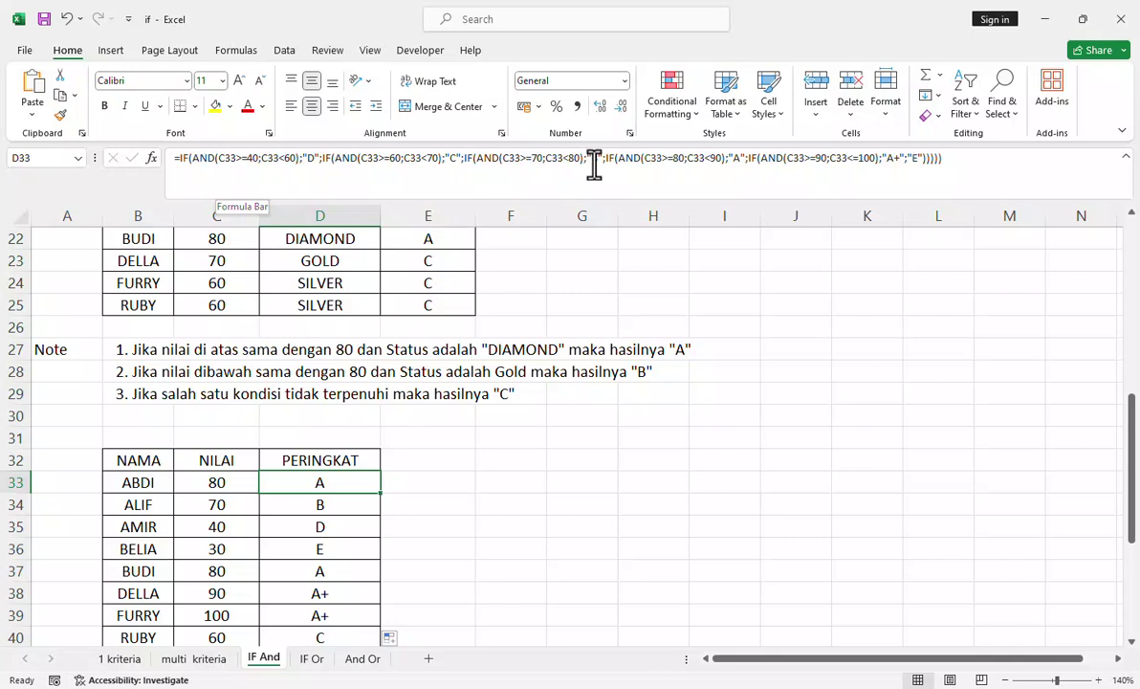
left_click(658, 162)
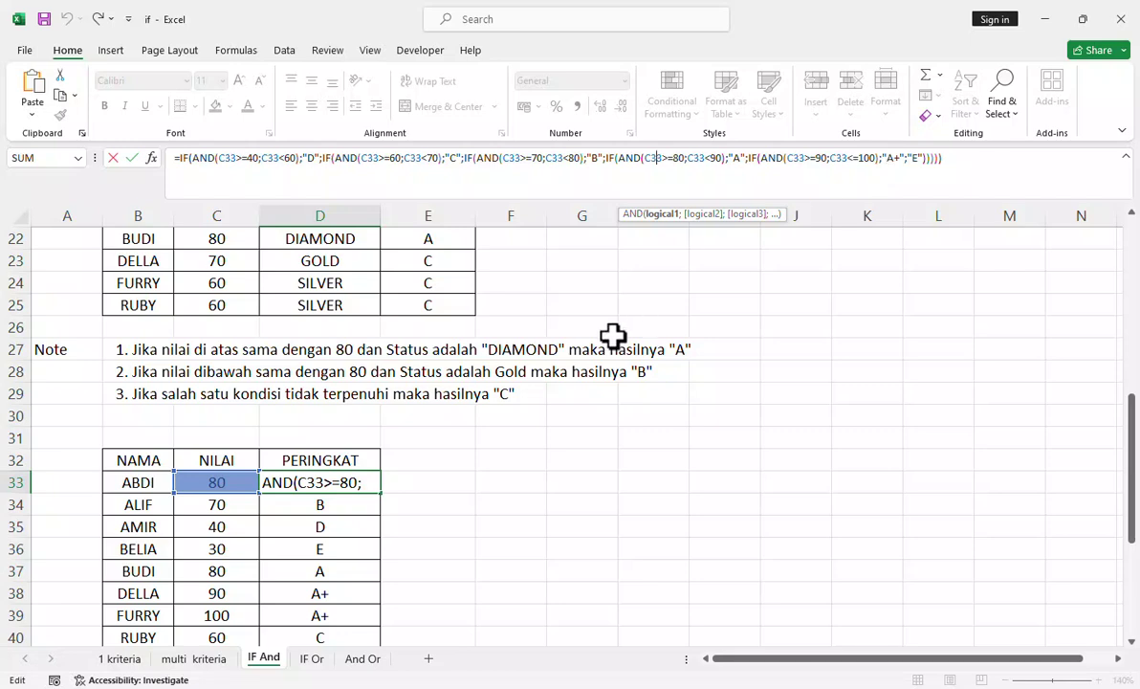
key("Escape")
scroll(377, 450, "down", 5)
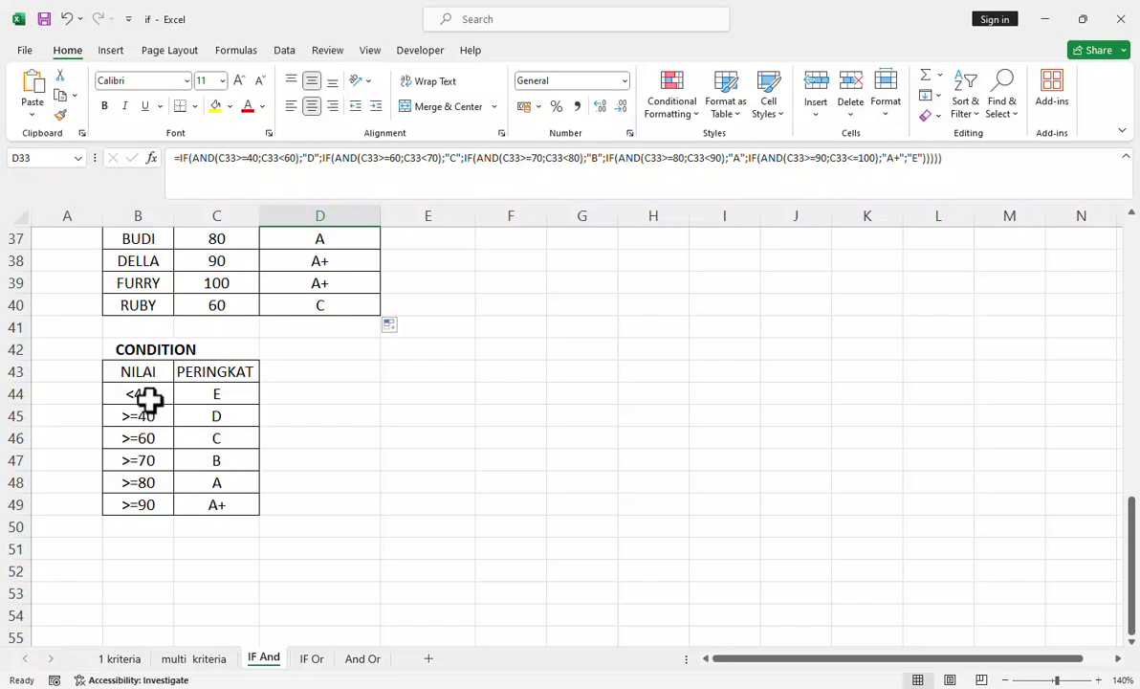
scroll(312, 427, "down", 1)
scroll(313, 427, "up", 1)
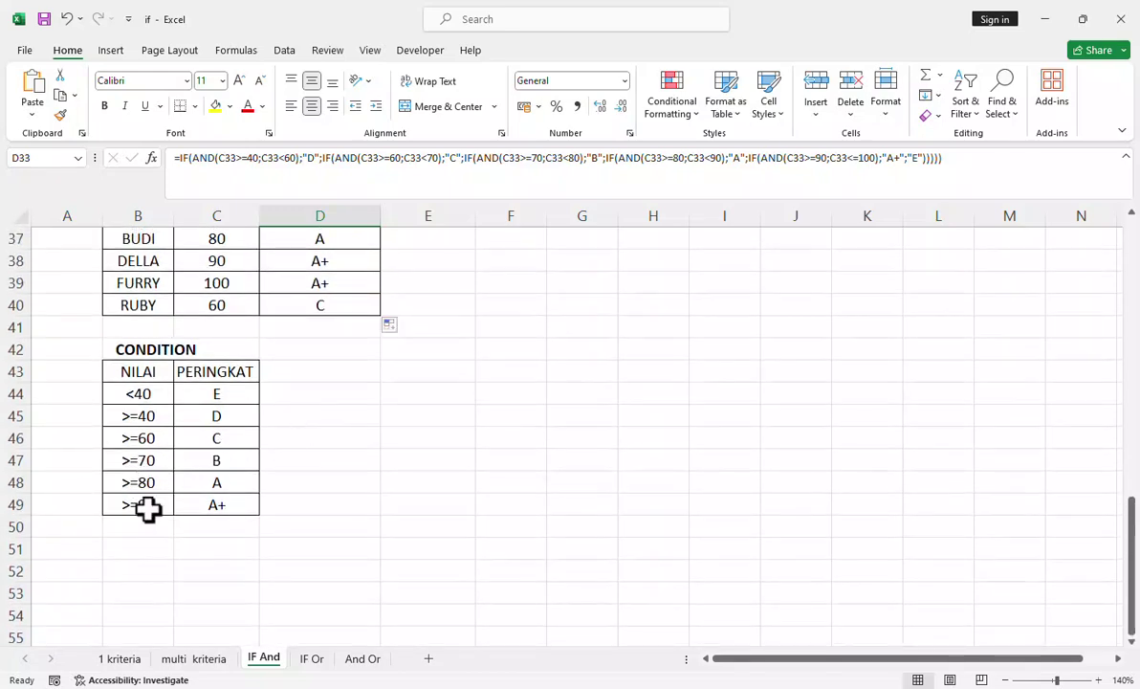
scroll(369, 430, "up", 4)
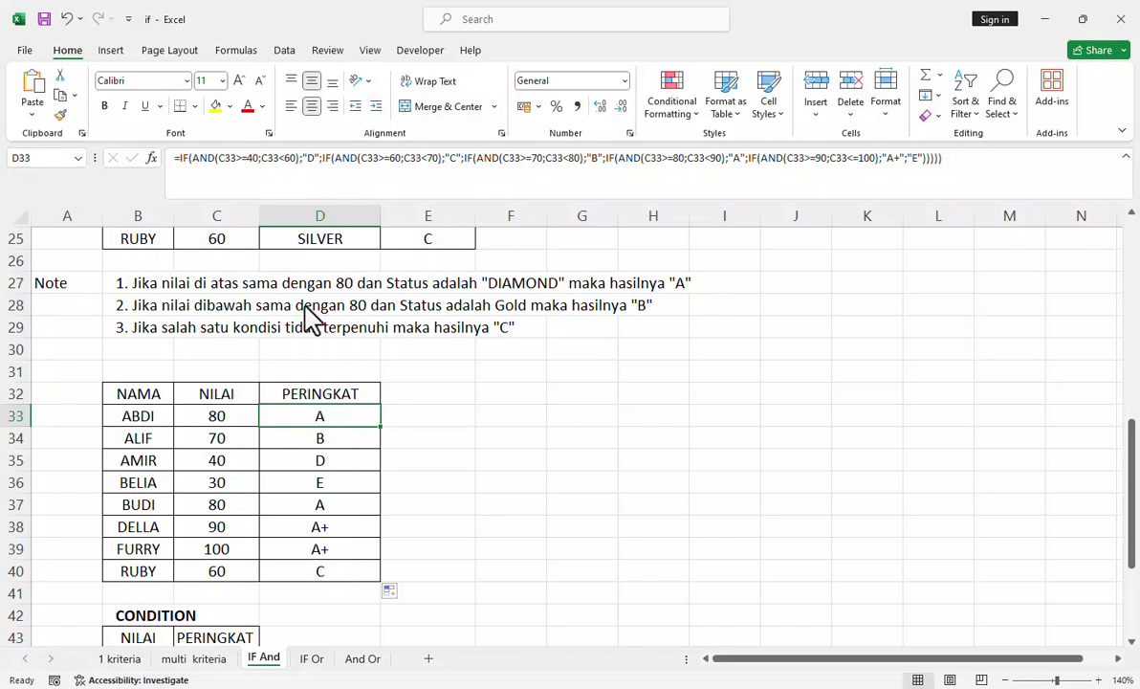
- Start a formula in E4 of the IF Or sheet with an OR function nested as IF's logical test
left_click(316, 660)
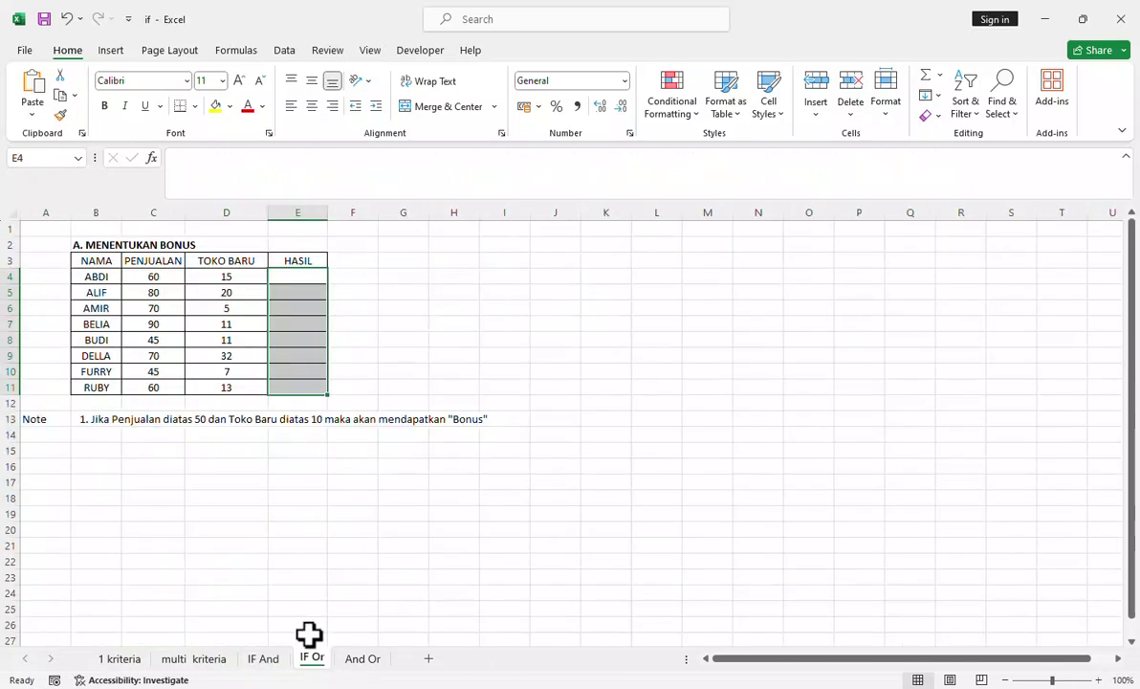
left_click(293, 274)
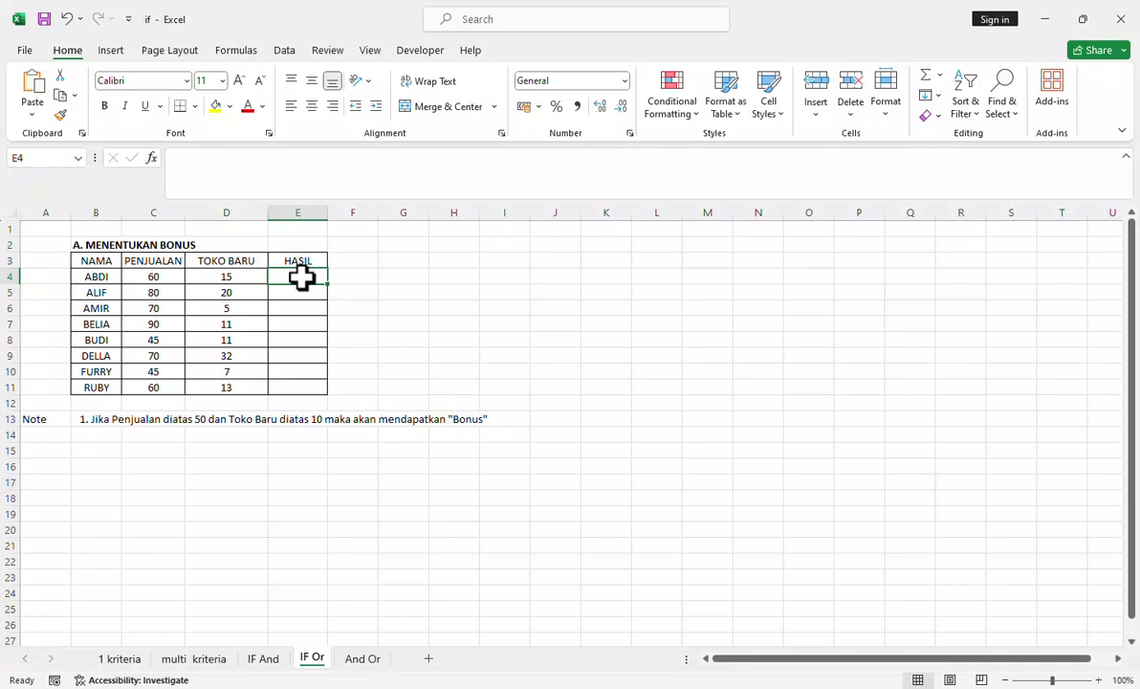
type("+")
key("BackSpace")
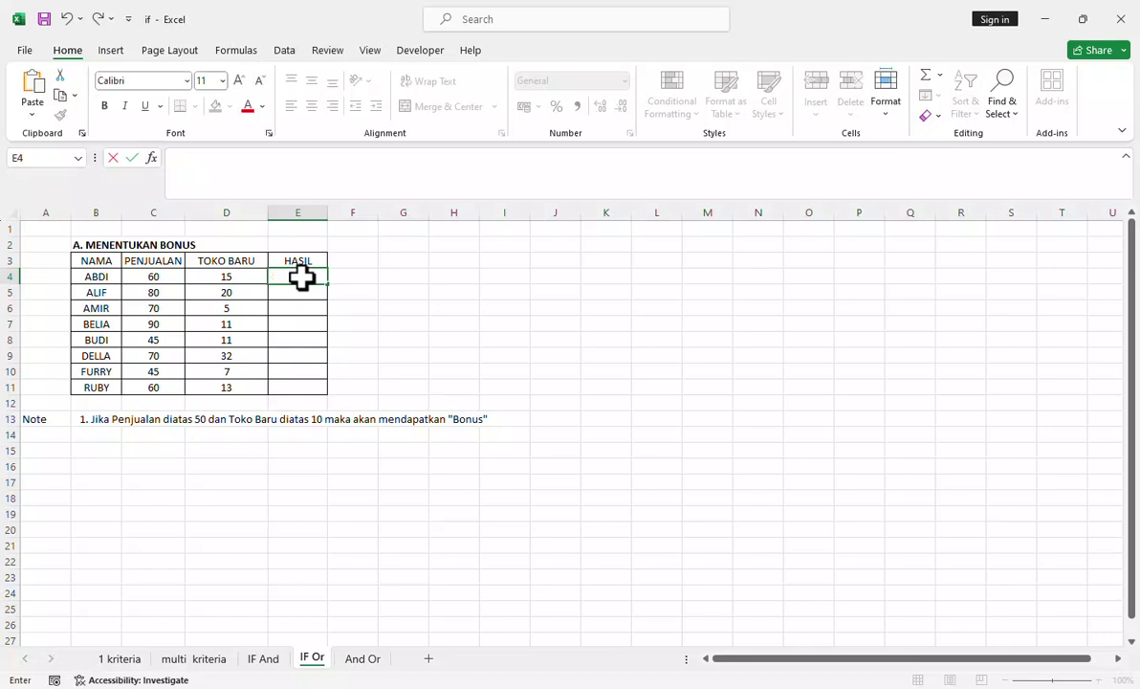
type("=if")
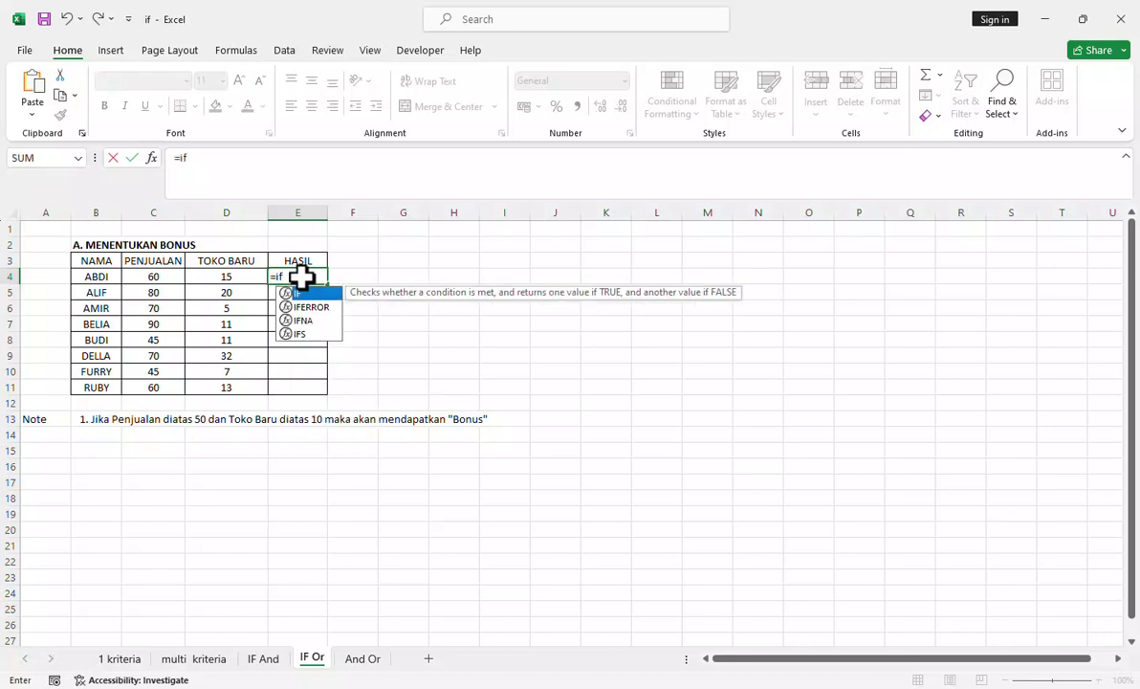
key("Tab")
type("or")
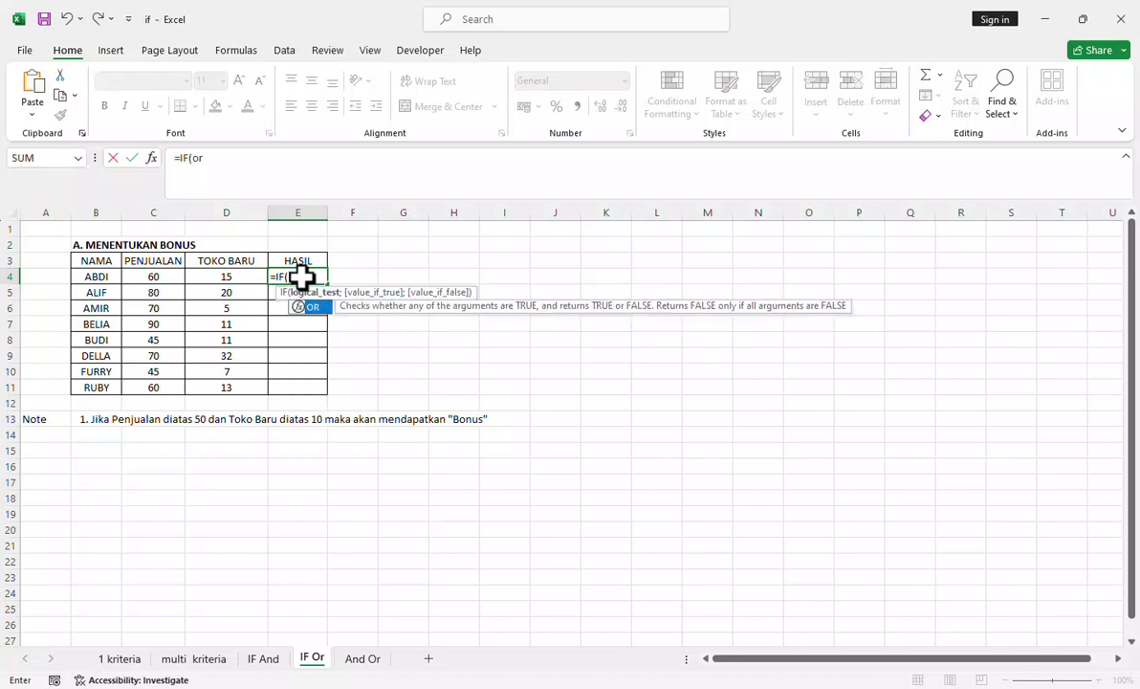
key("Tab")
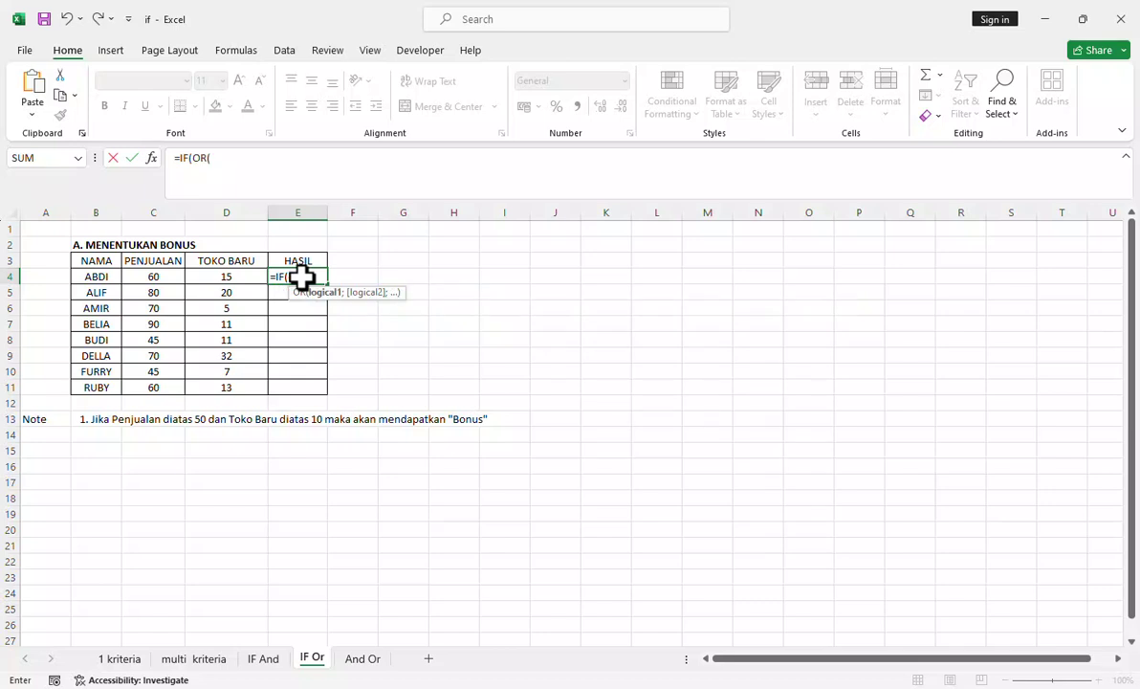
- Add the conditions C4>50 and D4>10 to the OR function and close it
left_click(153, 277)
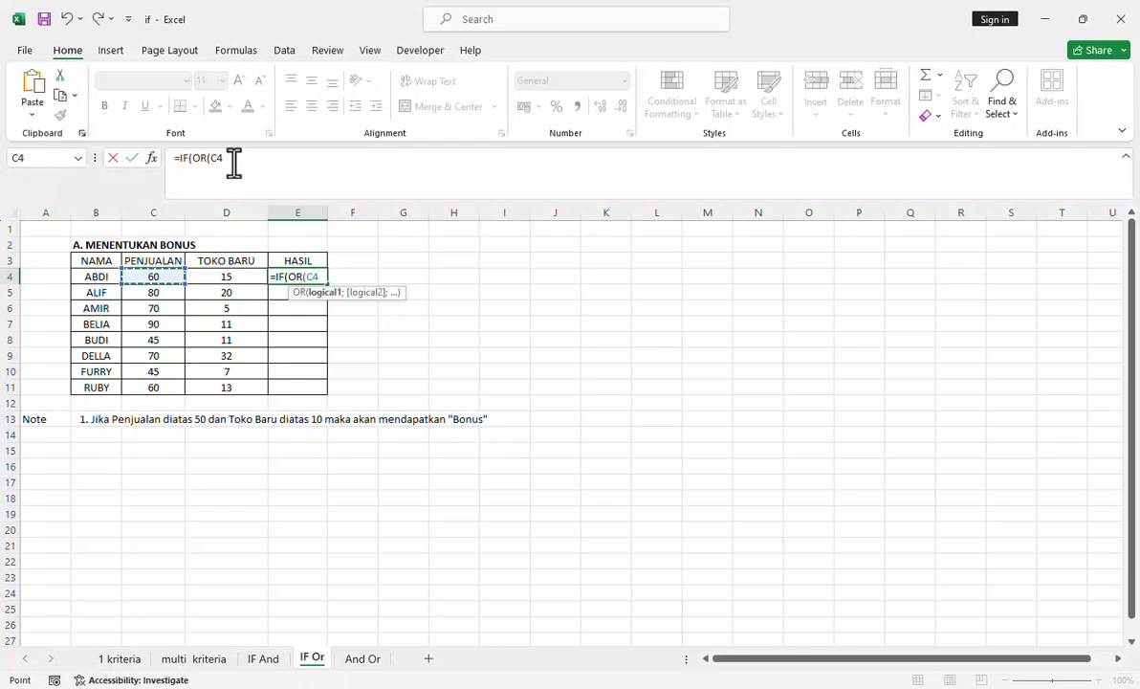
type(">")
type("50;")
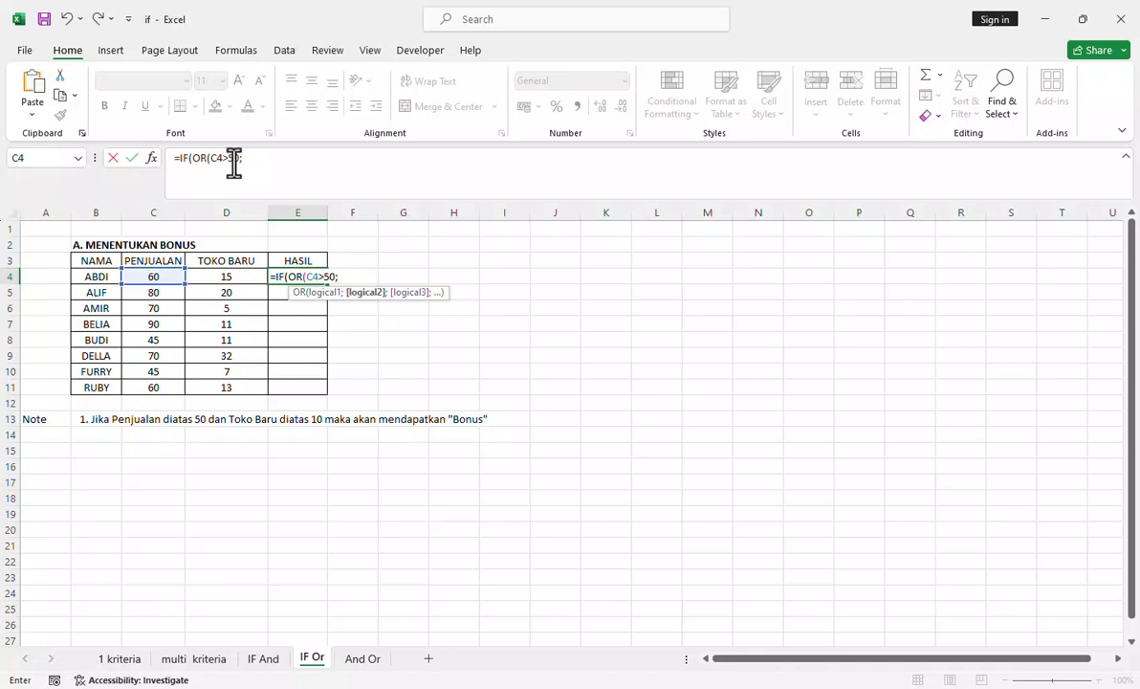
left_click(232, 276)
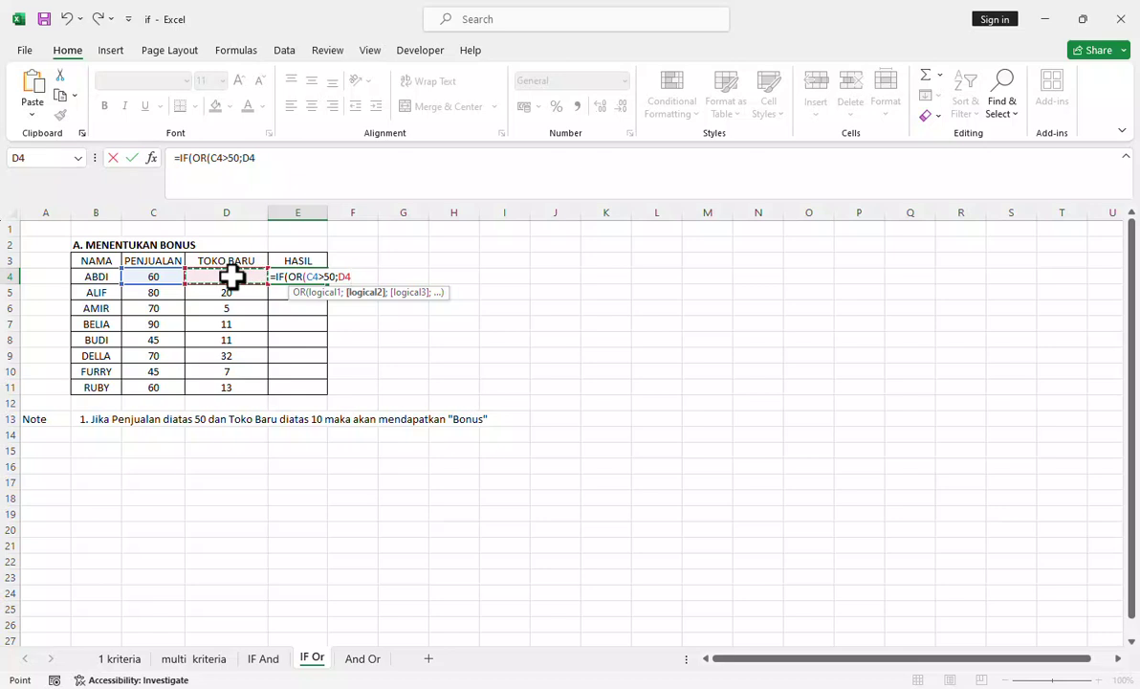
type(">10)")
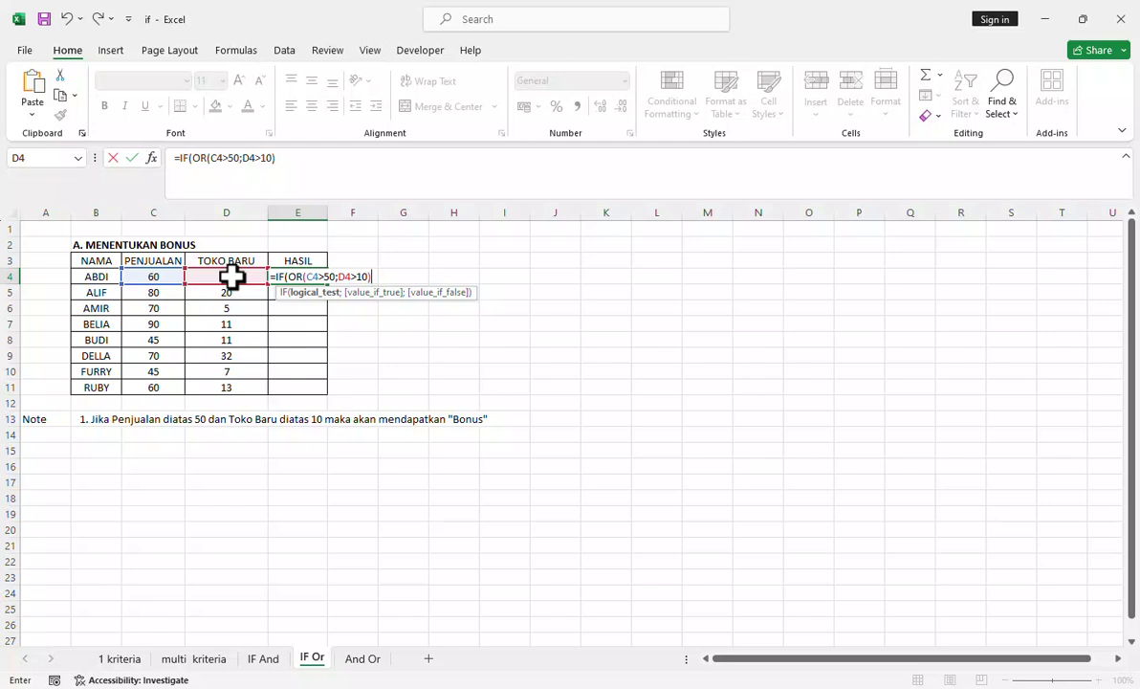
- Make the IF return "Bonus" when true and "No Bonus" otherwise, then close and commit the E4 formula
type(";")
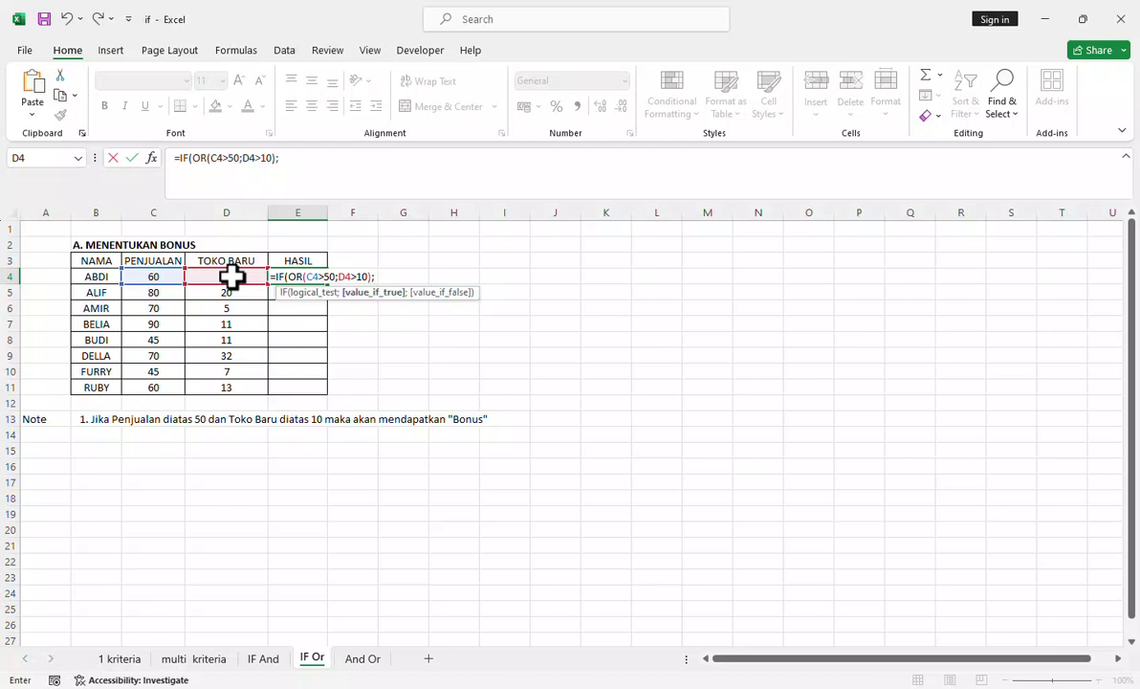
type("\"\"")
left_click(282, 159)
type("Bon")
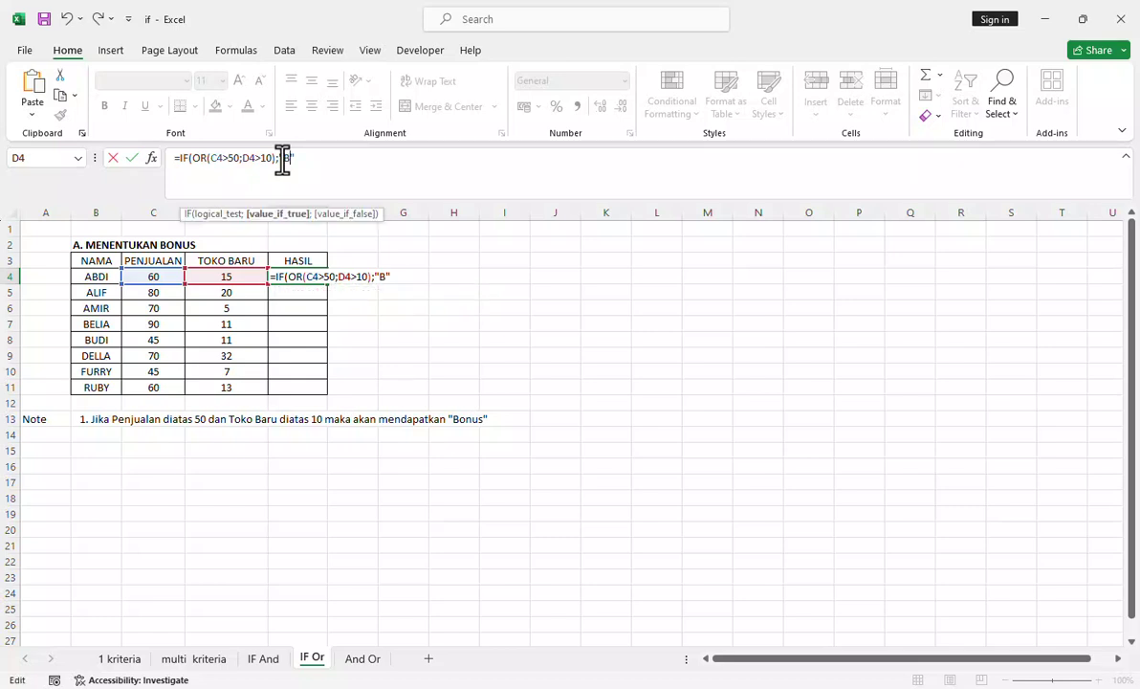
type("us")
type(";")
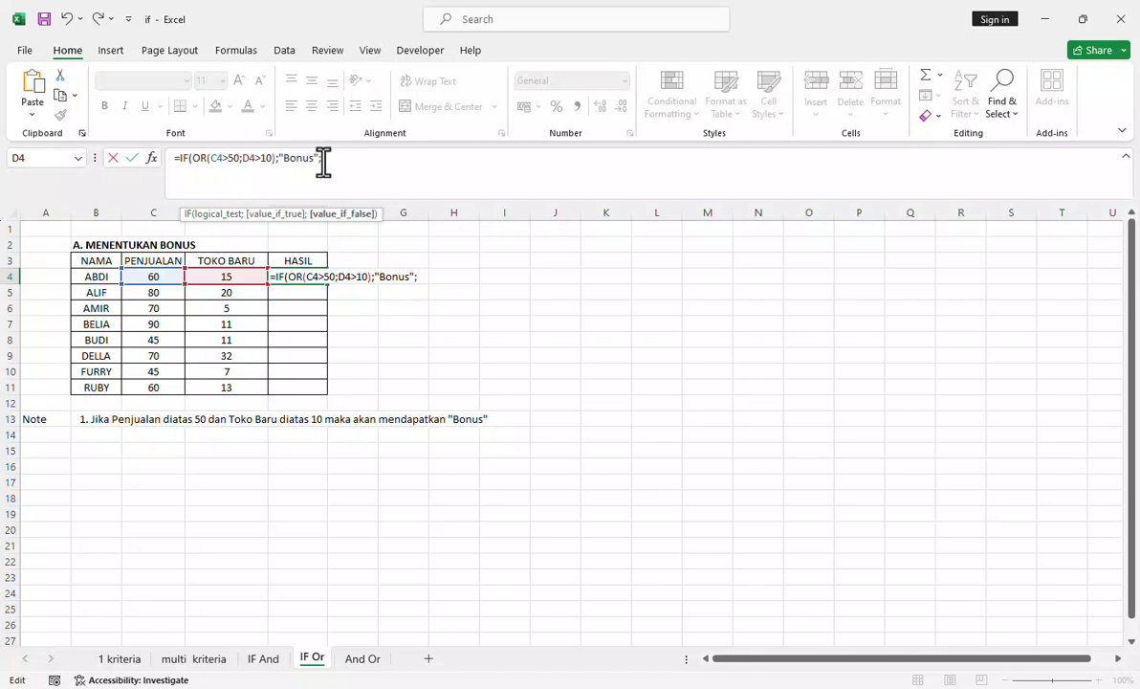
type("\"\"No Bonus)")
key("Return")
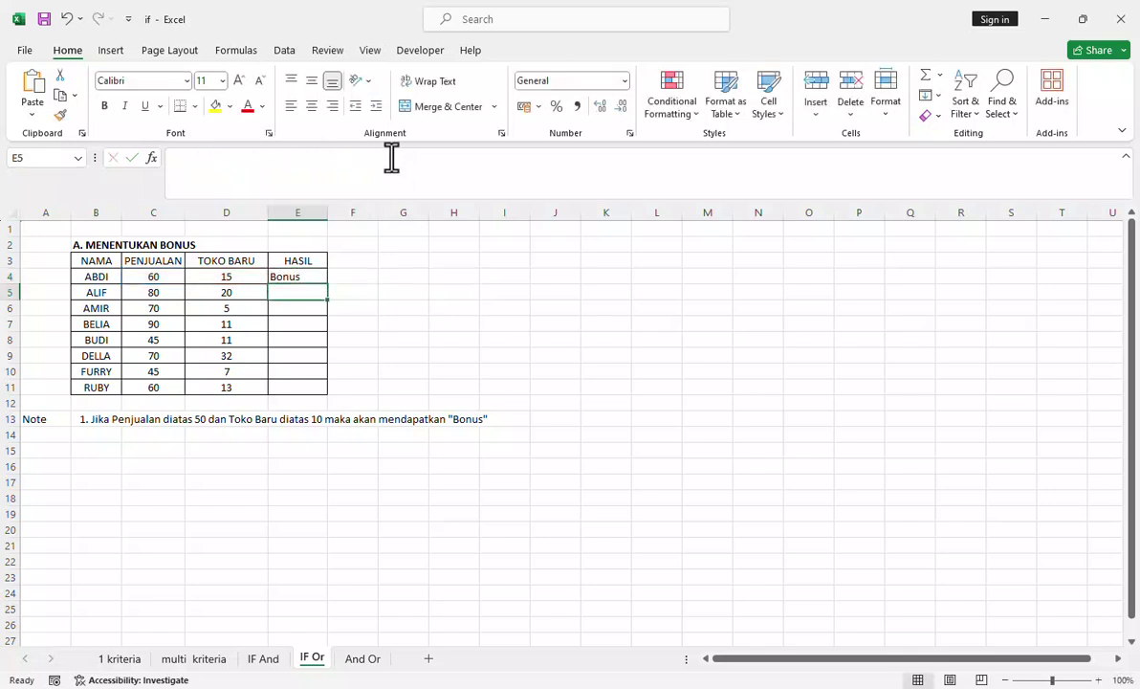
- Fill the E4 formula down the HASIL column through E11
left_click(304, 276)
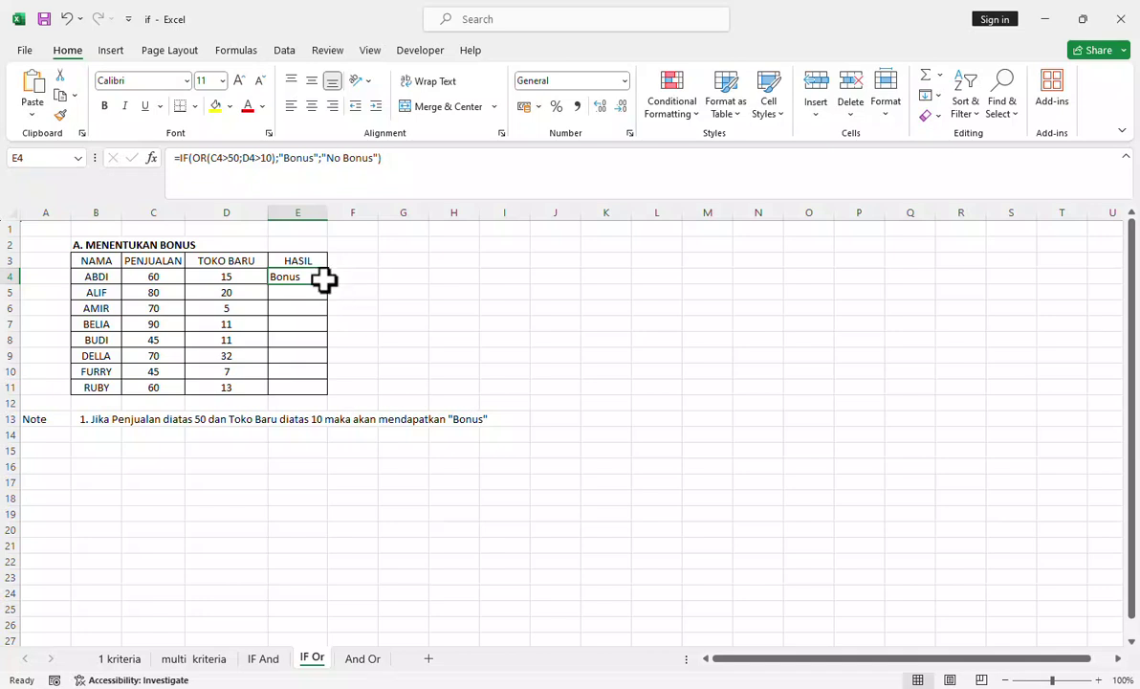
double_click(327, 283)
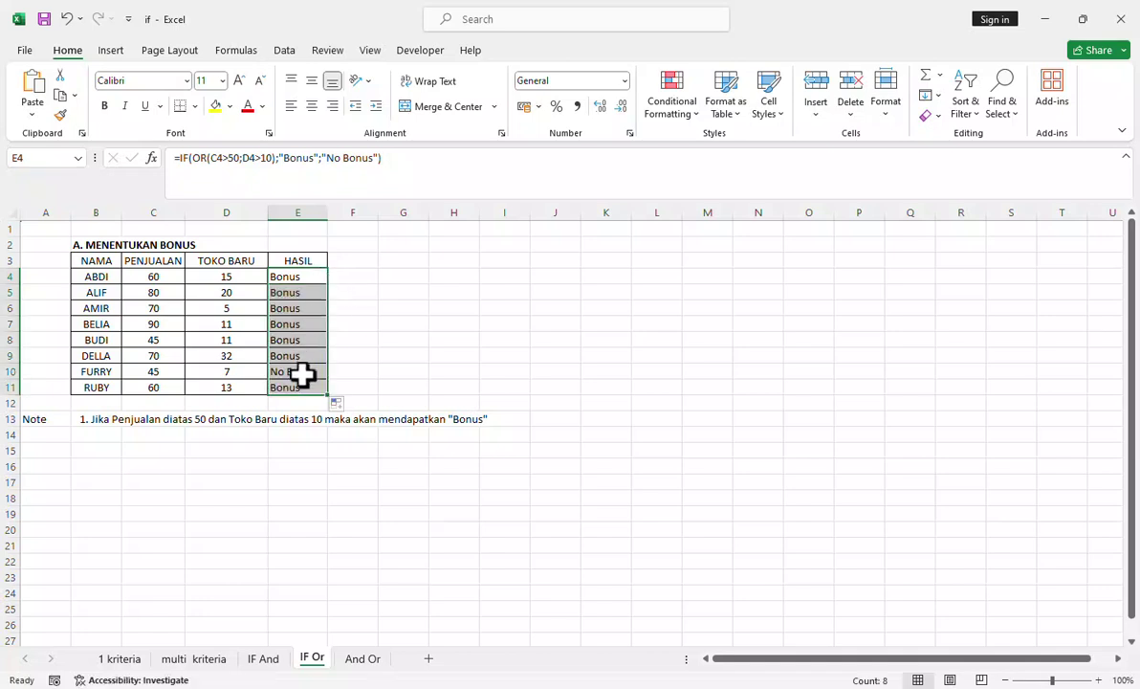
left_click(303, 372)
left_click(304, 277)
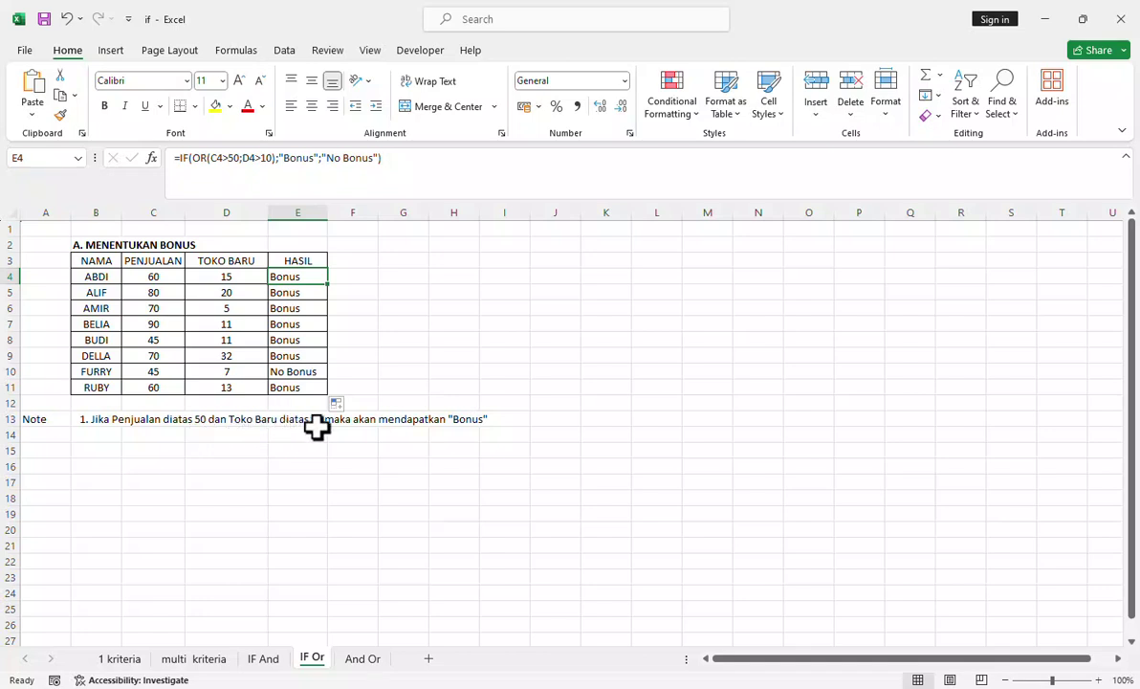
- Test the OR formula by changing the PENJUALAN value in C10 to 50 and to 60
left_click(158, 277)
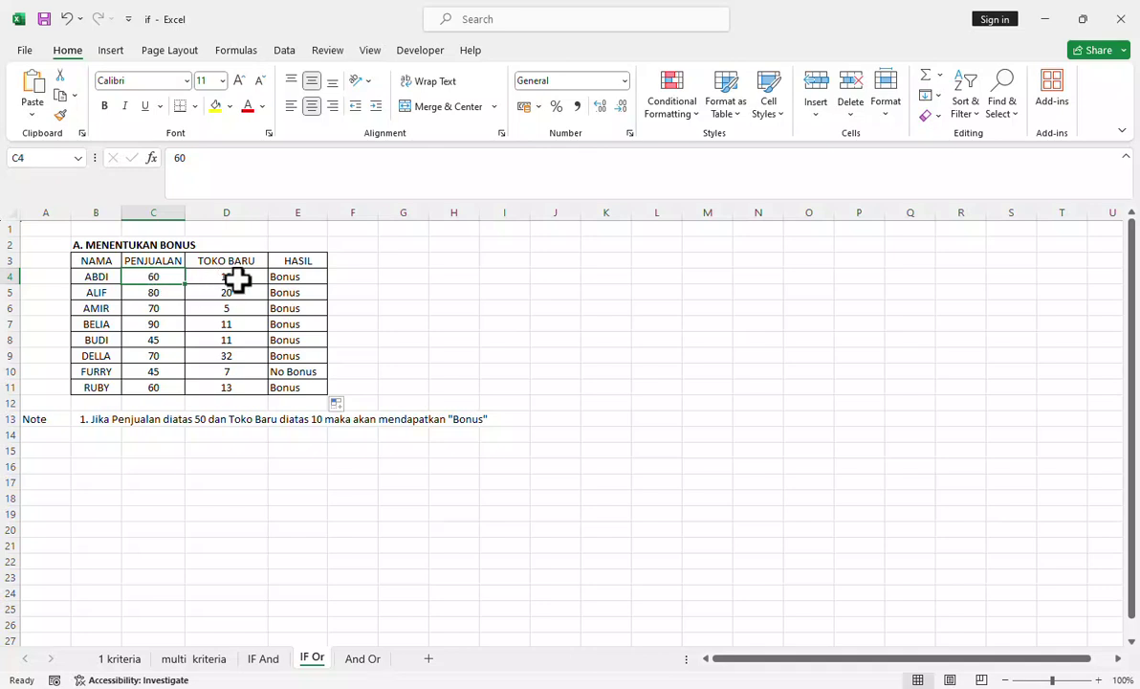
left_click(237, 279)
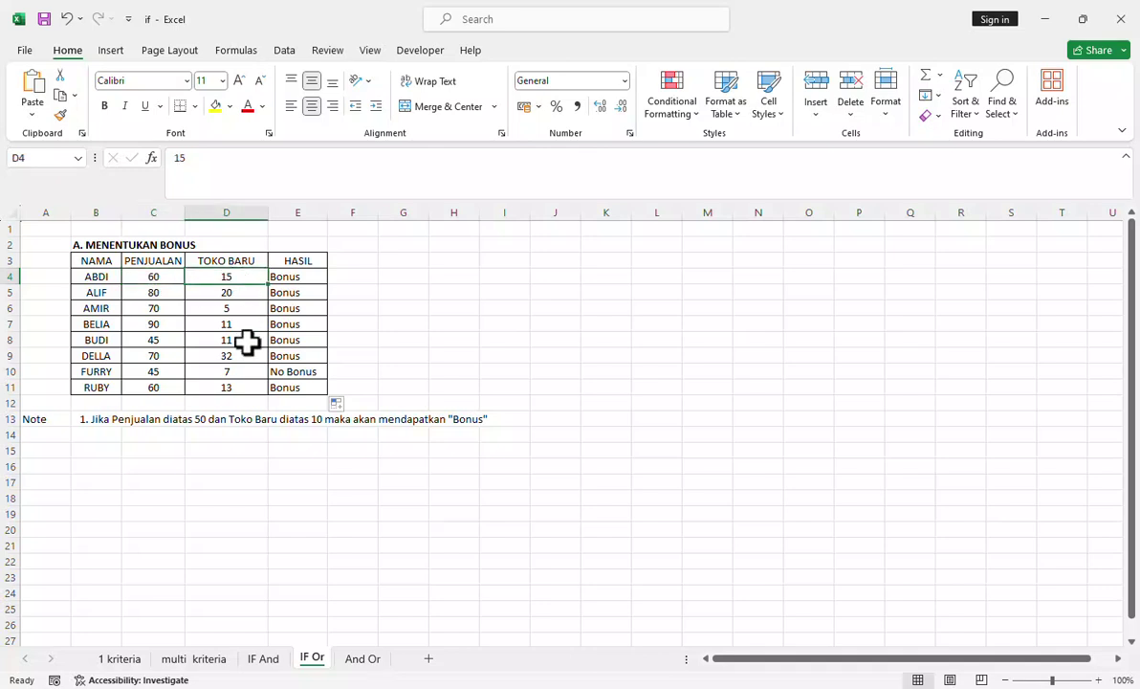
left_click(233, 373)
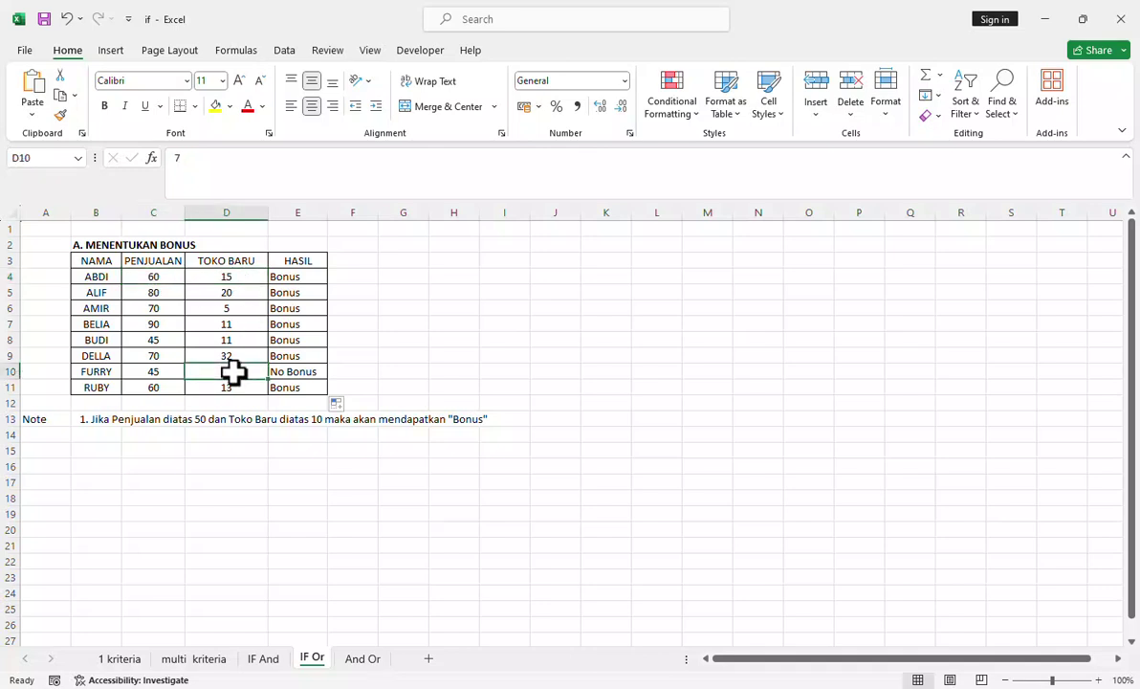
left_click(169, 373)
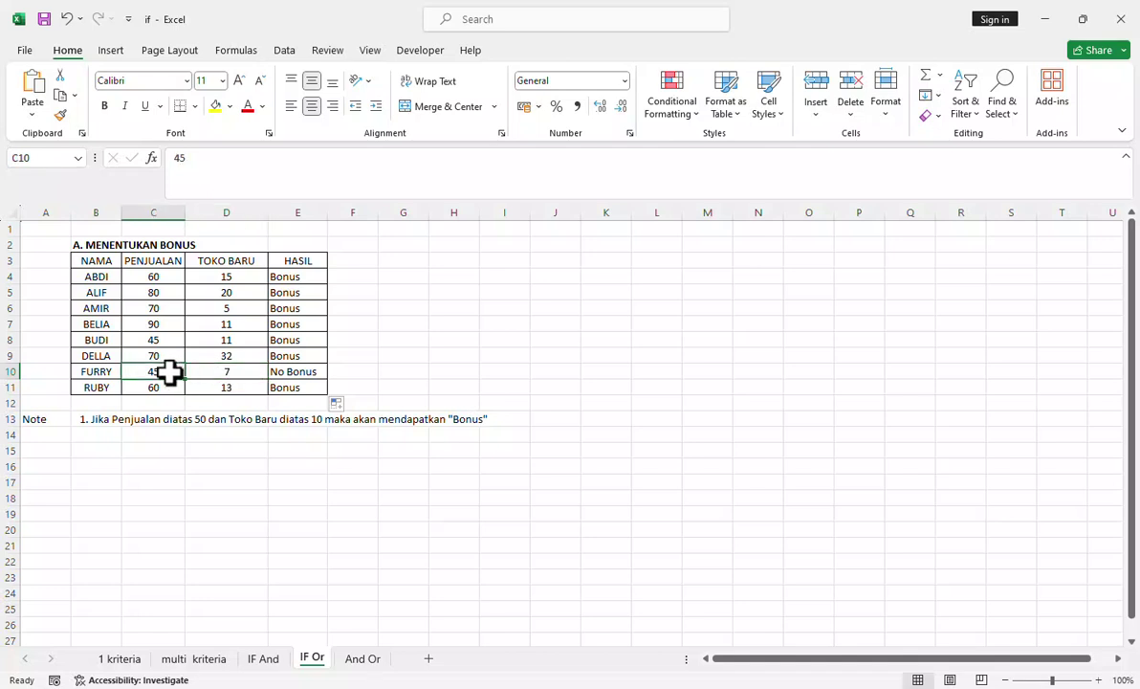
type("50")
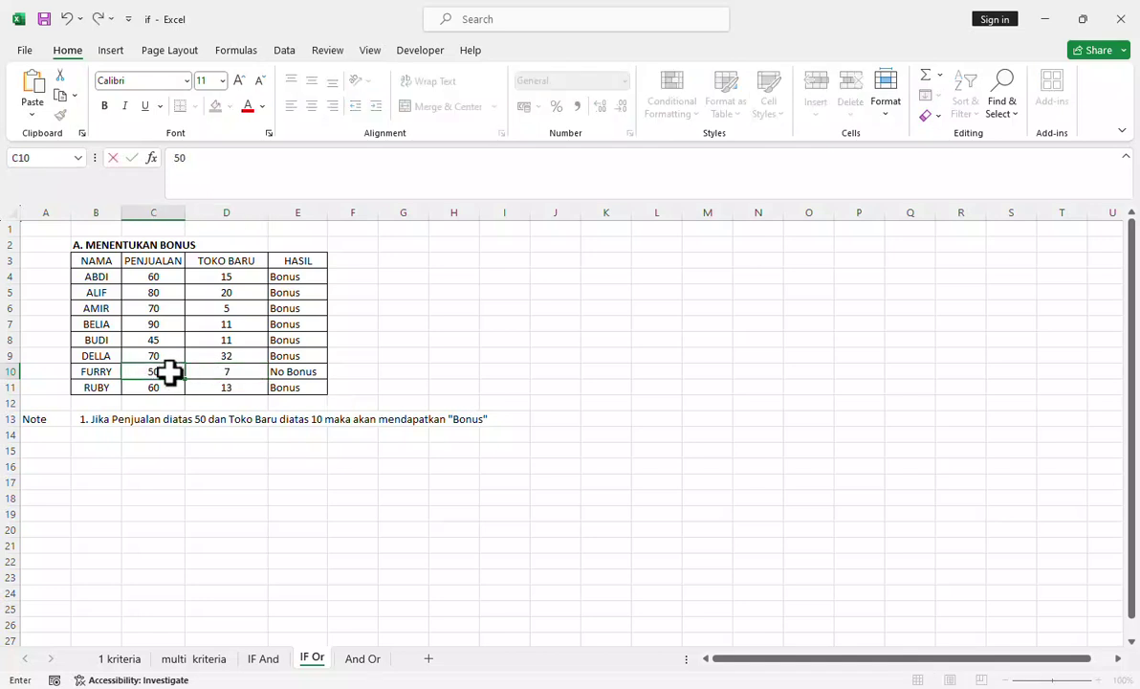
key("Return")
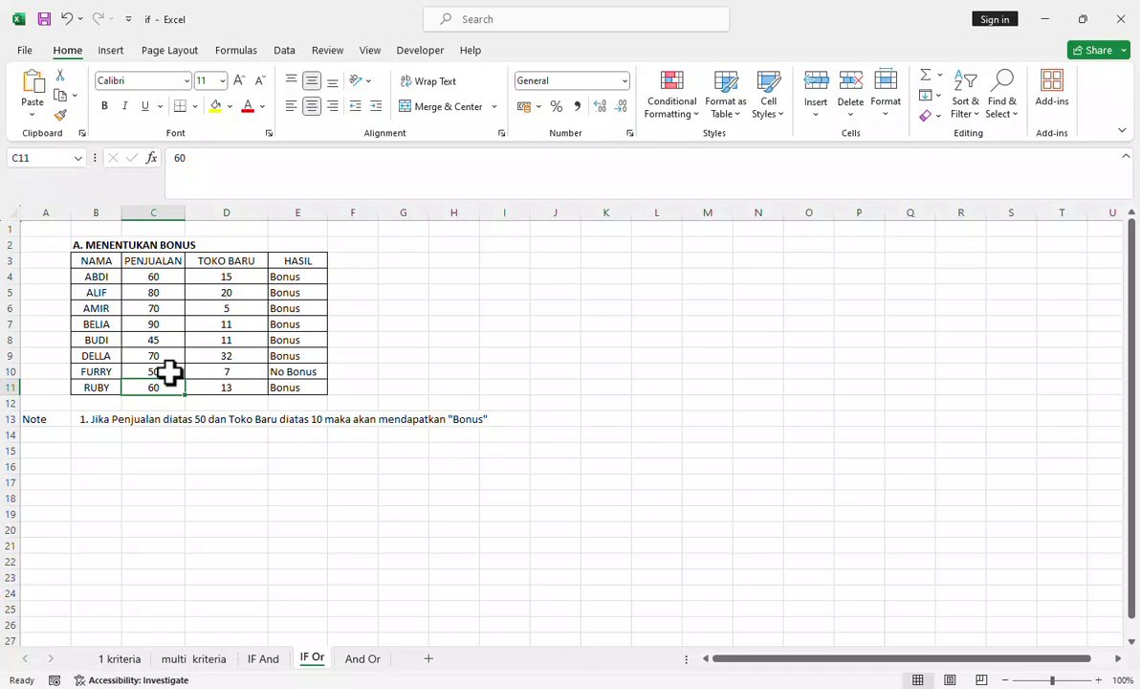
left_click(170, 373)
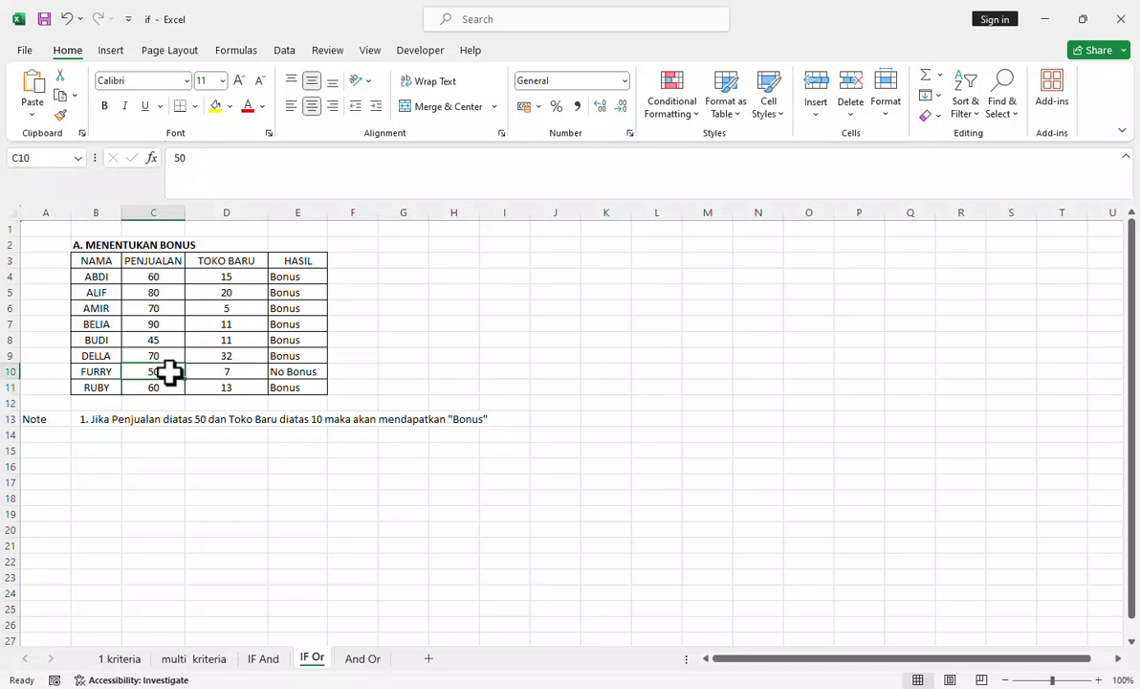
type("60")
key("Return")
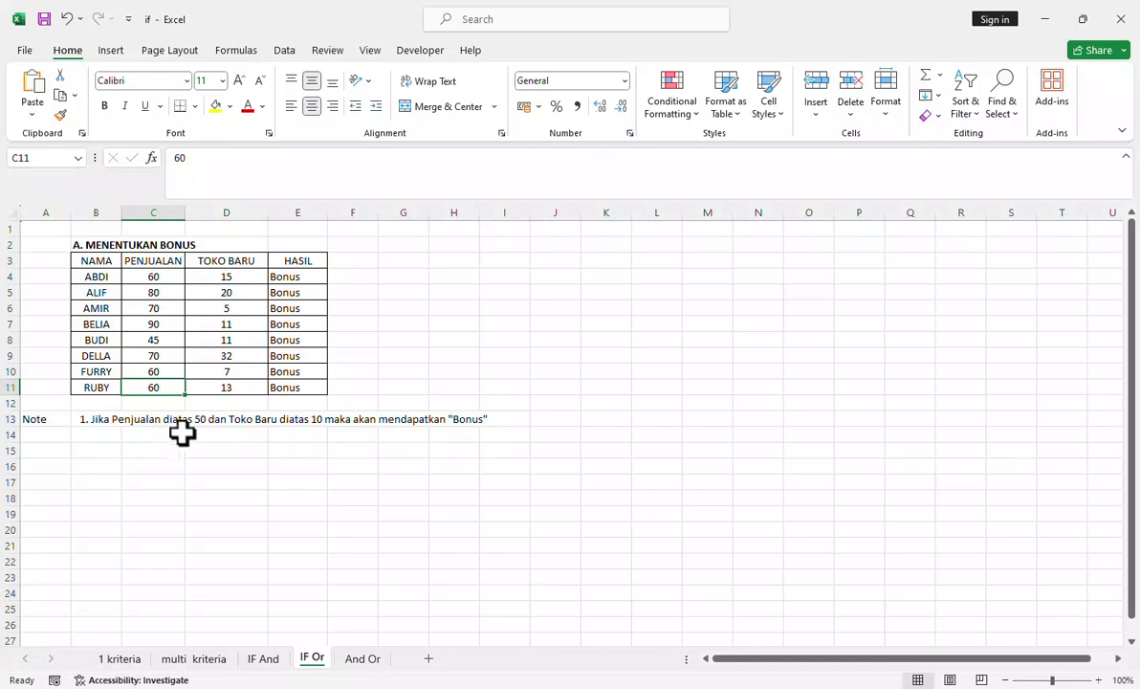
- Replace "dan" with "Atau" between the two conditions in the note in B13
left_click(215, 423)
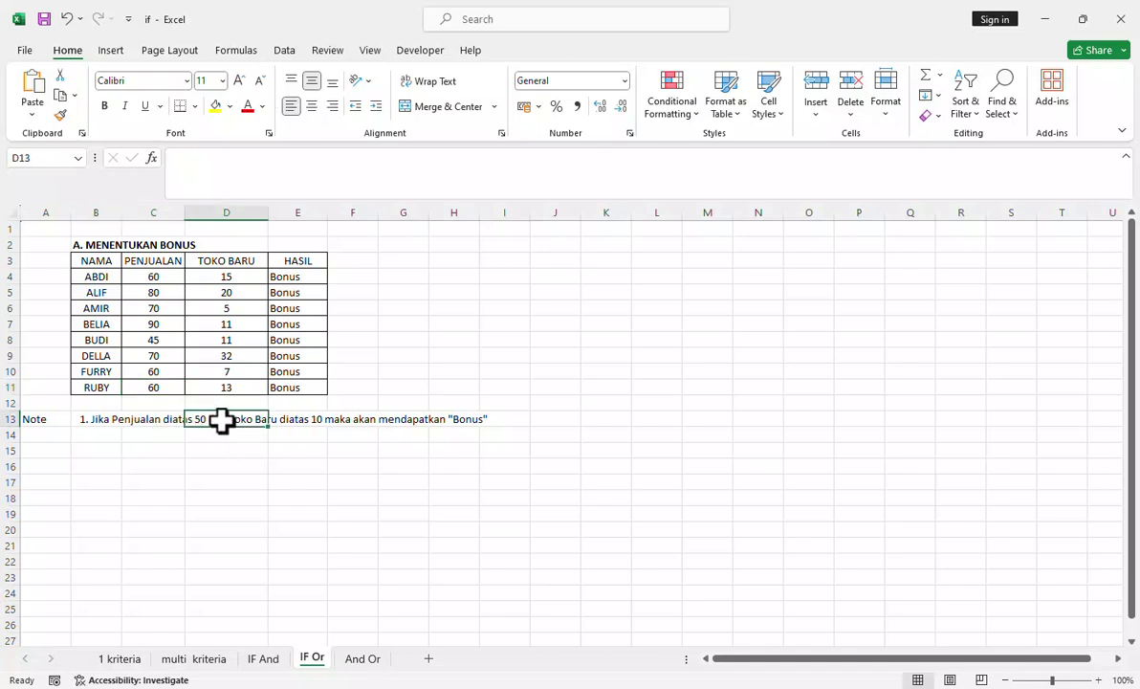
left_click(109, 427)
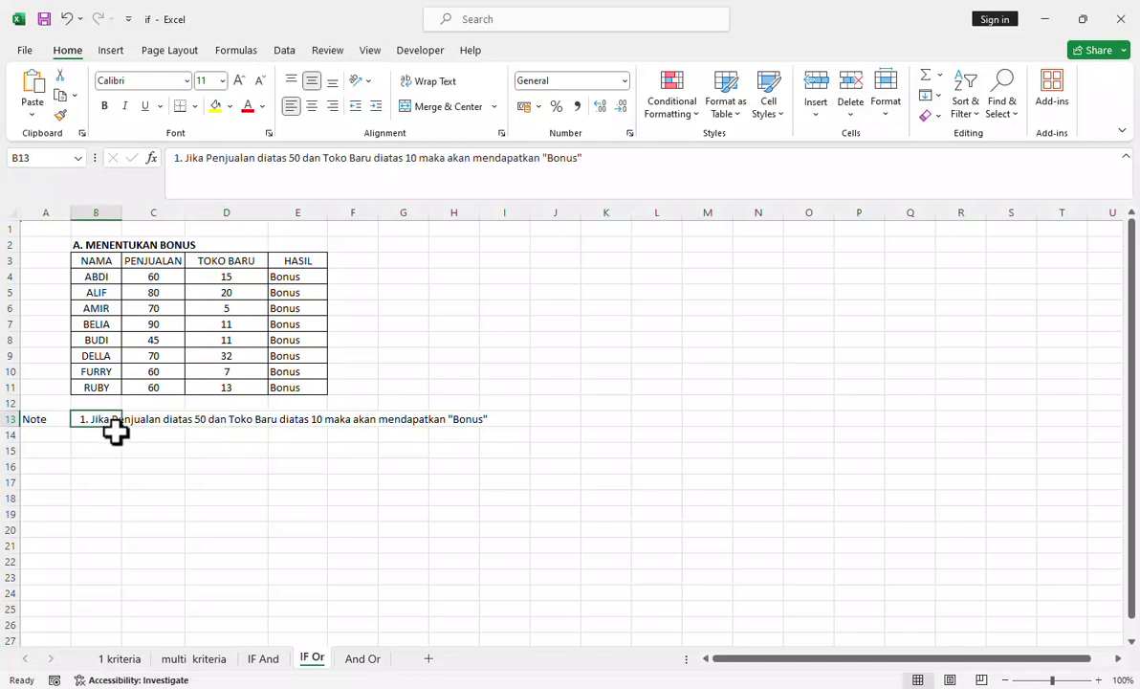
left_click(320, 159)
key("BackSpace")
key("BackSpace")
key("BackSpace")
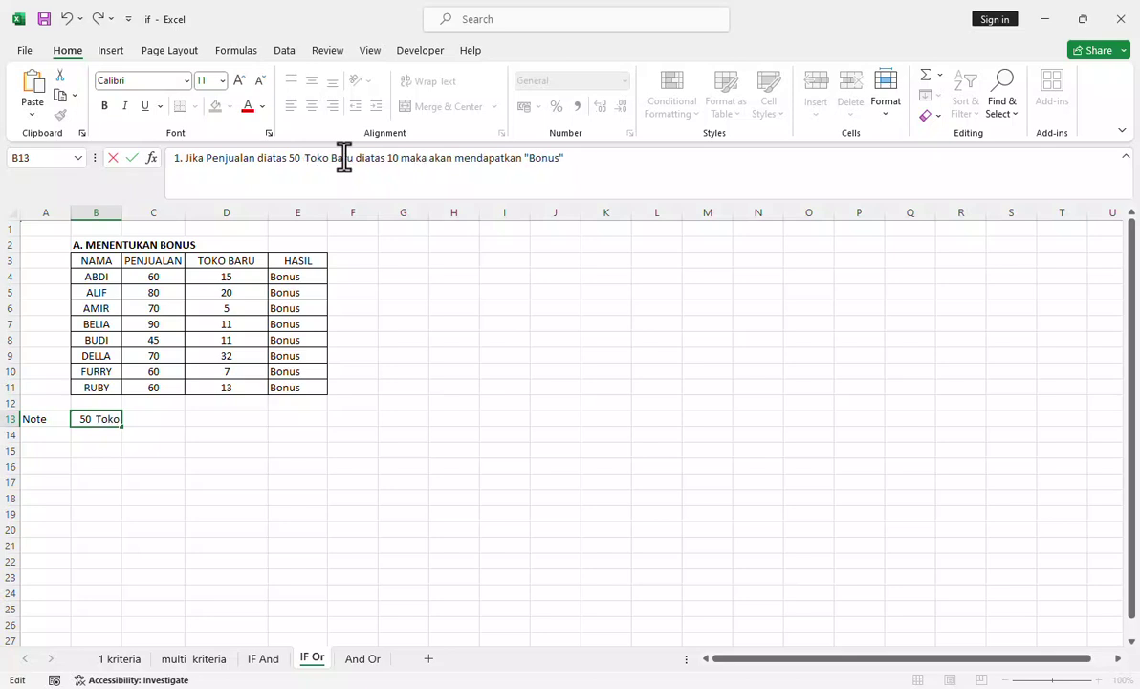
type("Atau")
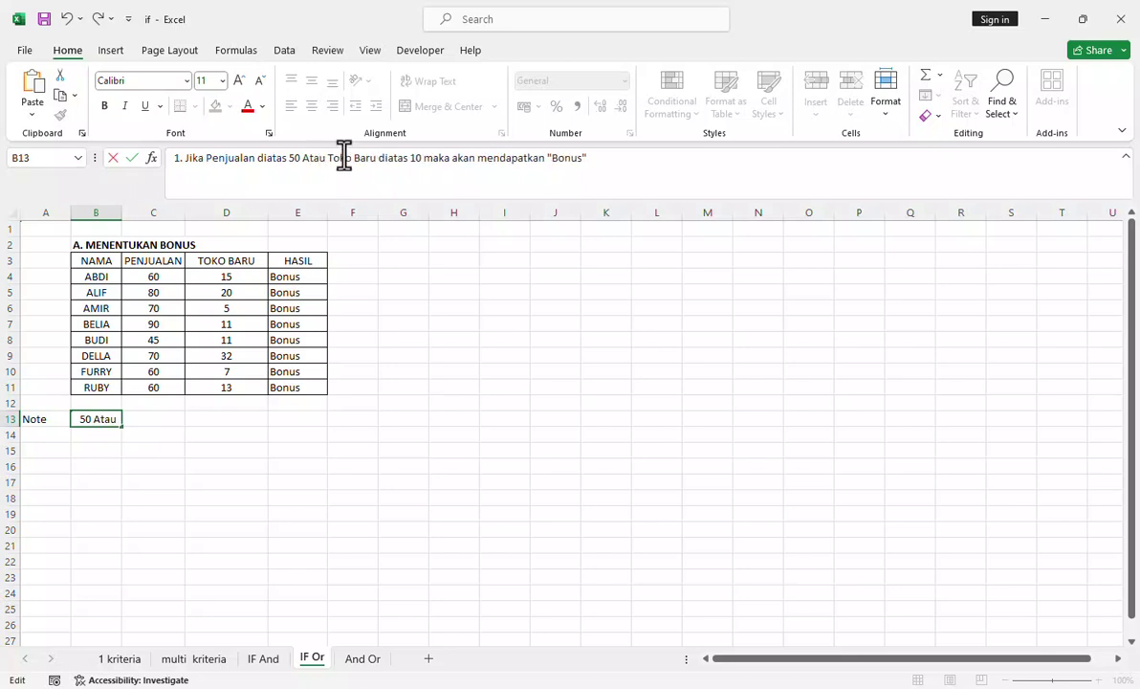
key("Return")
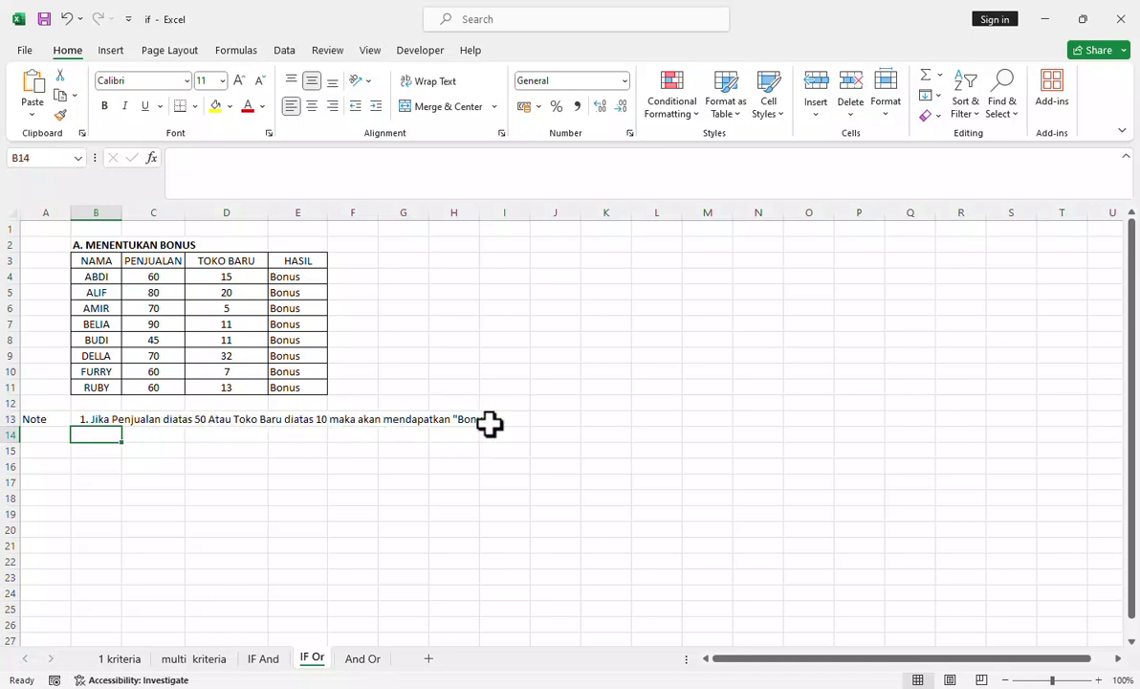
- Set the PENJUALAN value in C10 back to 45
left_click(156, 373)
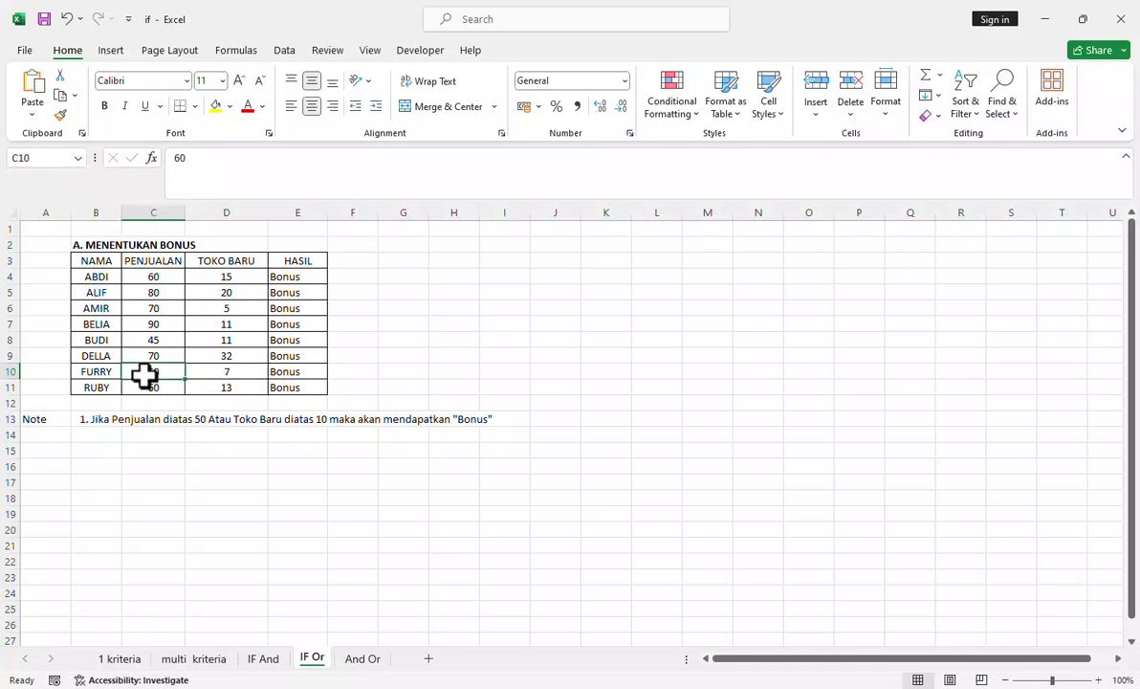
type("45")
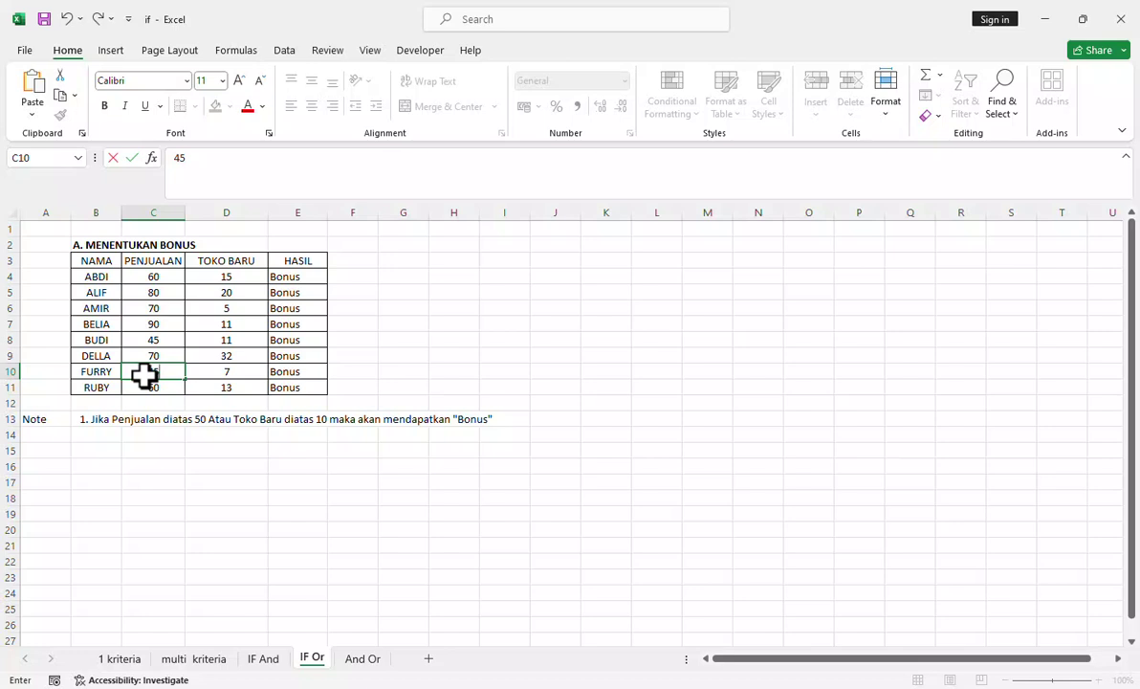
key("Return")
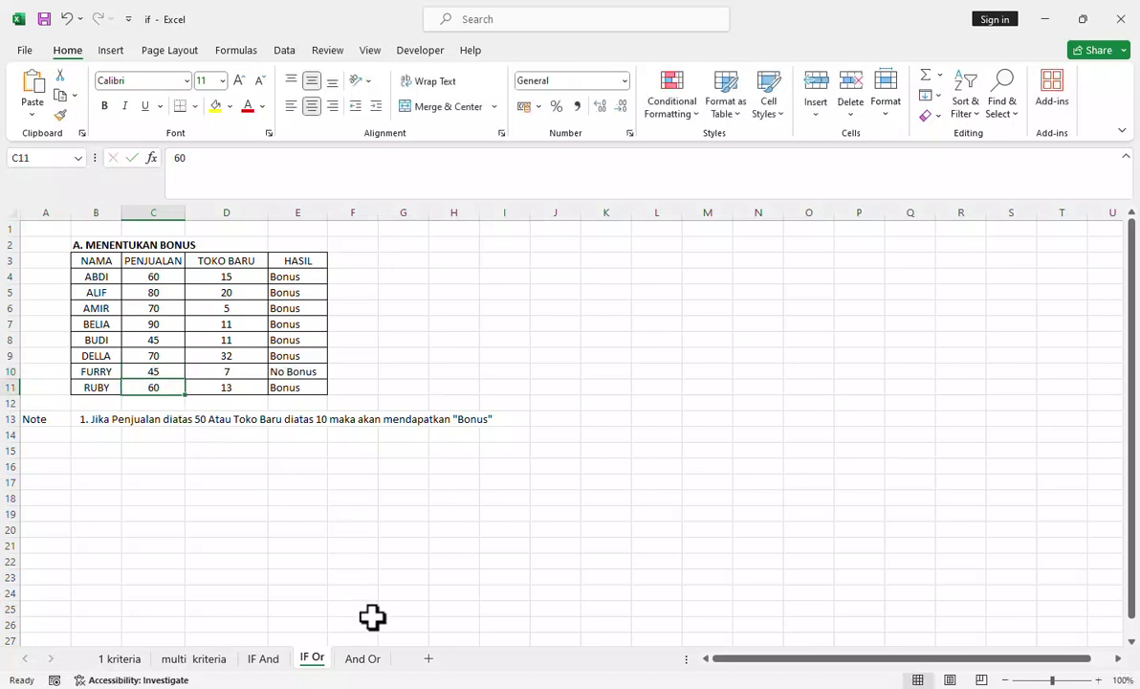
- Open the And Or sheet and review the bonus rules in the notes below the table
left_click(369, 661)
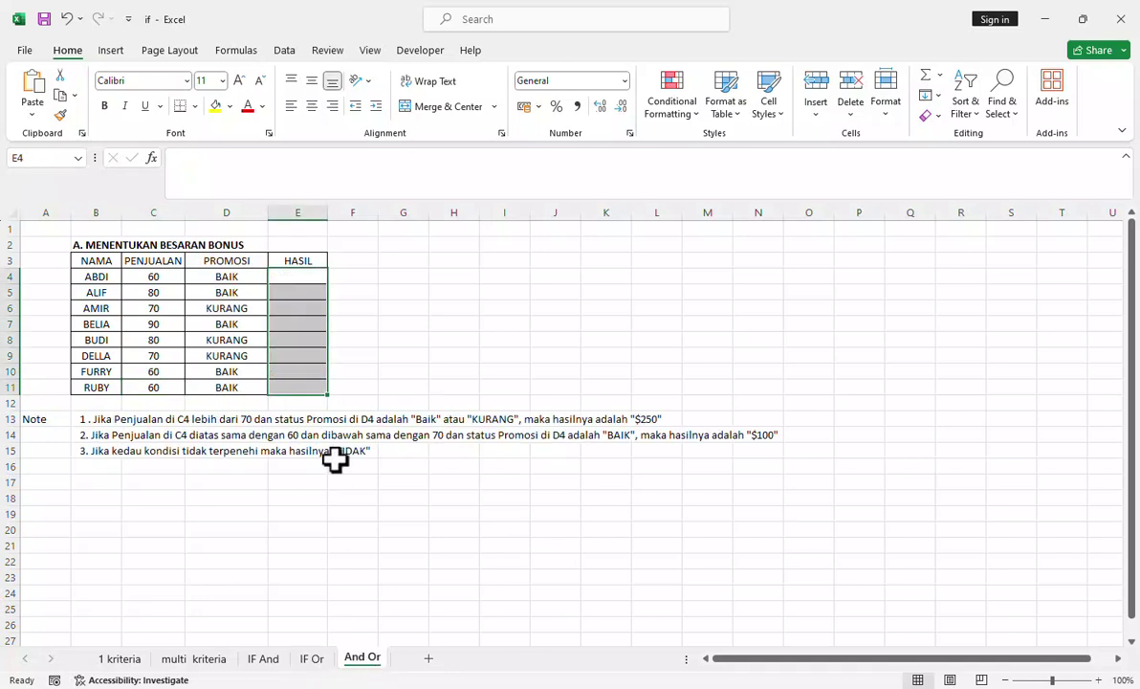
left_click(293, 276)
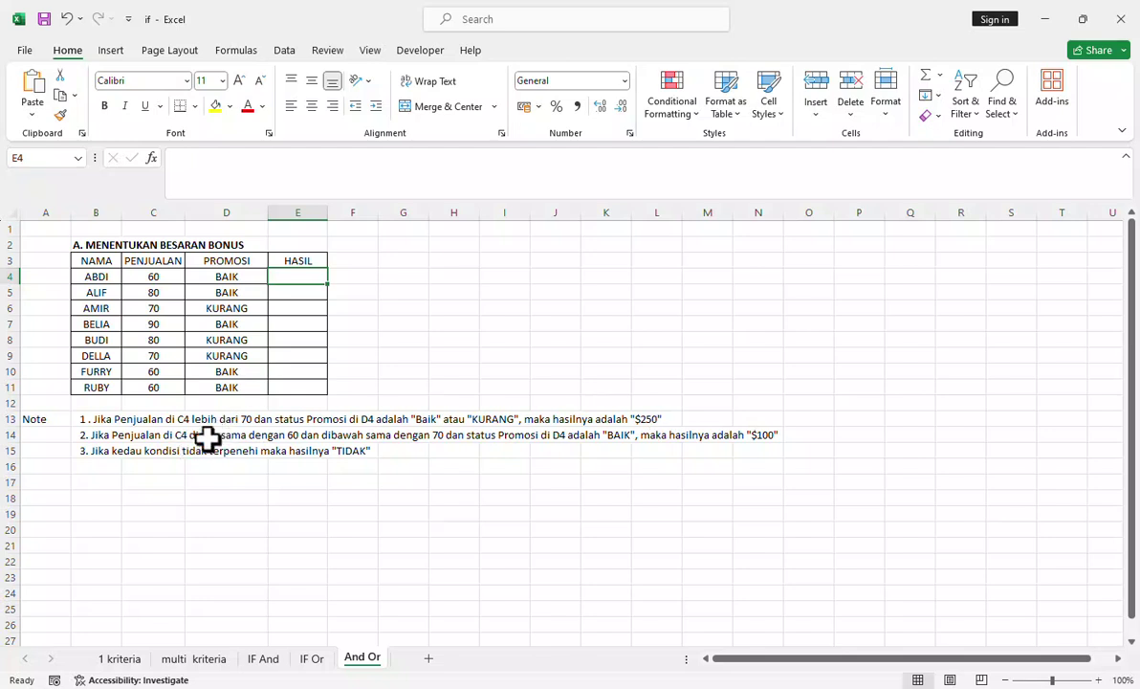
left_click(101, 436)
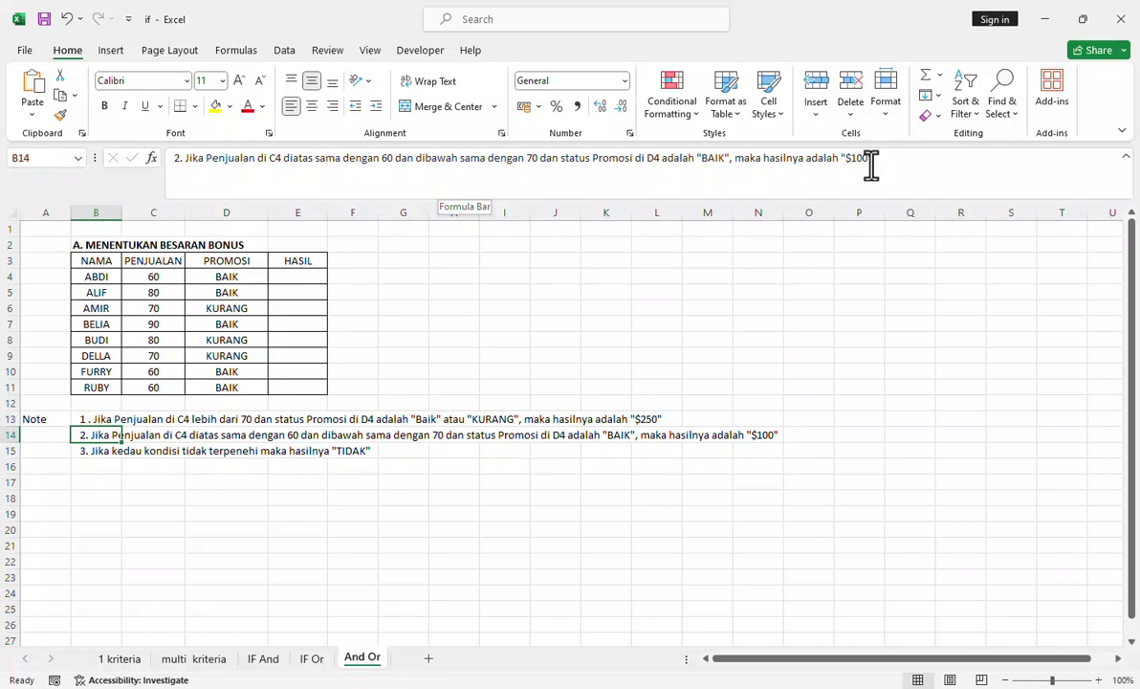
- Correct the misspelled word "kedau" to "kedua" in the third note in B15
left_click(94, 450)
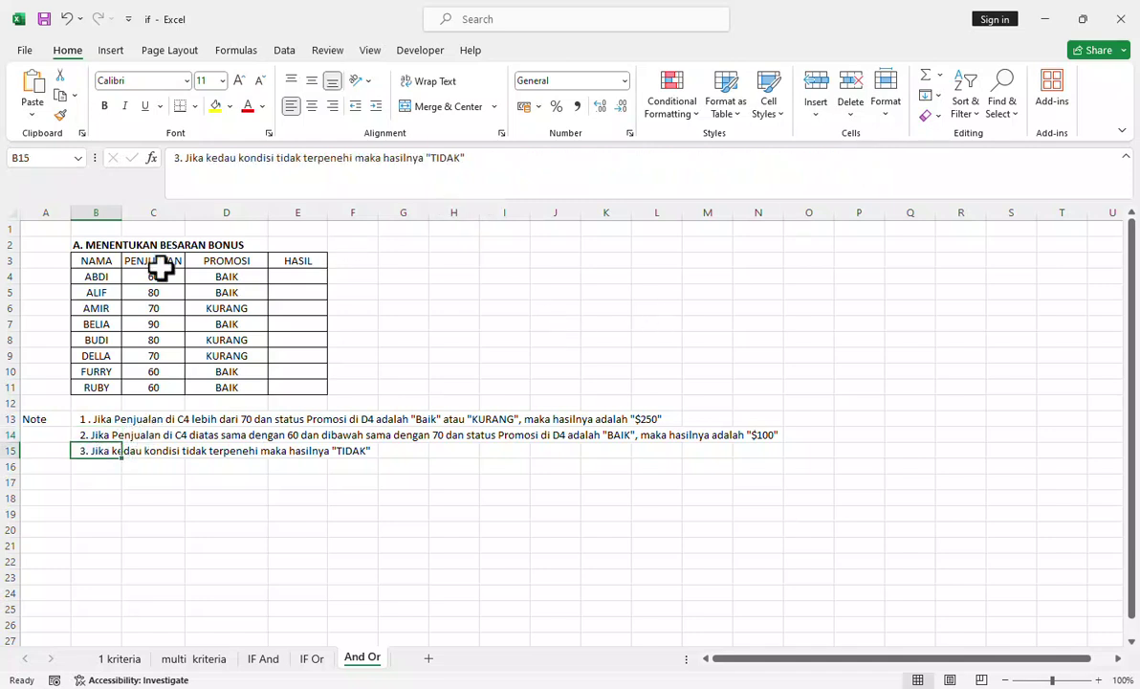
double_click(233, 160)
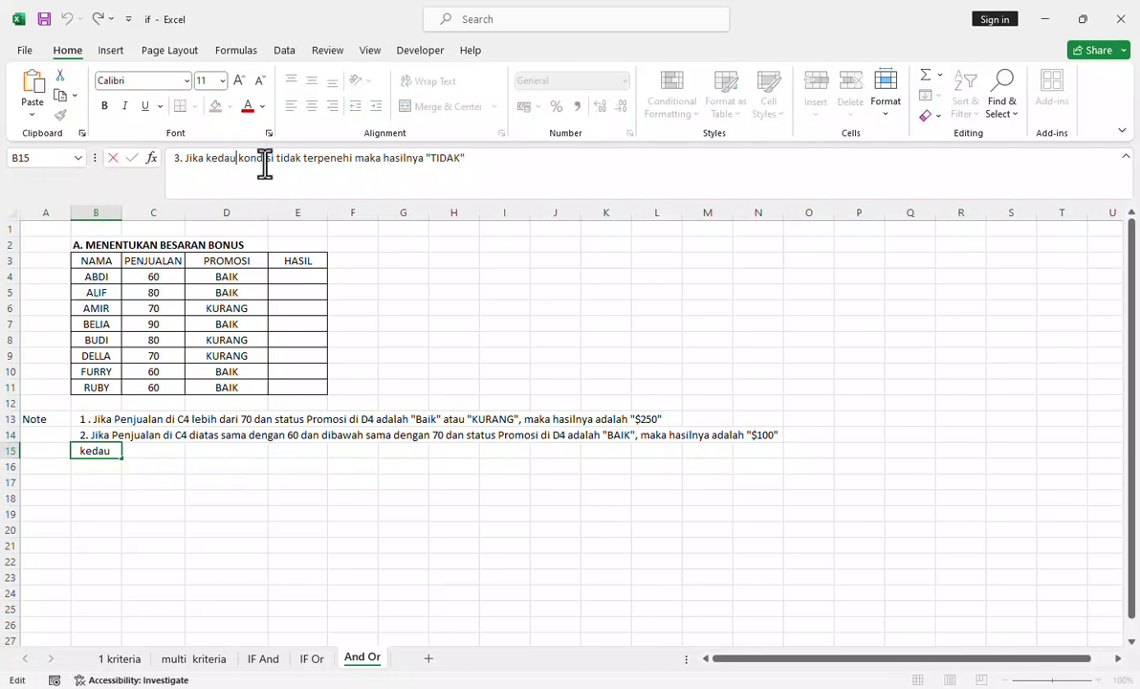
key("BackSpace")
key("BackSpace")
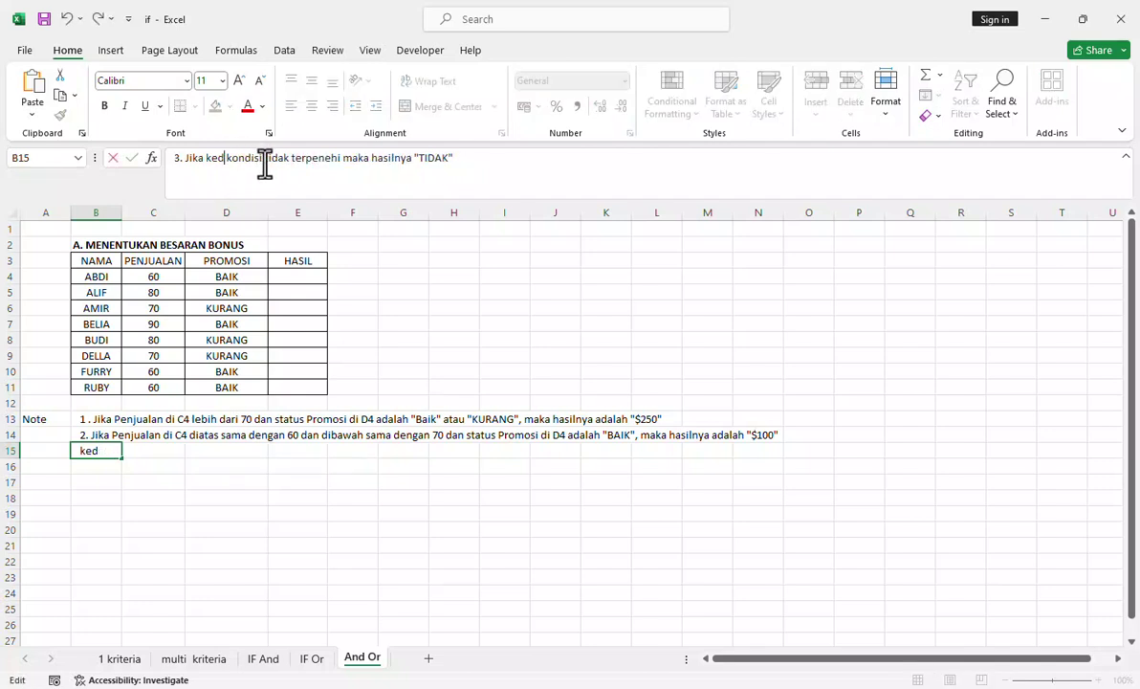
type("ua")
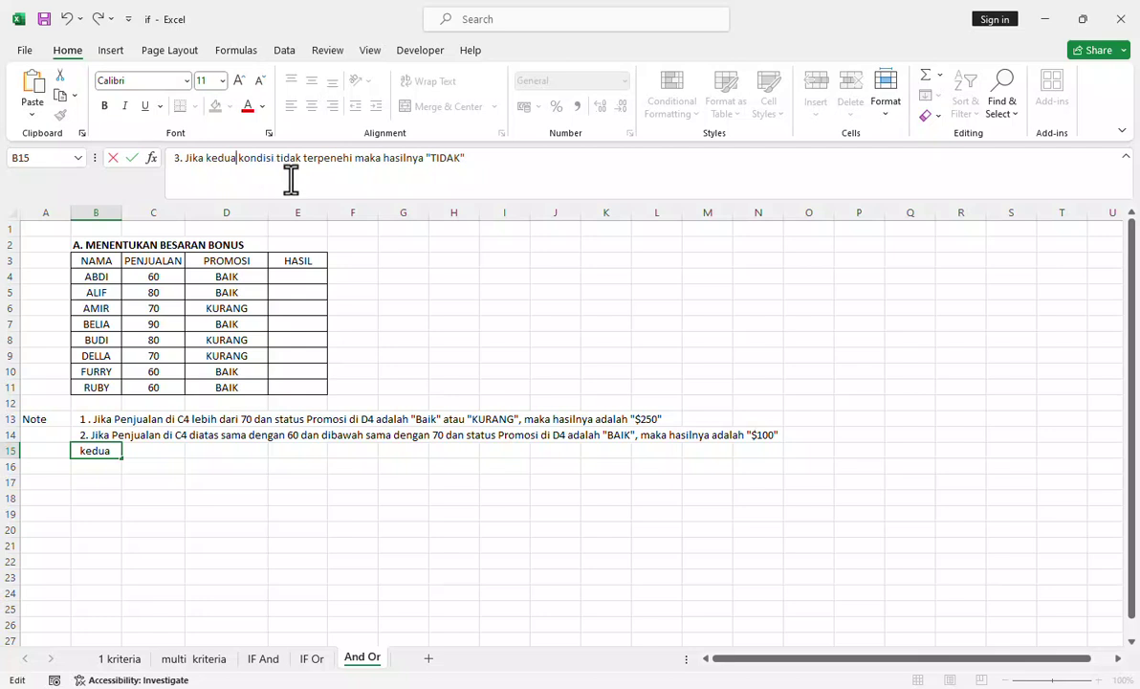
left_click(291, 180)
key("Return")
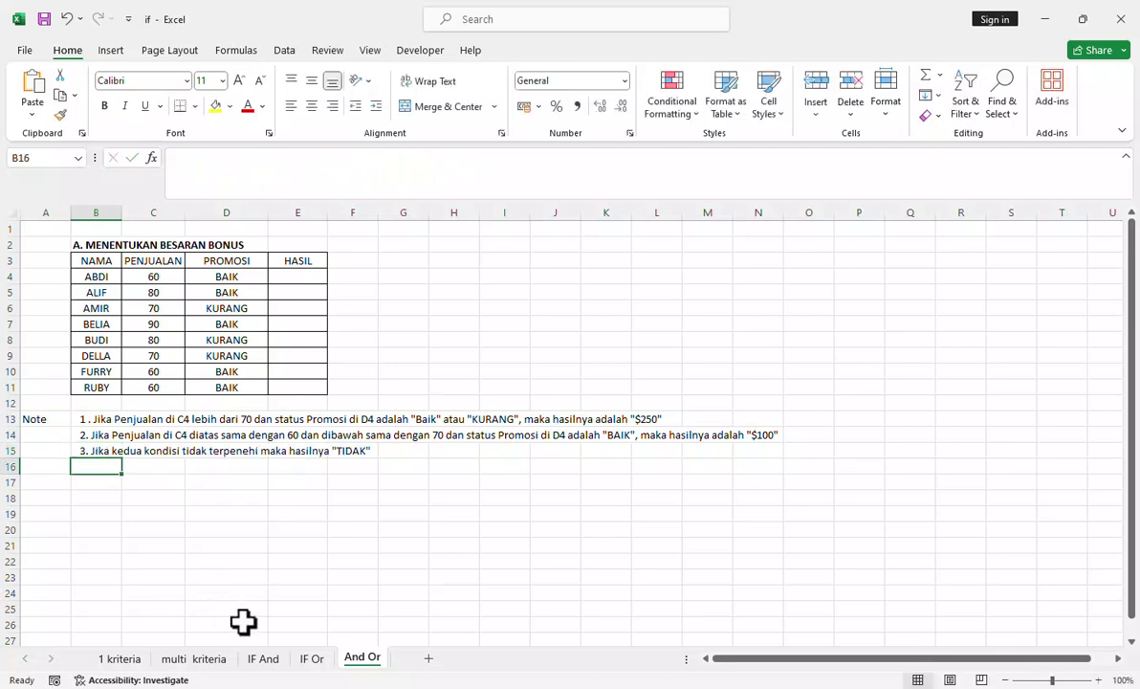
- Review the row 10 example in C10 on the IF Or sheet, and return to the And Or sheet
left_click(312, 659)
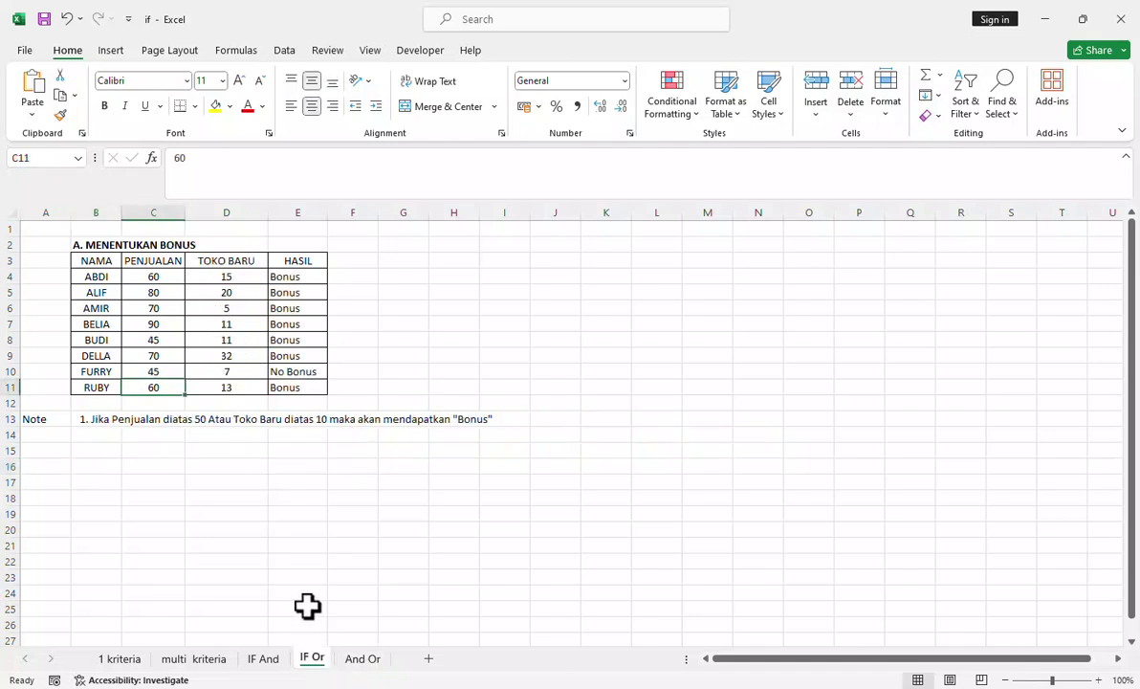
left_click(153, 371)
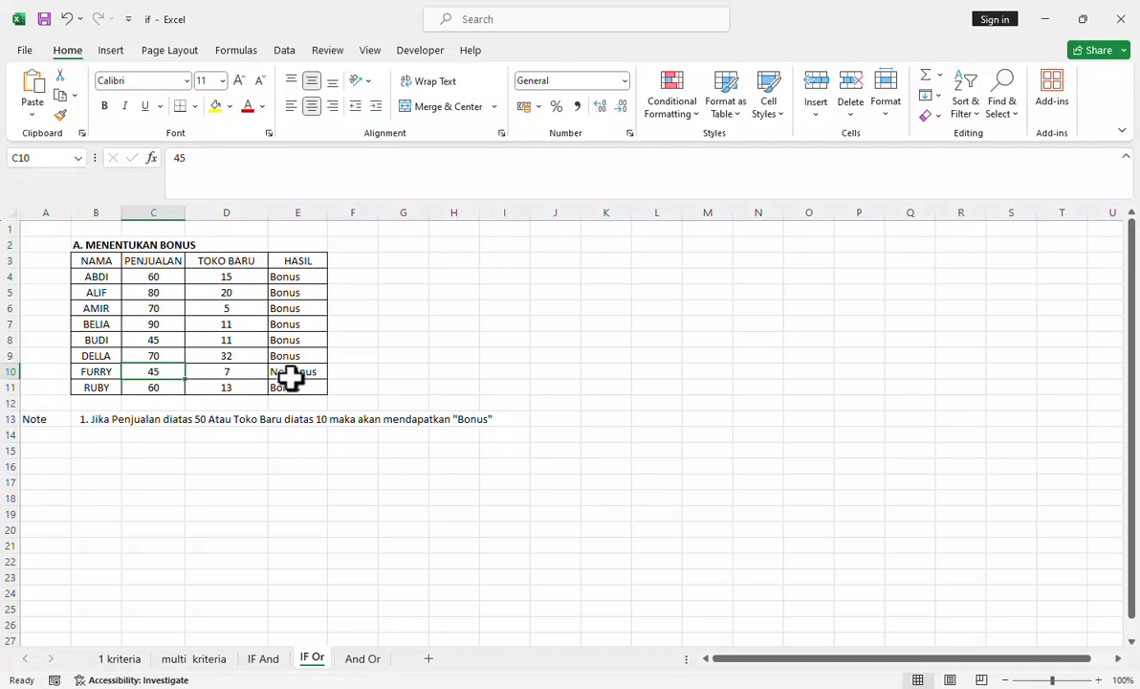
left_click(358, 669)
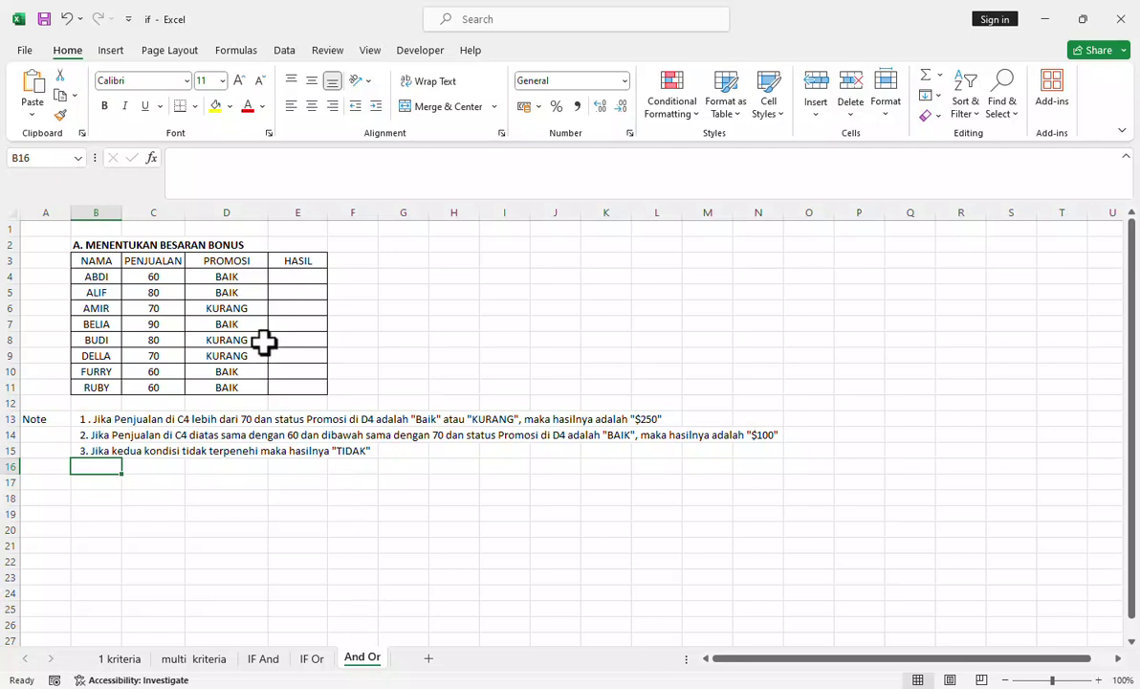
- Start the HASIL formula in E4 with an IF and AND test whose first condition is C4>=70
left_click(302, 276)
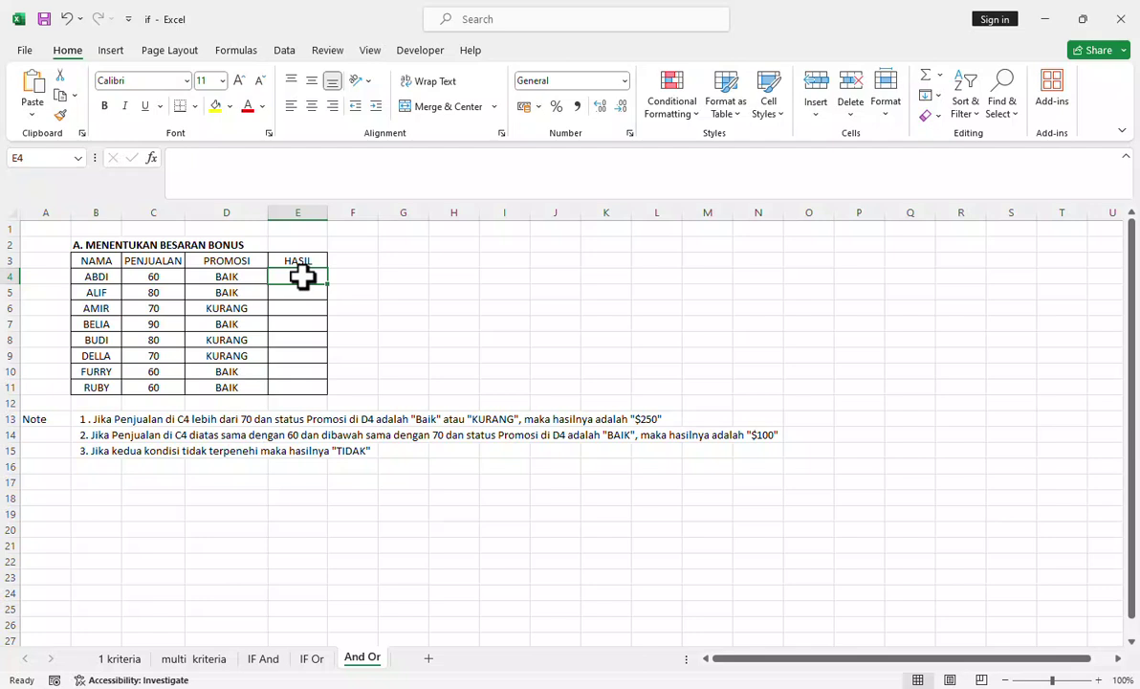
type("=if")
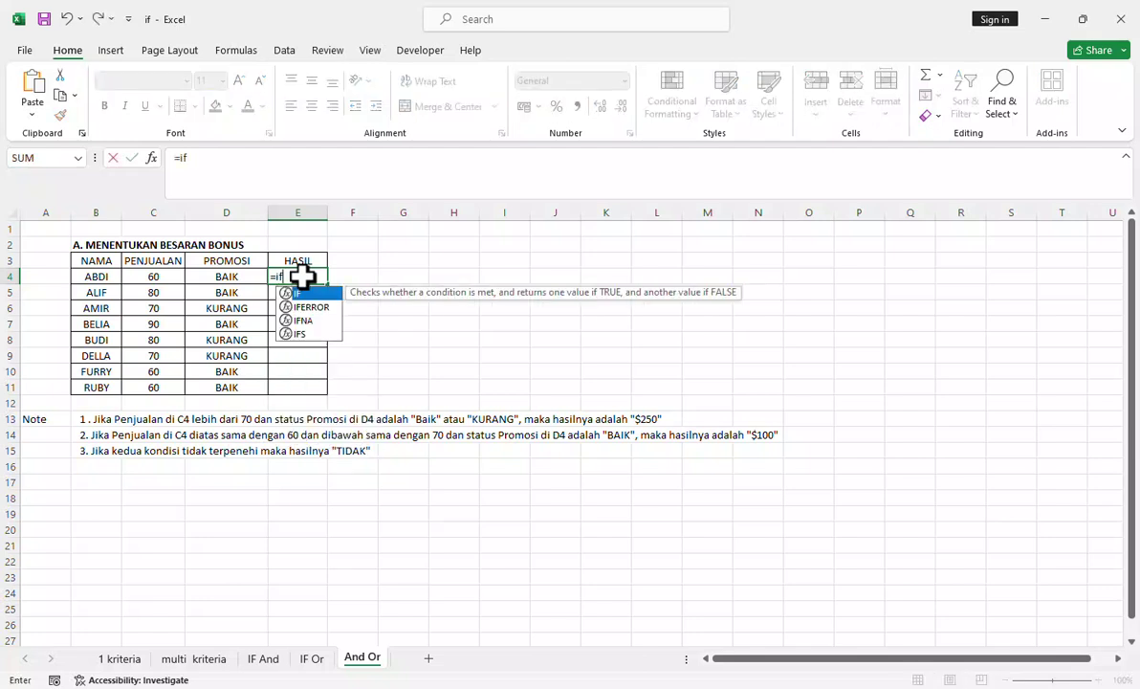
key("Tab")
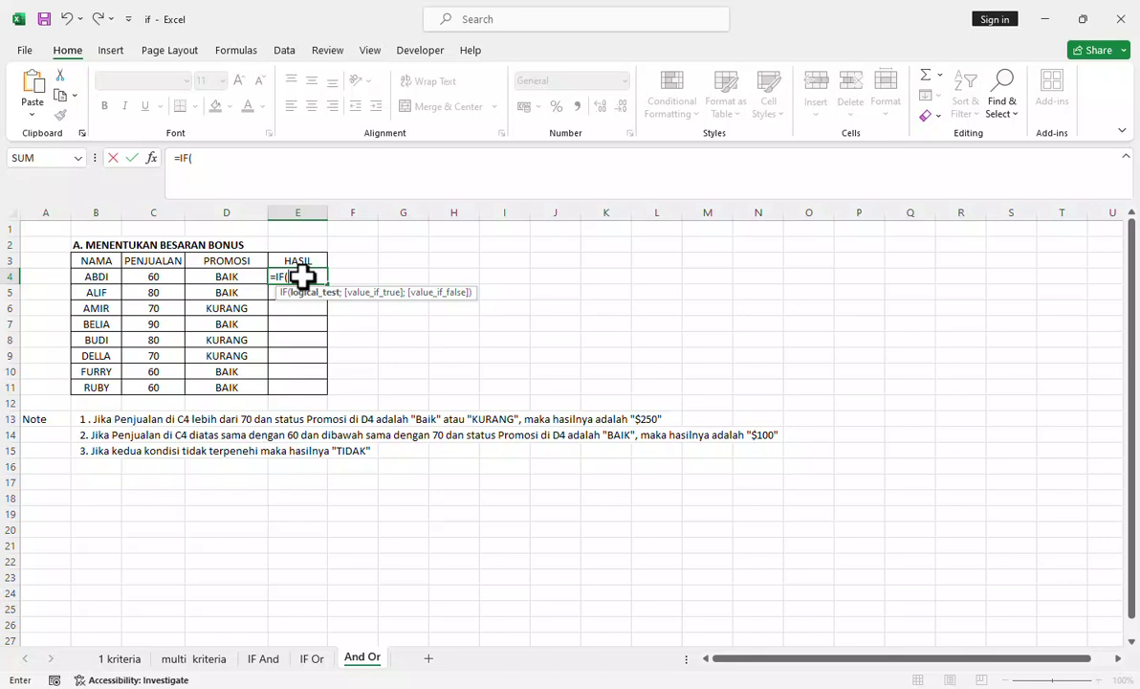
type("and")
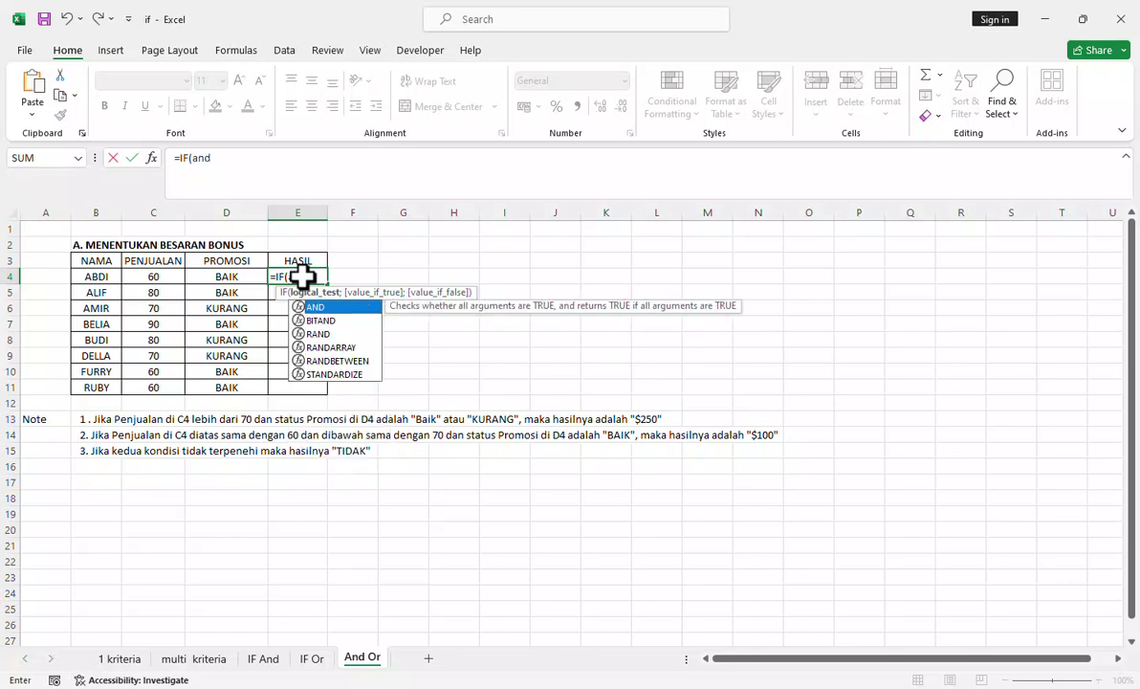
key("Tab")
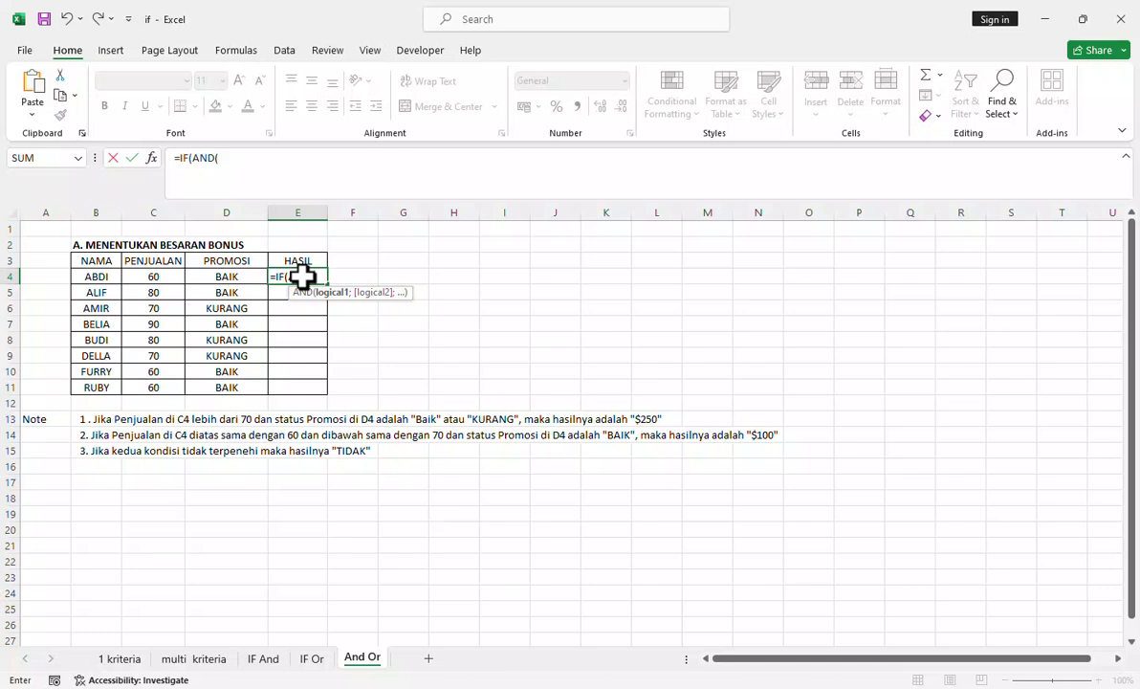
left_click(158, 278)
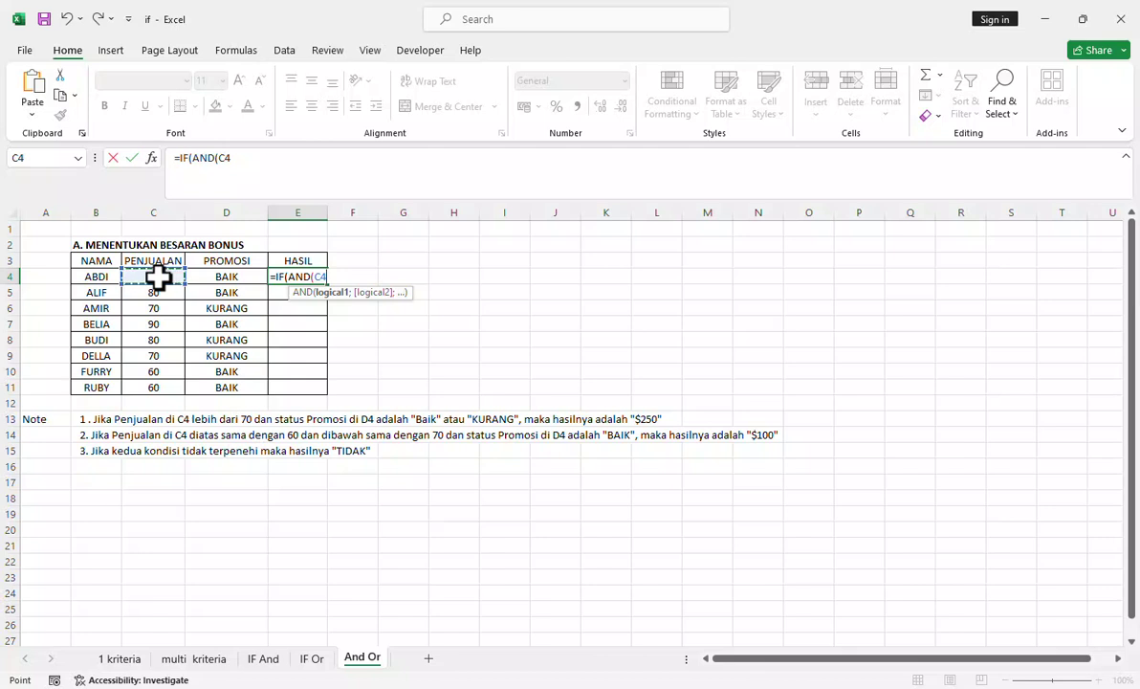
type(">=70;")
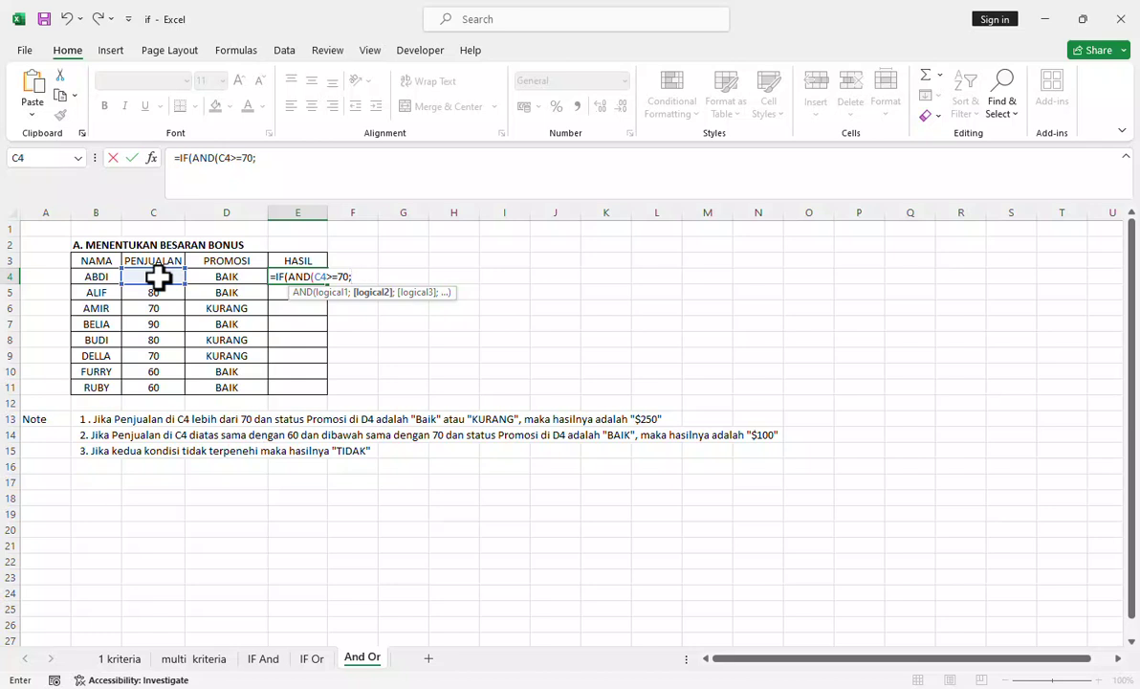
- Add a nested OR as the second AND condition, with D4="Baikl" as its first test
type("or")
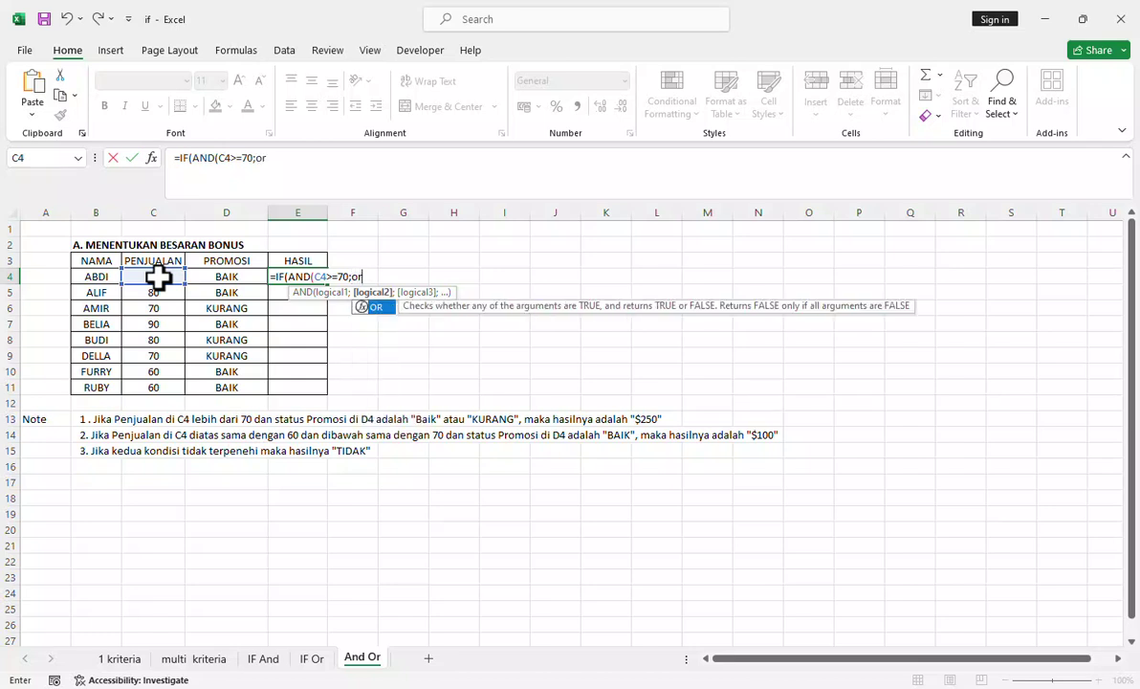
key("Tab")
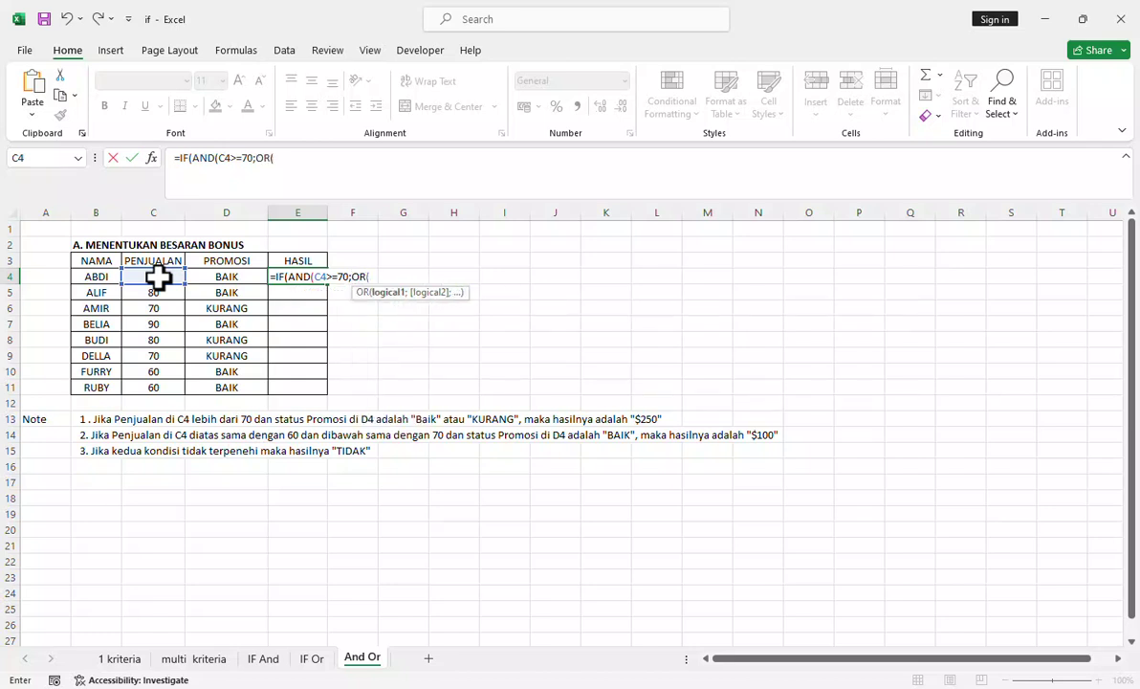
left_click(227, 279)
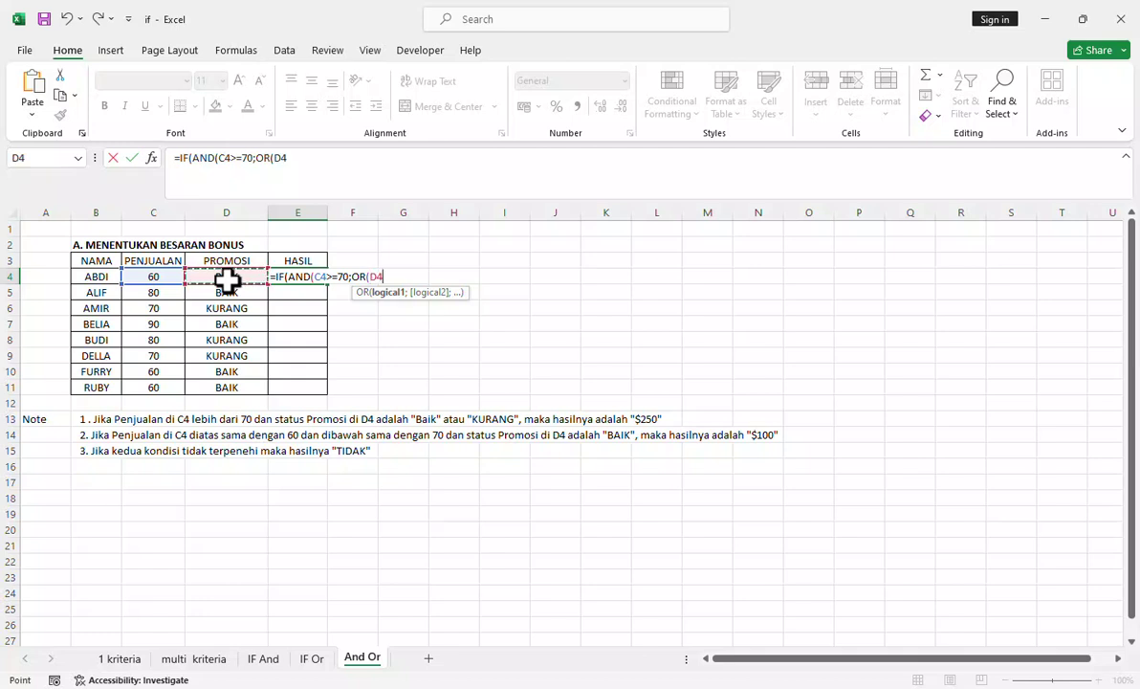
type("=\"\"")
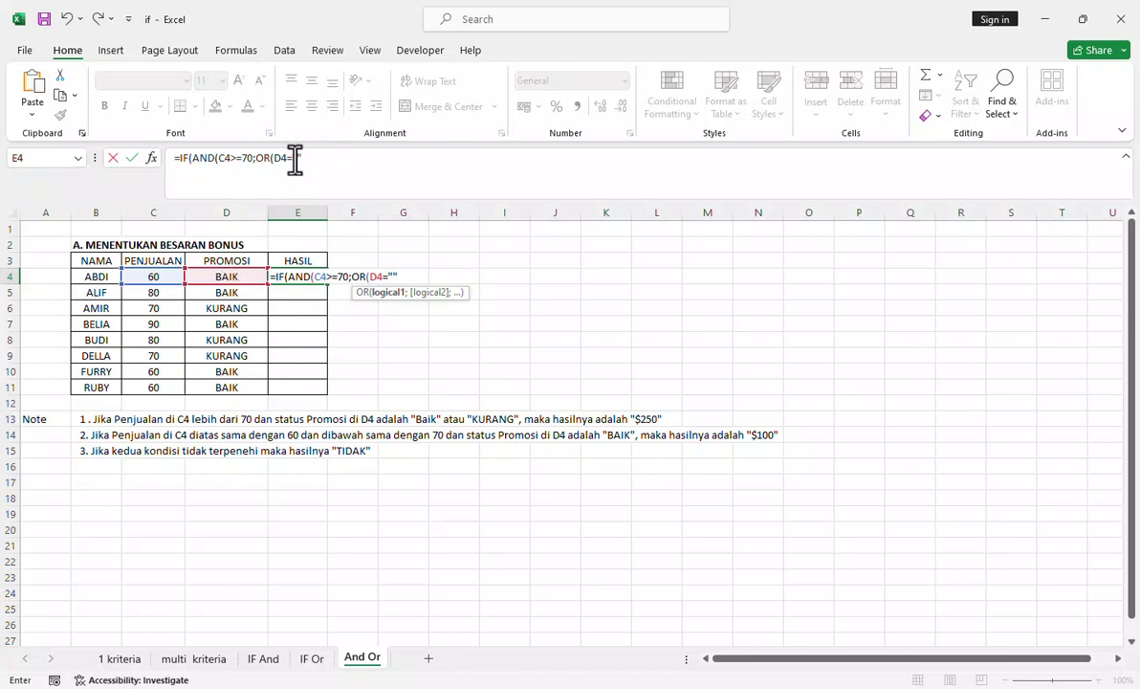
left_click(294, 161)
type("Baikl")
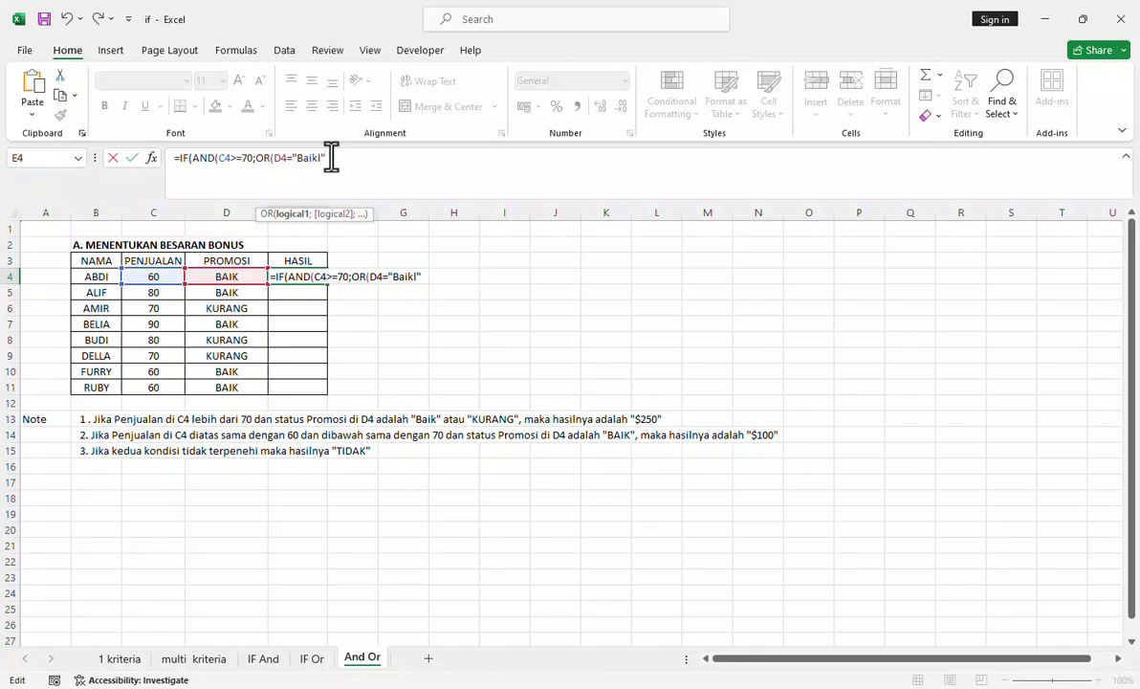
type(";")
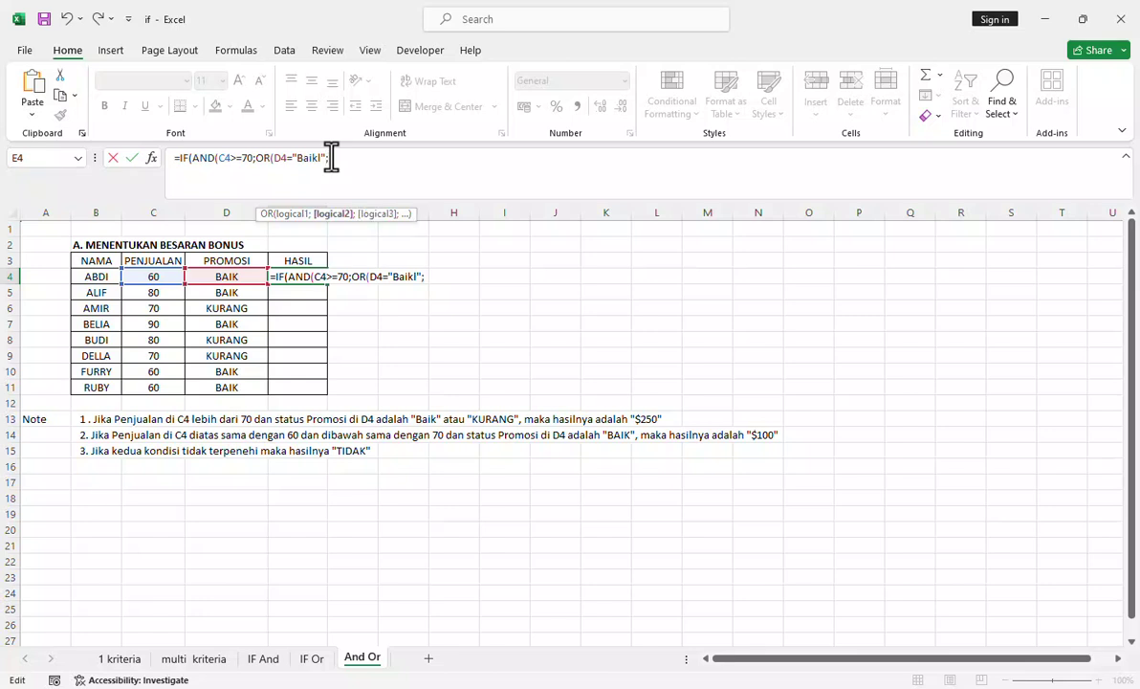
- Add D4="Kurang" as the second OR test, close OR and AND, and set the true result to "$250"
left_click(244, 275)
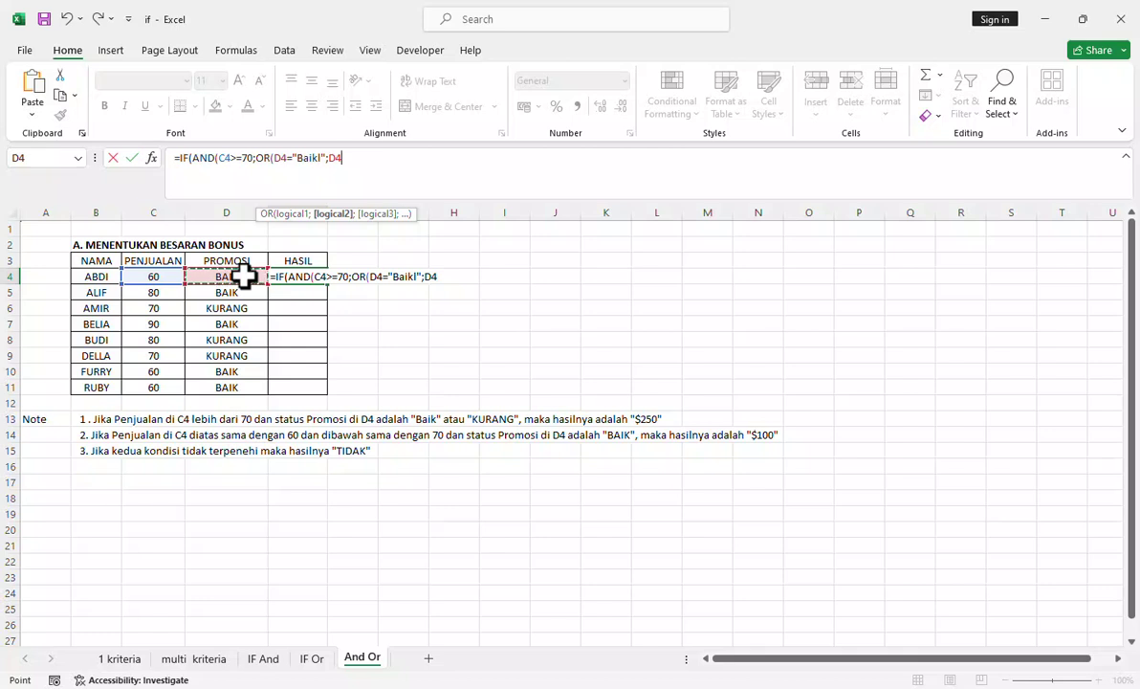
type("=\"\"")
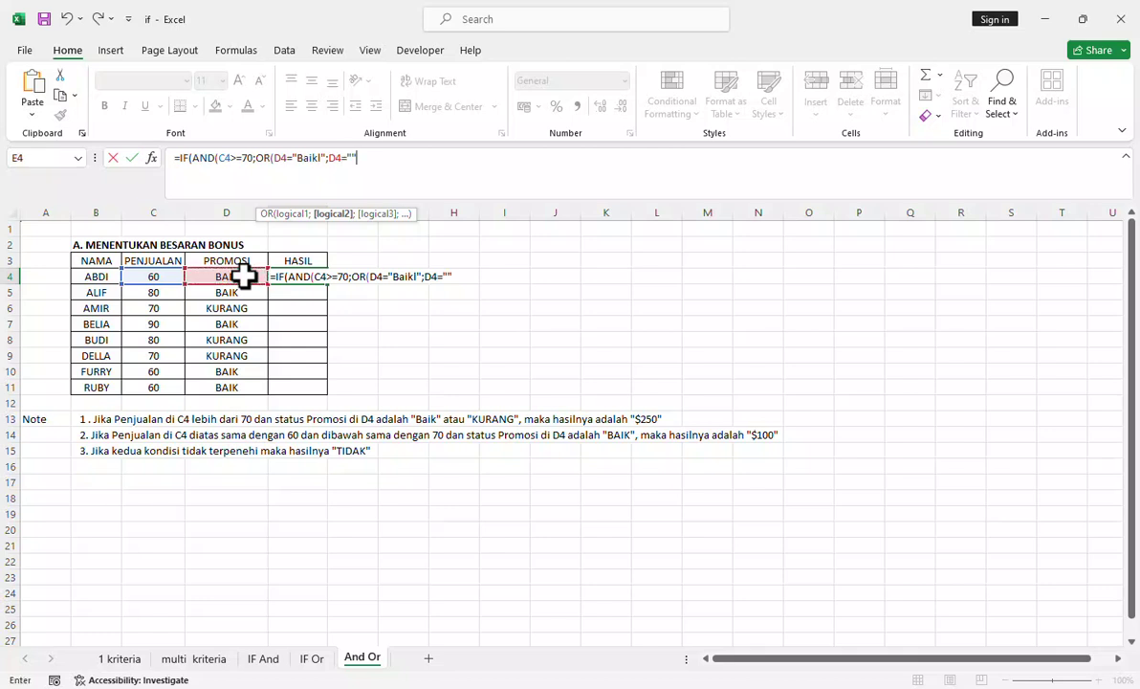
left_click(351, 159)
type("Kurang")
left_click(405, 157)
type("))")
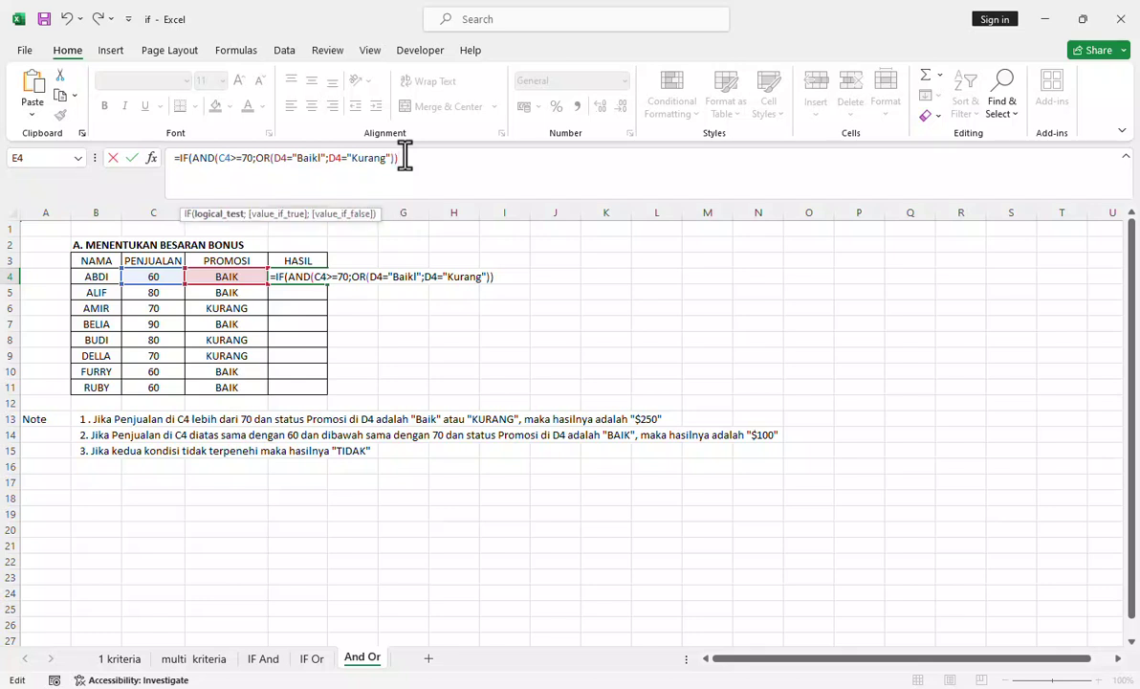
type(";")
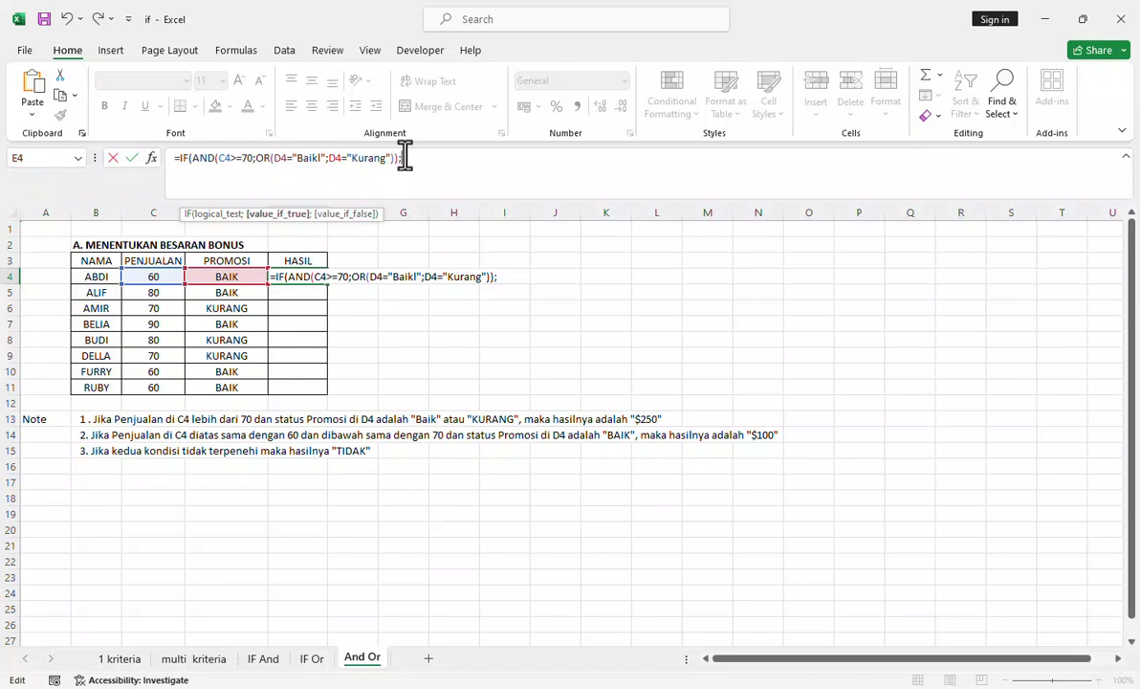
type("\"\"$250;")
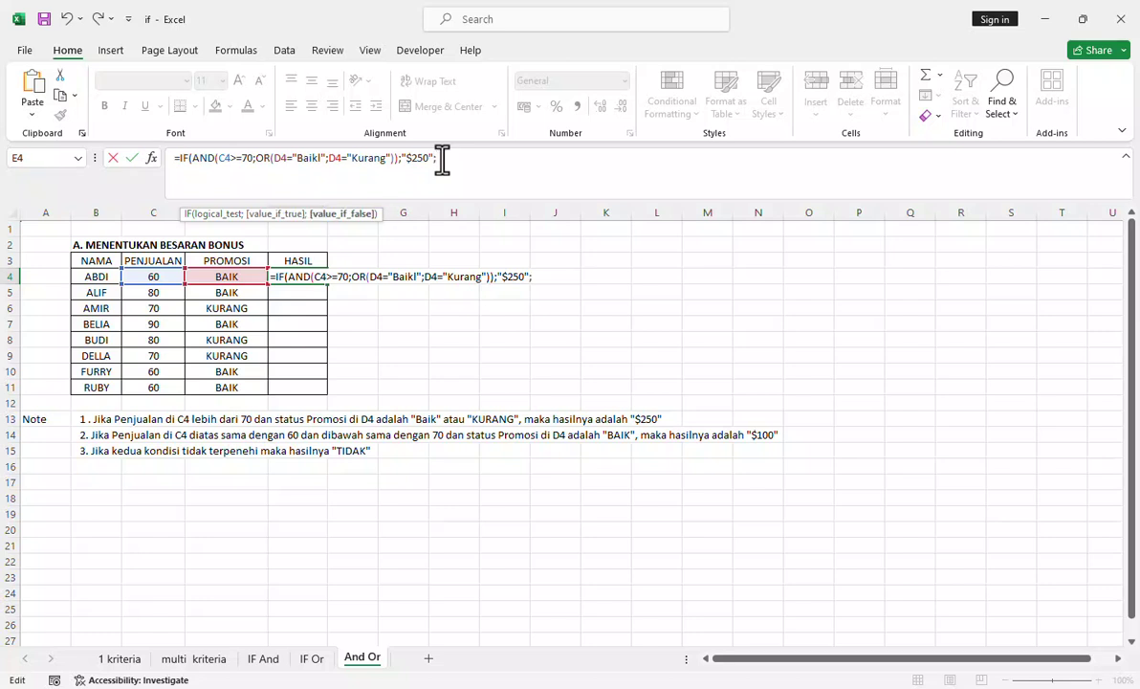
- Nest an IF with an AND test as the false result in E4, with C4>=60 as the first AND condition
type("If")
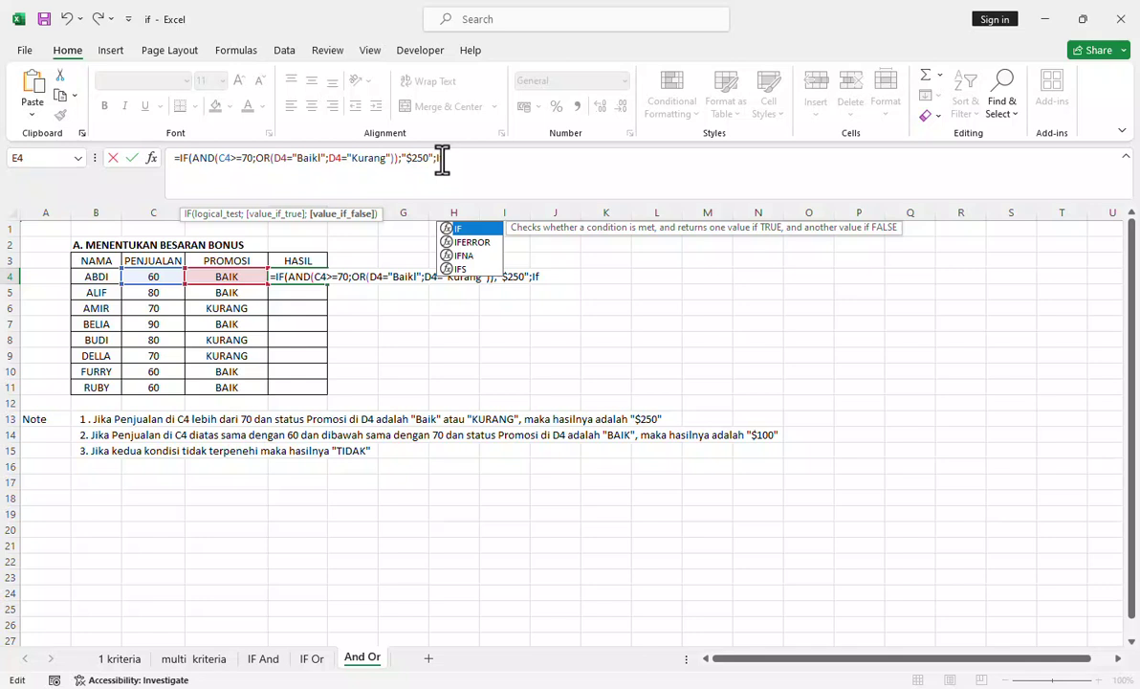
key("Tab")
type("and")
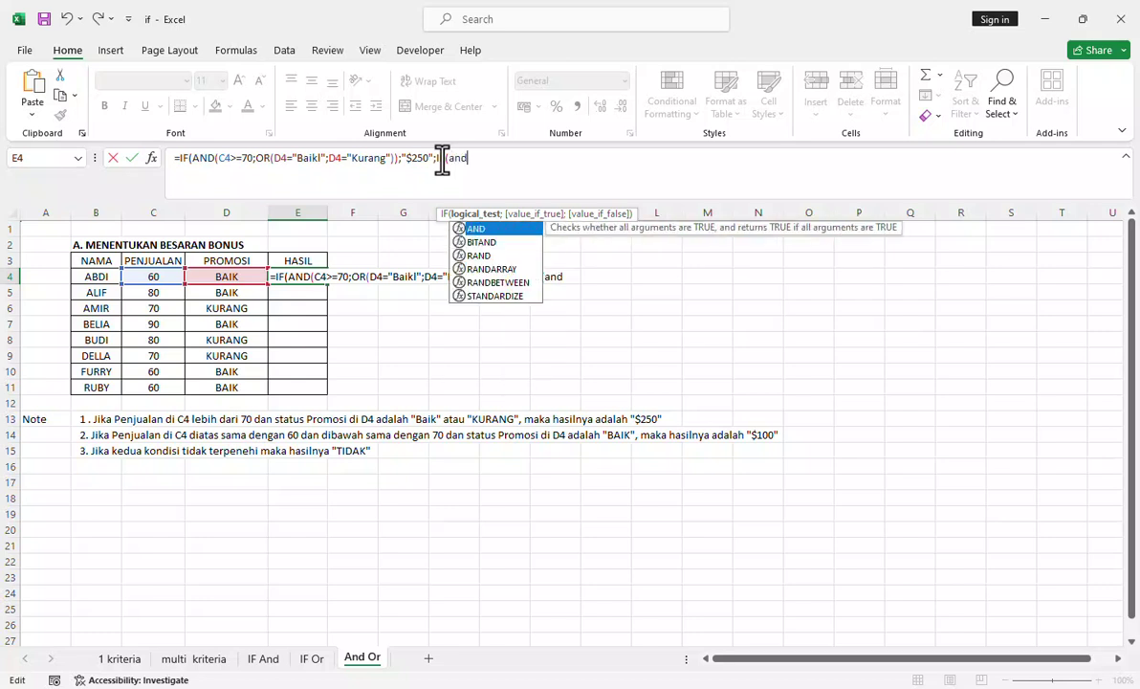
key("Tab")
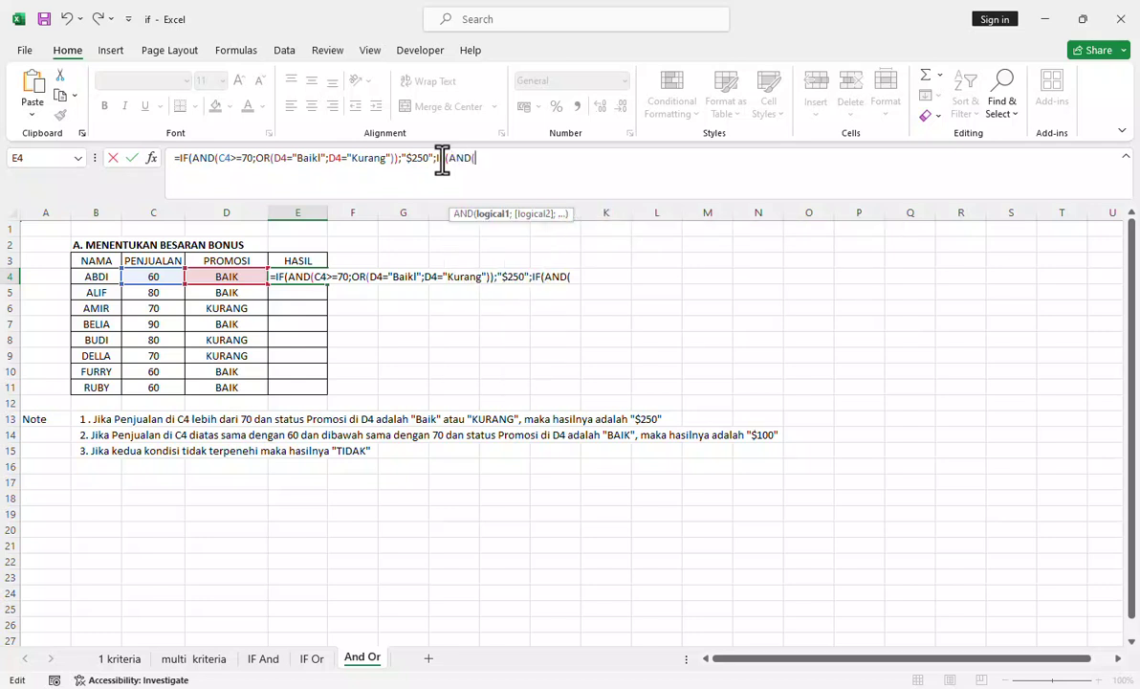
left_click(158, 276)
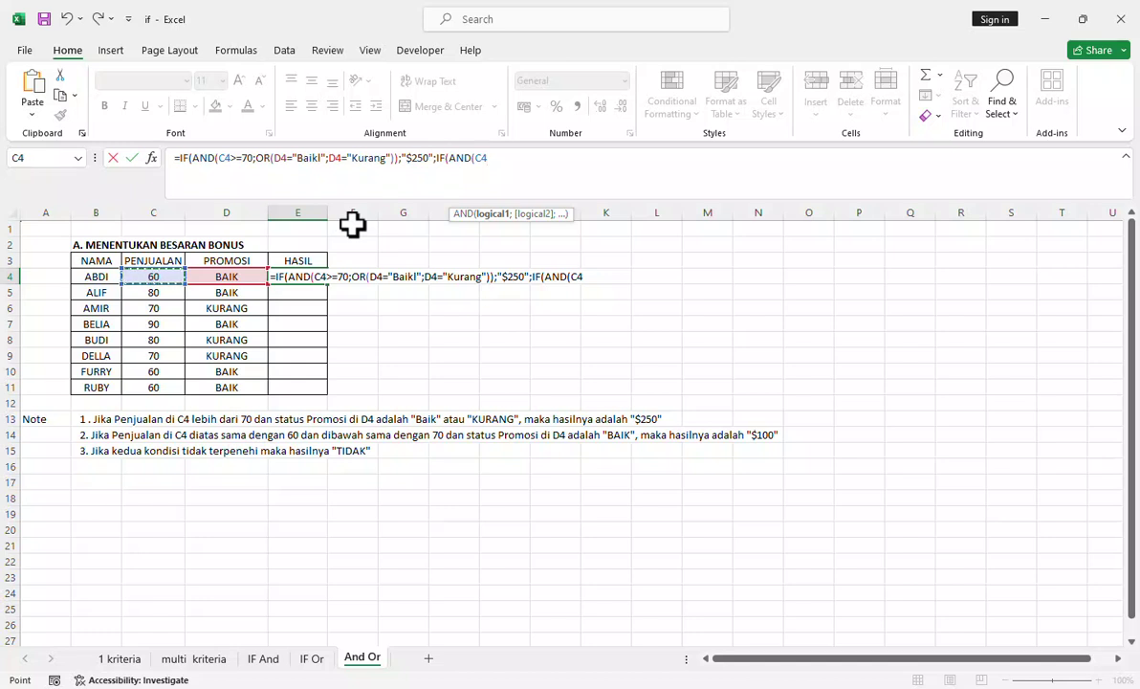
type(">=60")
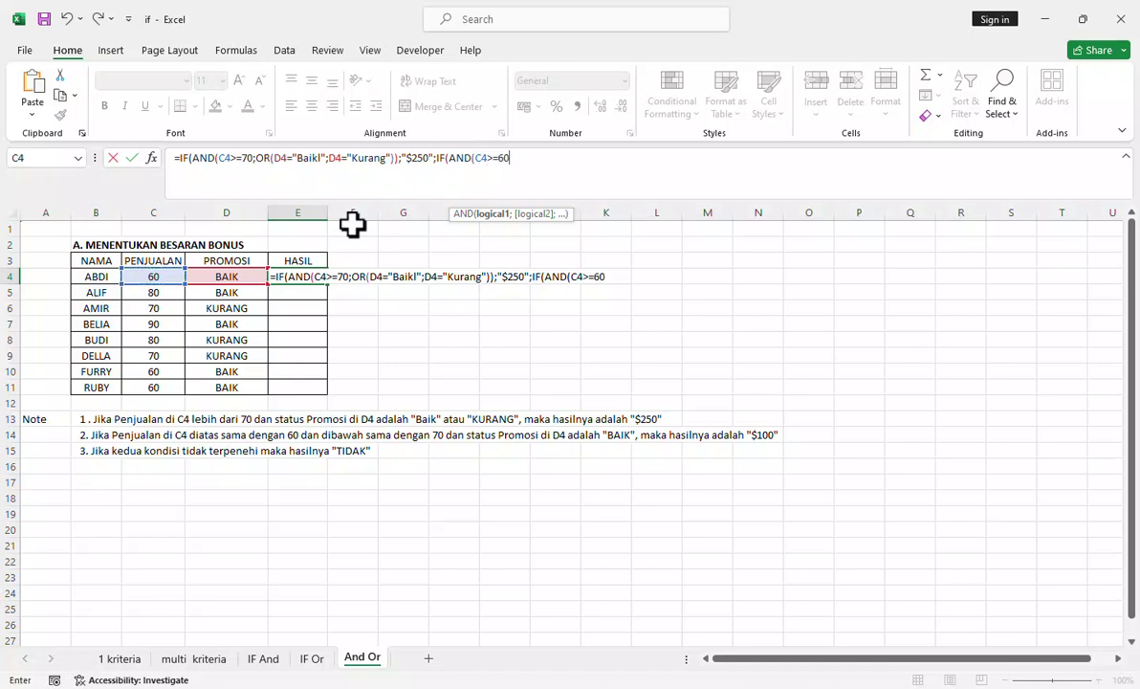
type(";")
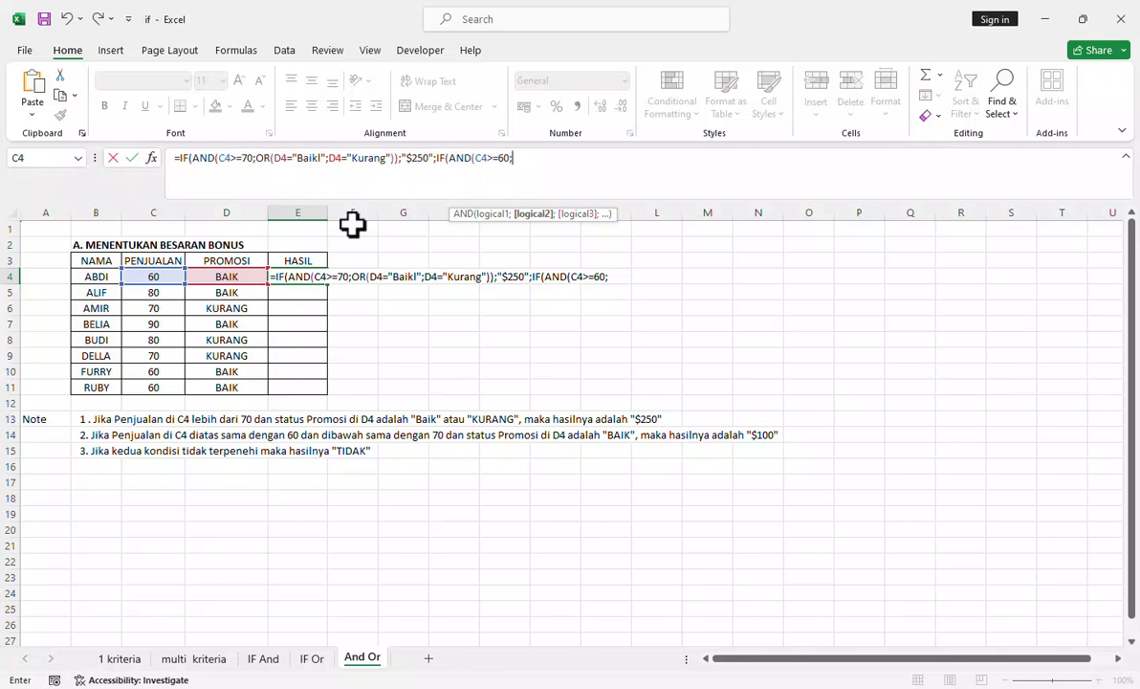
- Add C4<=70 and D4="Baik" as the second and third conditions of the nested AND, and close it
left_click(168, 277)
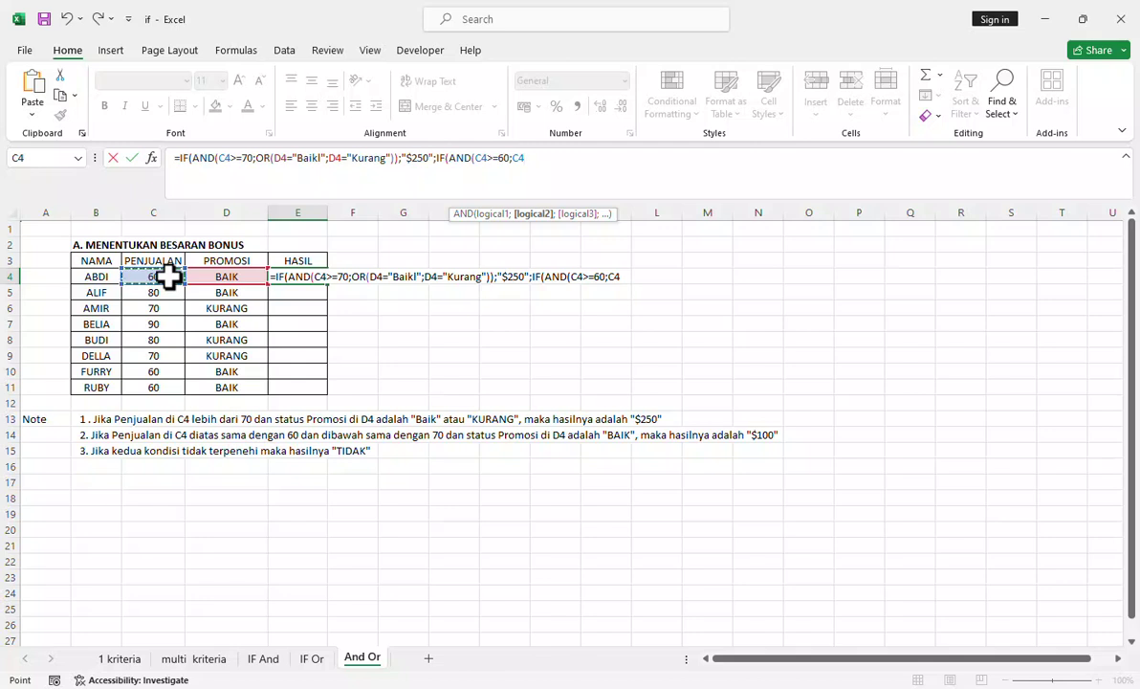
type("<=70;")
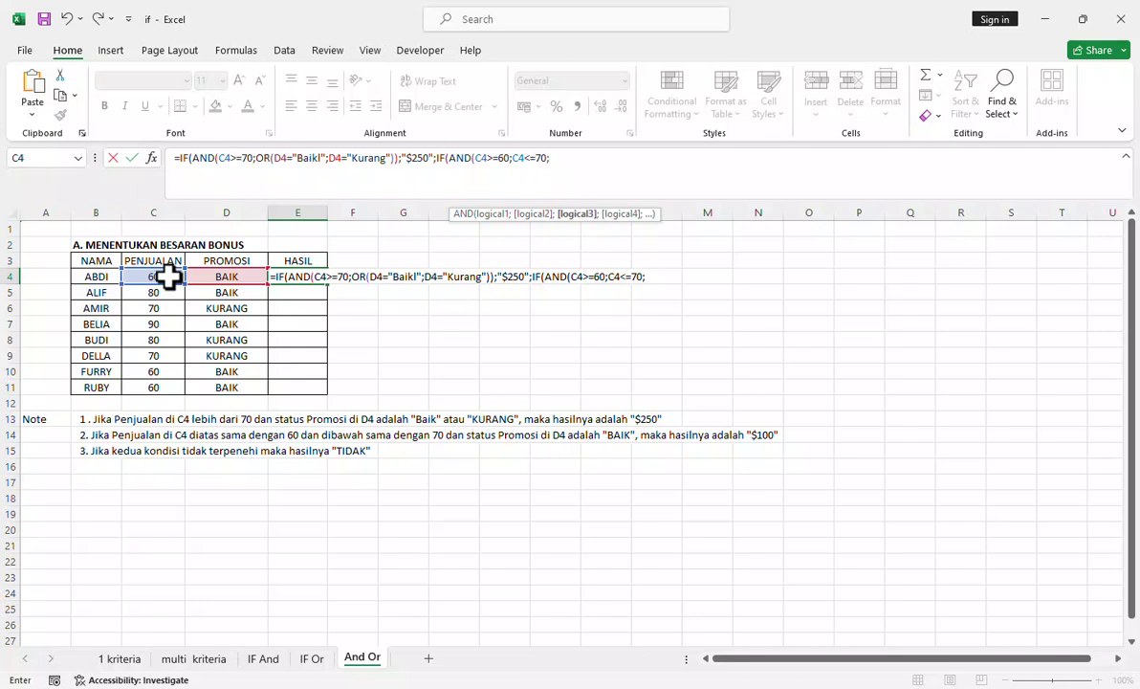
left_click(231, 276)
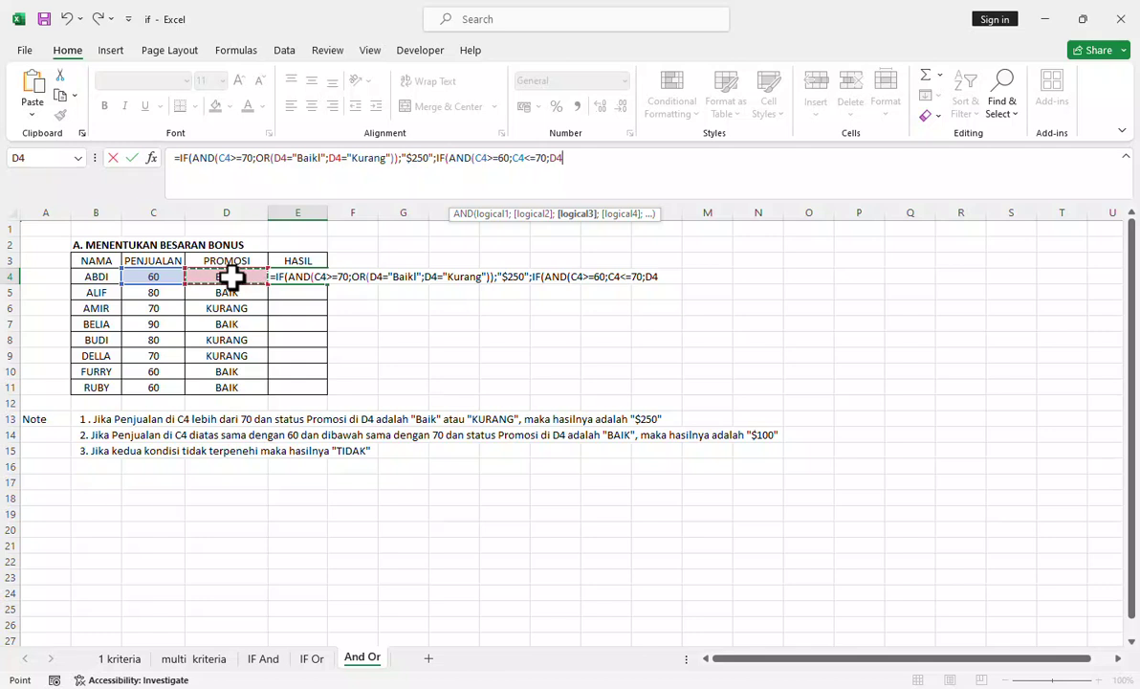
type("=\"\"")
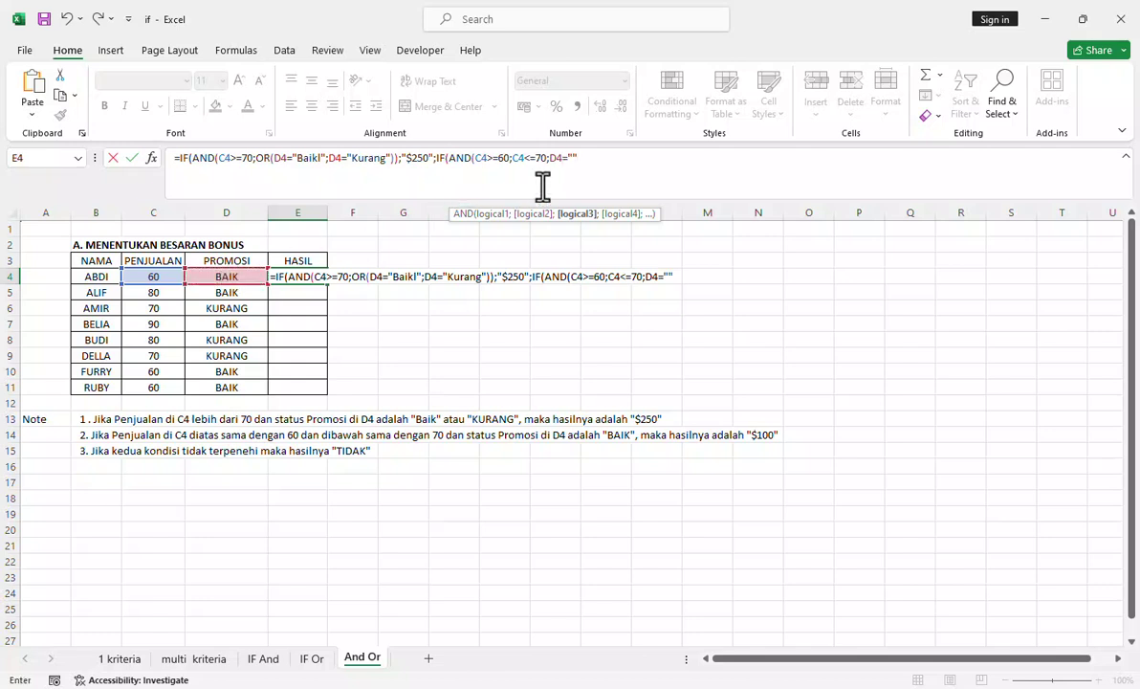
left_click(572, 158)
type("Baik\")")
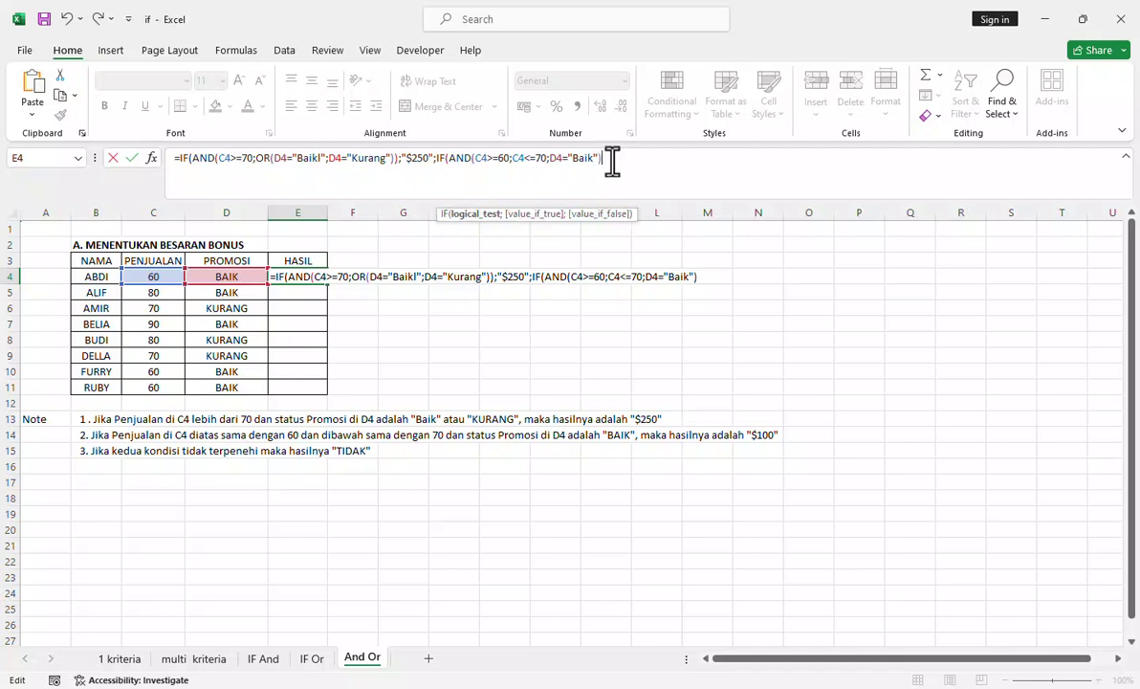
- Set the nested IF's true result to "$100" and false result to "Tidak", close both IFs and enter the formula
type(";")
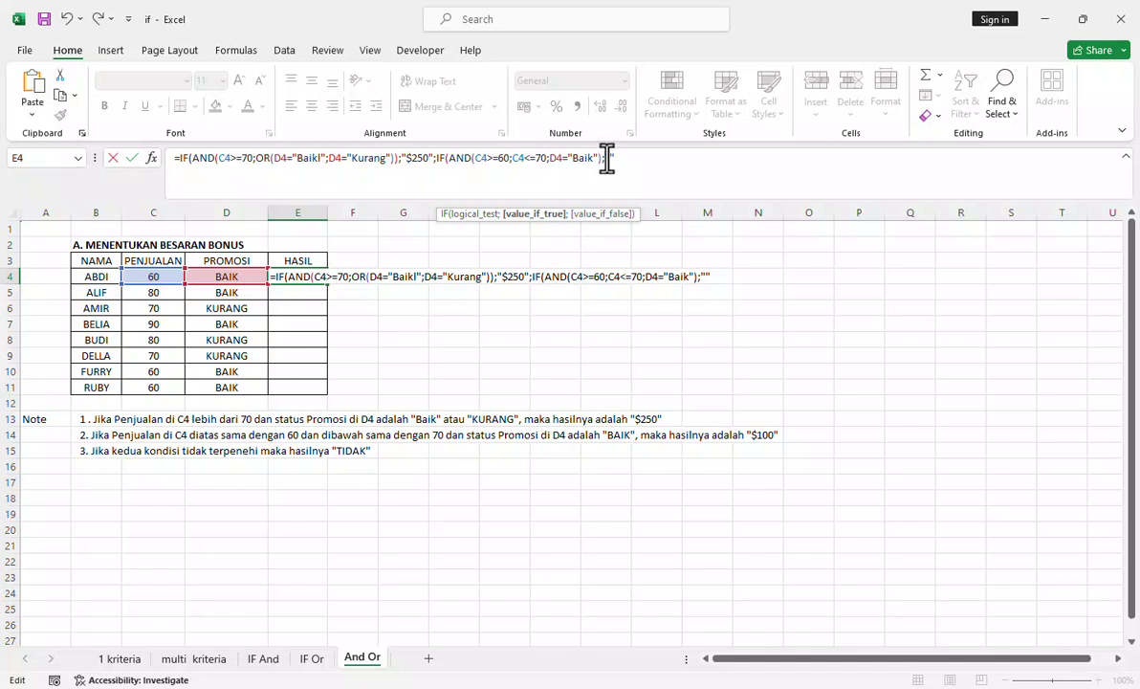
type("\"")
type("$100")
type(";")
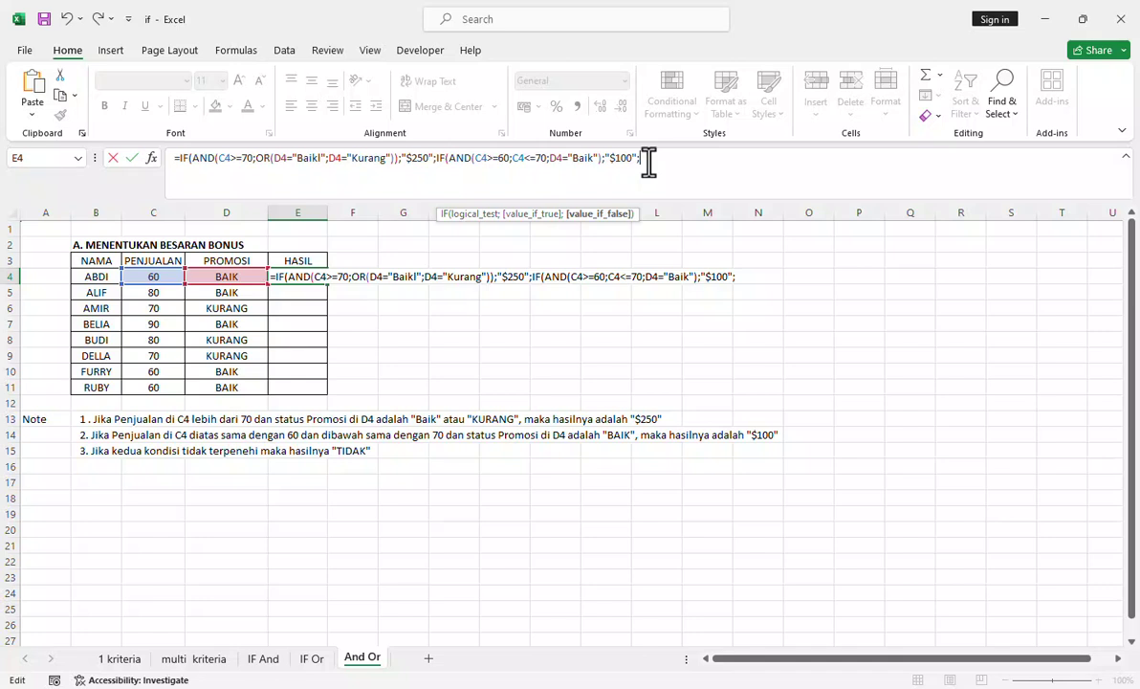
type("\"$100\";\"Tidak\"))")
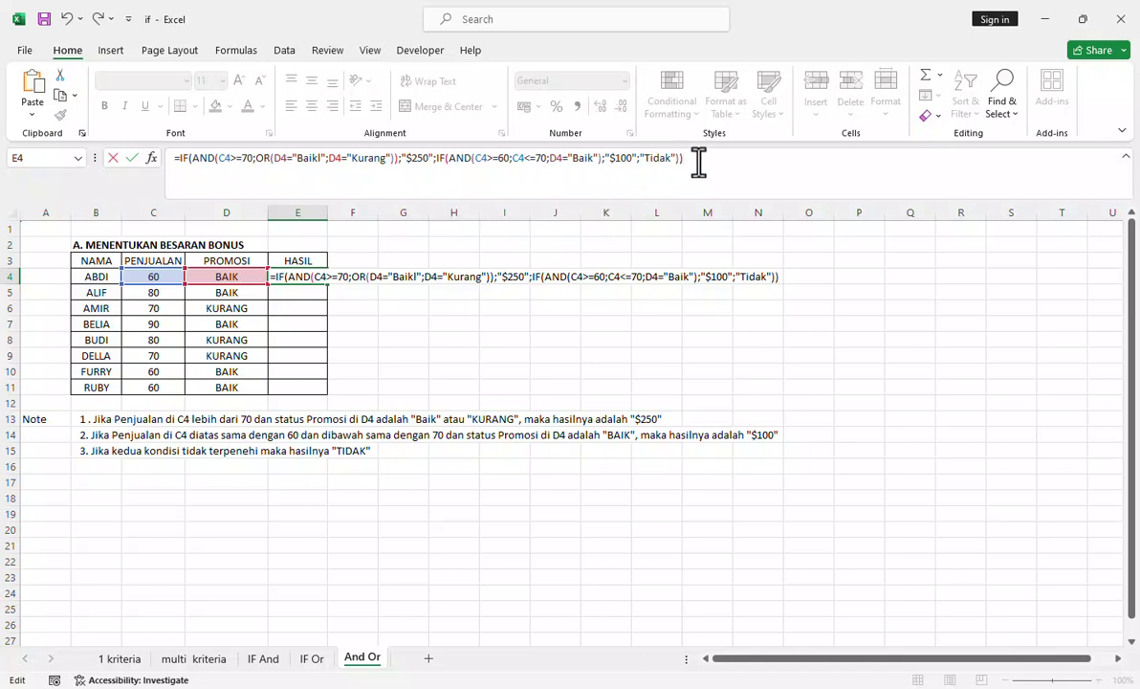
key("Return")
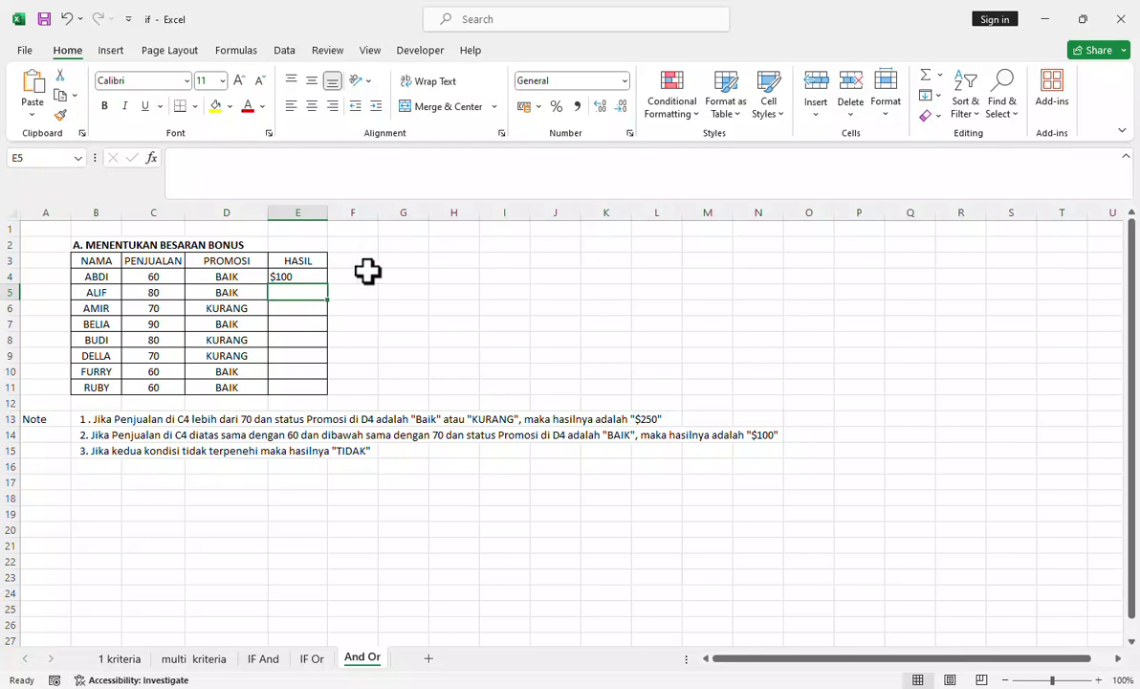
- Fill the E4 formula down the HASIL column to E11
left_click(309, 276)
double_click(328, 284)
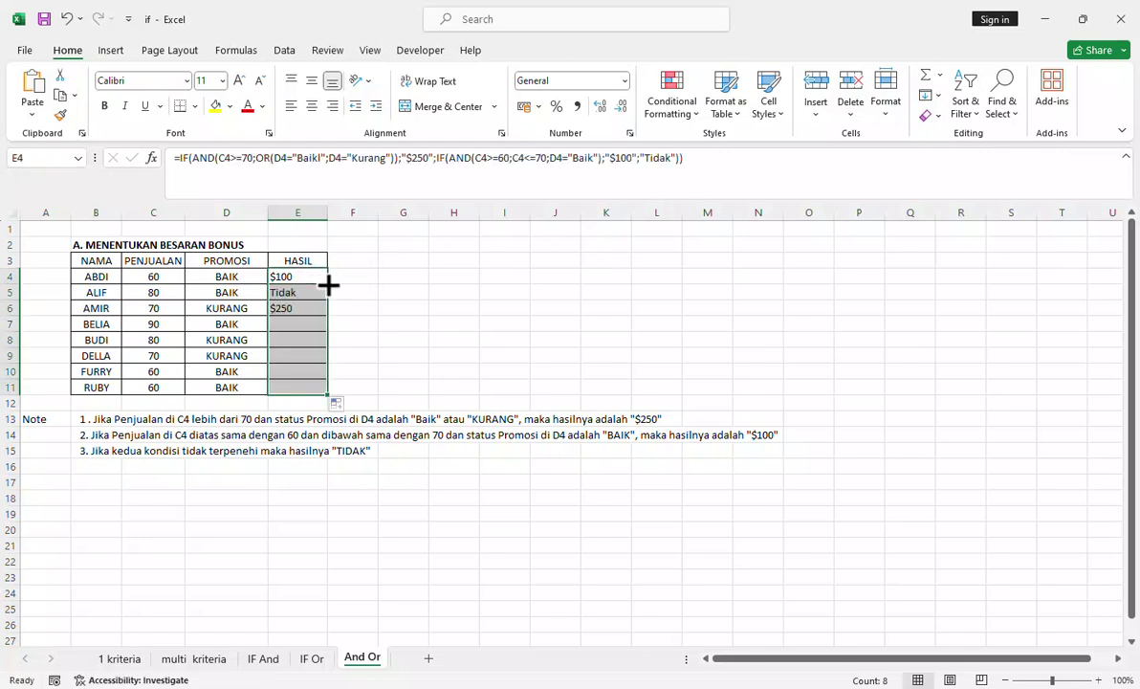
left_click(303, 302)
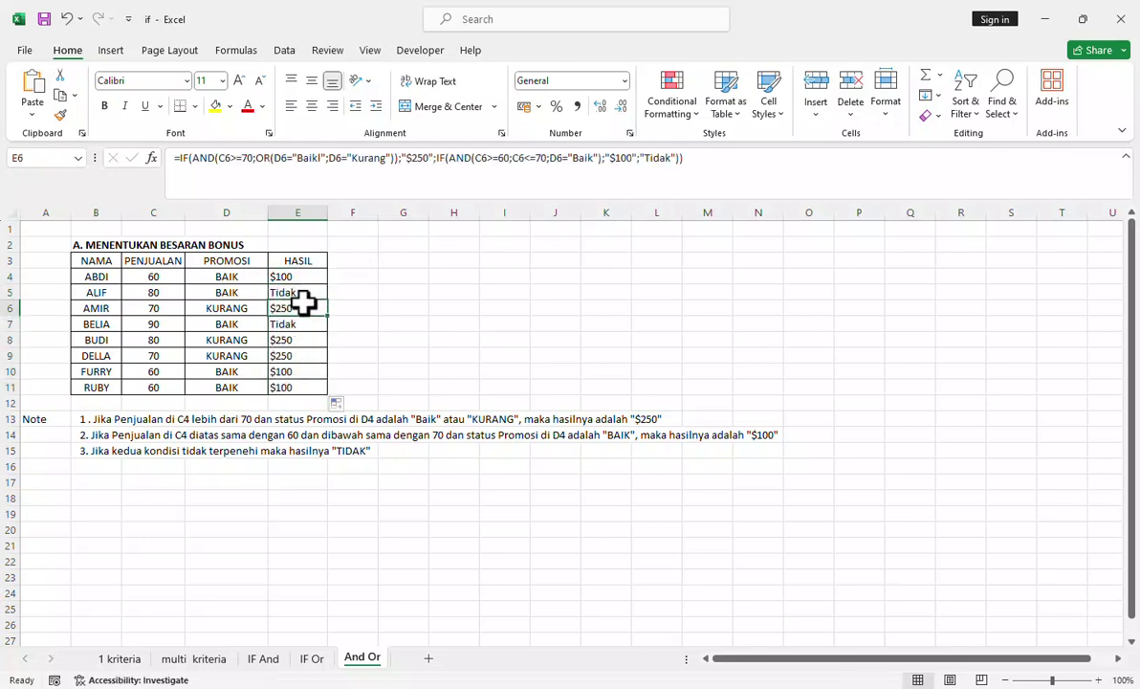
- Correct the first OR test in the E5 formula to D5="Baik"
left_click(301, 294)
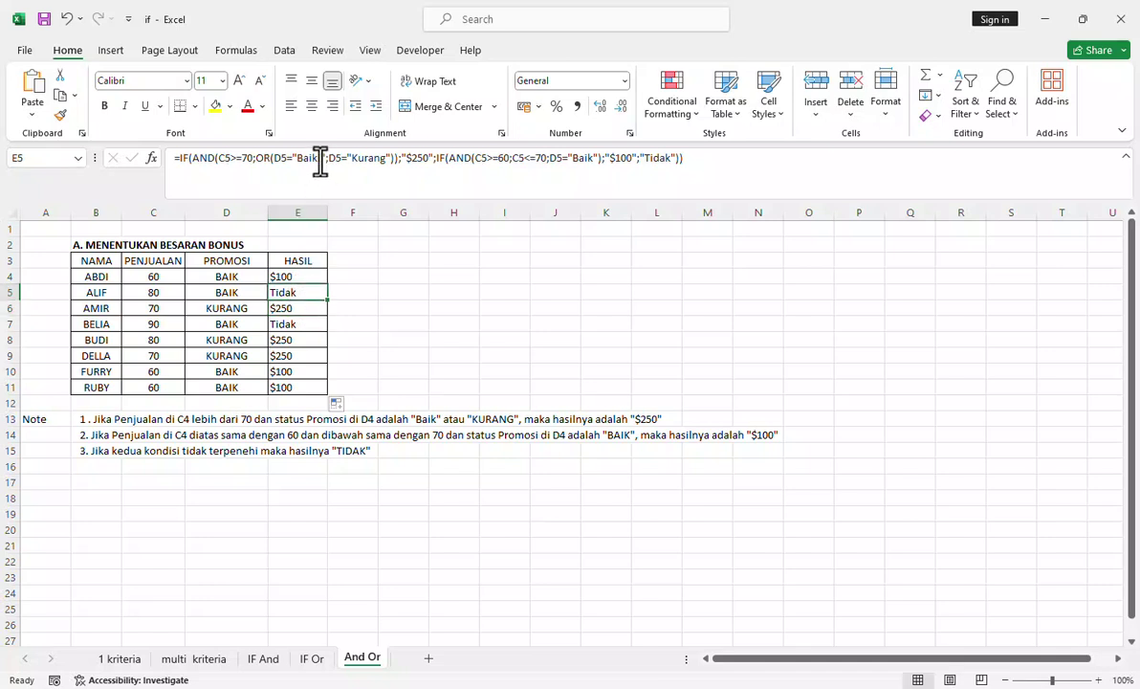
left_click(380, 159)
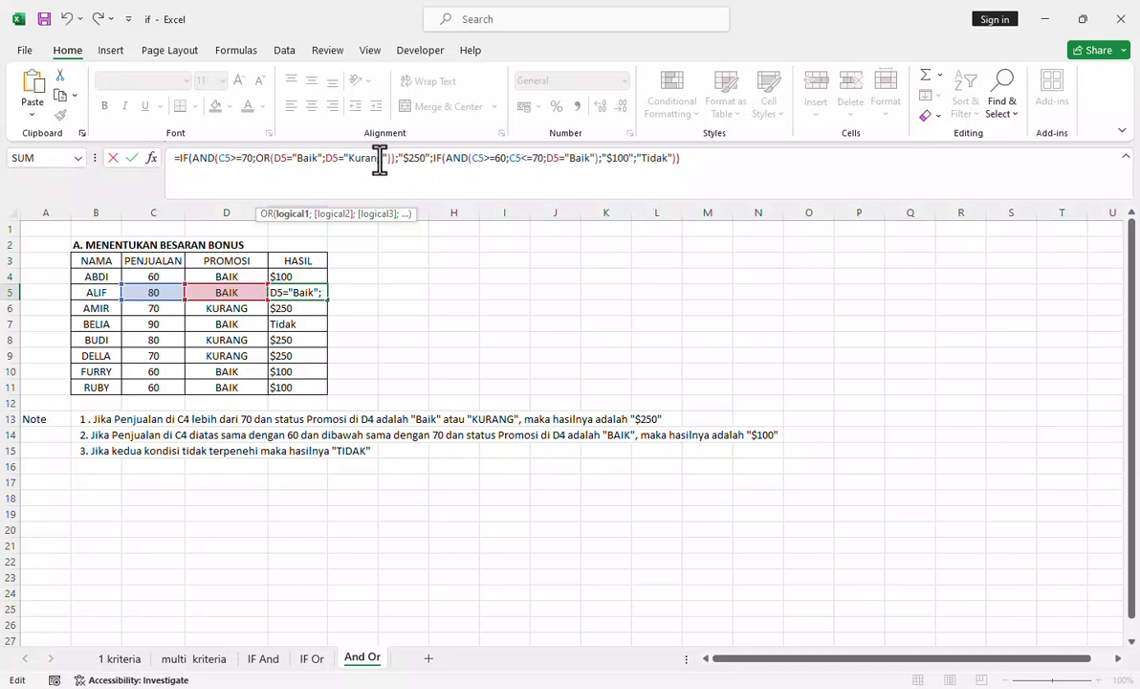
key("BackSpace")
left_click(700, 158)
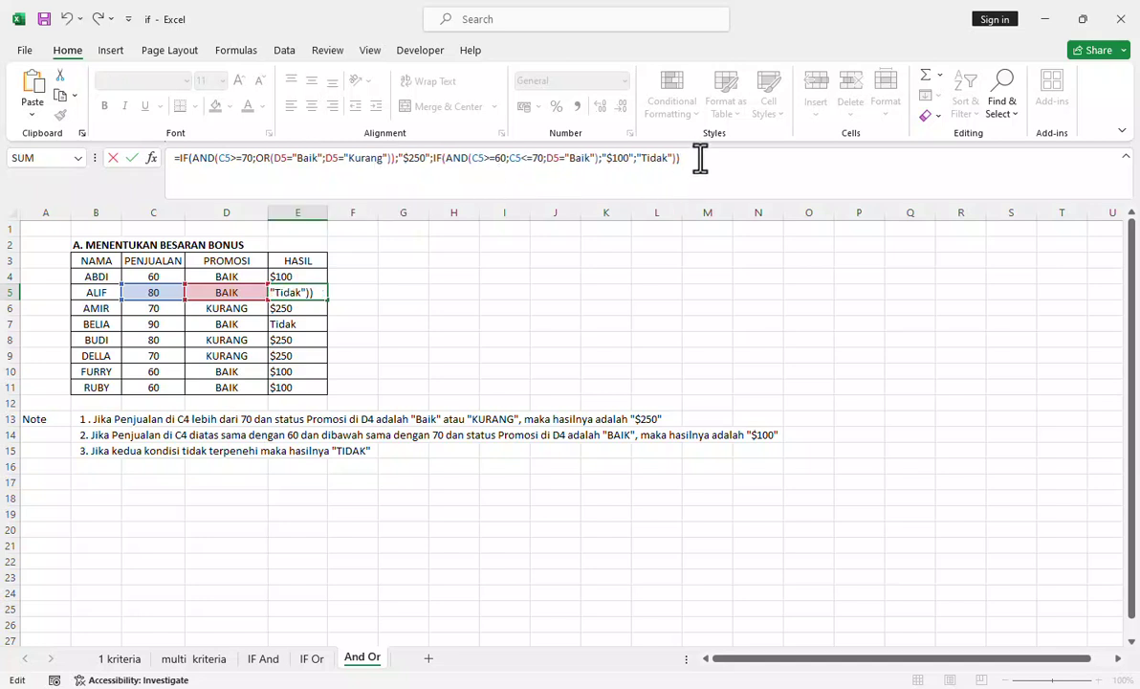
key("Return")
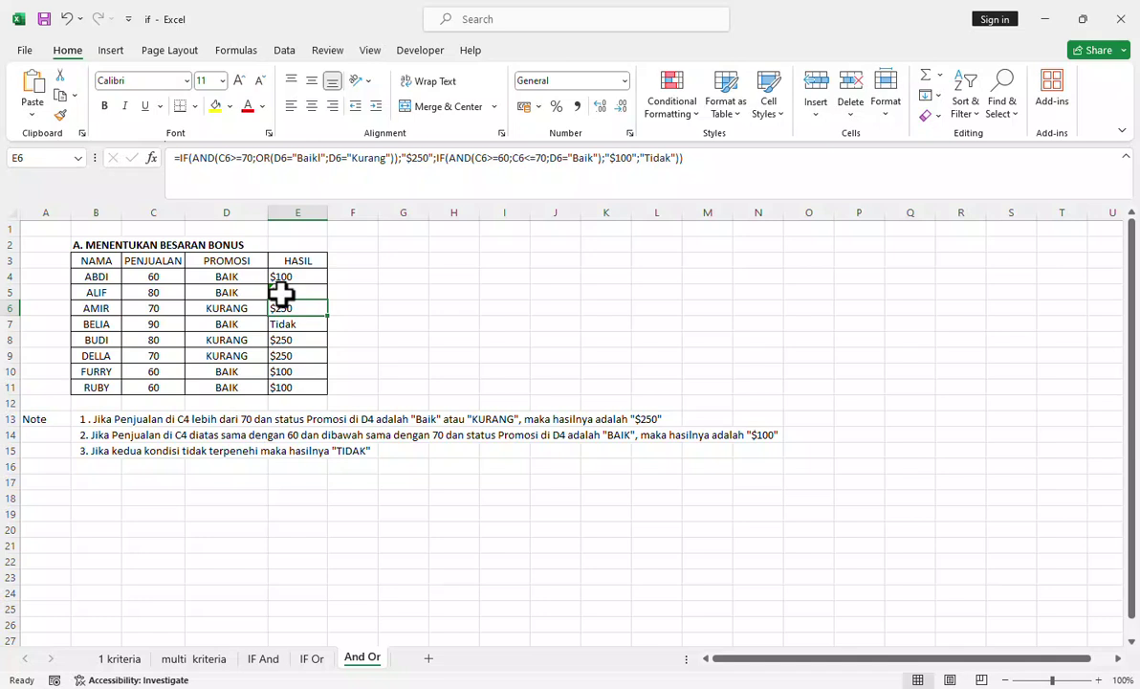
- Check the formulas in E4 and E7, and refill the HASIL column from E4 down to E11
left_click(163, 274)
left_click(275, 277)
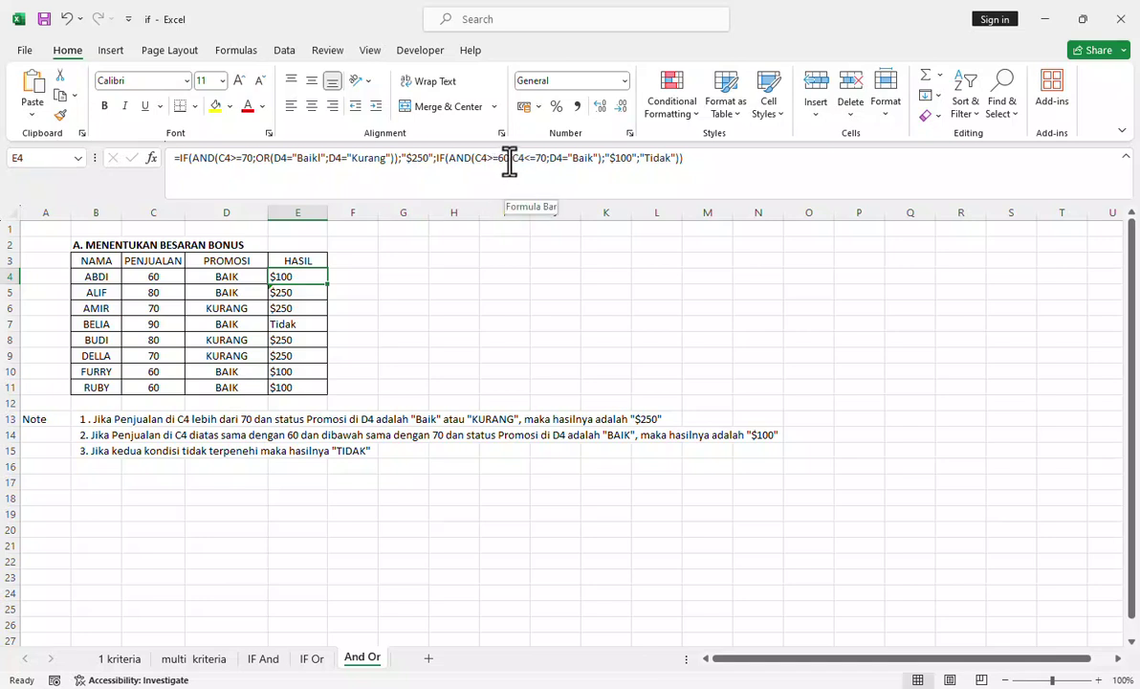
left_click(150, 326)
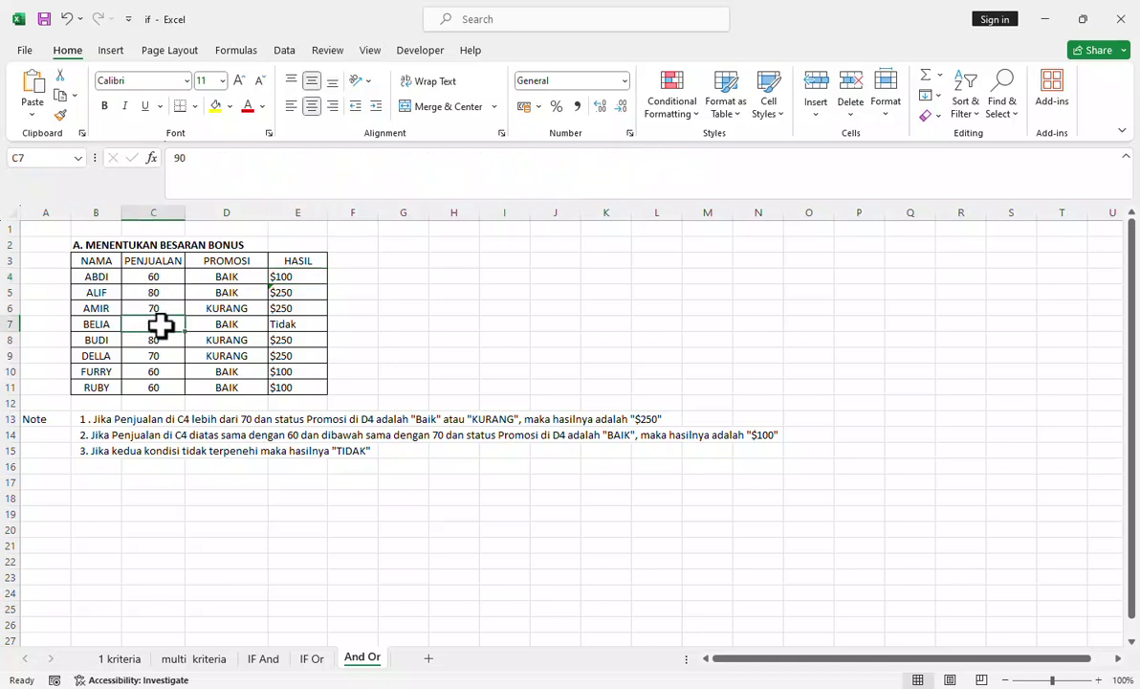
left_click(281, 325)
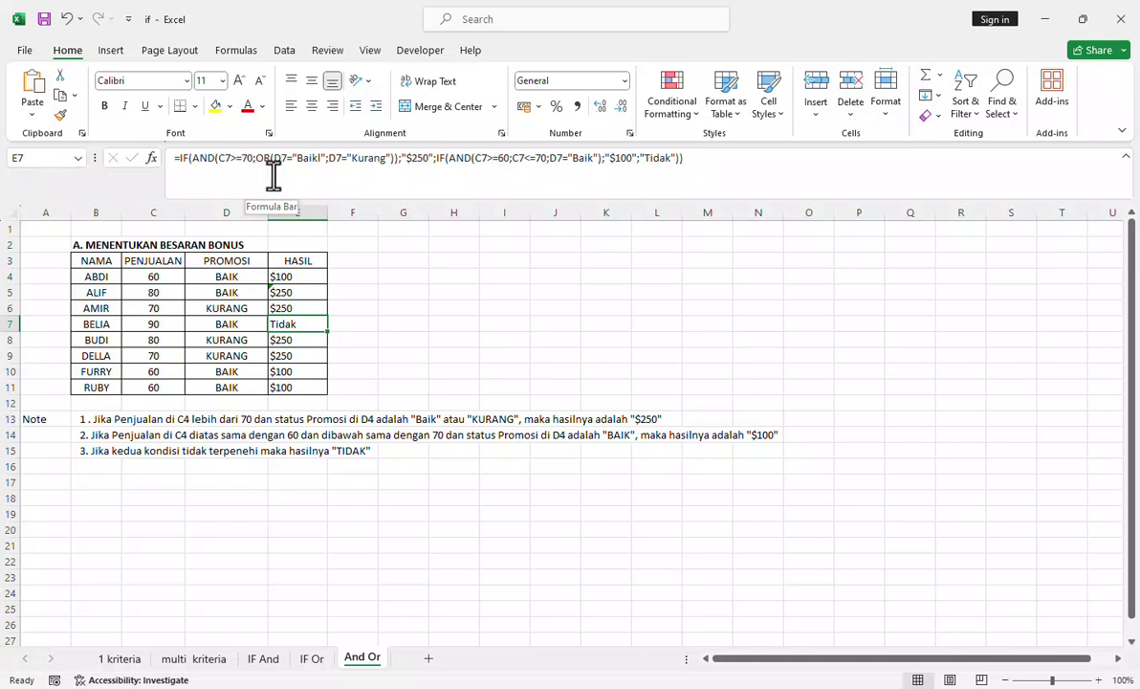
left_click(310, 277)
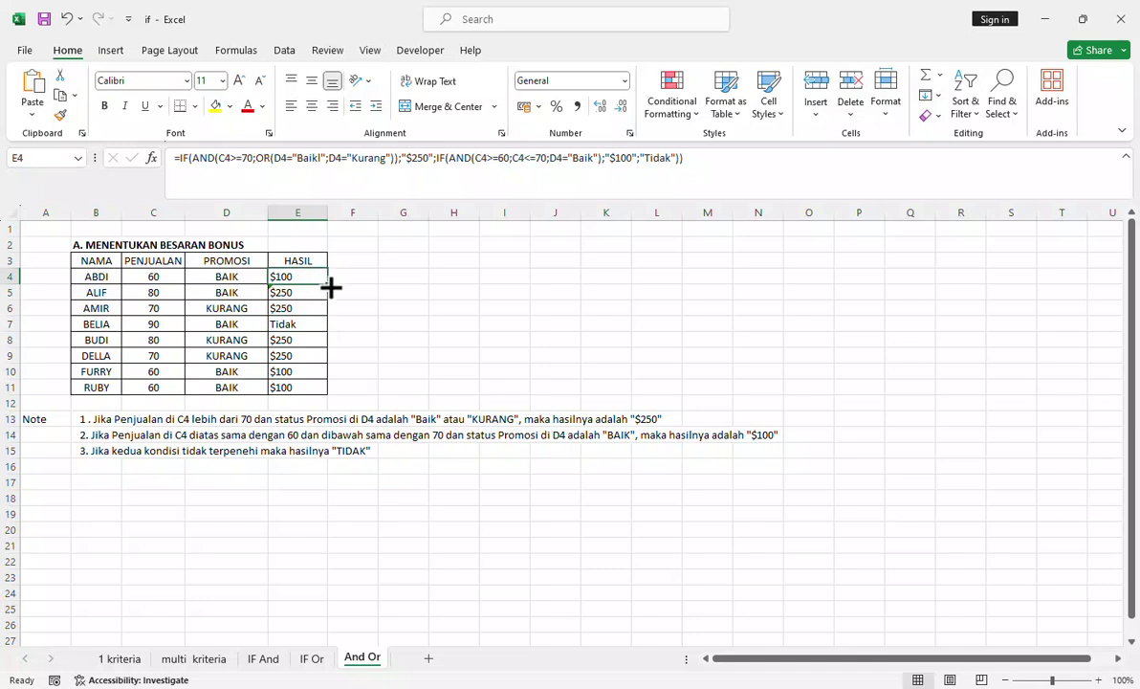
double_click(327, 284)
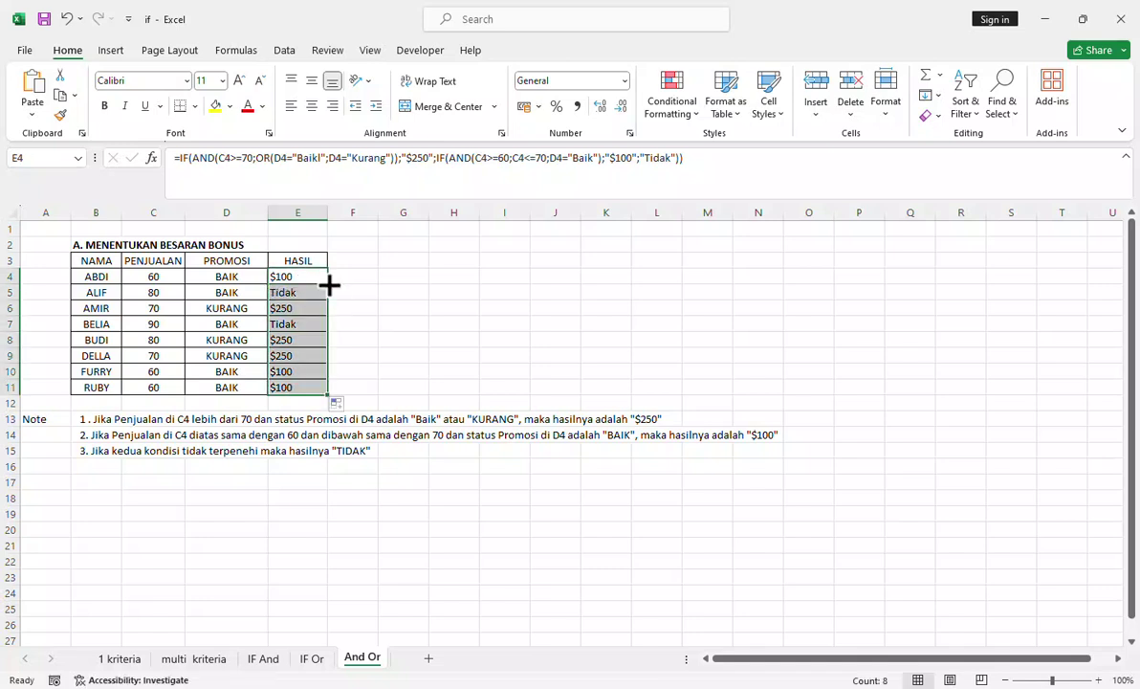
left_click(299, 308)
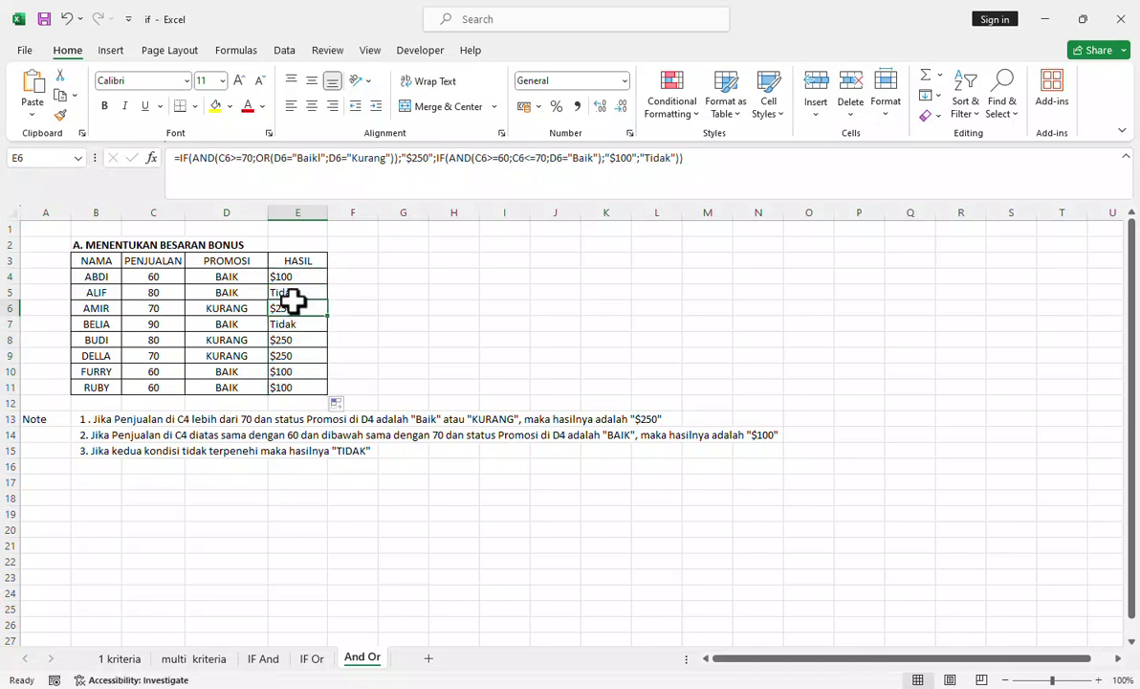
- Correct the first OR test in the E4 formula to D4="Baik" and refill it down to E11
left_click(295, 278)
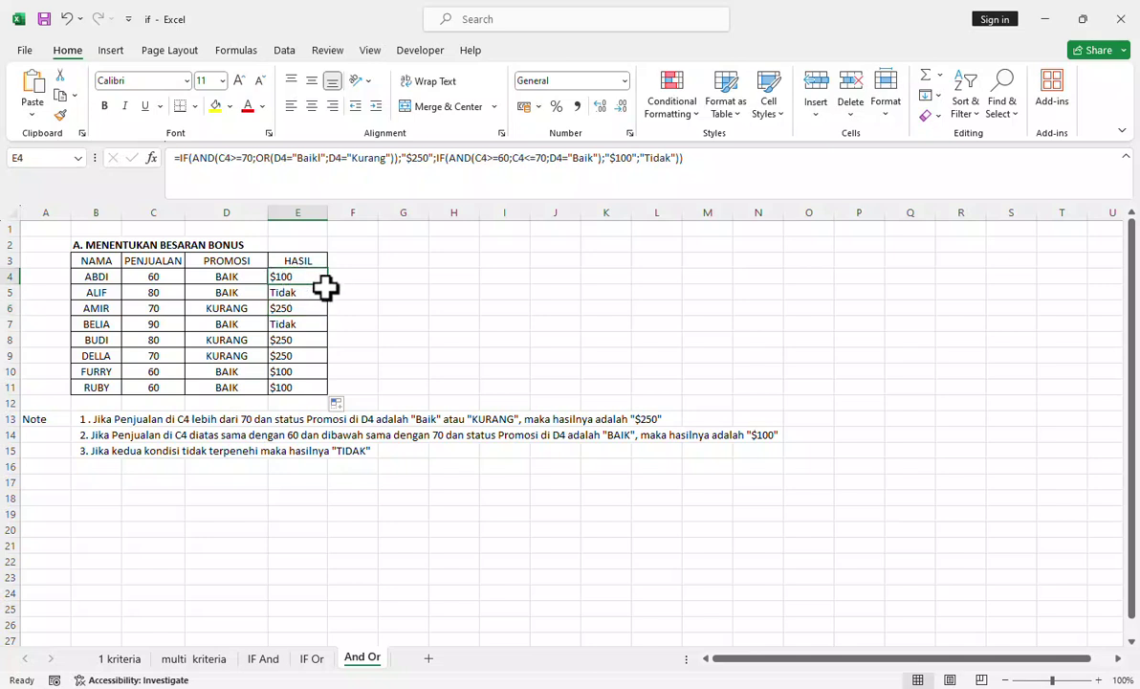
left_click(341, 158)
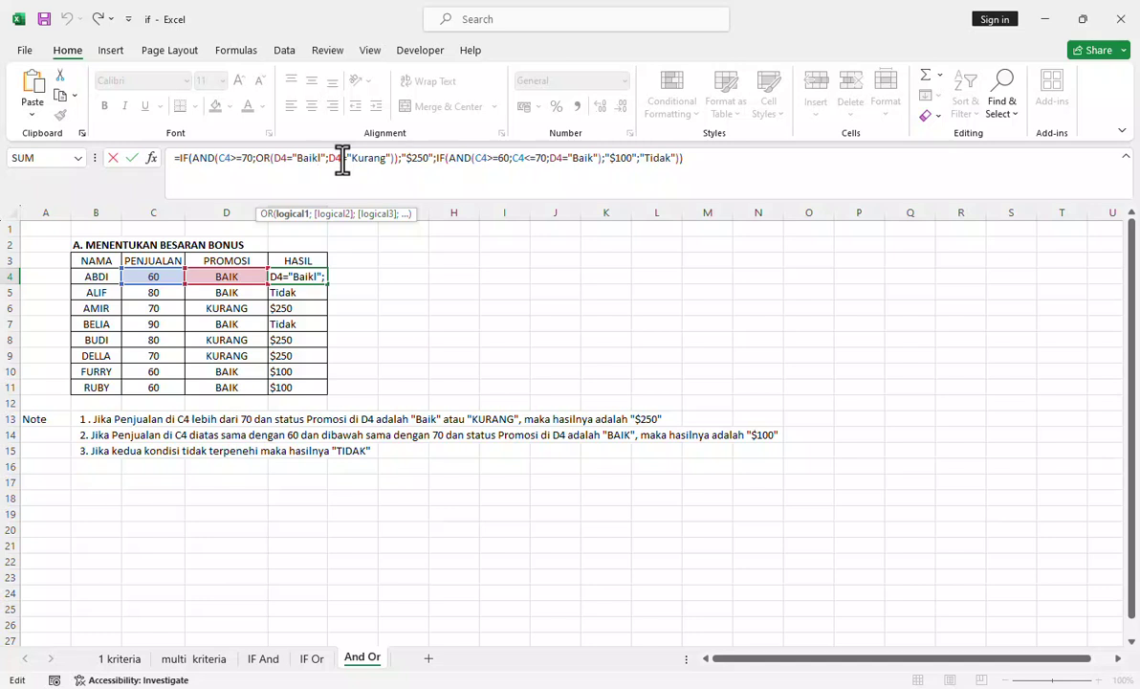
key("Return")
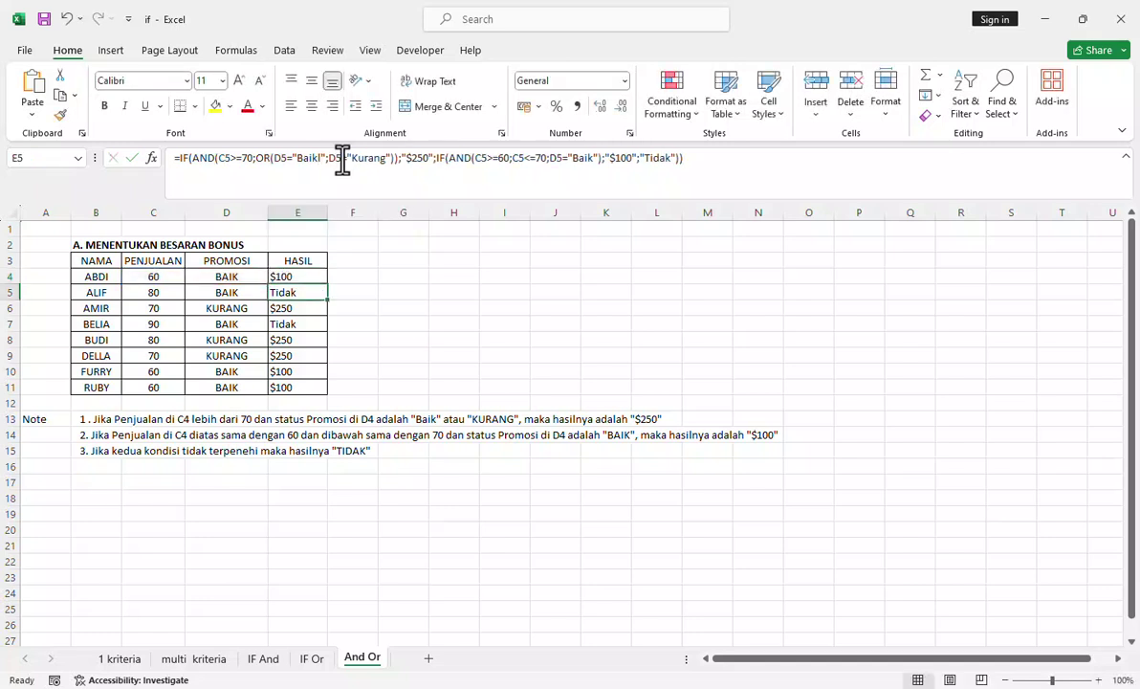
left_click(322, 159)
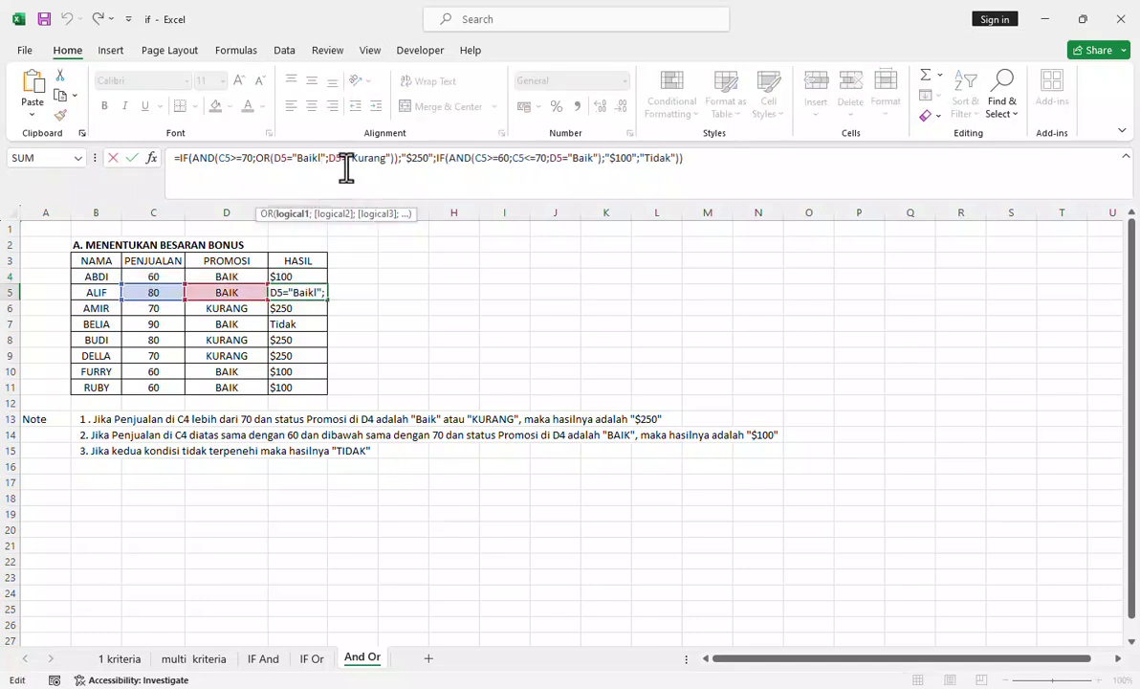
left_click(319, 290)
left_click(313, 276)
left_click_drag(328, 287, 329, 400)
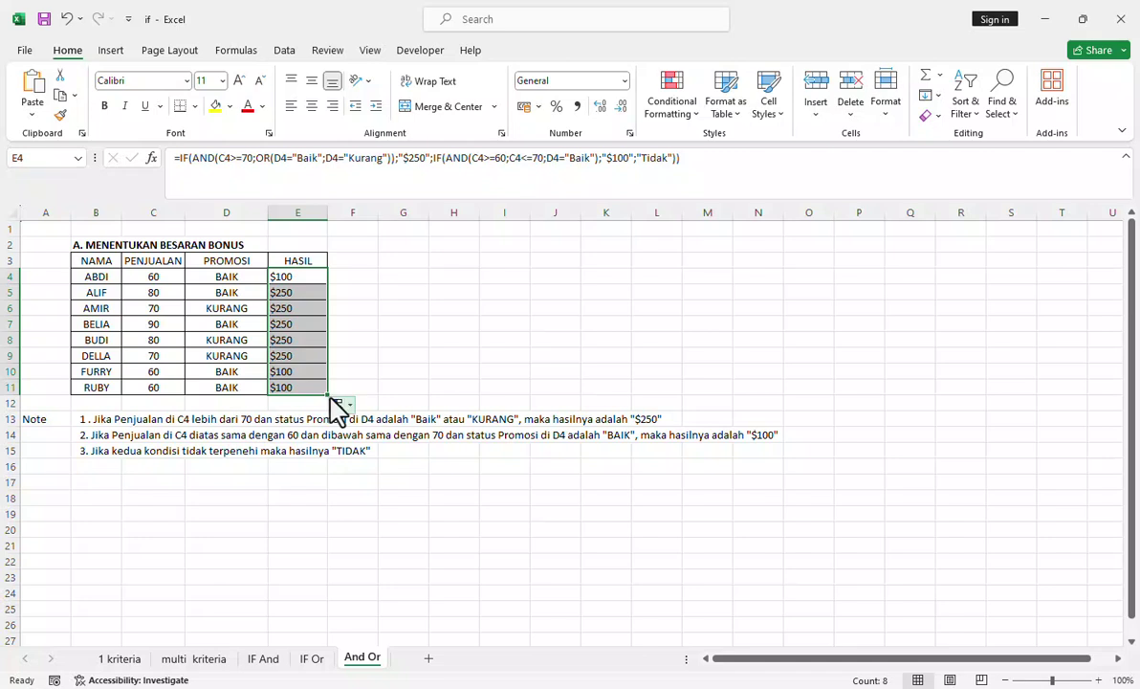
mouse_move(328, 396)
left_mouse_down()
mouse_move(297, 348)
mouse_move(306, 277)
left_mouse_up()
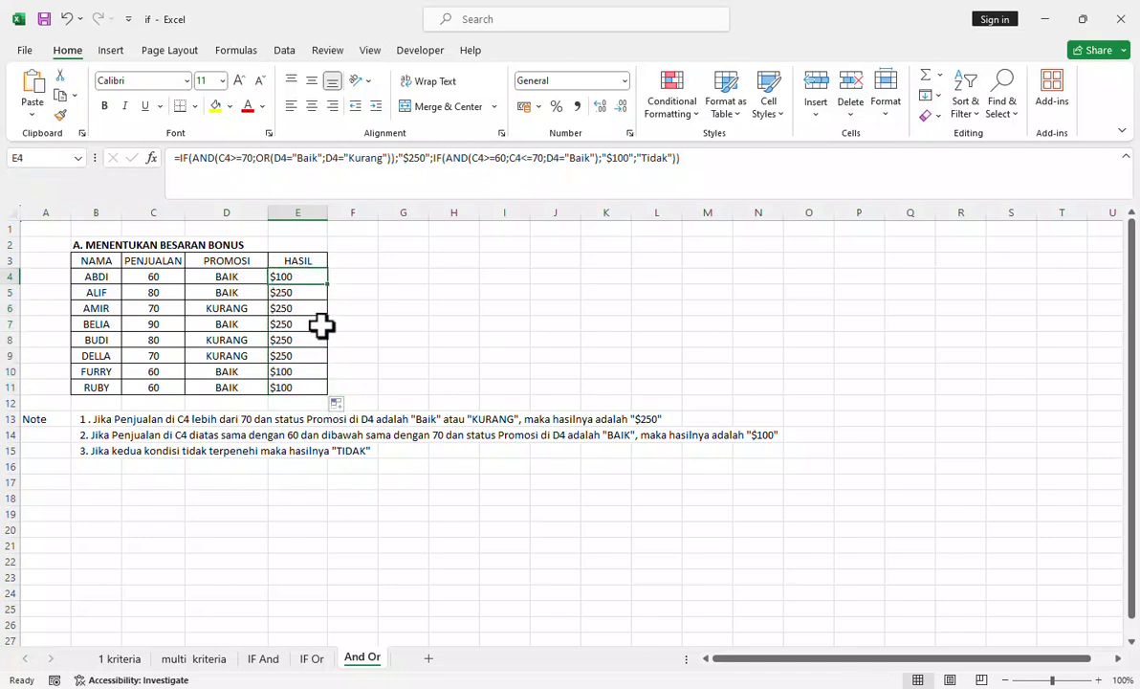
- Change the PROMOSI status in D10 to KURANG, and check the HASIL formulas in E10 and E4
scroll(285, 323, "down", 1)
scroll(280, 326, "up", 1)
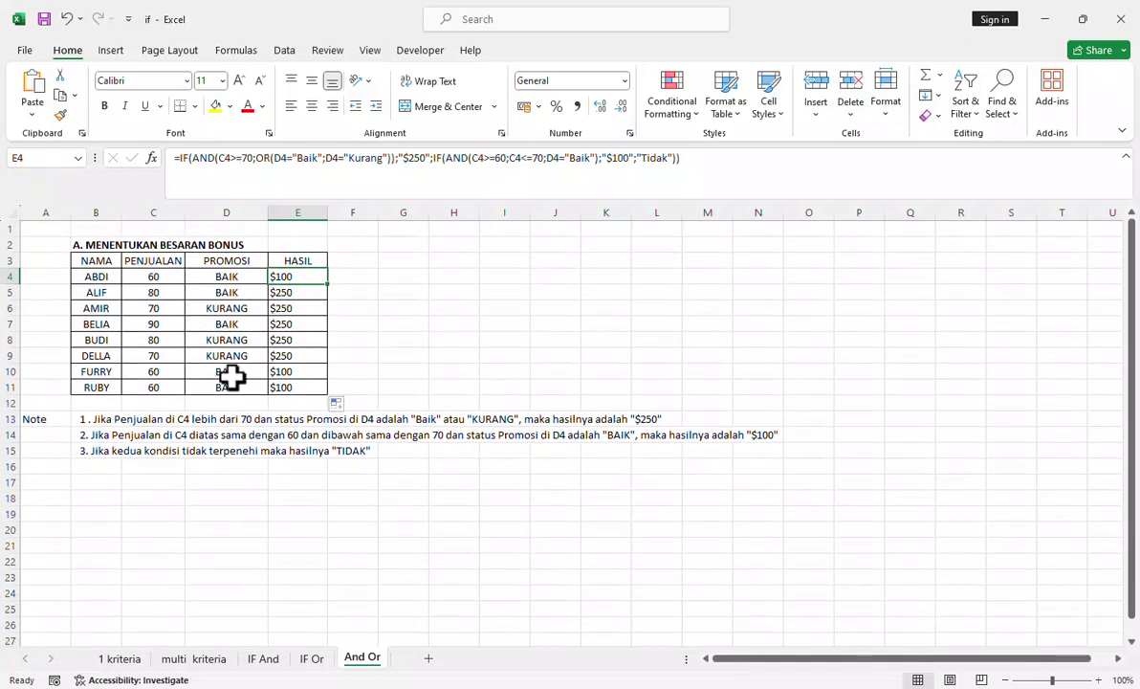
left_click(229, 374)
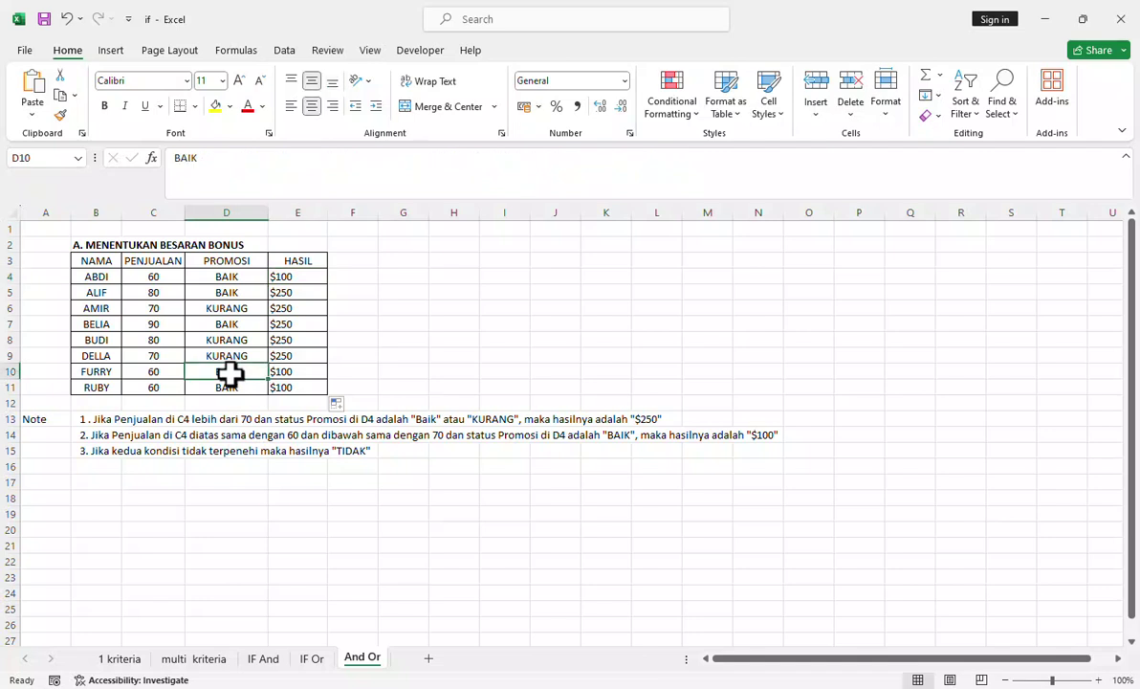
type("Kurang")
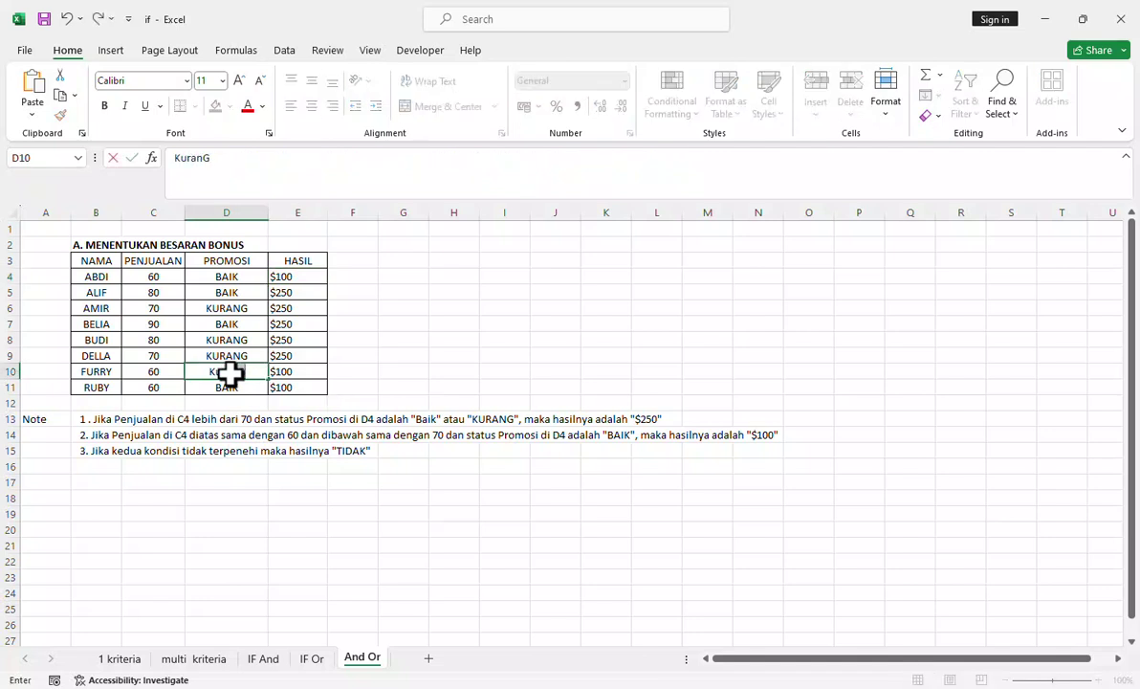
key("BackSpace")
key("BackSpace")
key("BackSpace")
key("BackSpace")
key("BackSpace")
type("U")
key("Return")
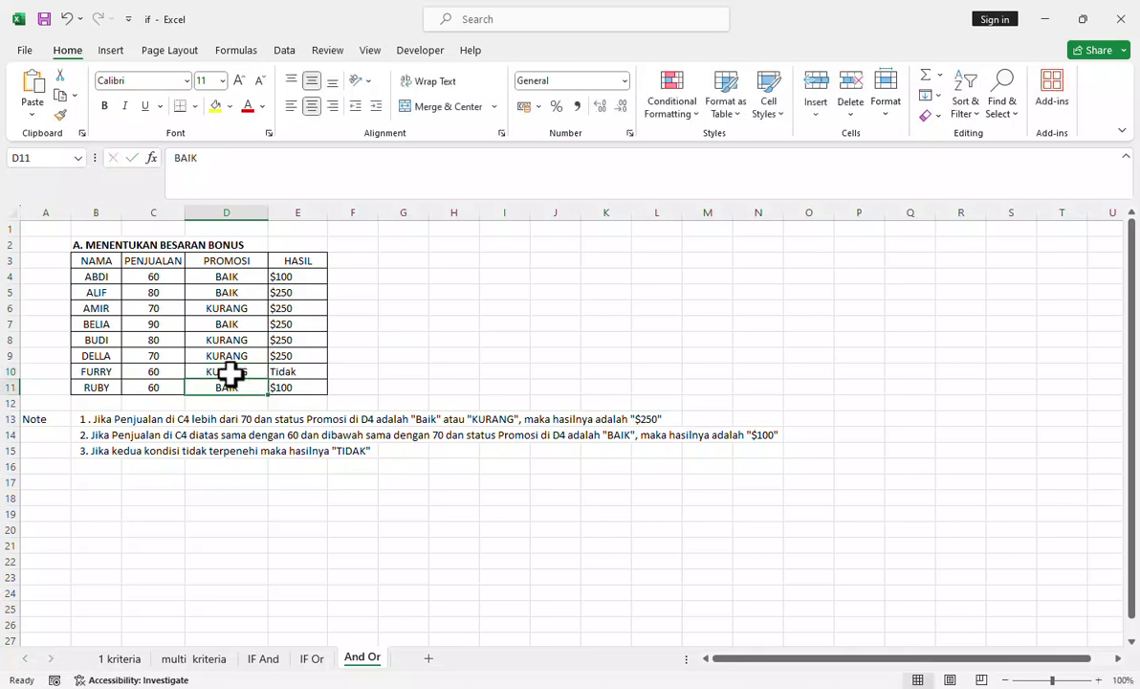
left_click(296, 374)
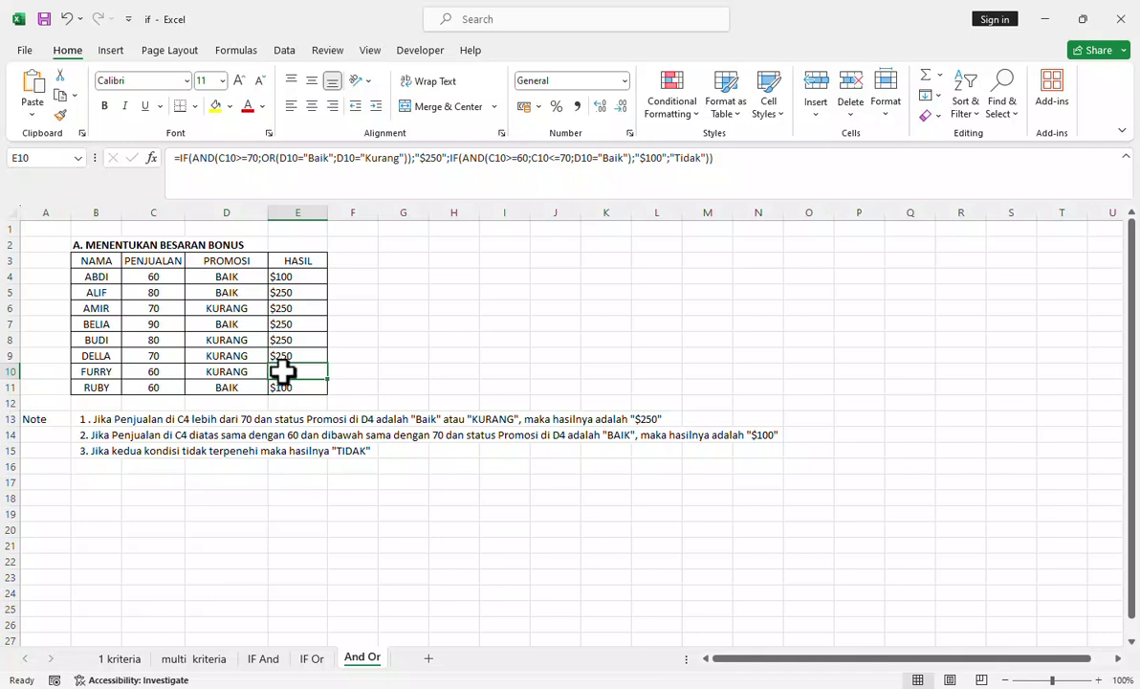
left_click(288, 277)
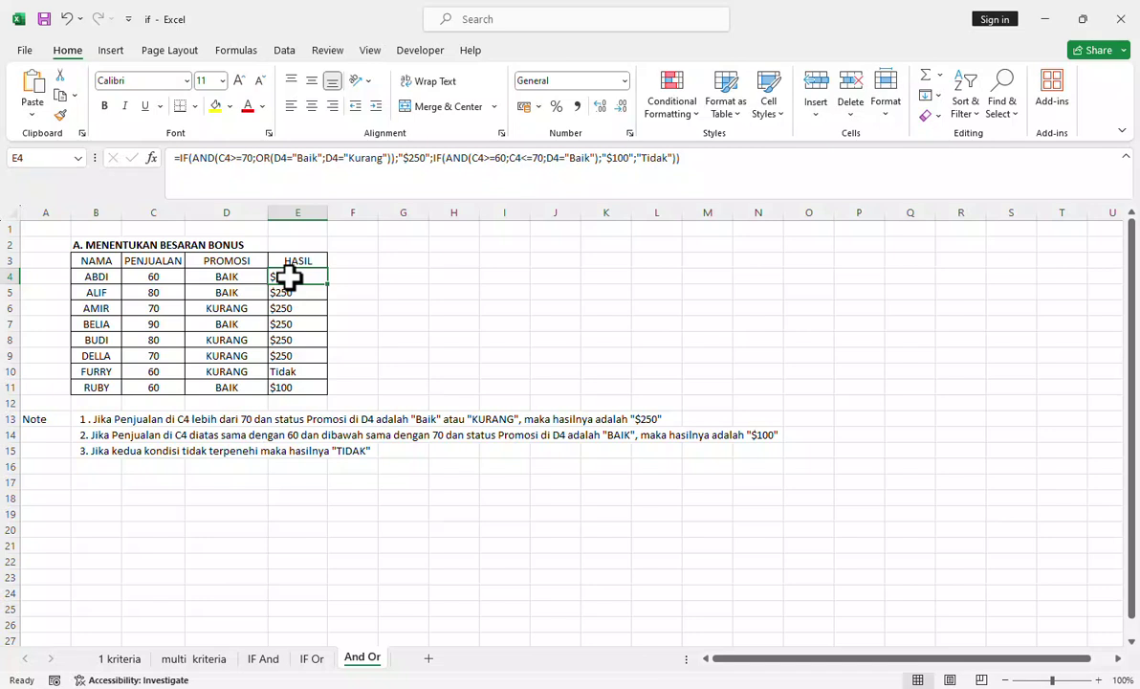